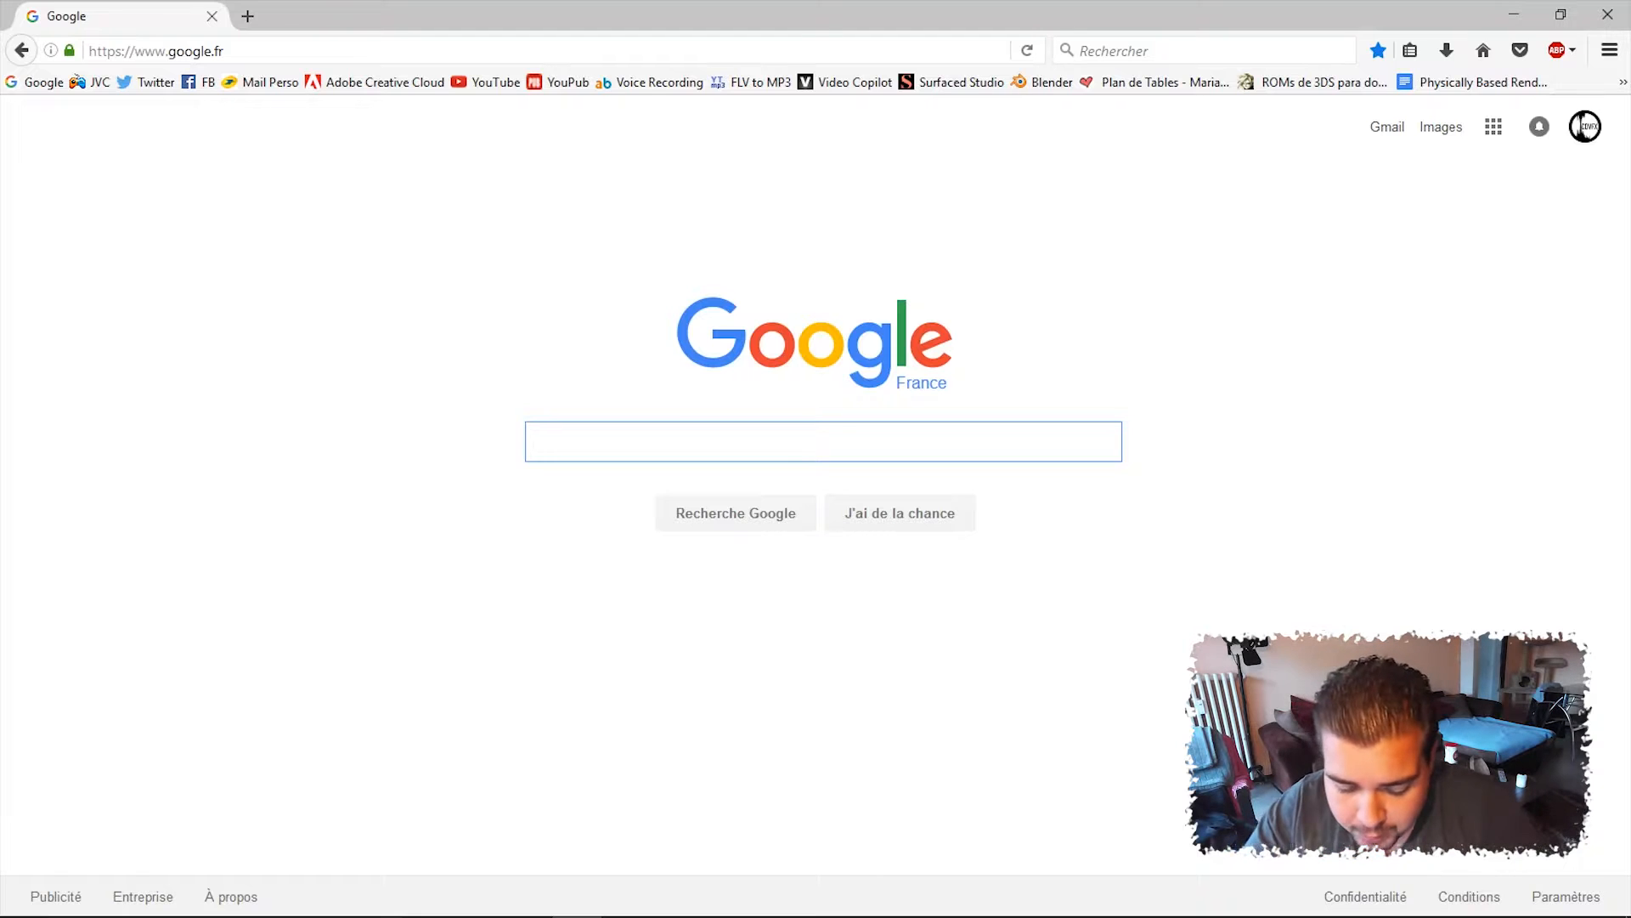
Search Google Images for "wood texture 1024 x 1024" and open the 1024 × 1024 rustic brown plank texture at full size
type("wood")
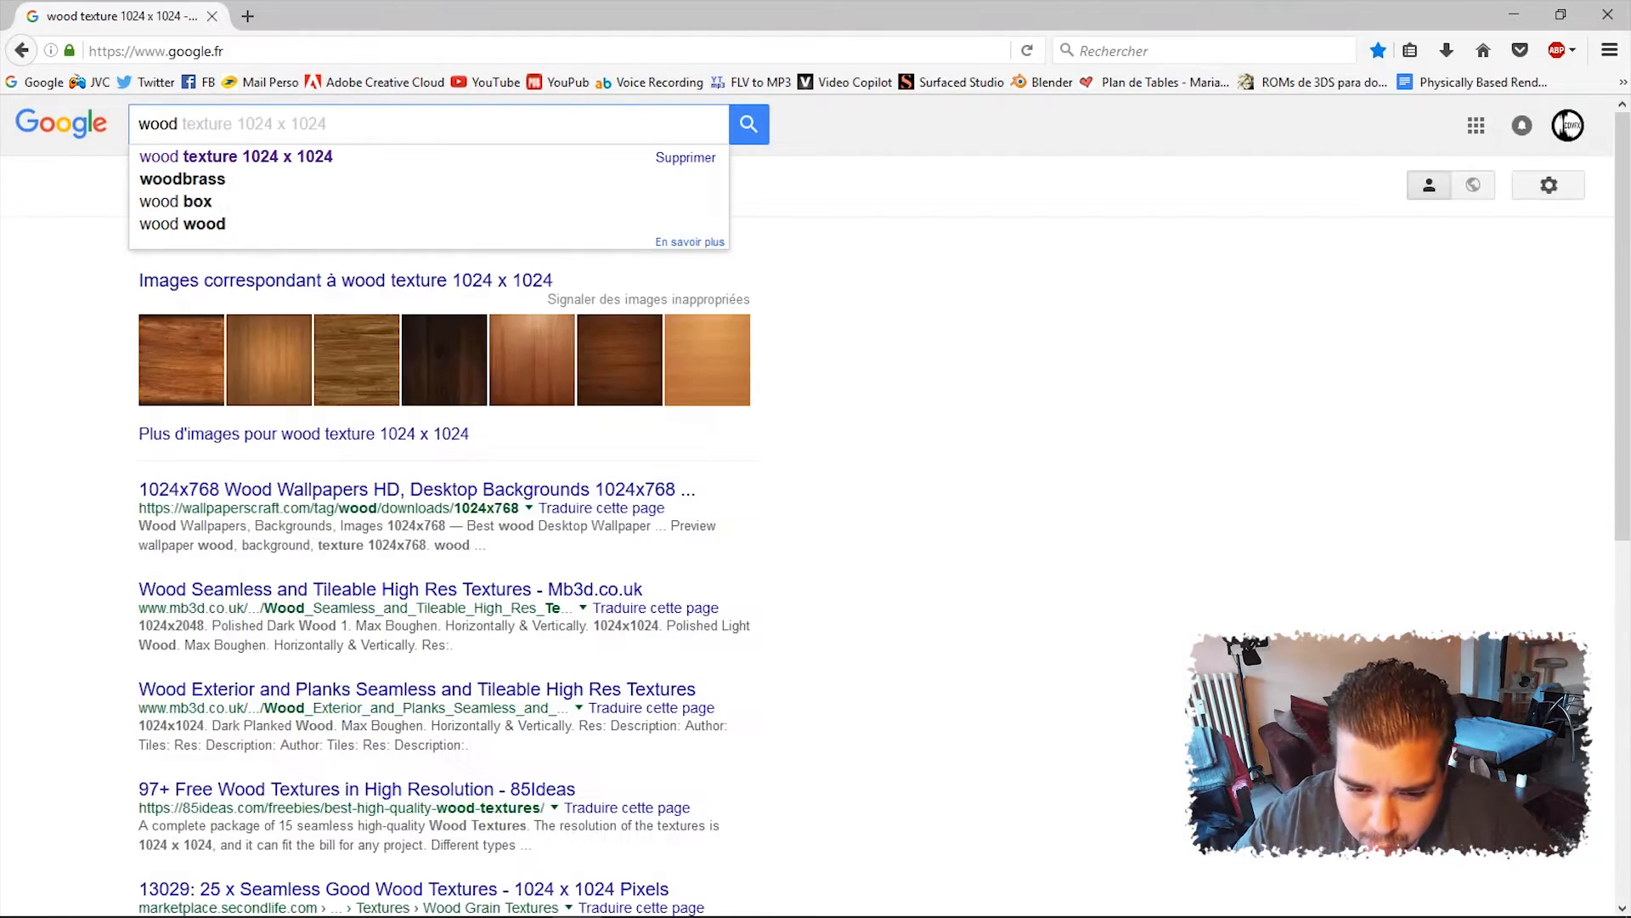
key("Down")
key("Return")
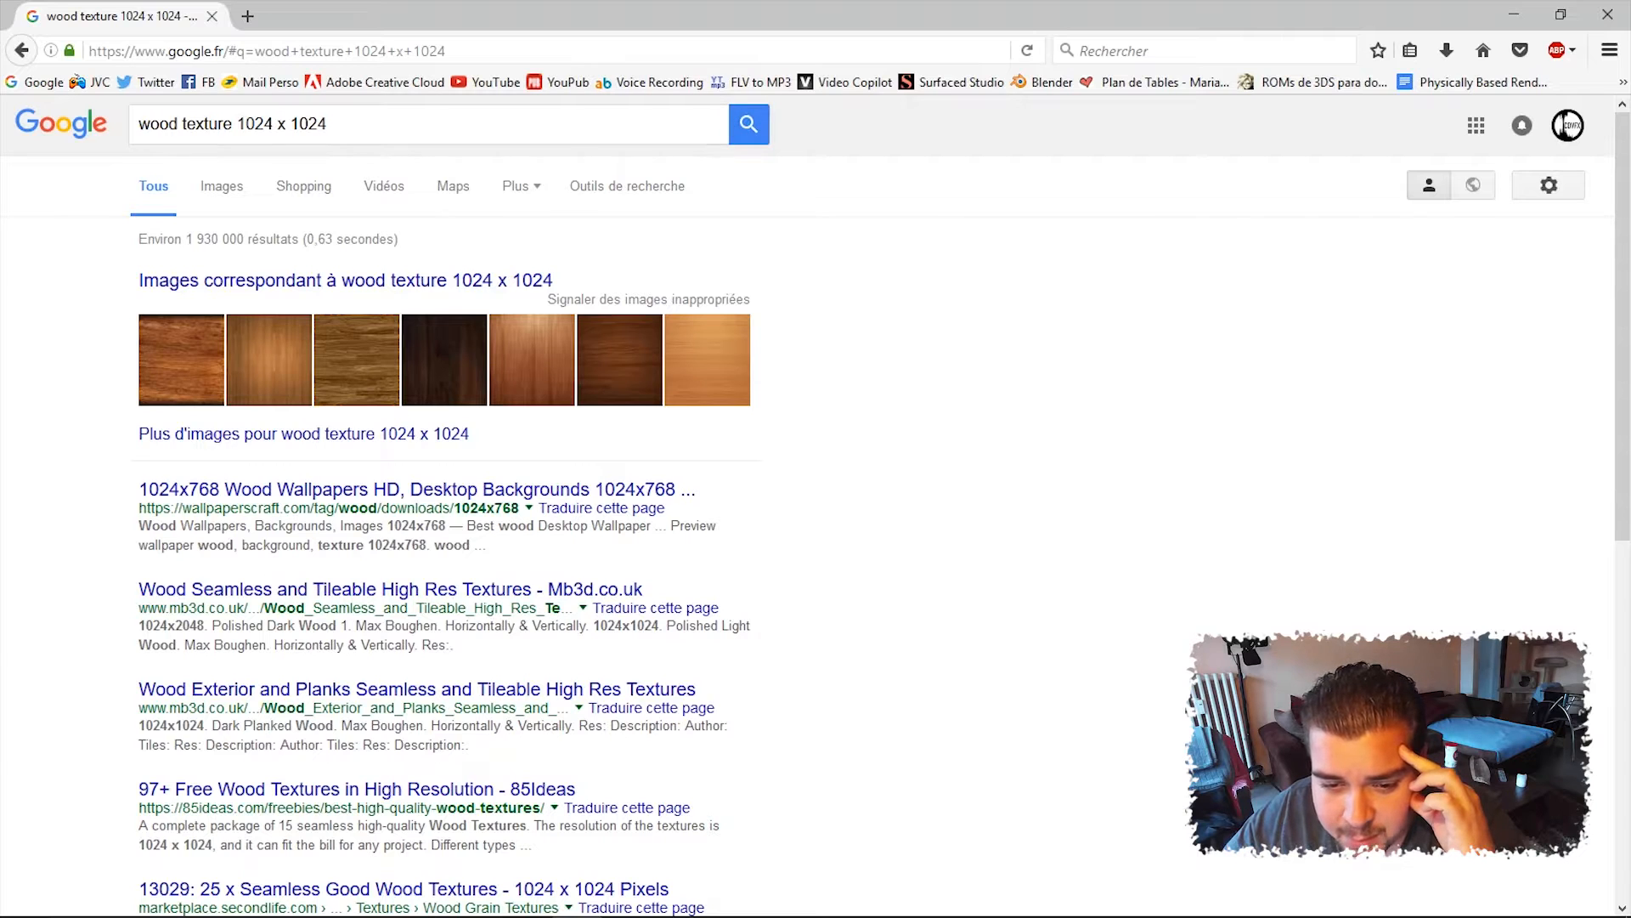
left_click(222, 186)
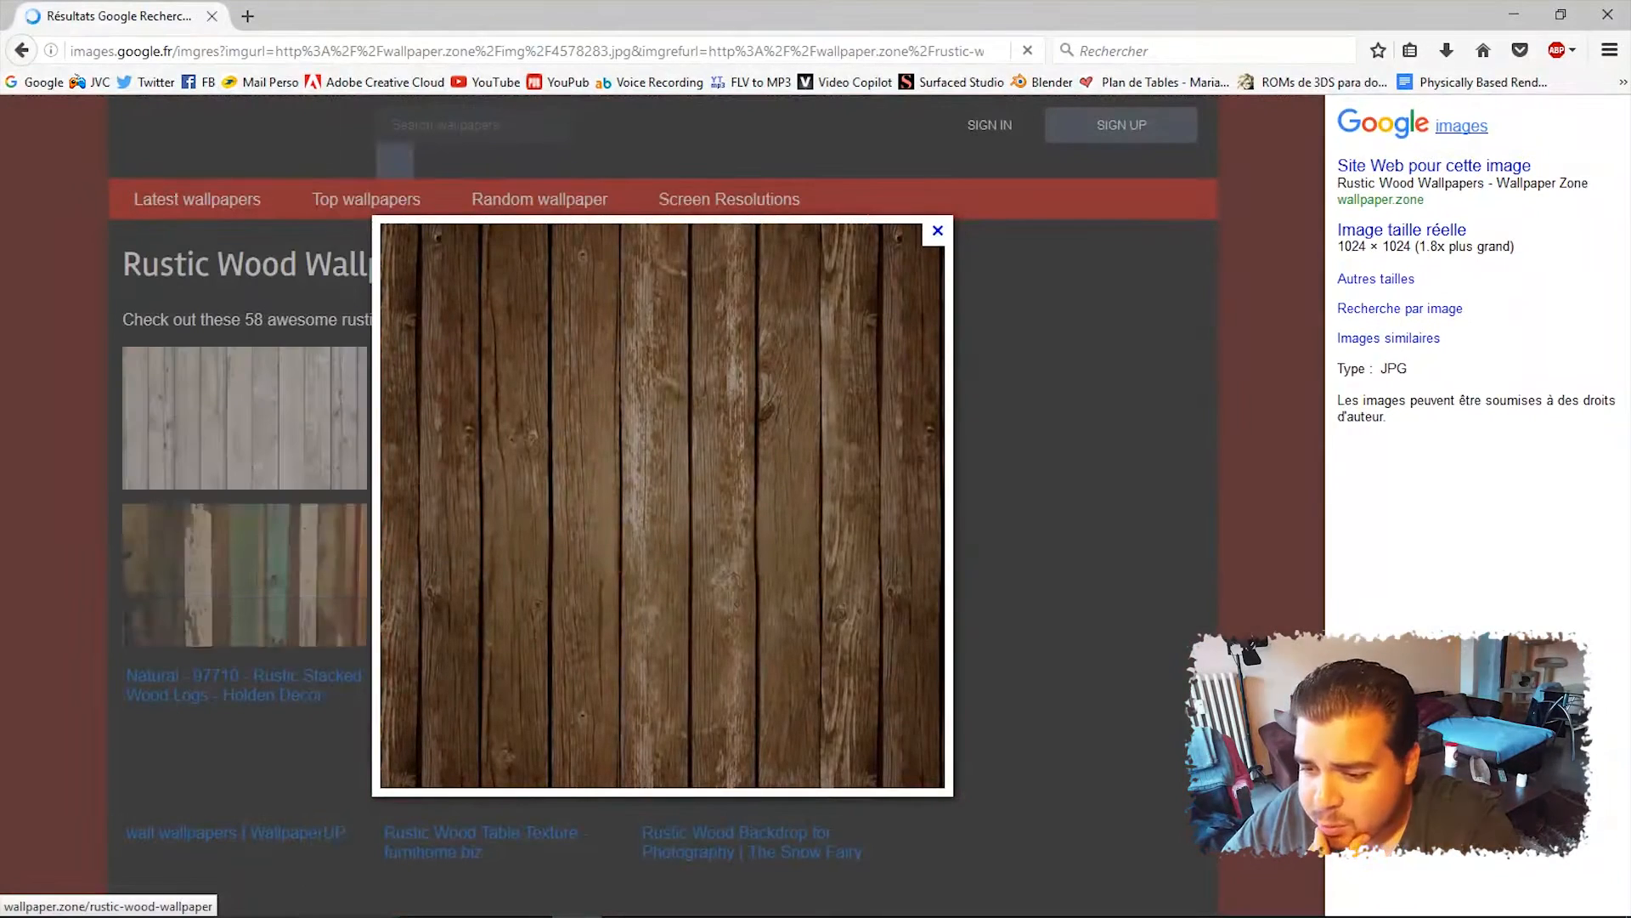
left_click(1402, 230)
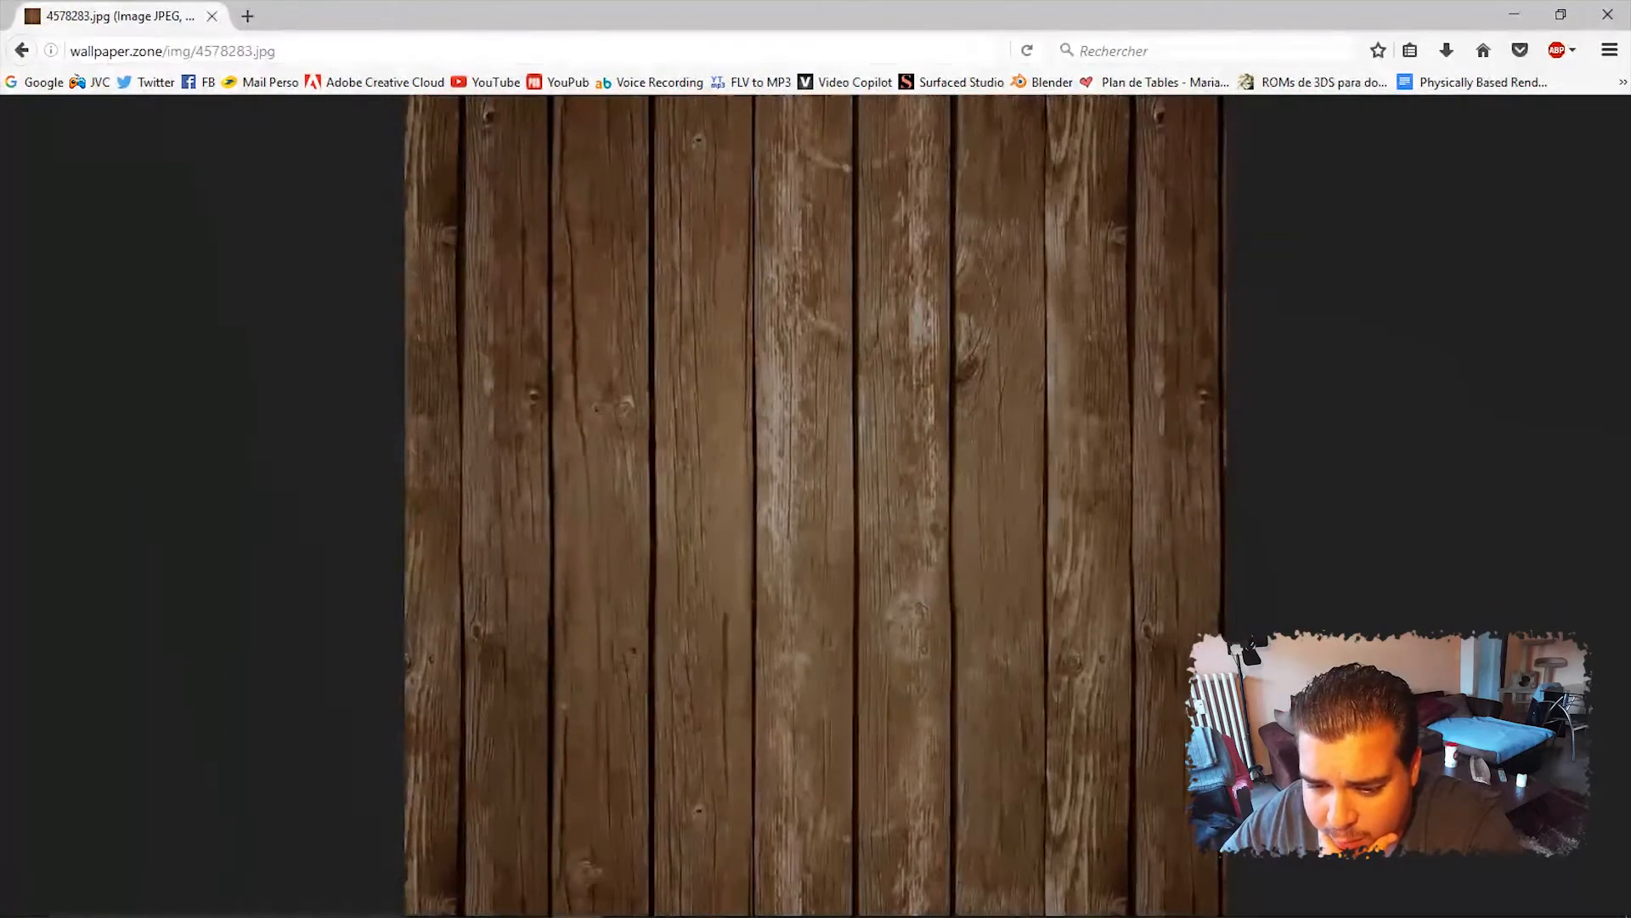
Start saving the full-size plank image to the Textures Bois folder and select its base file name for replacement
right_click(842, 424)
left_click(945, 488)
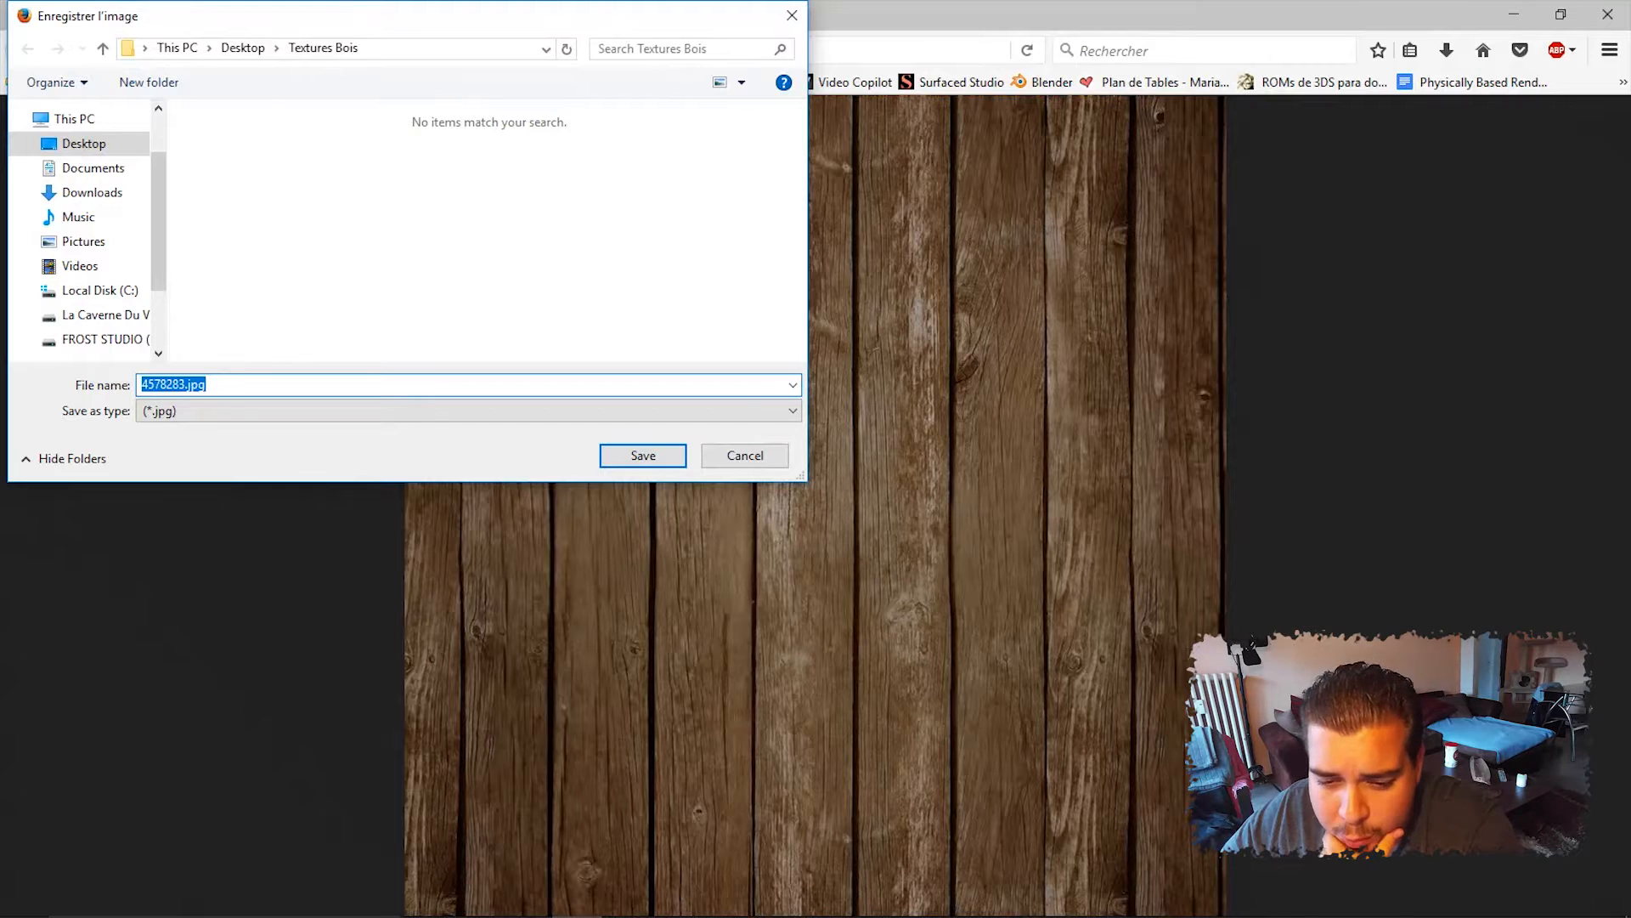
left_click(185, 384)
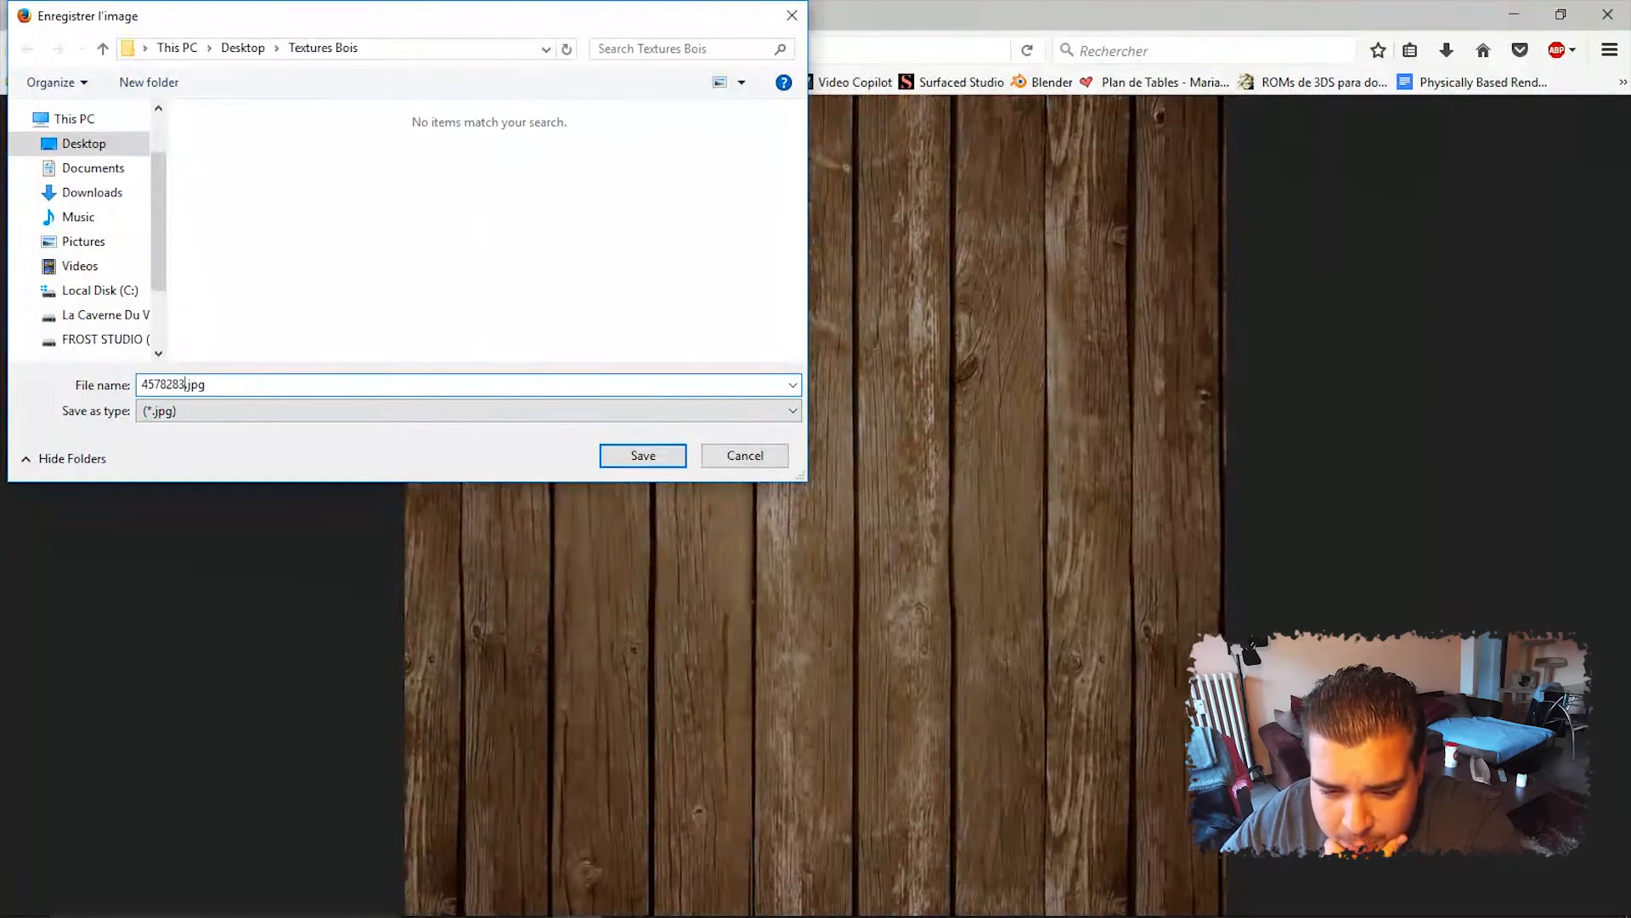
double_click(170, 384)
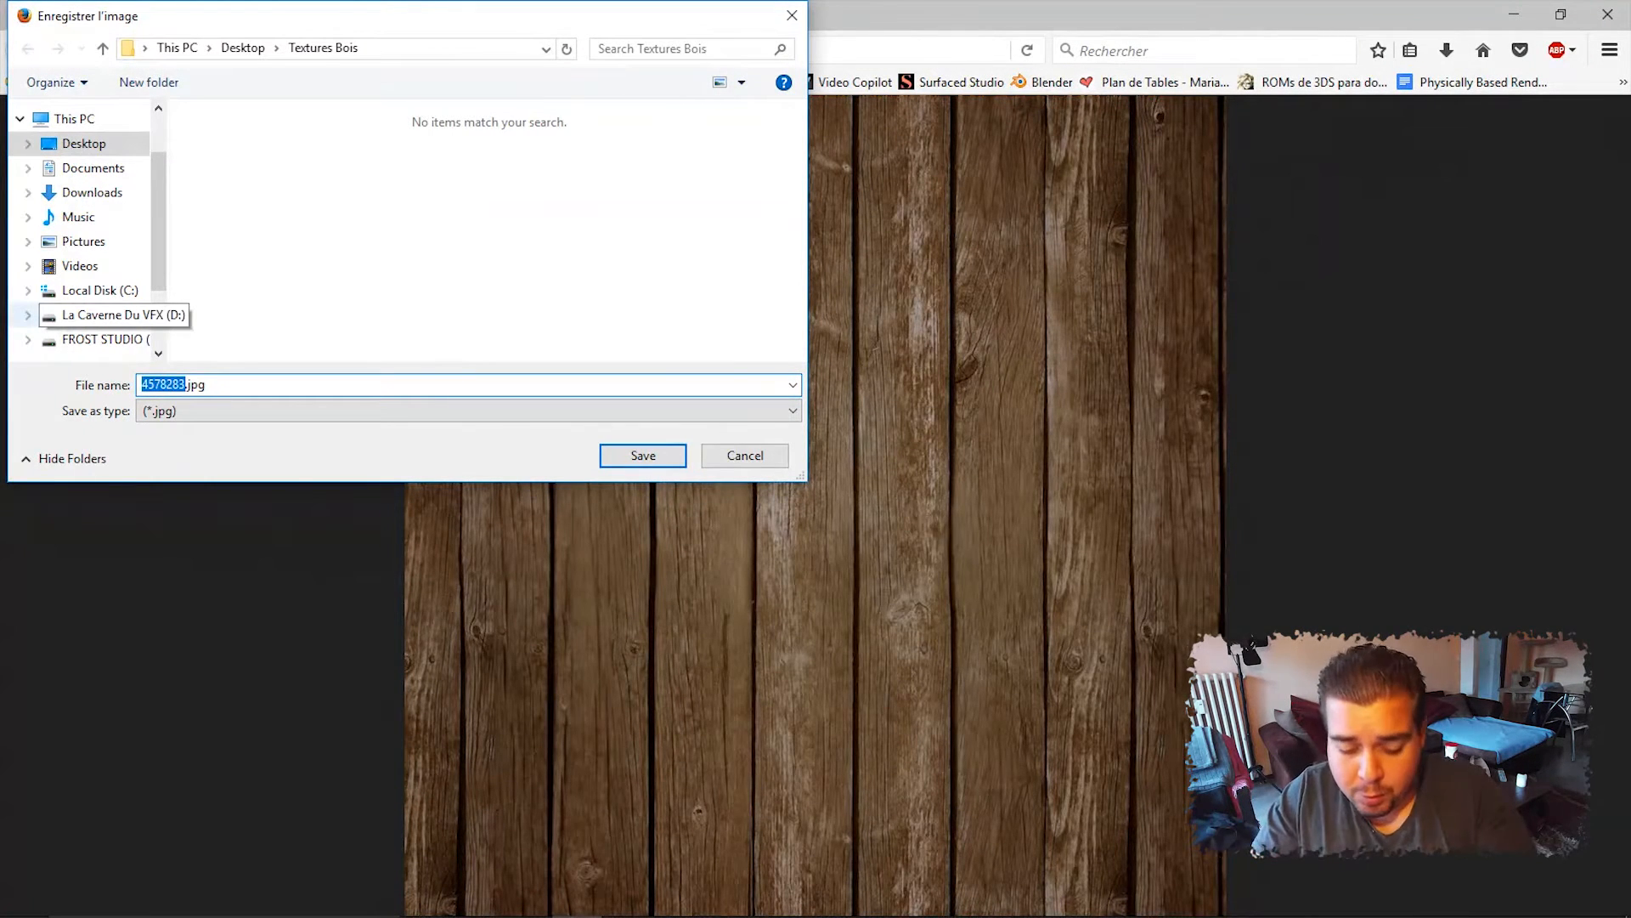
type("Texture")
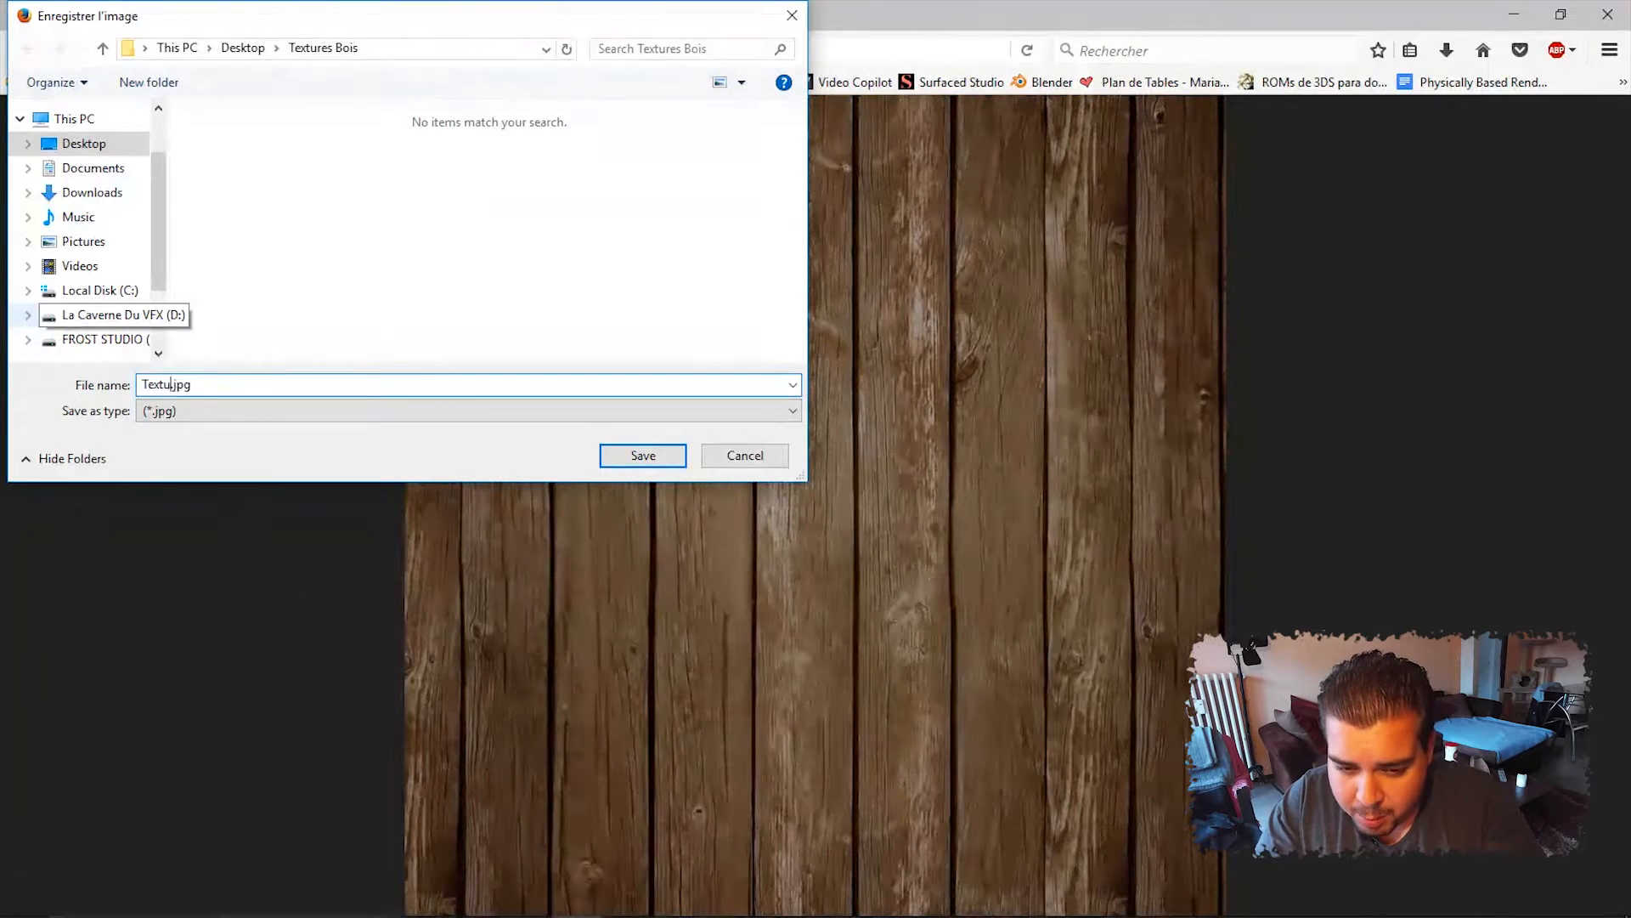
type("s B")
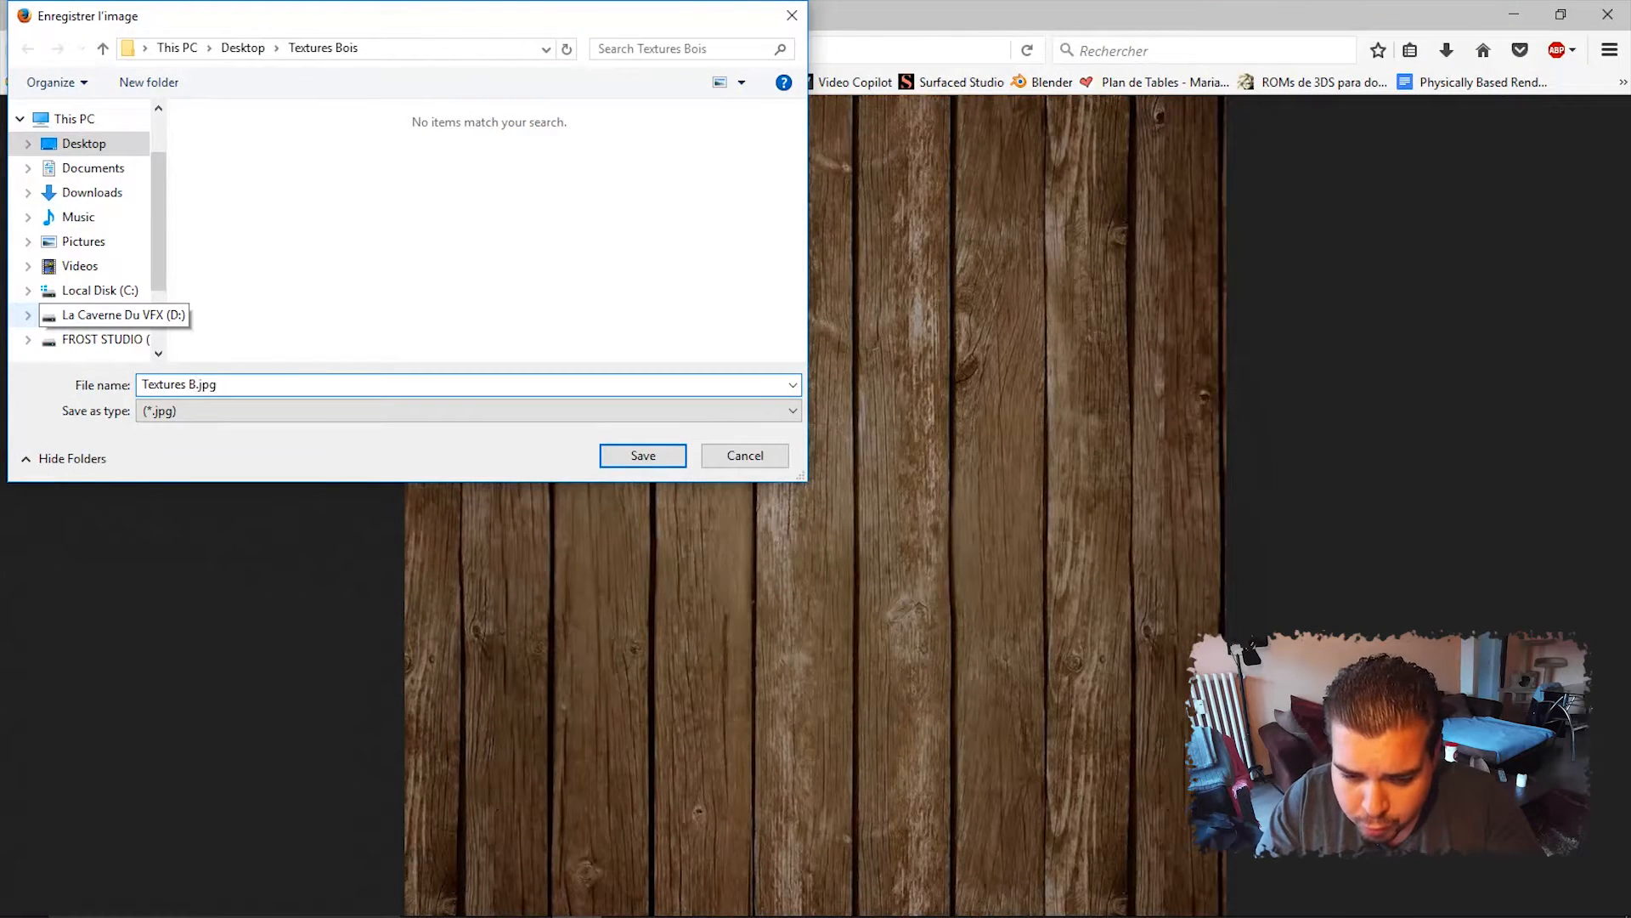
key("BackSpace")
key("BackSpace")
key("BackSpace")
key("BackSpace")
key("BackSpace")
key("BackSpace")
key("BackSpace")
key("BackSpace")
key("BackSpace")
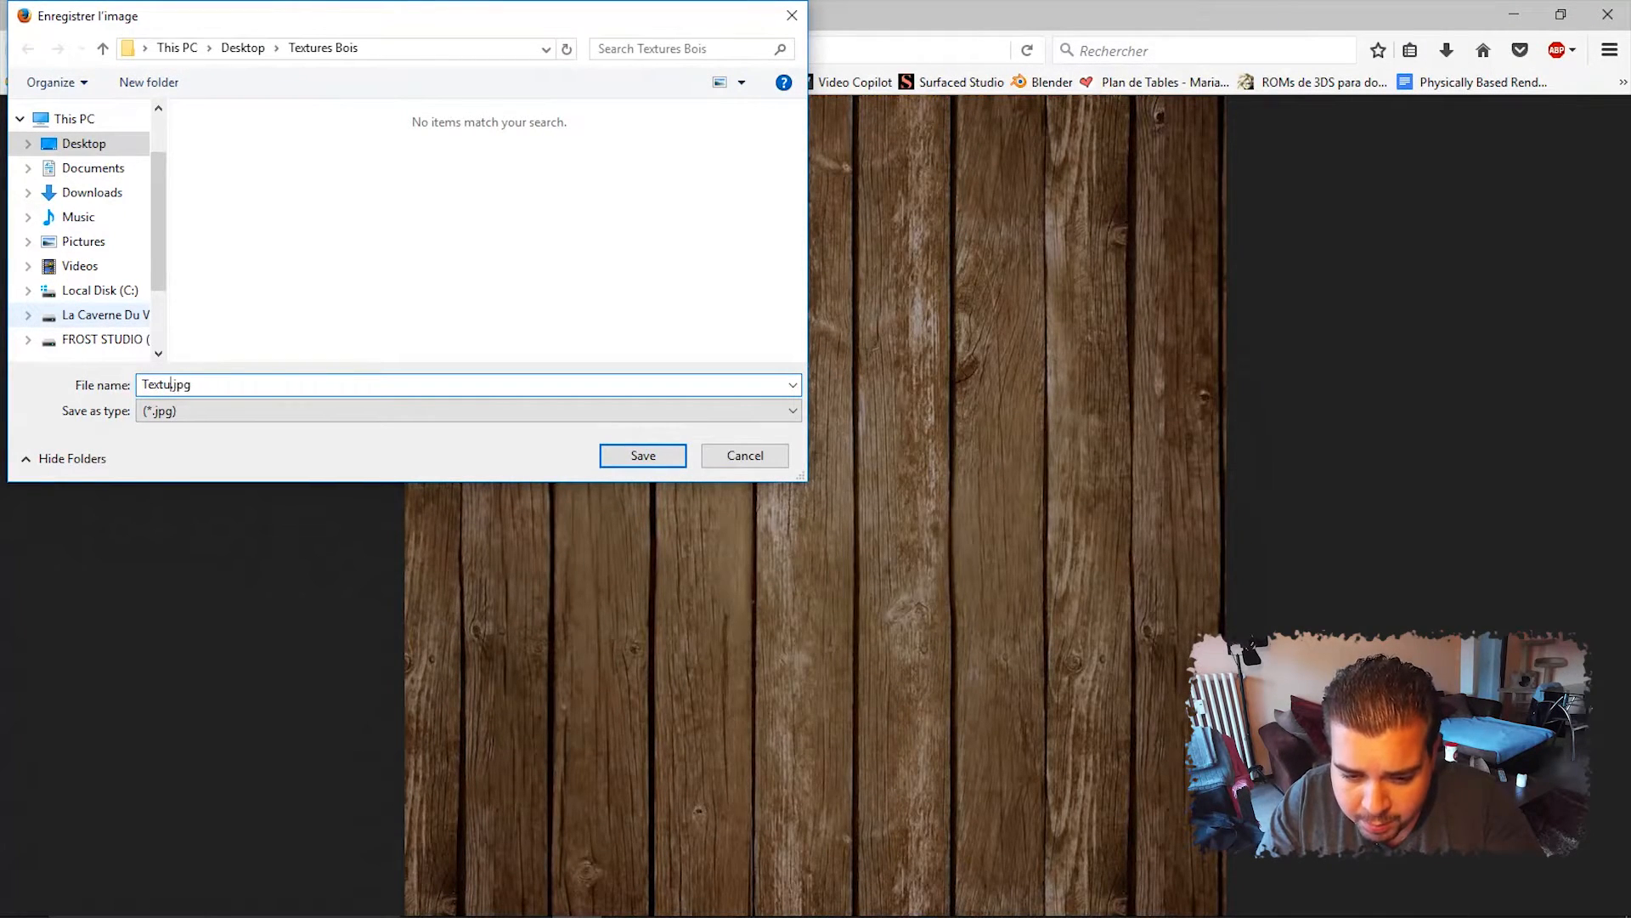
Name the image "Planches Bois Usés Color.jpg" and save it in the Textures Bois folder
type("Planches")
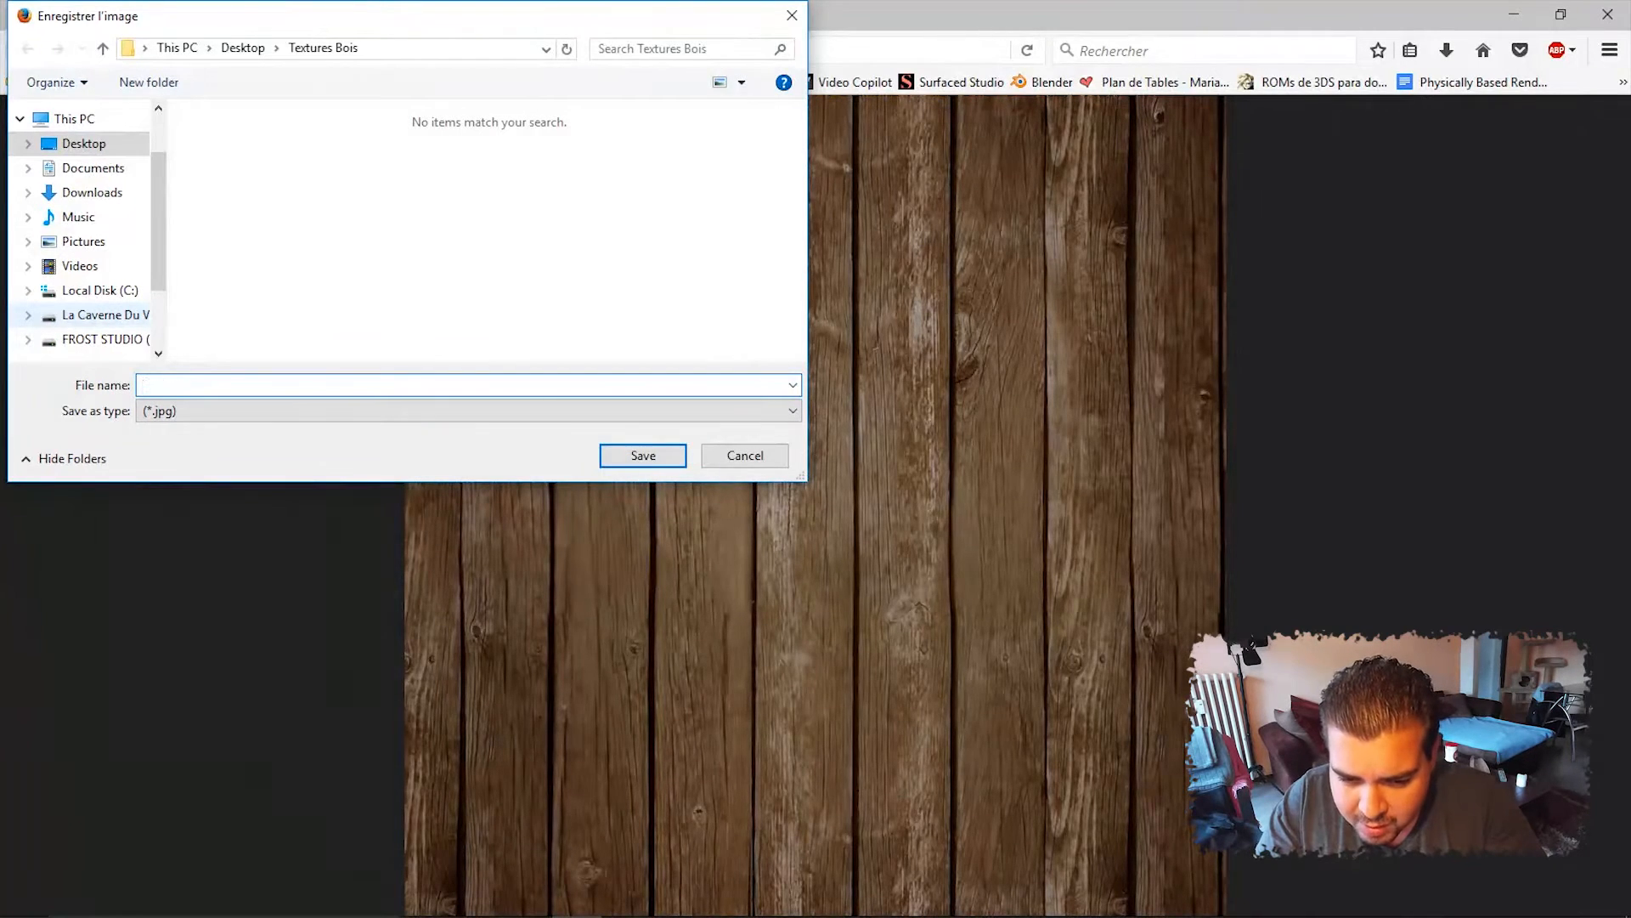
type(" Bois")
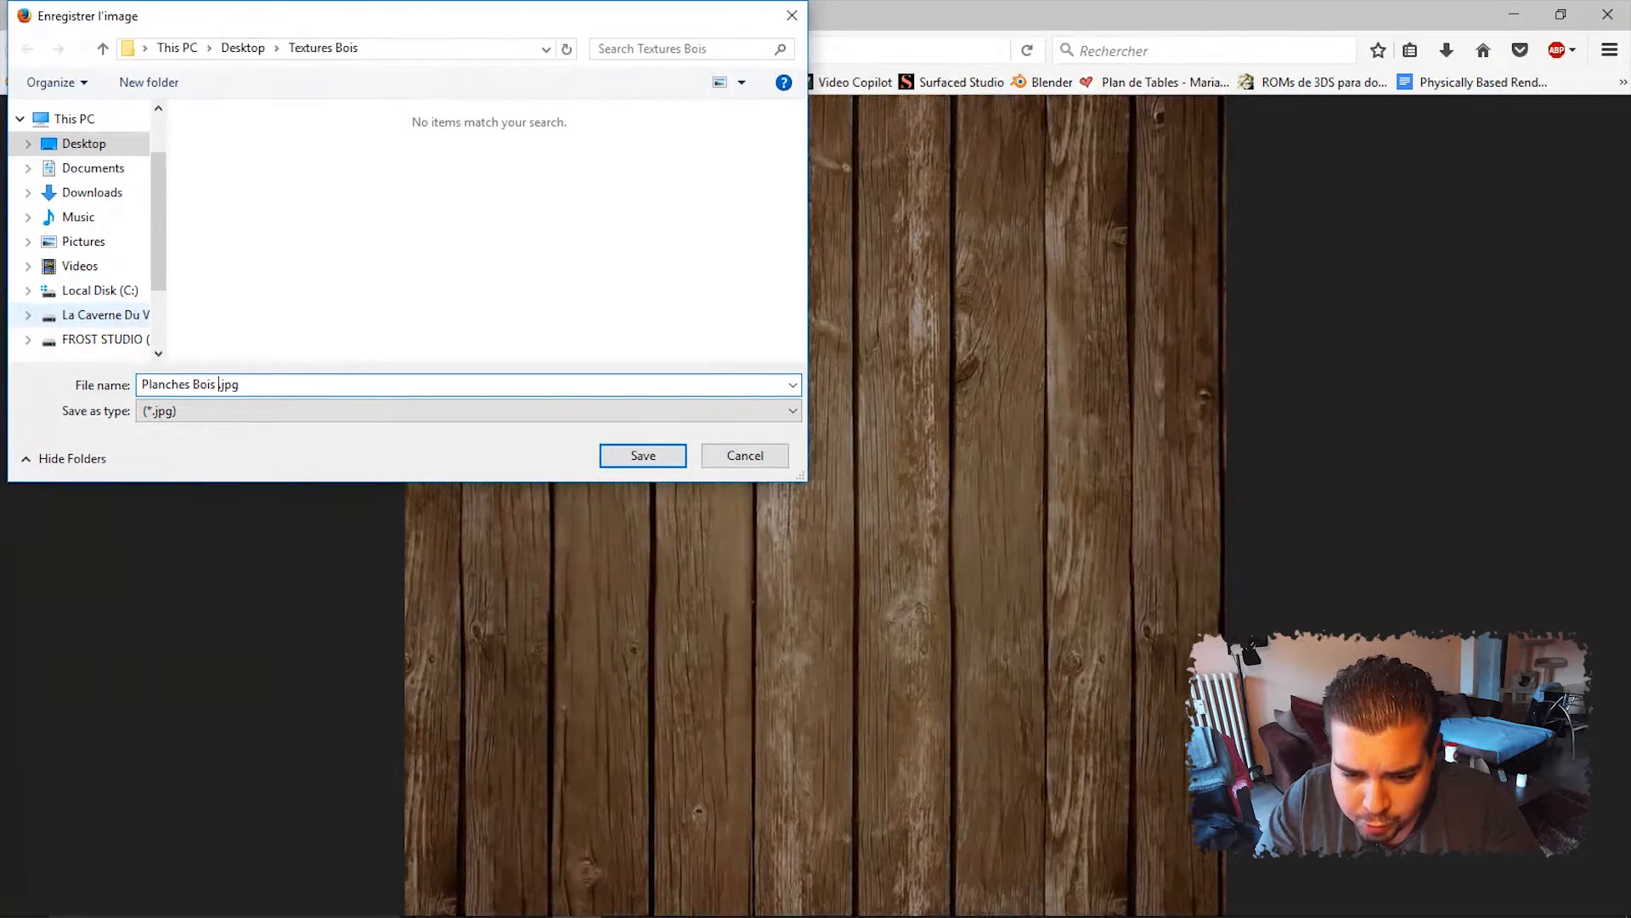
type(" Use")
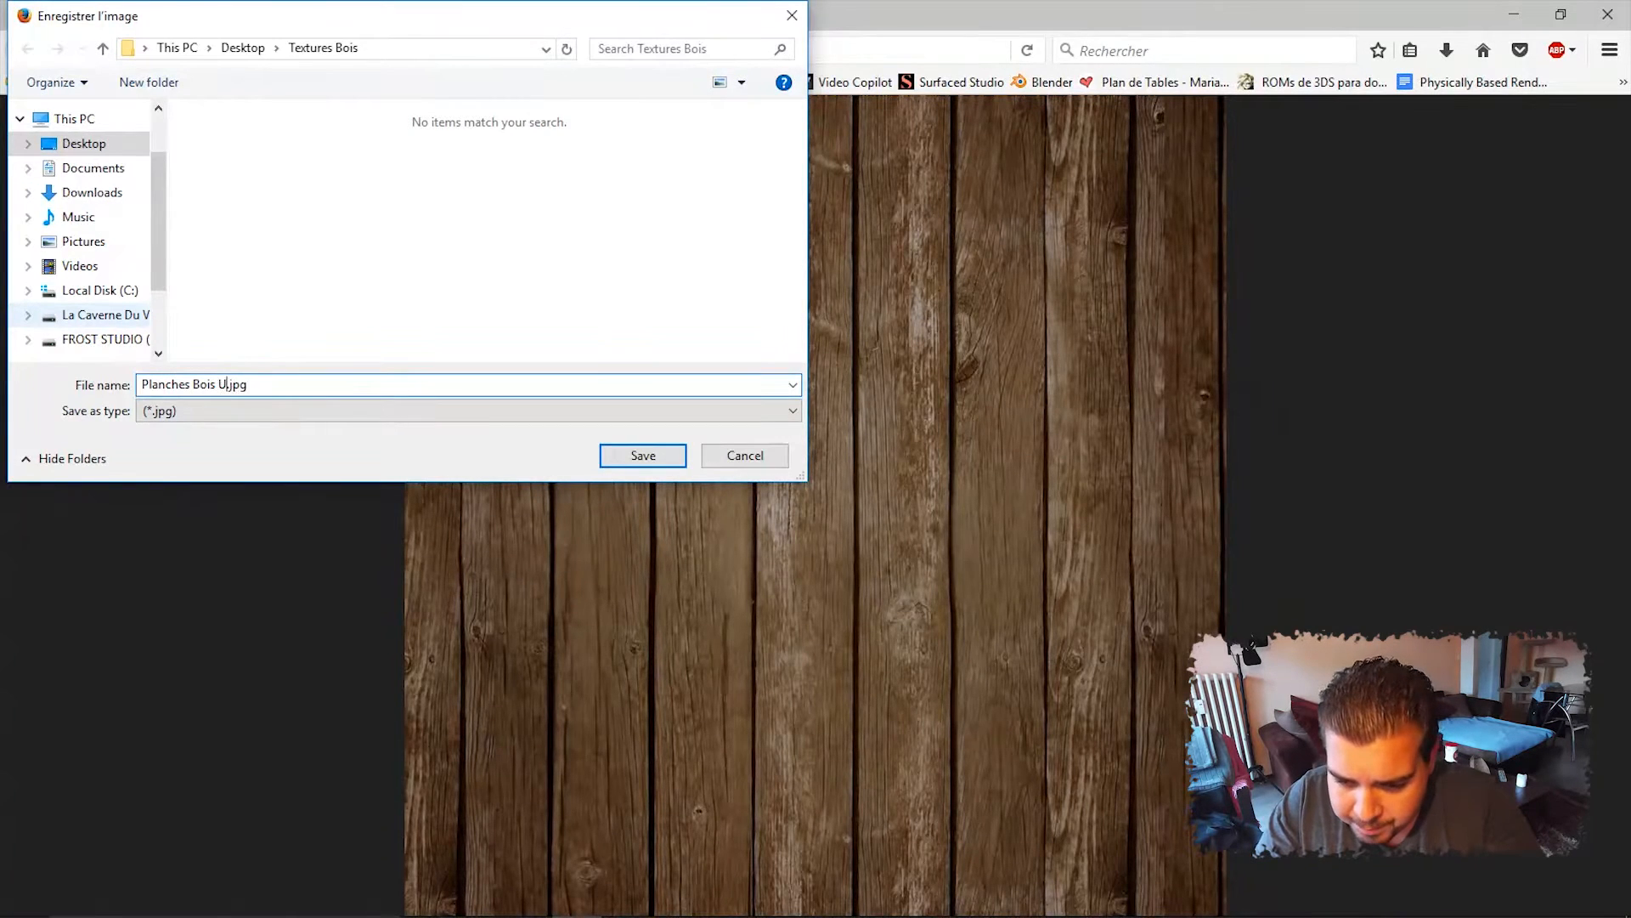
type("s ")
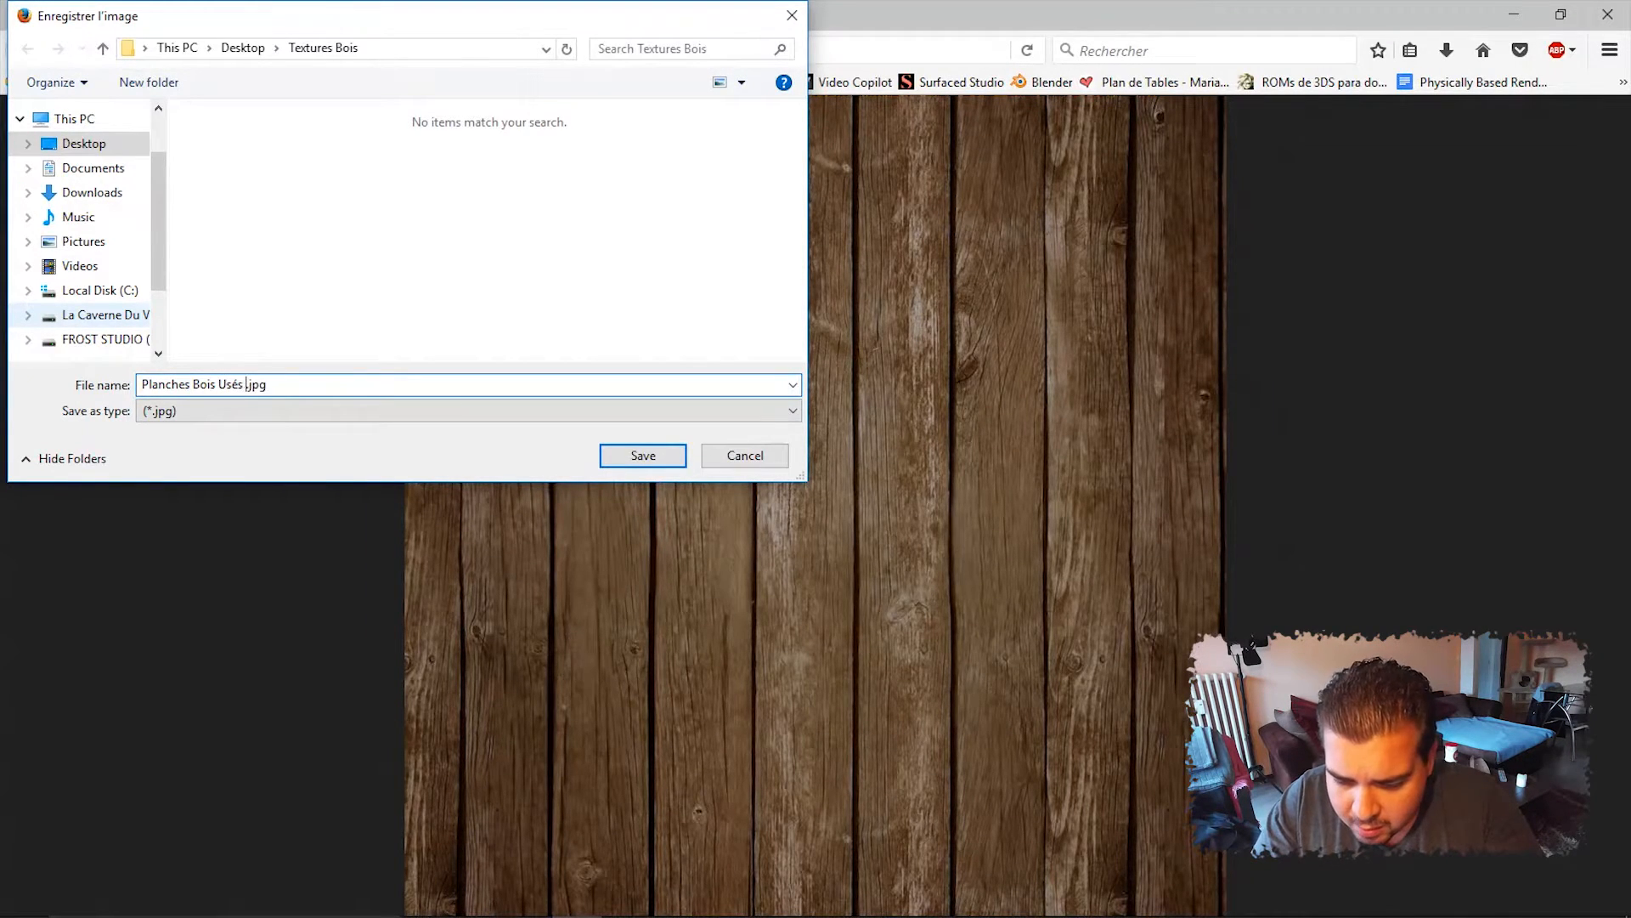
type("Color")
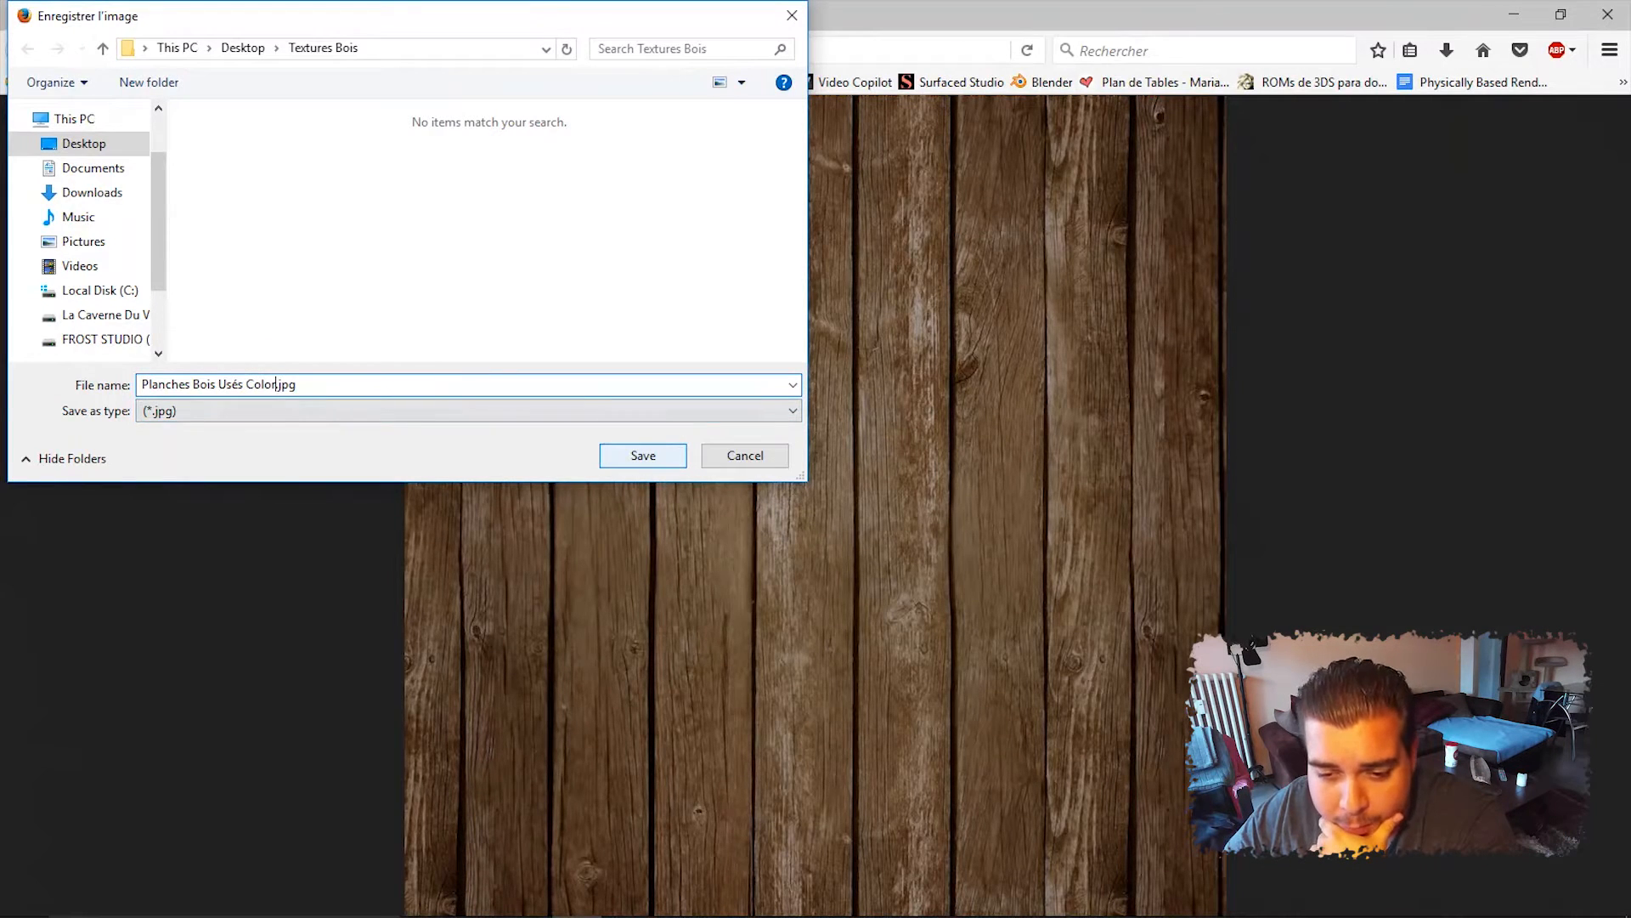
key("Return")
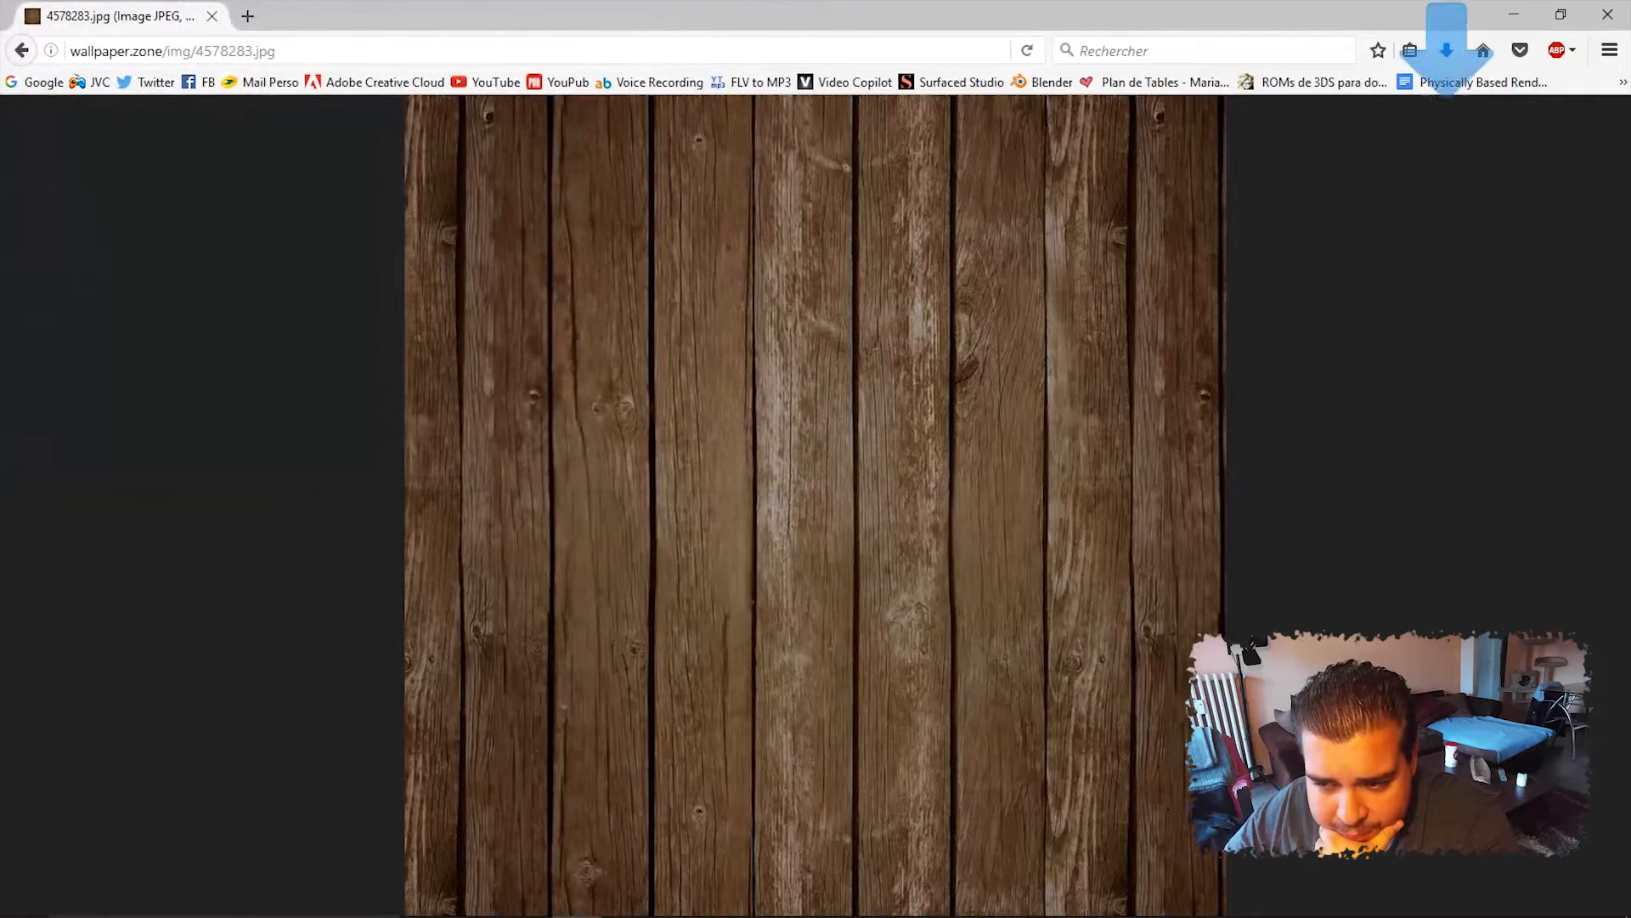
Close the browser, switch to Photoshop and open Planches Bois Usés Color.jpg from the Textures Bois folder
left_click(1608, 15)
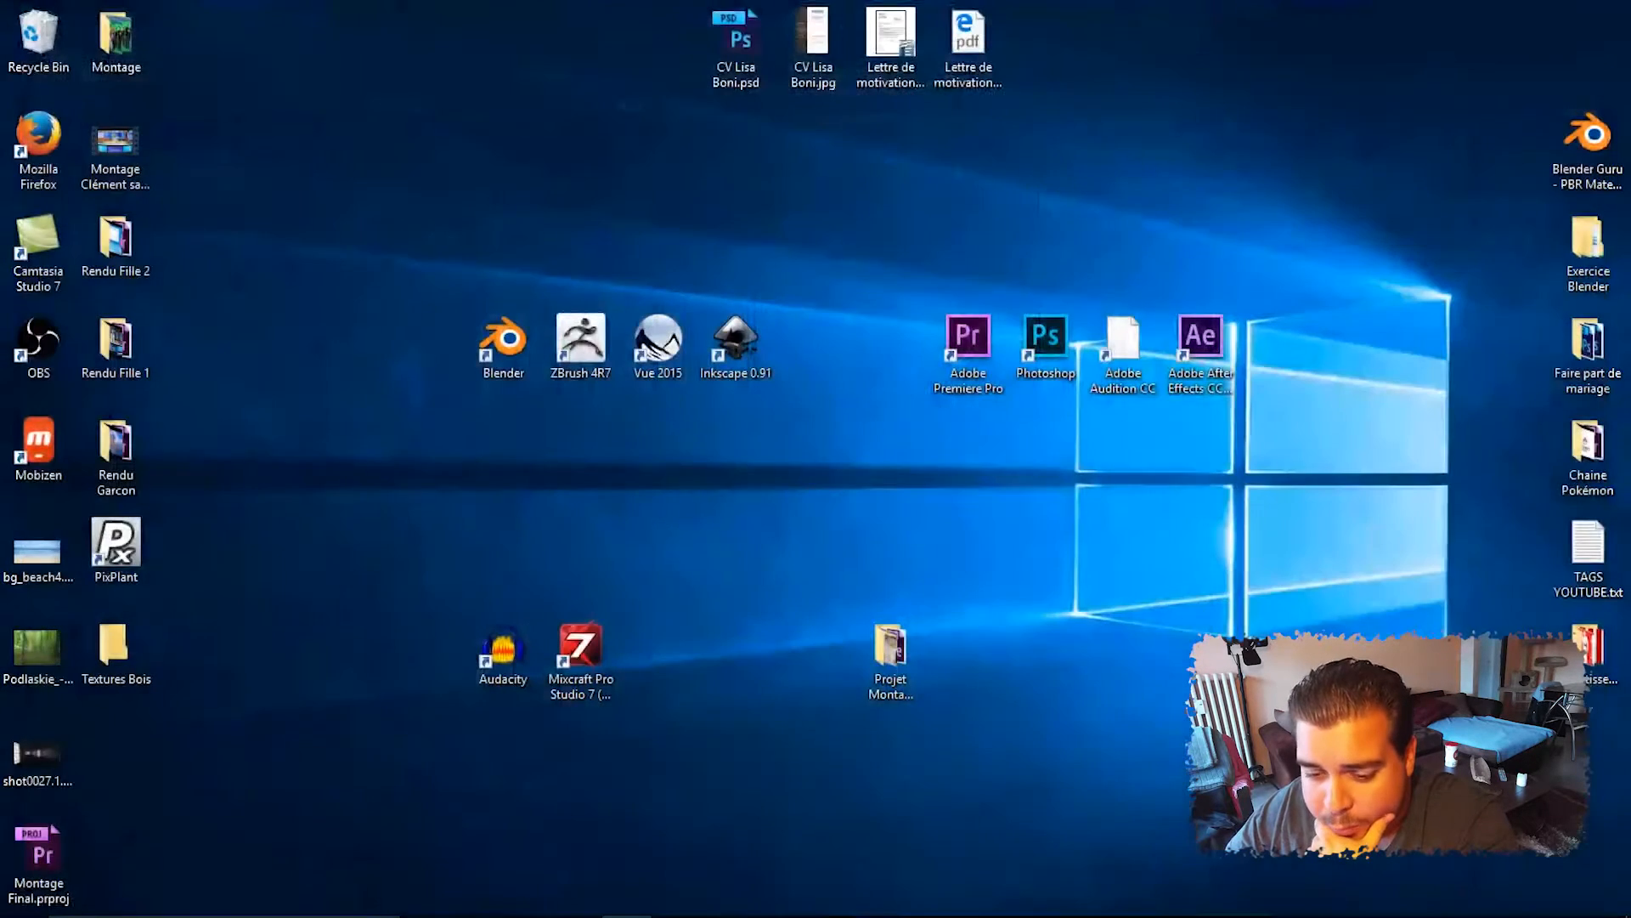
mouse_move(677, 913)
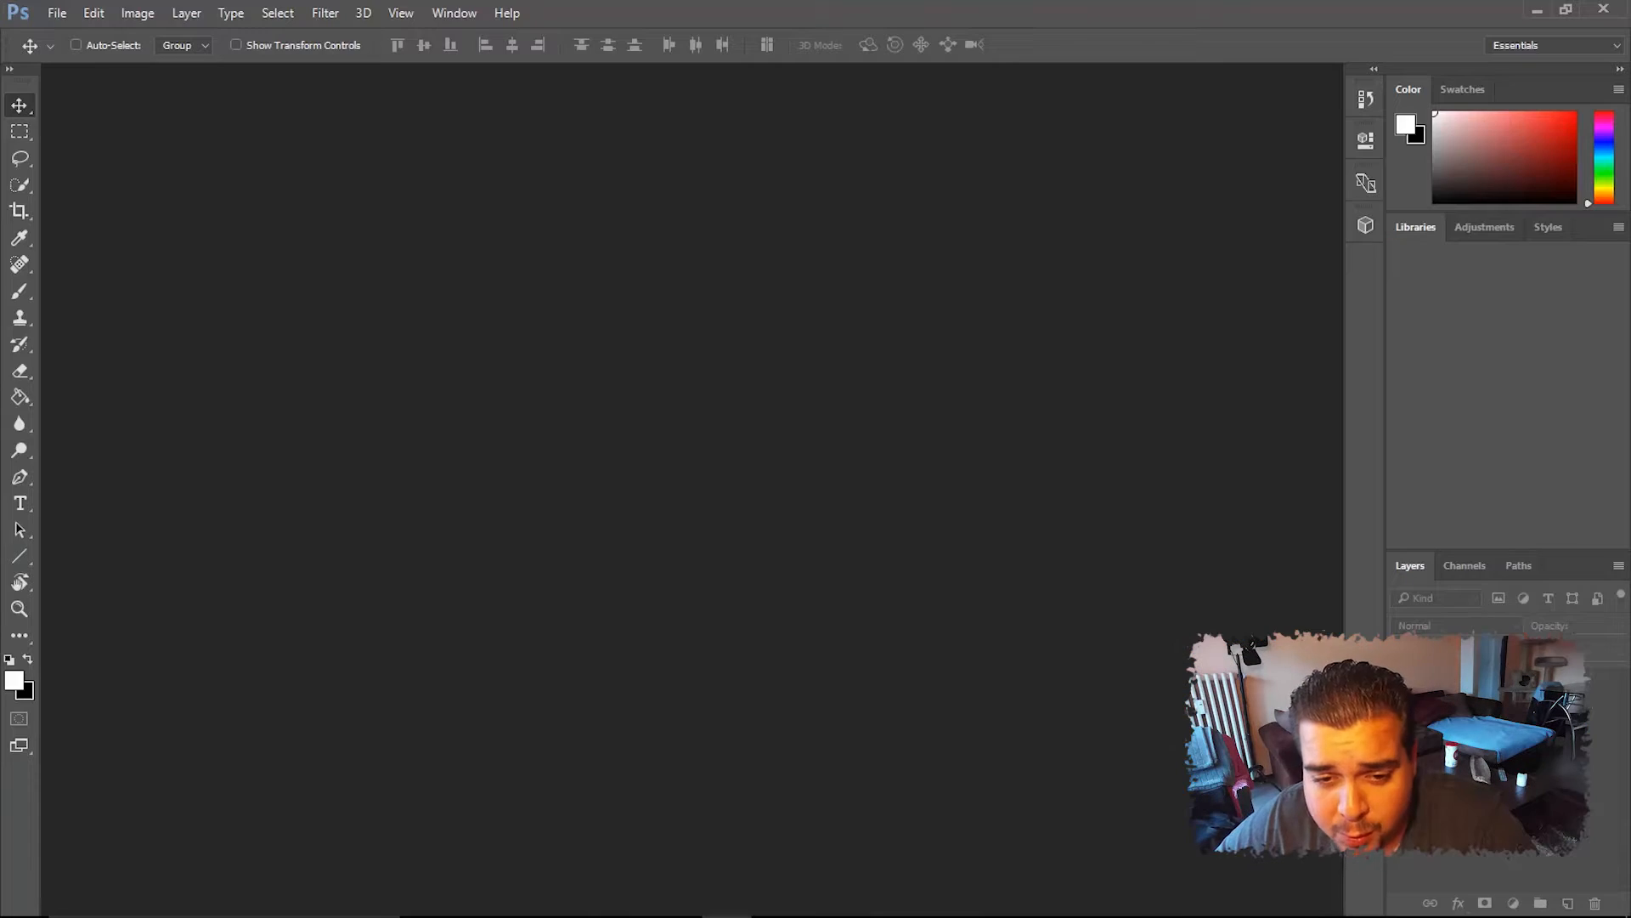
key("alt+f")
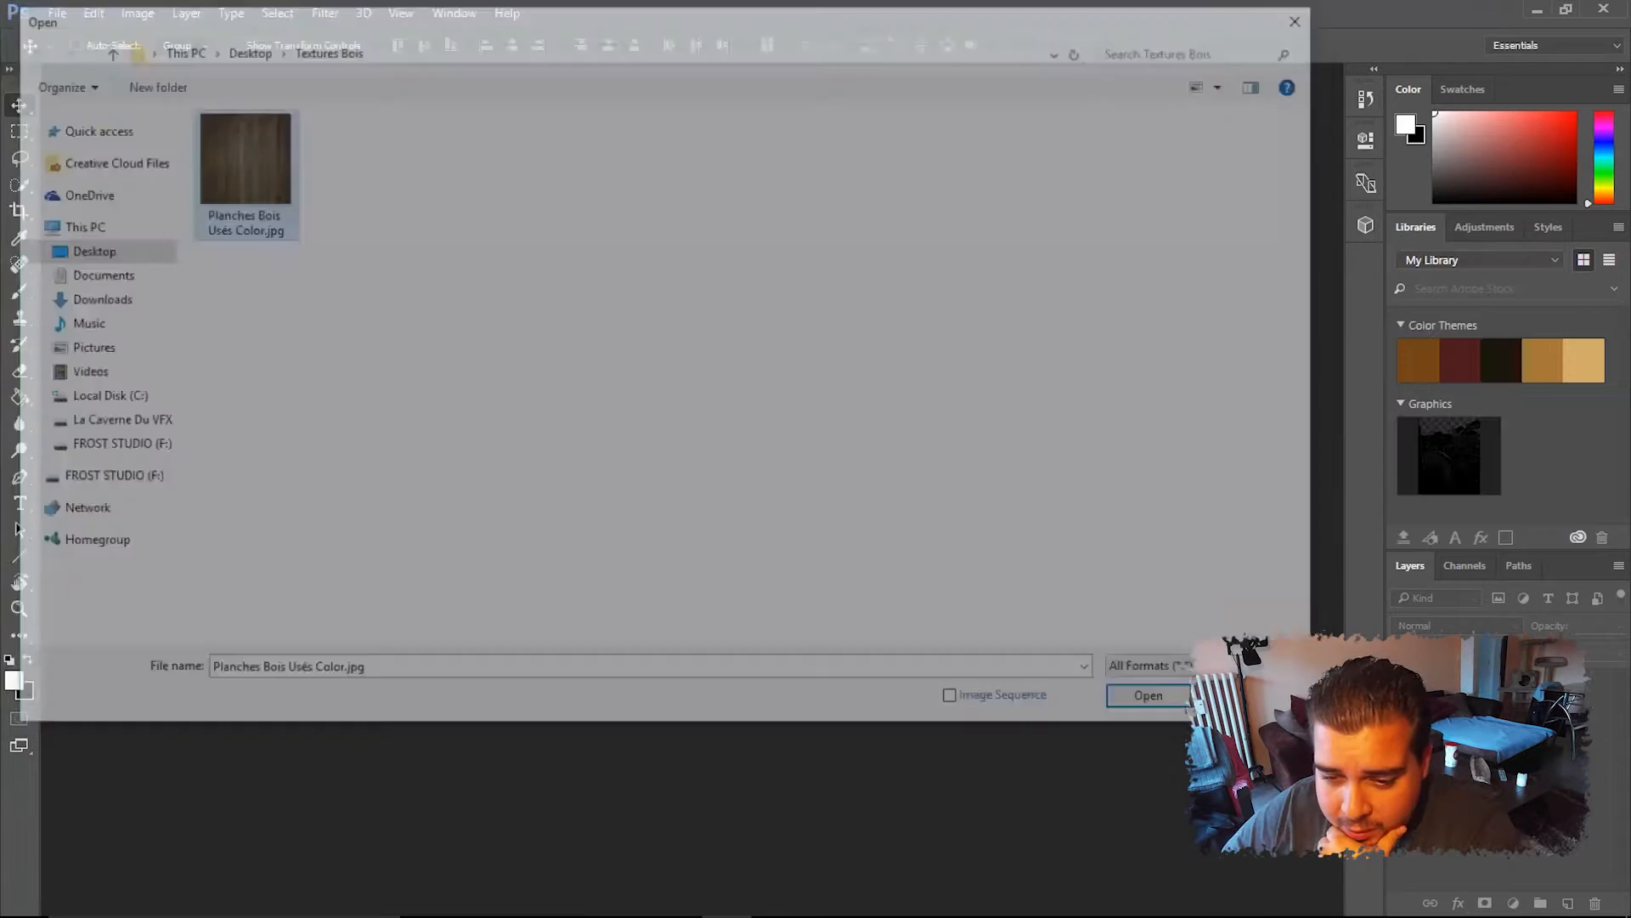
key("Return")
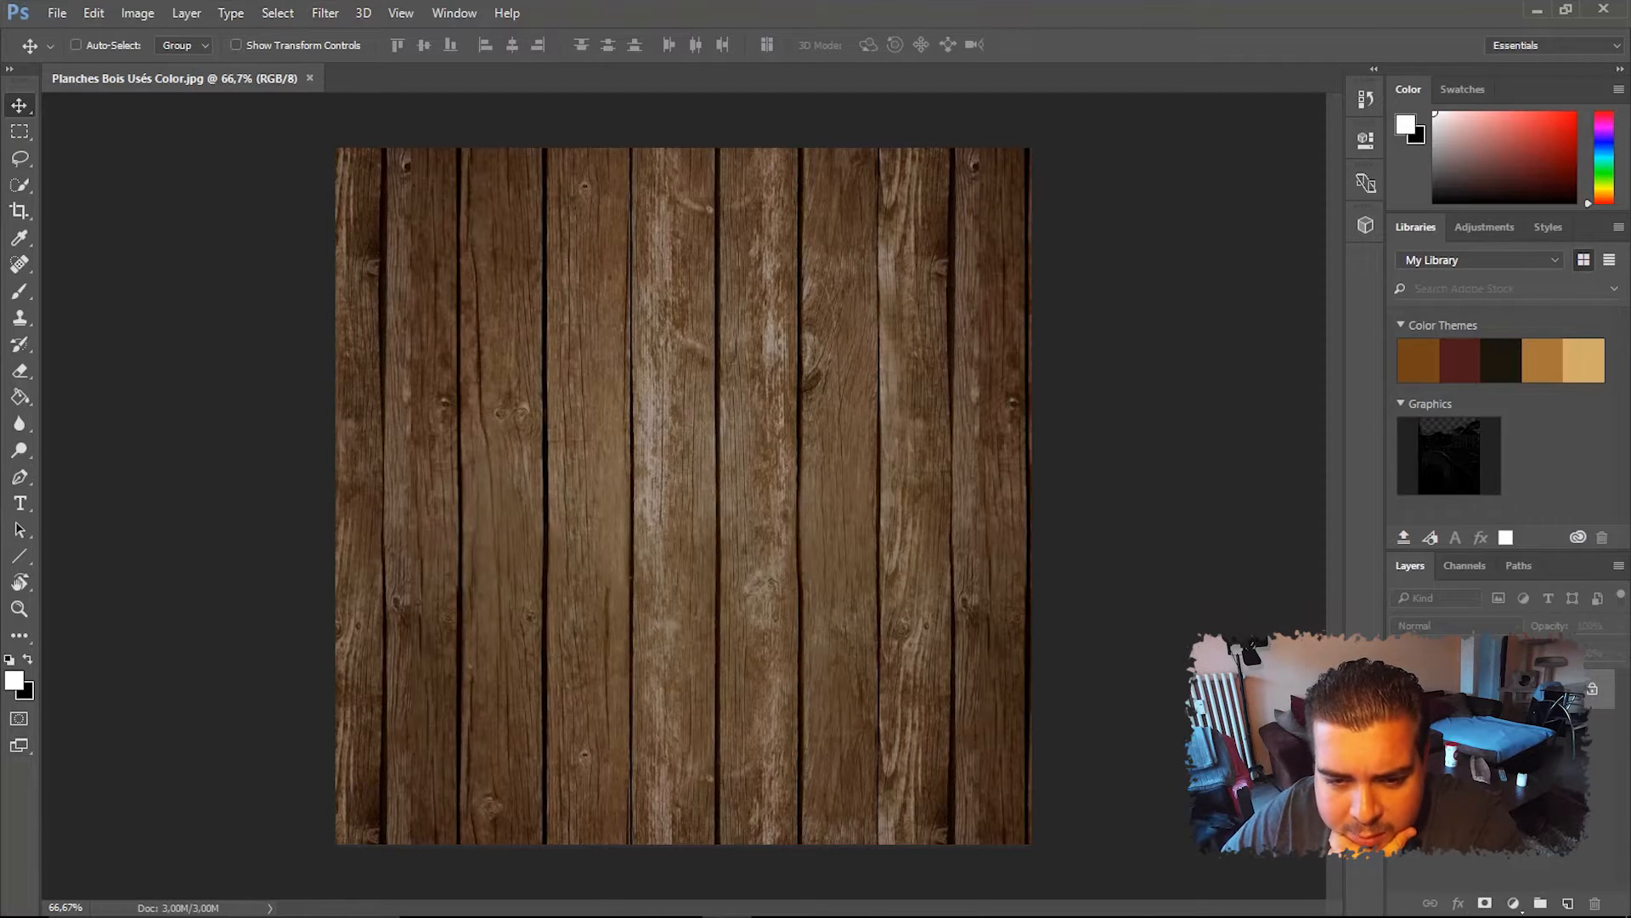
Run the Generate Normal Map filter on the plank texture and set its preview object to Cube
left_click(324, 13)
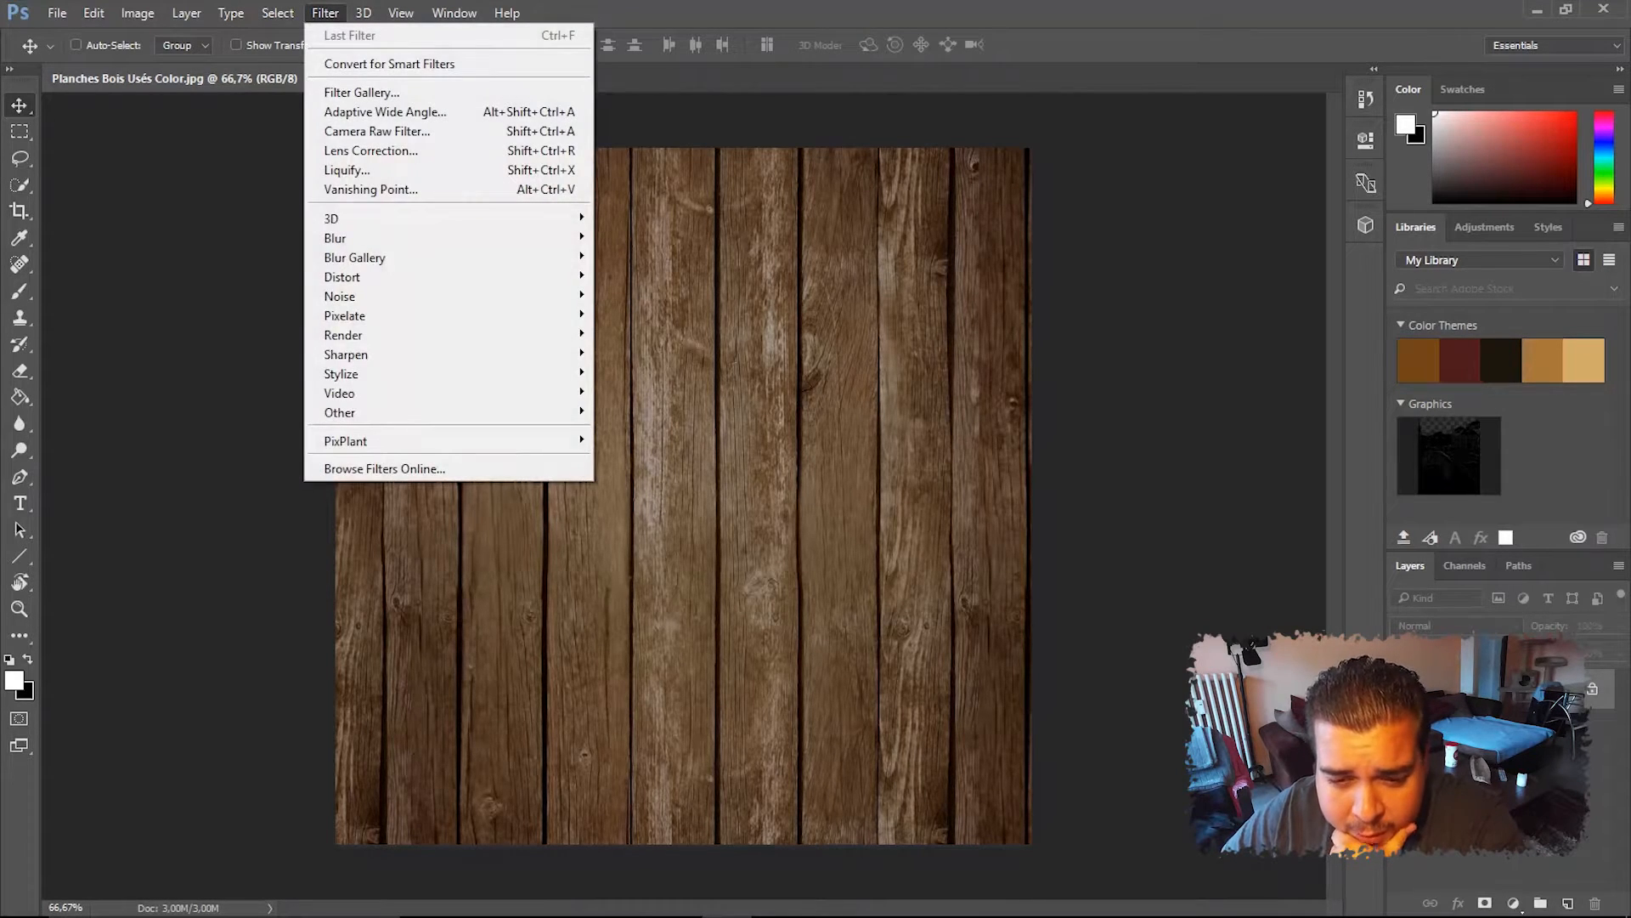
mouse_move(441, 219)
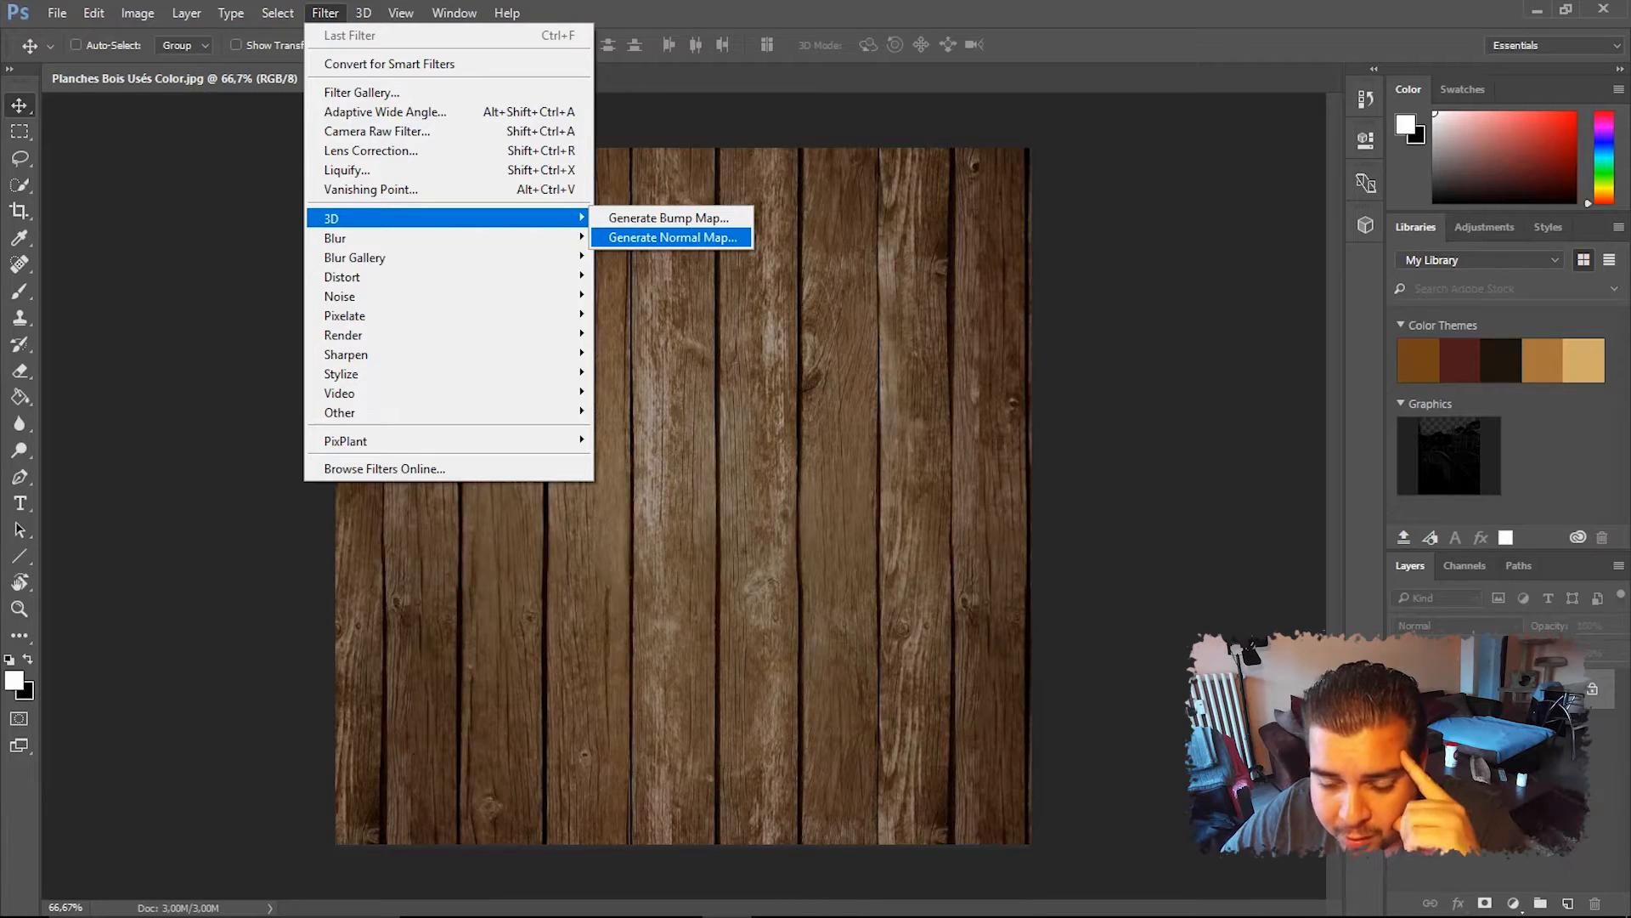
left_click(671, 238)
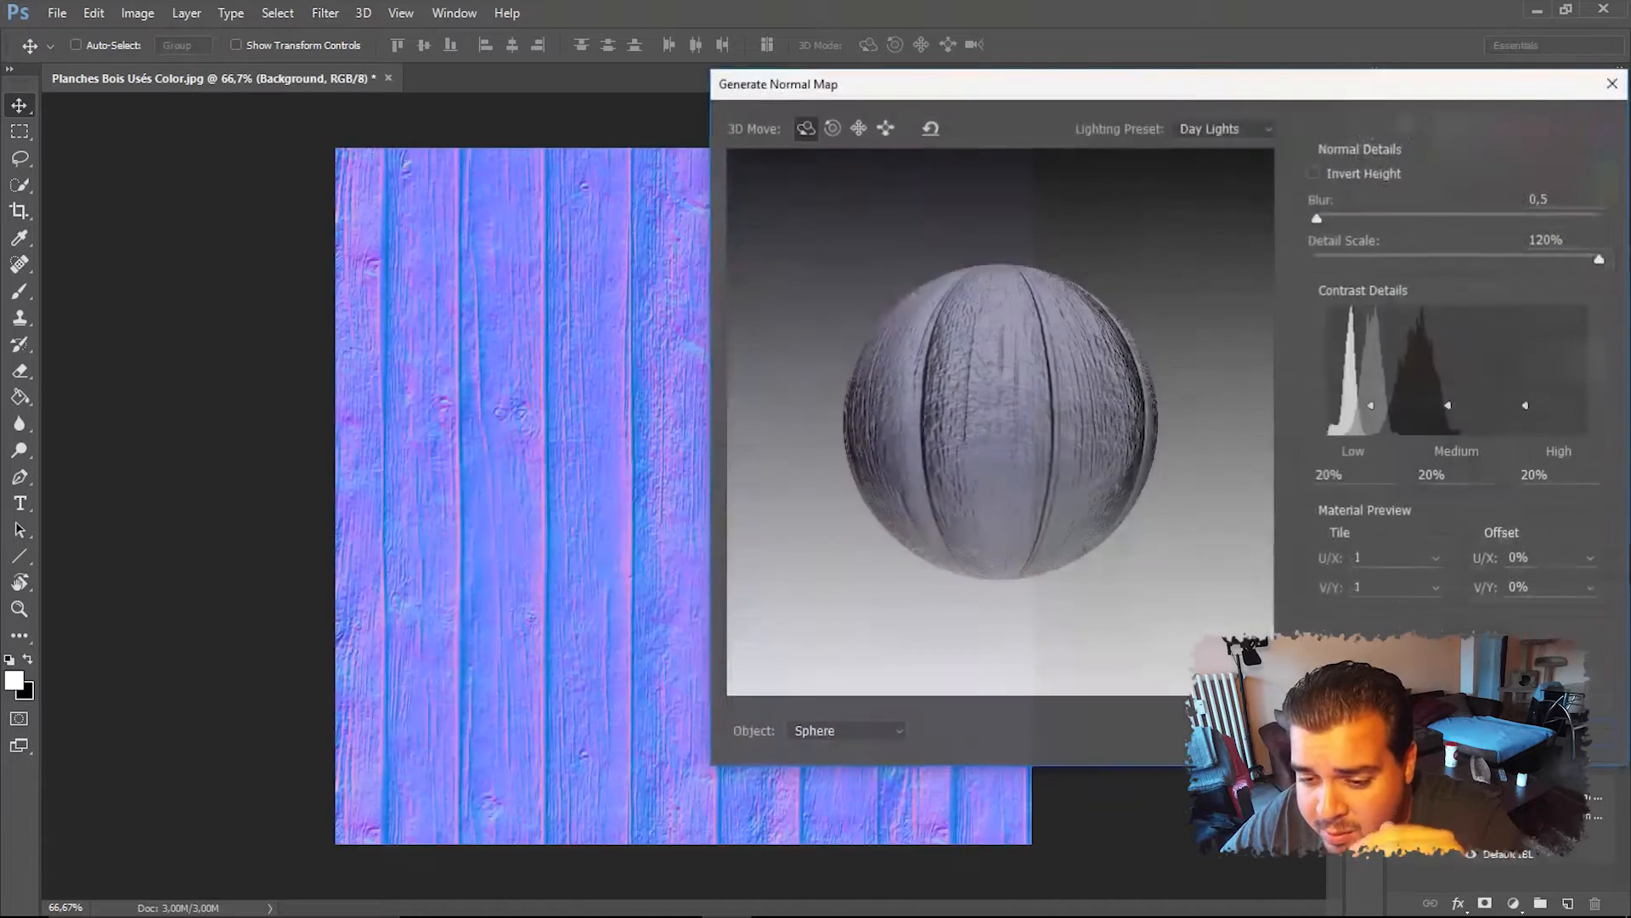
left_click(846, 732)
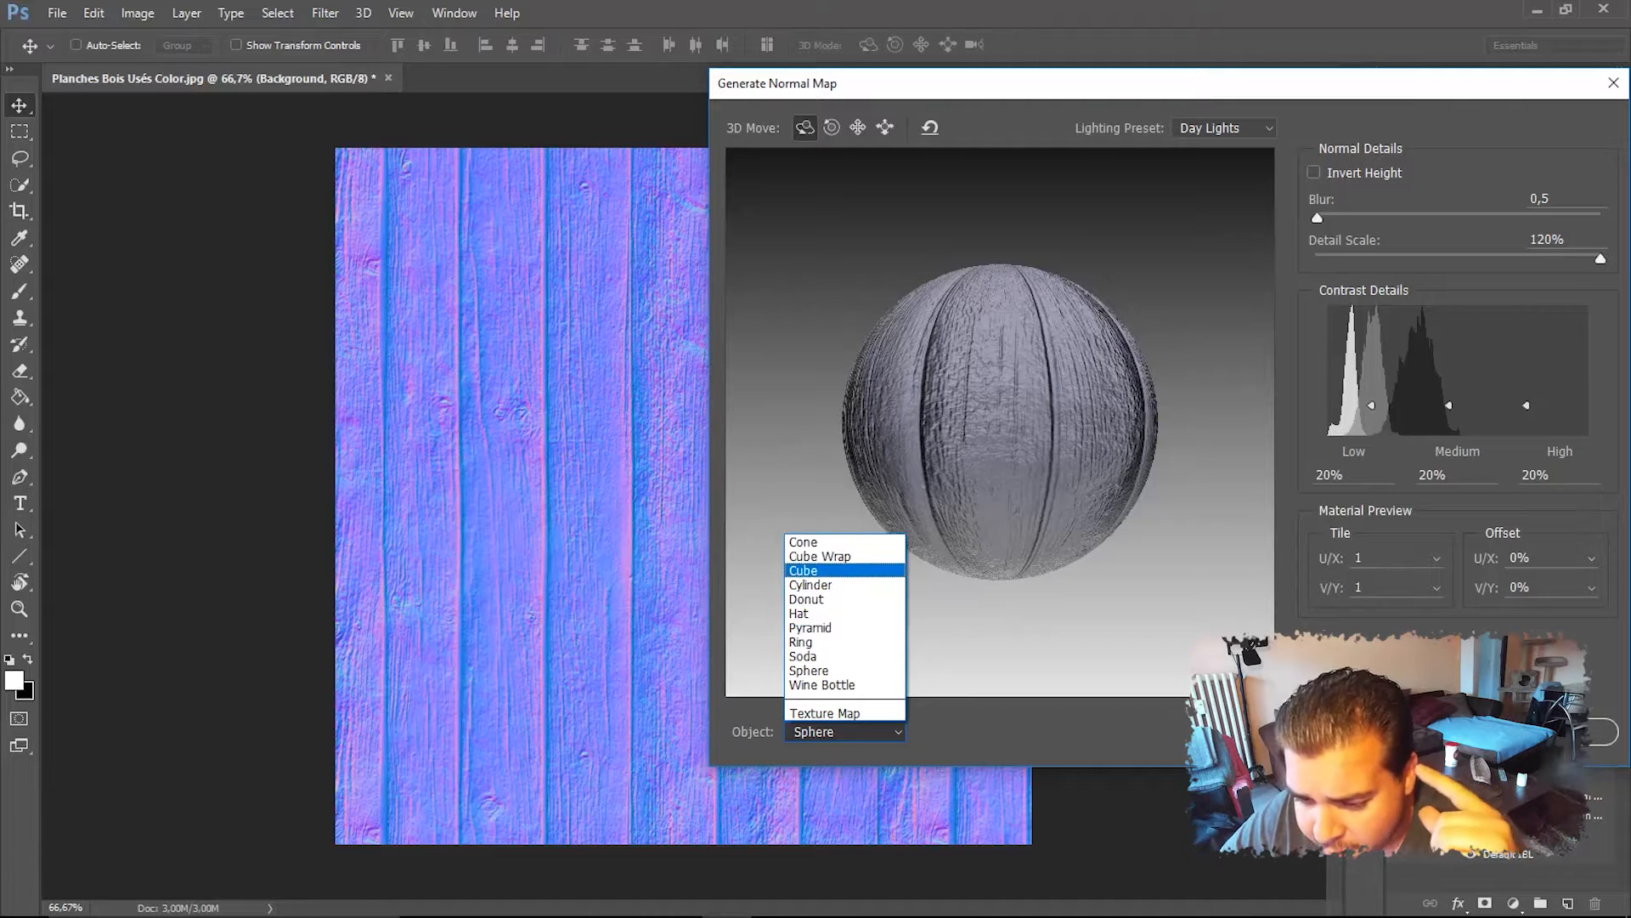
left_click(844, 571)
Inspect the cube preview up close and compare its relief with Invert Height on and off, ending with it off
left_click_drag(1019, 83, 693, 82)
left_click_drag(637, 408, 595, 382)
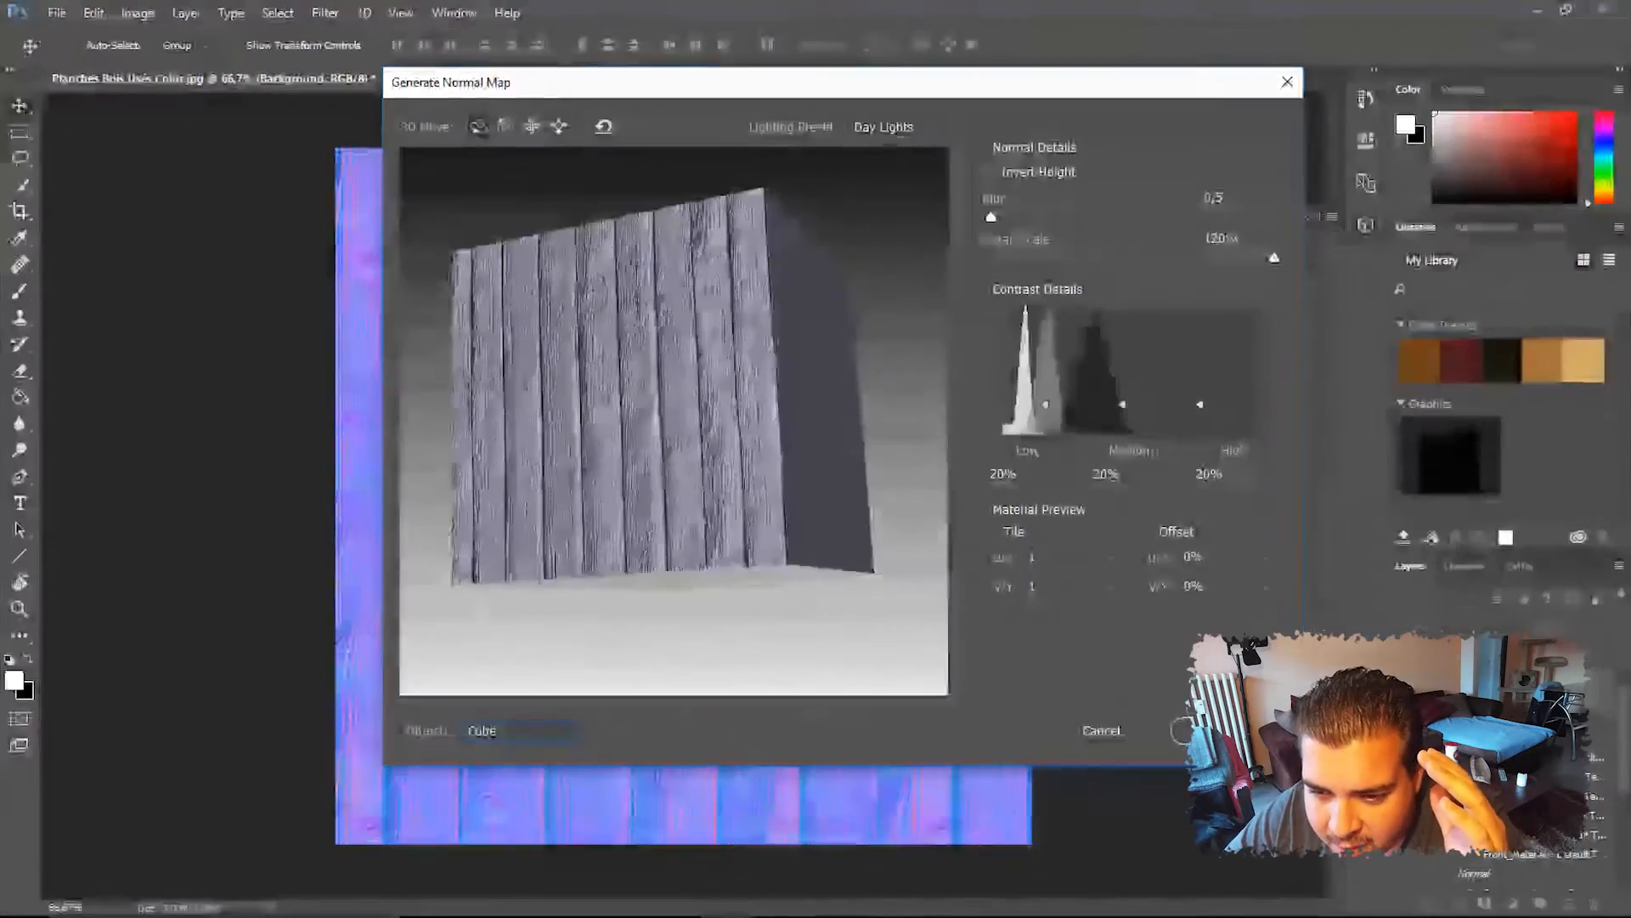
left_click_drag(680, 82, 1055, 86)
left_click_drag(1020, 408, 960, 416)
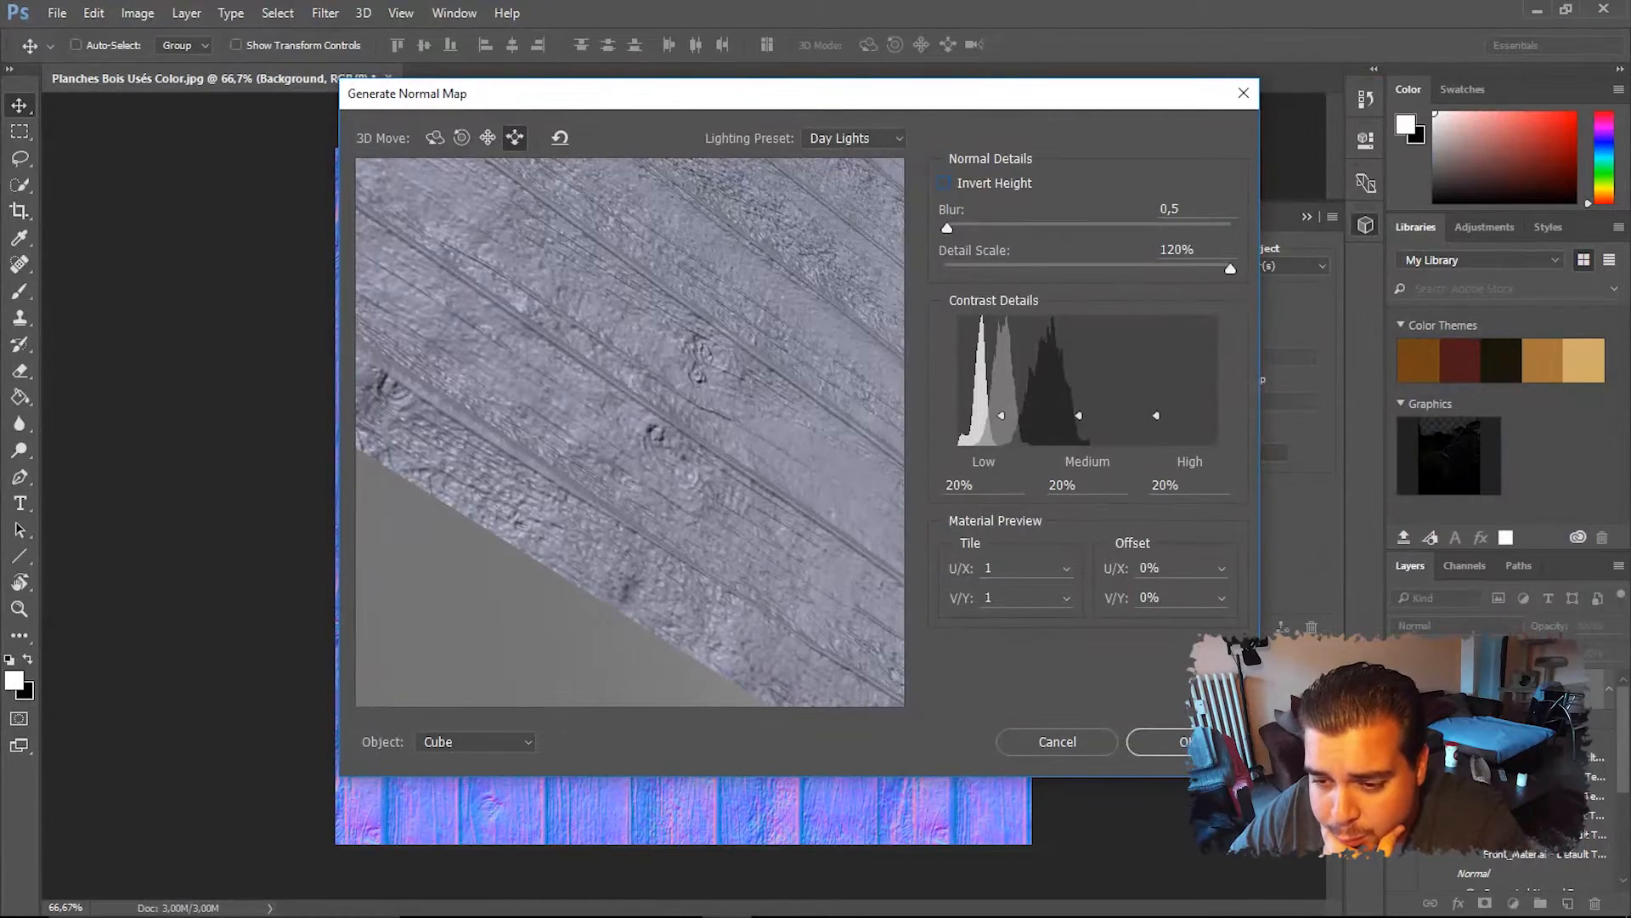
left_click_drag(595, 93, 807, 88)
left_click(1158, 178)
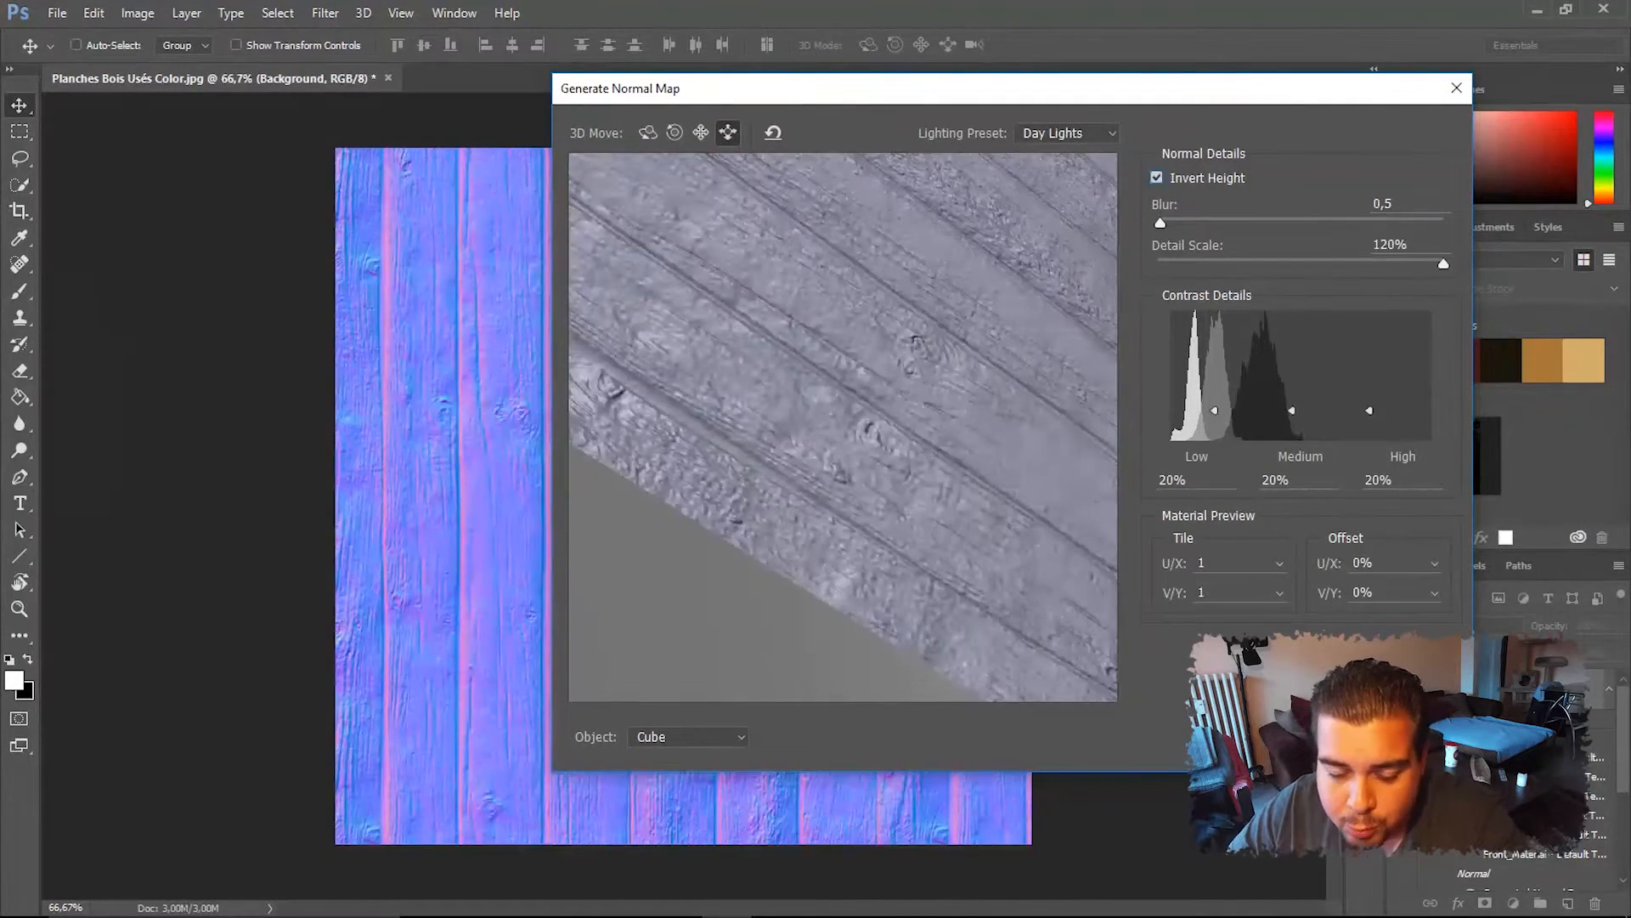
left_click(1158, 177)
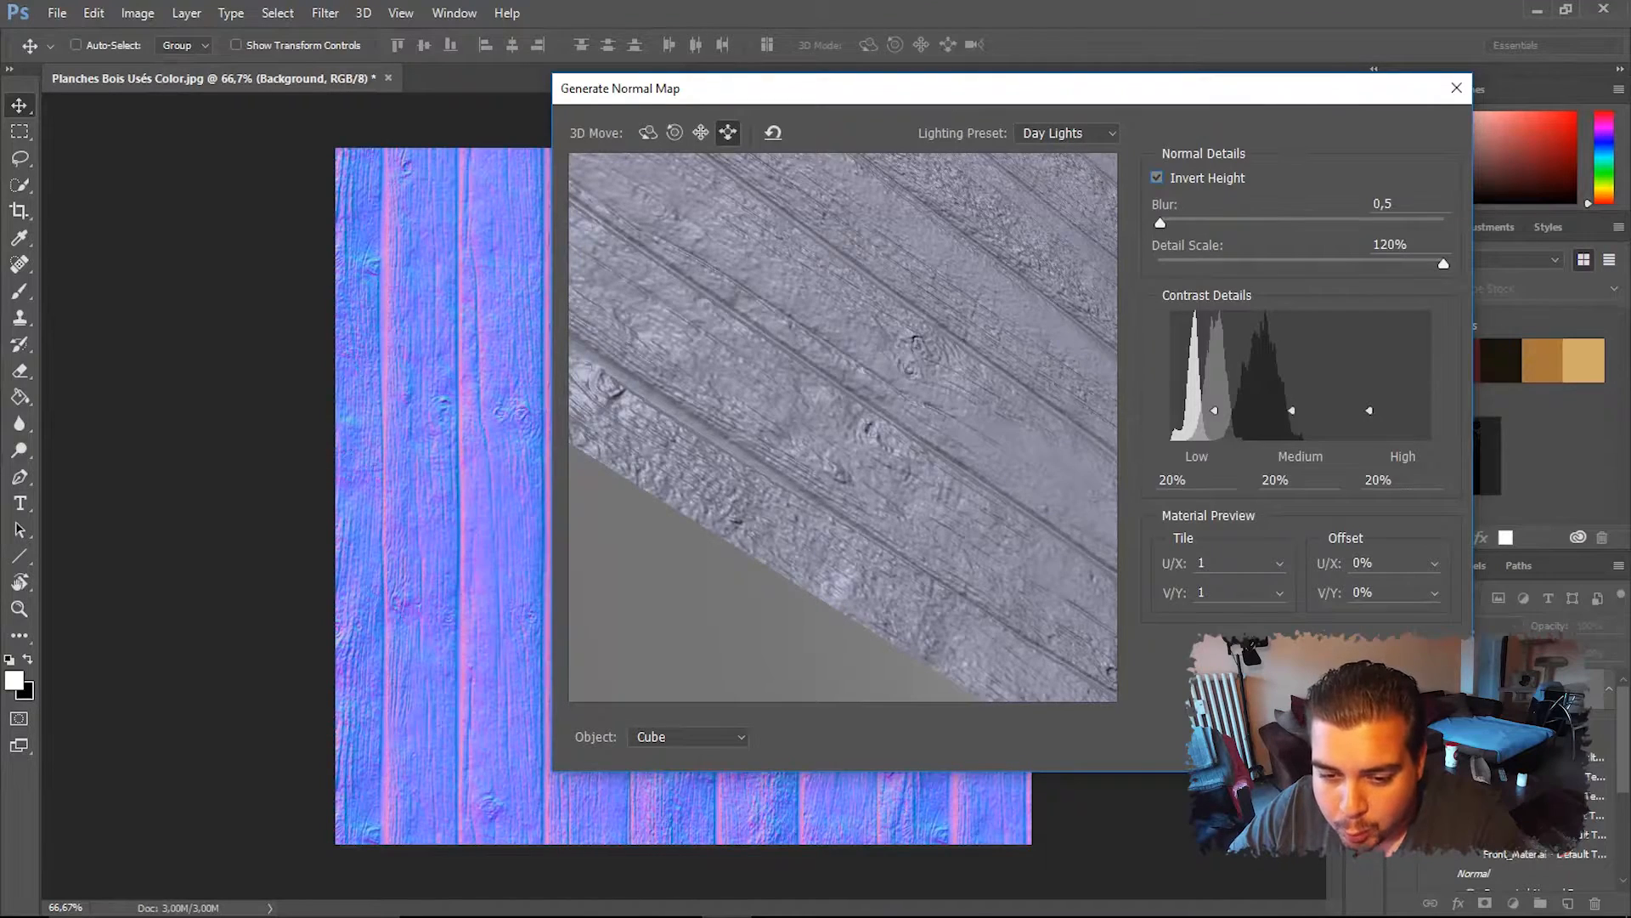
left_click(1157, 178)
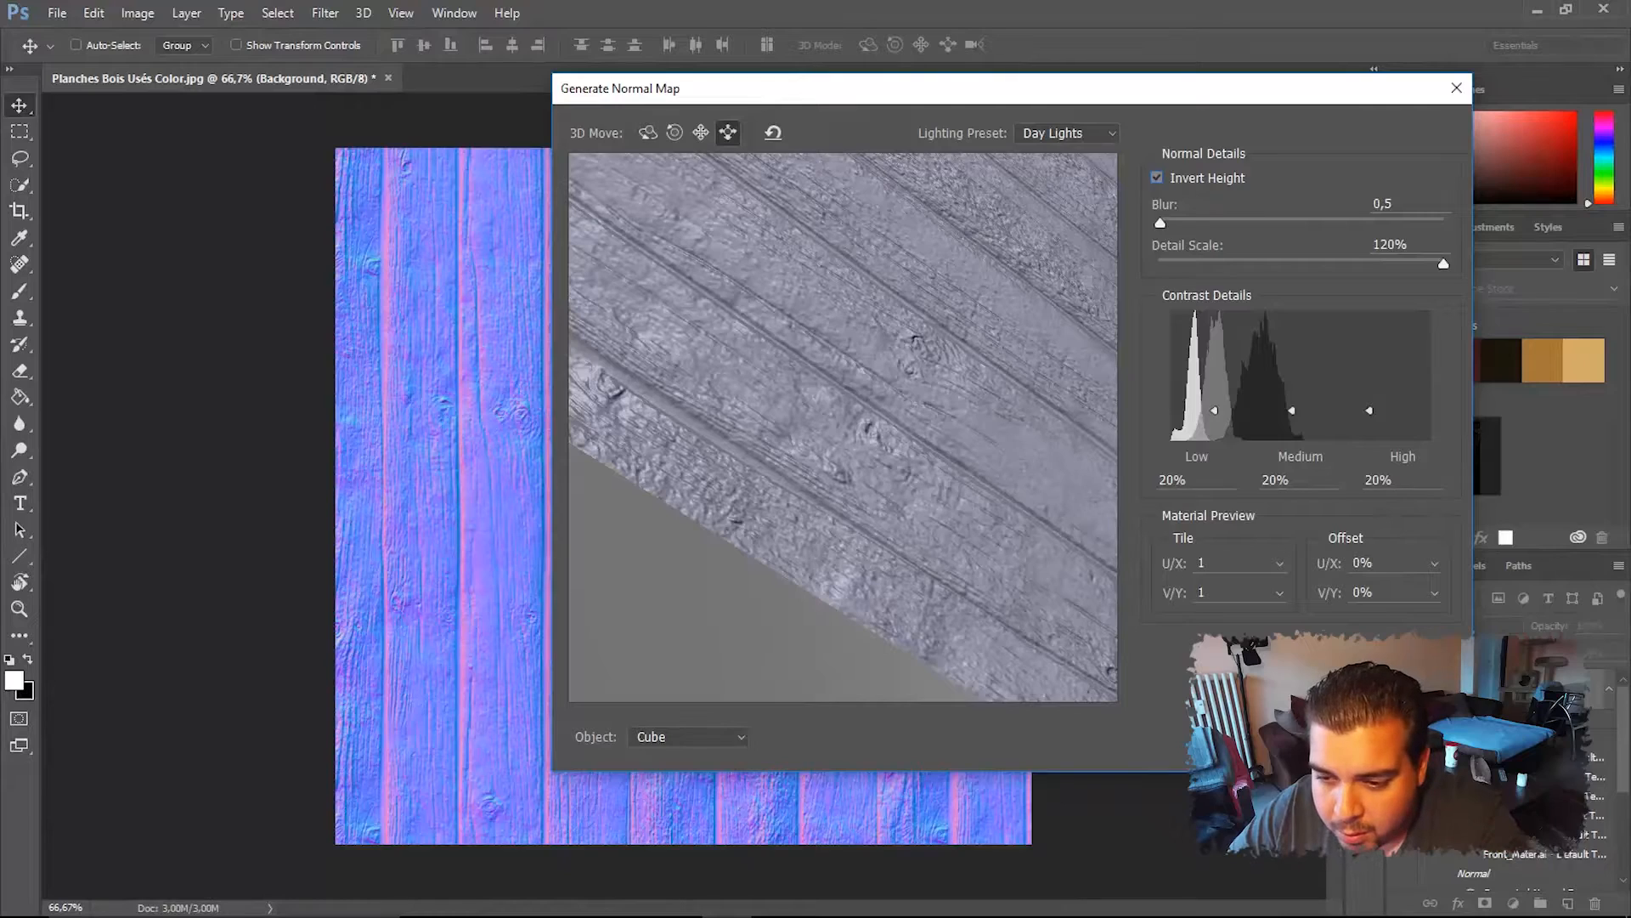
left_click(1158, 178)
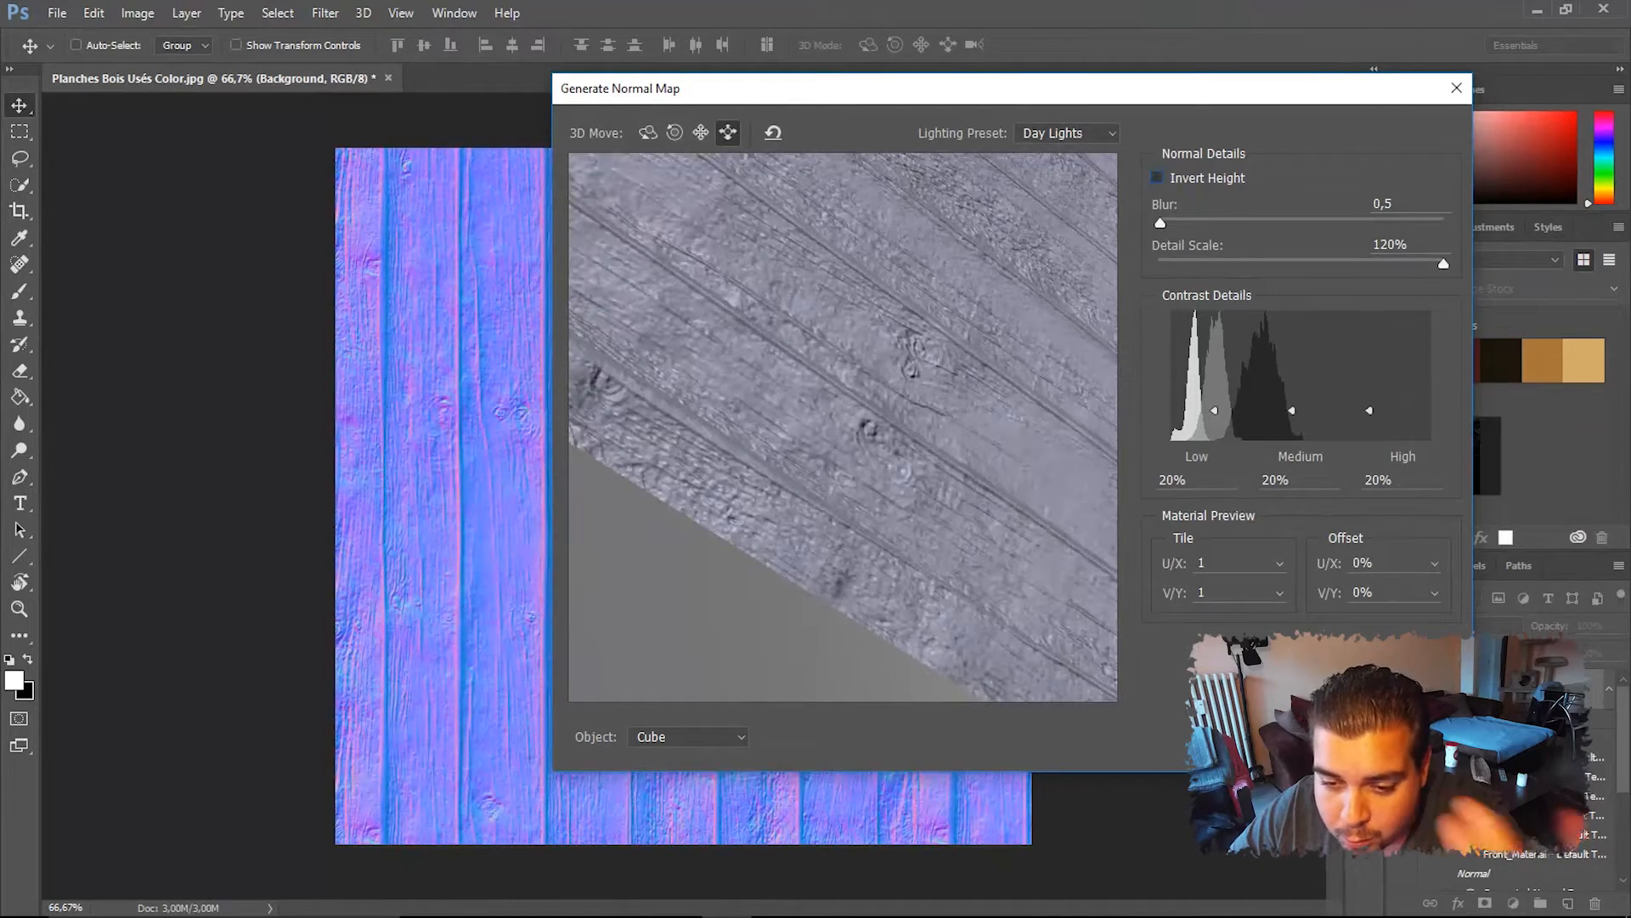
left_click(1157, 178)
left_click(1157, 178)
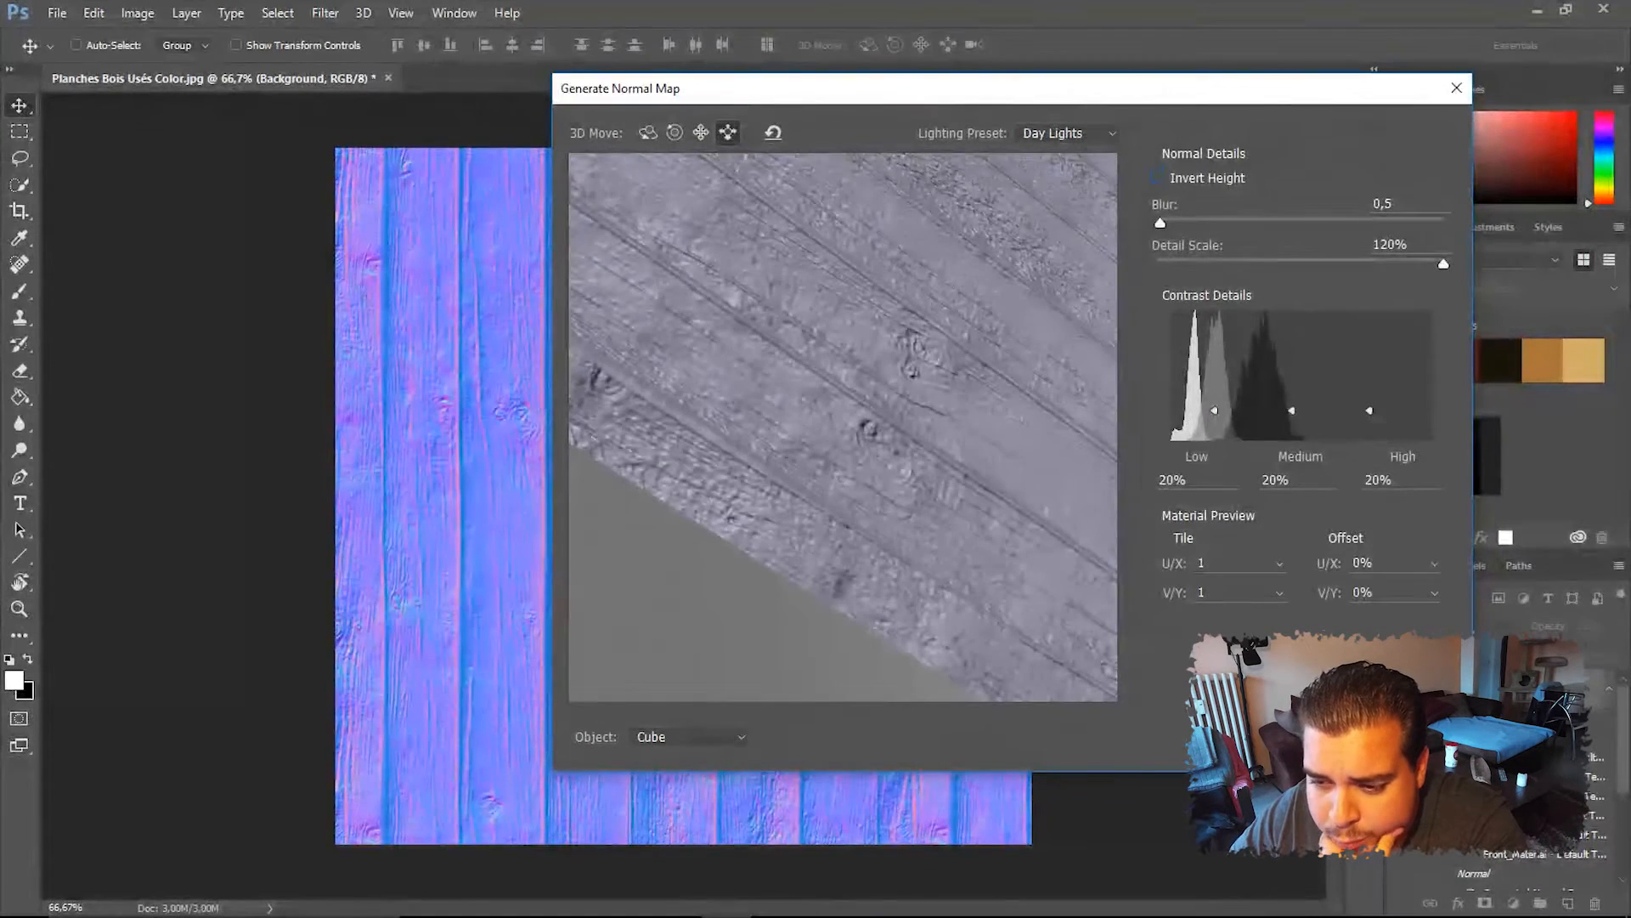
Set the normal map's Blur to 0 and check the plank detail in the cube preview
left_click_drag(1161, 224, 1156, 223)
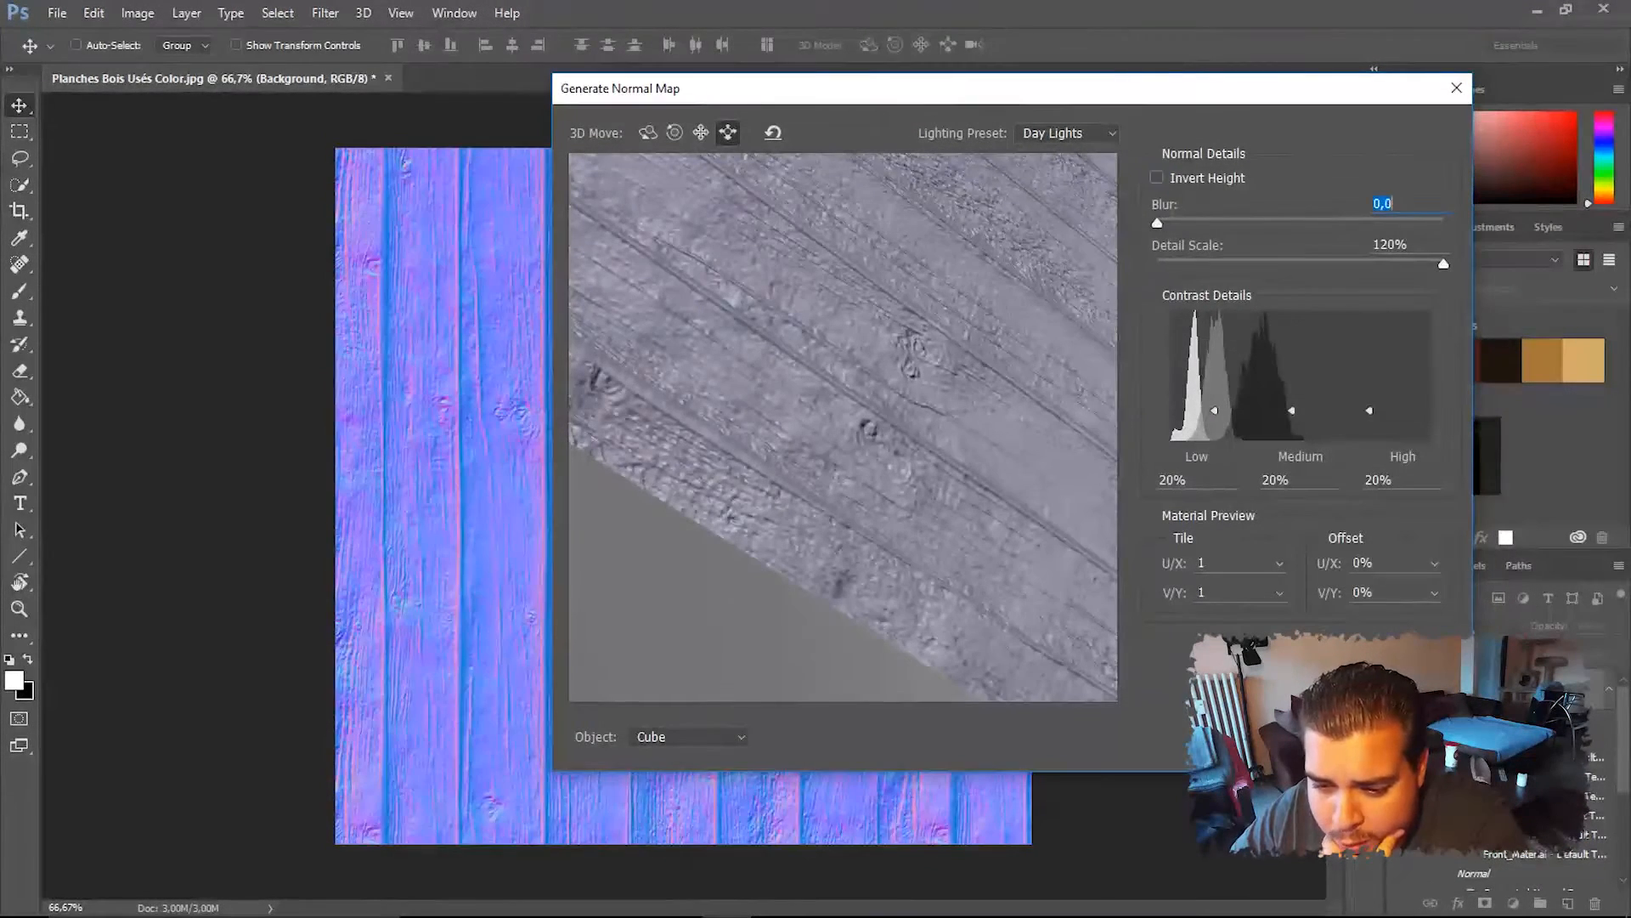
type("0")
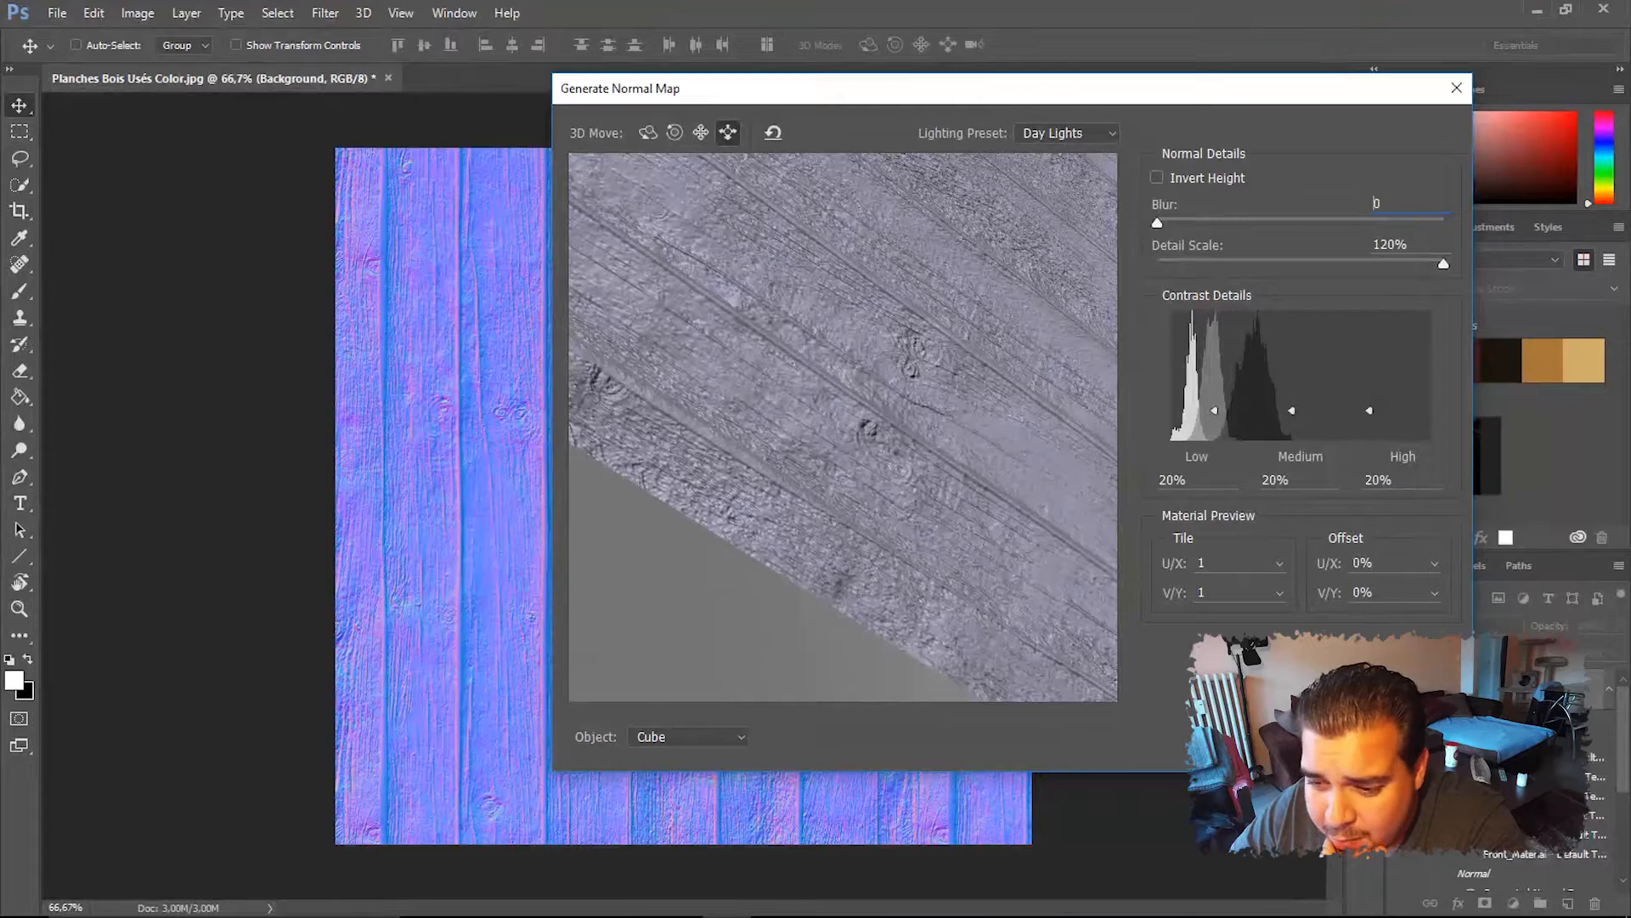
key("Tab")
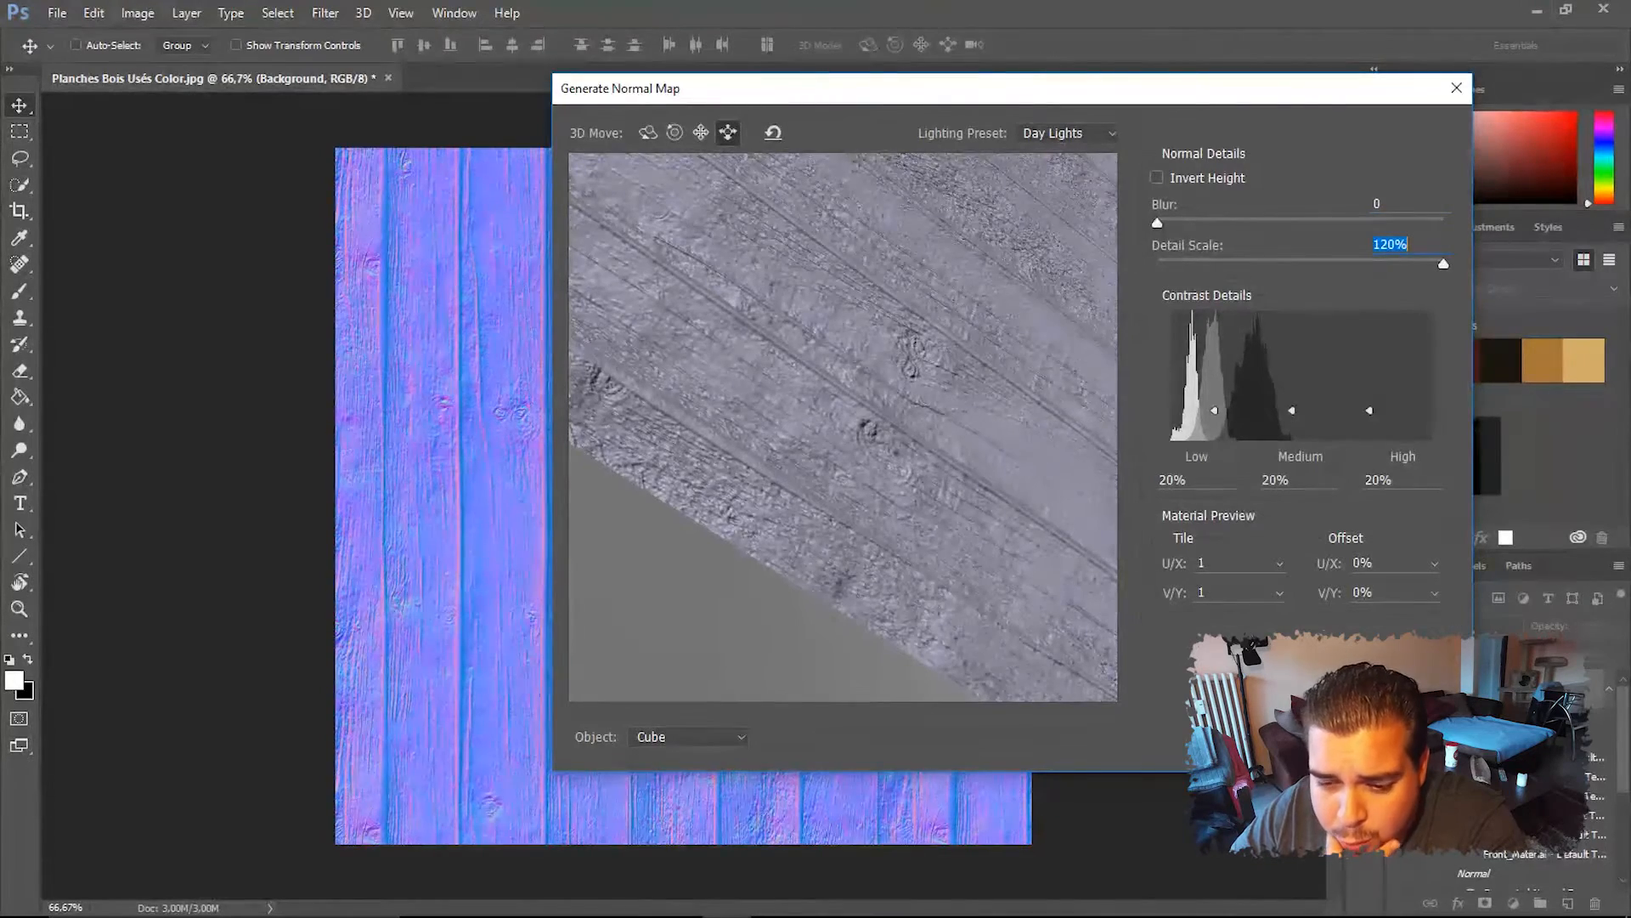
mouse_move(842, 427)
left_mouse_down()
mouse_move(832, 395)
mouse_move(807, 420)
mouse_move(828, 367)
mouse_move(820, 427)
left_mouse_up()
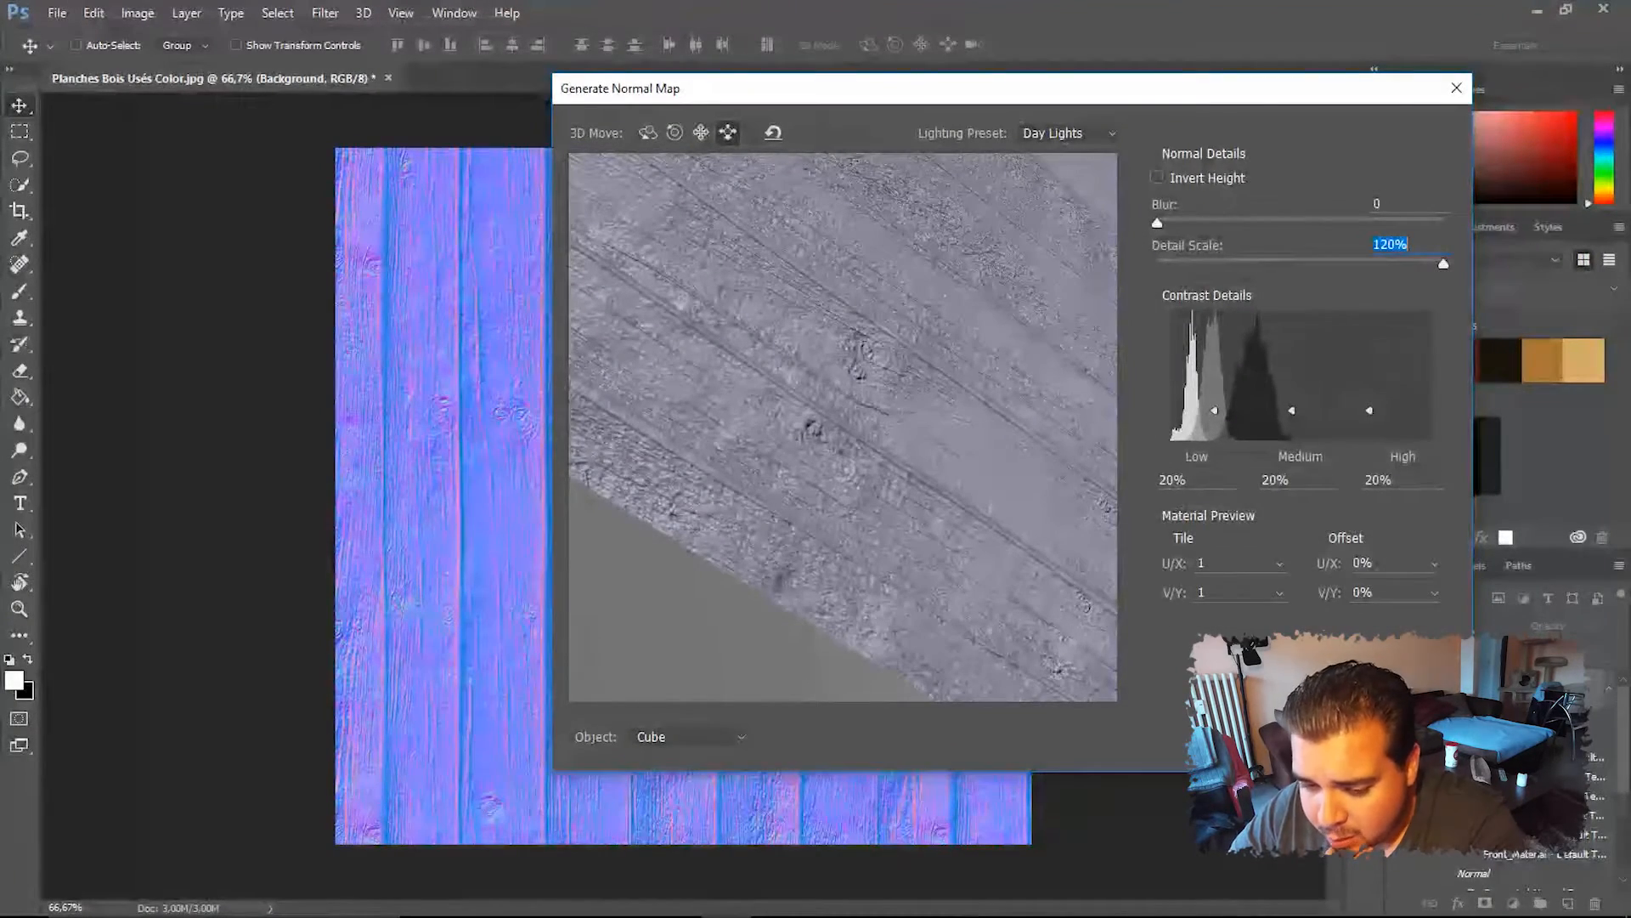
Apply the normal map and save the image as Planches Bois Usés Normal.jpg in the Textures Bois folder at JPEG quality 12
key("Return")
left_click(57, 13)
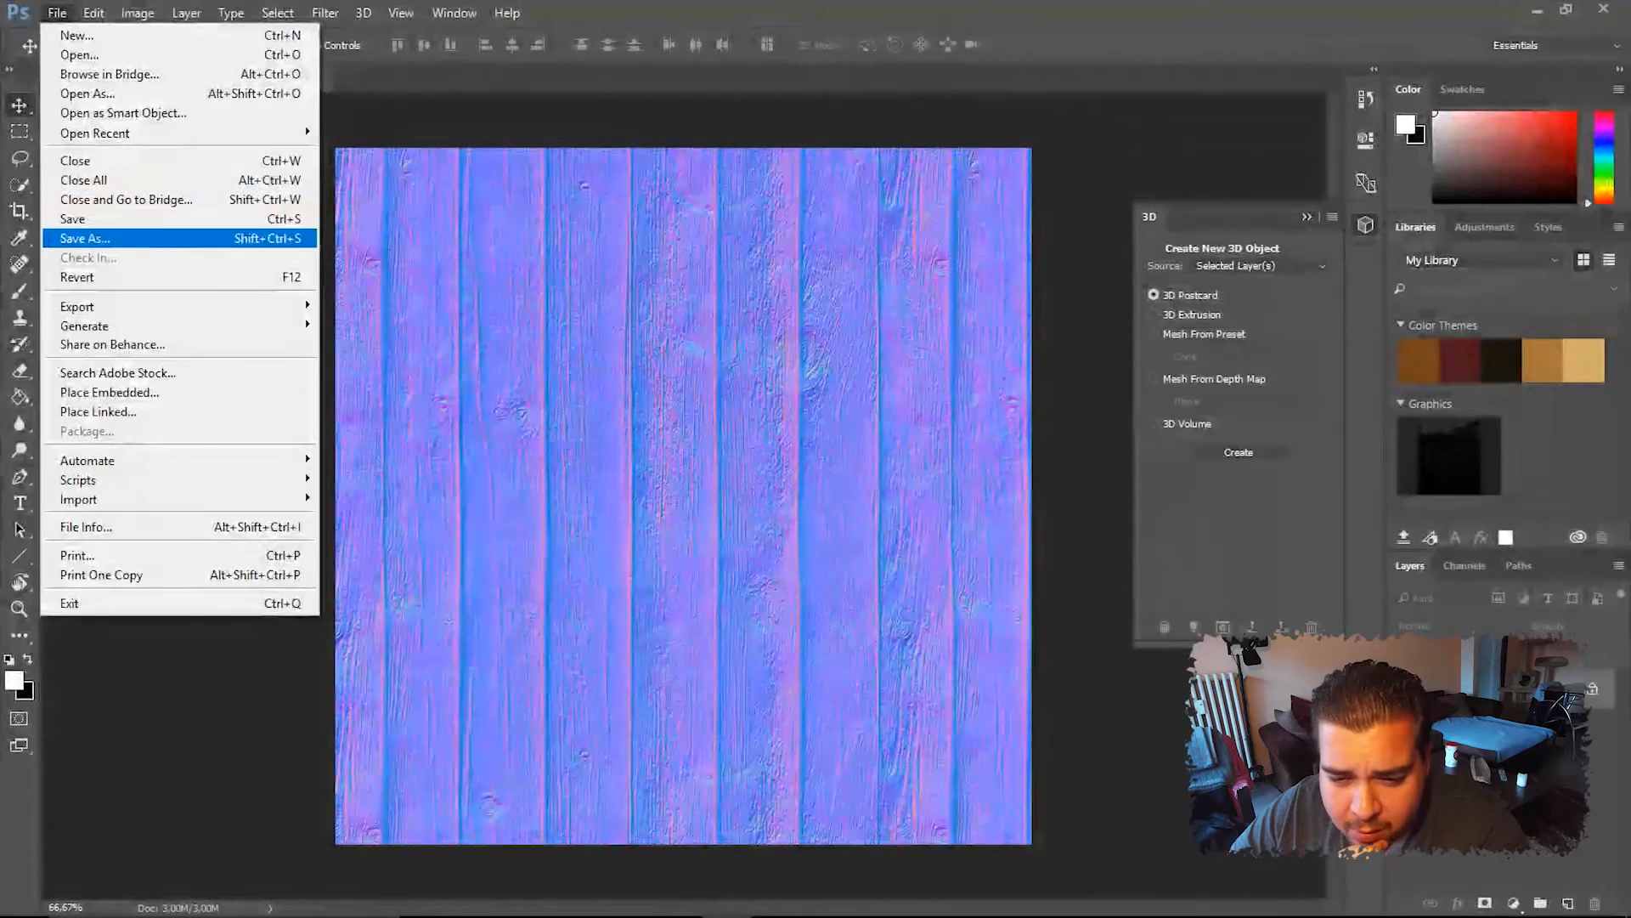
key("Return")
left_click(254, 631)
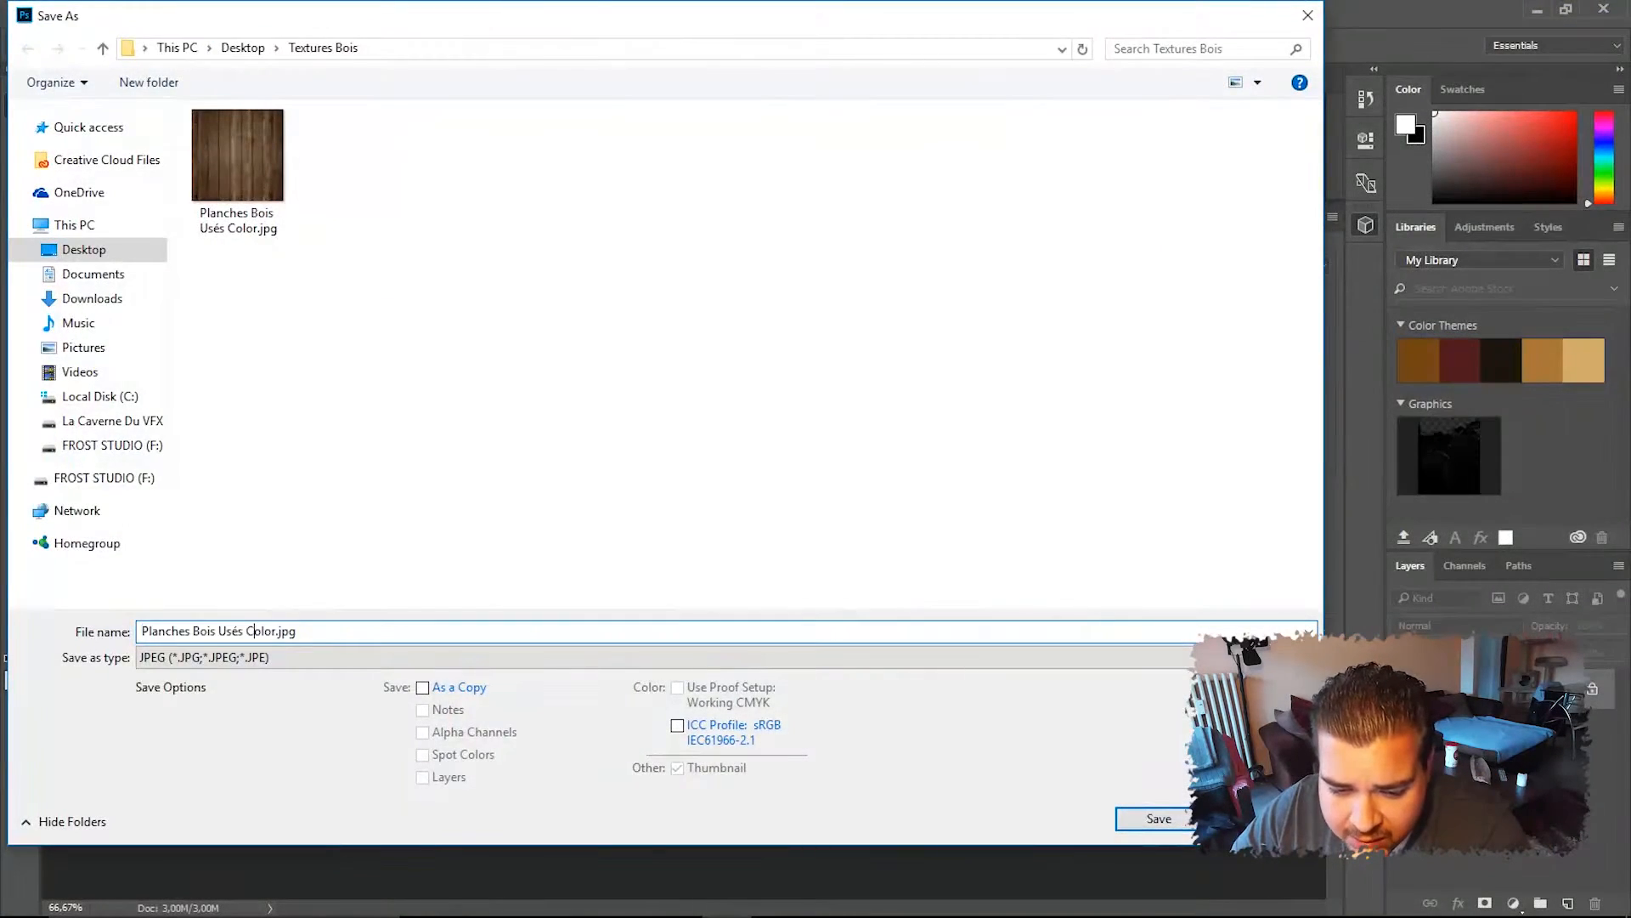
key("BackSpace")
key("BackSpace")
key("BackSpace")
key("ctrl+a")
key("BackSpace")
key("ctrl+z")
type("Normal")
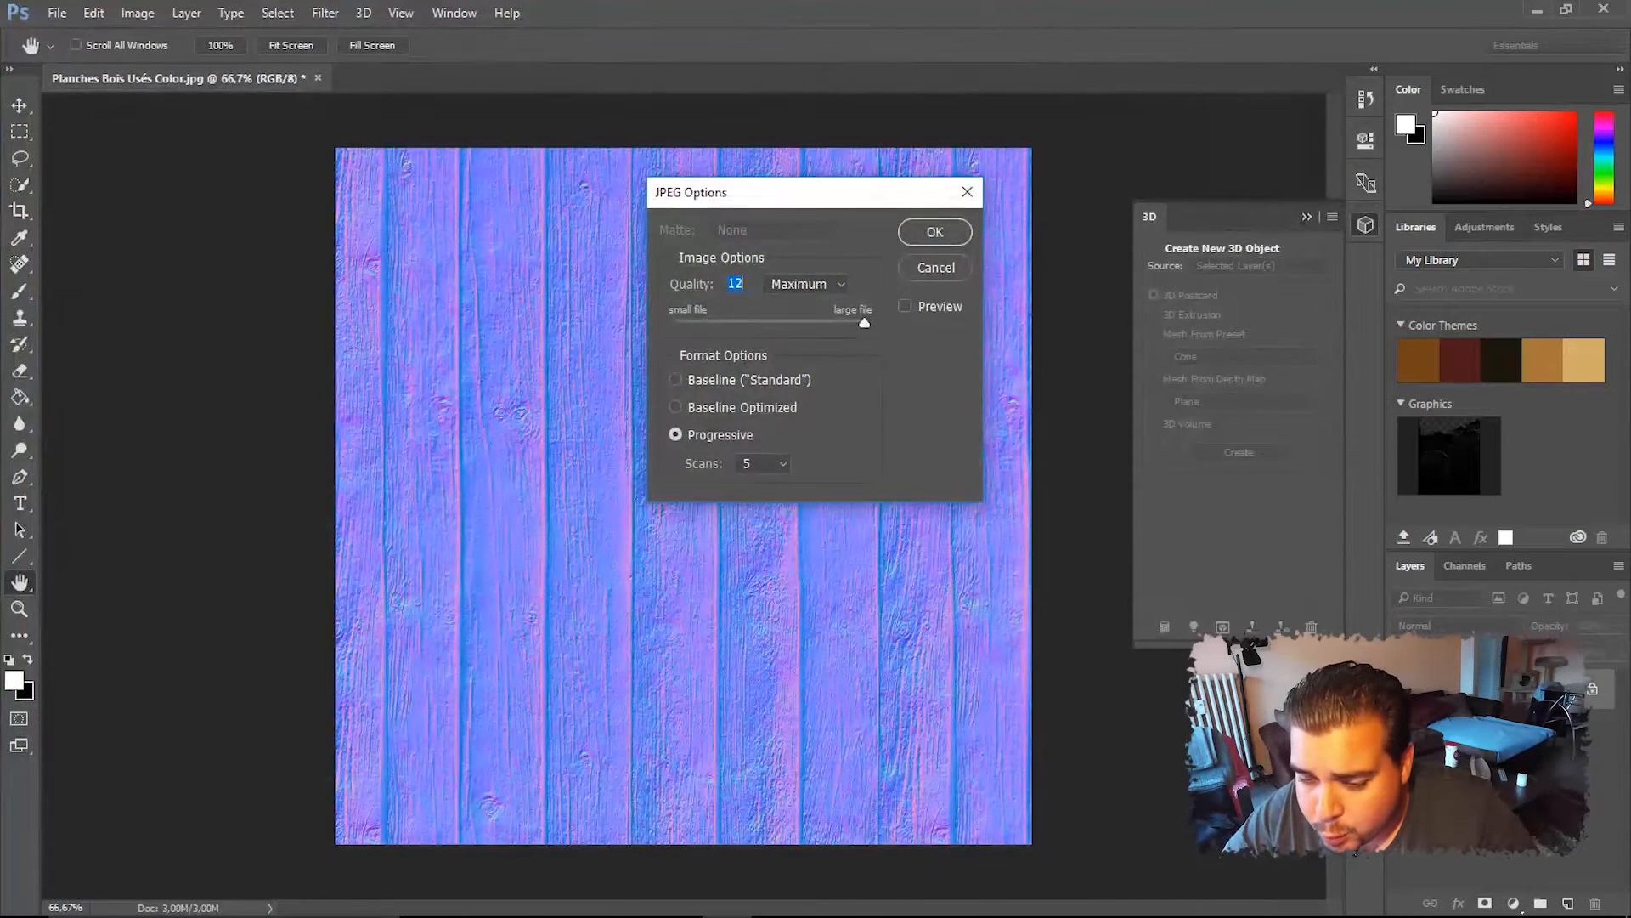
key("Return")
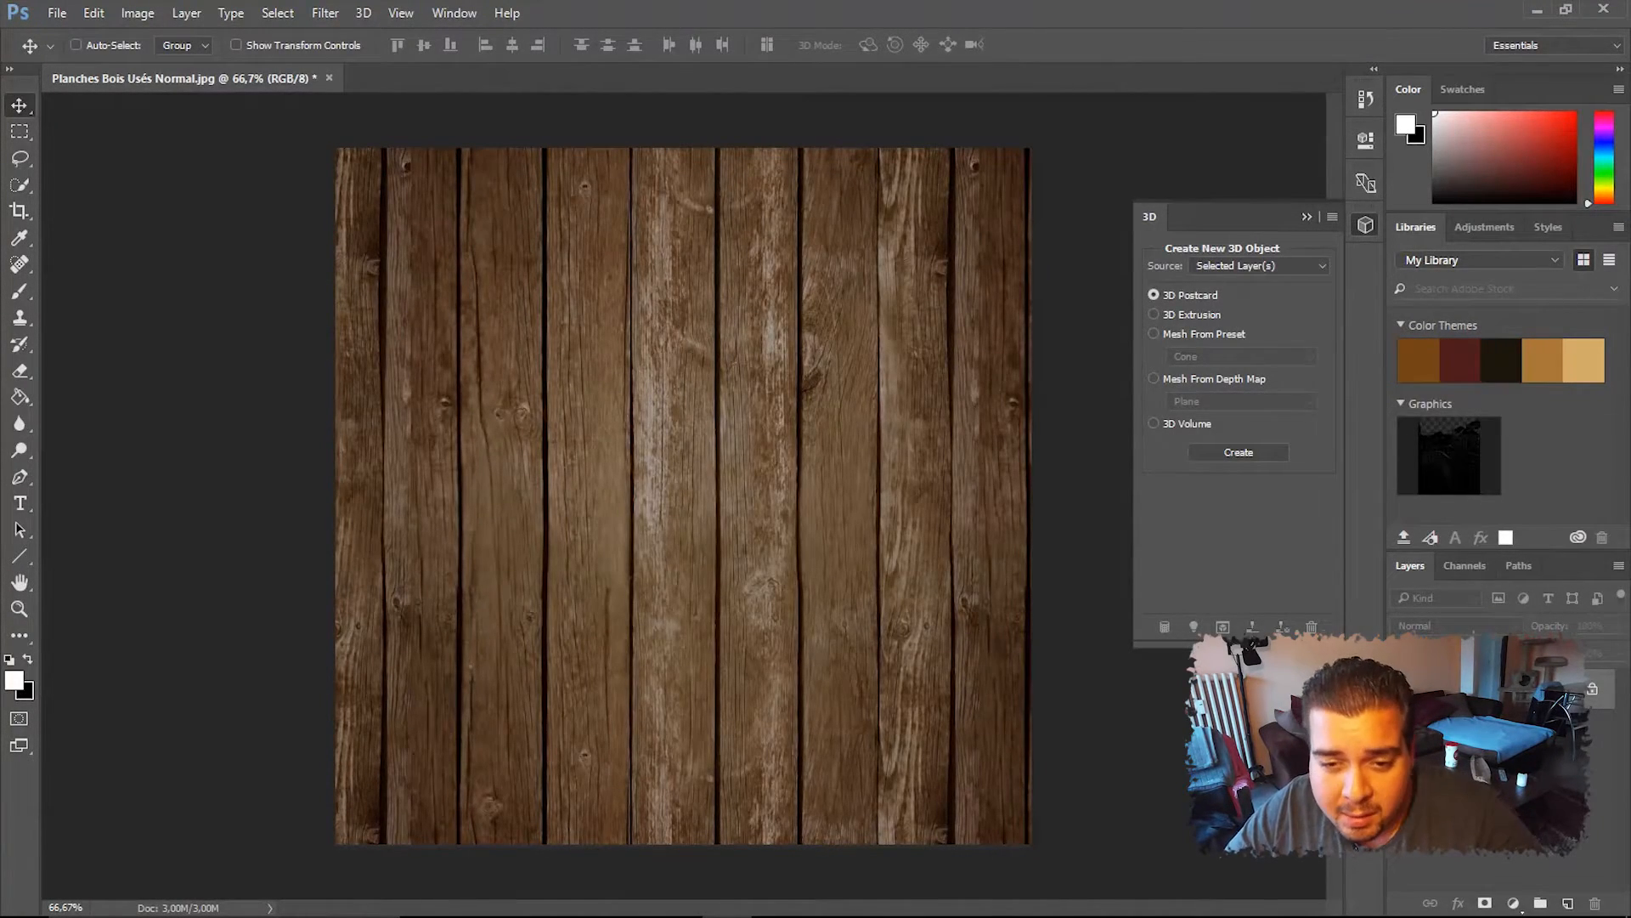
Run the Generate Bump Map filter on the colour plank texture with the High contrast detail at 40%, and apply it
left_click(324, 13)
mouse_move(425, 219)
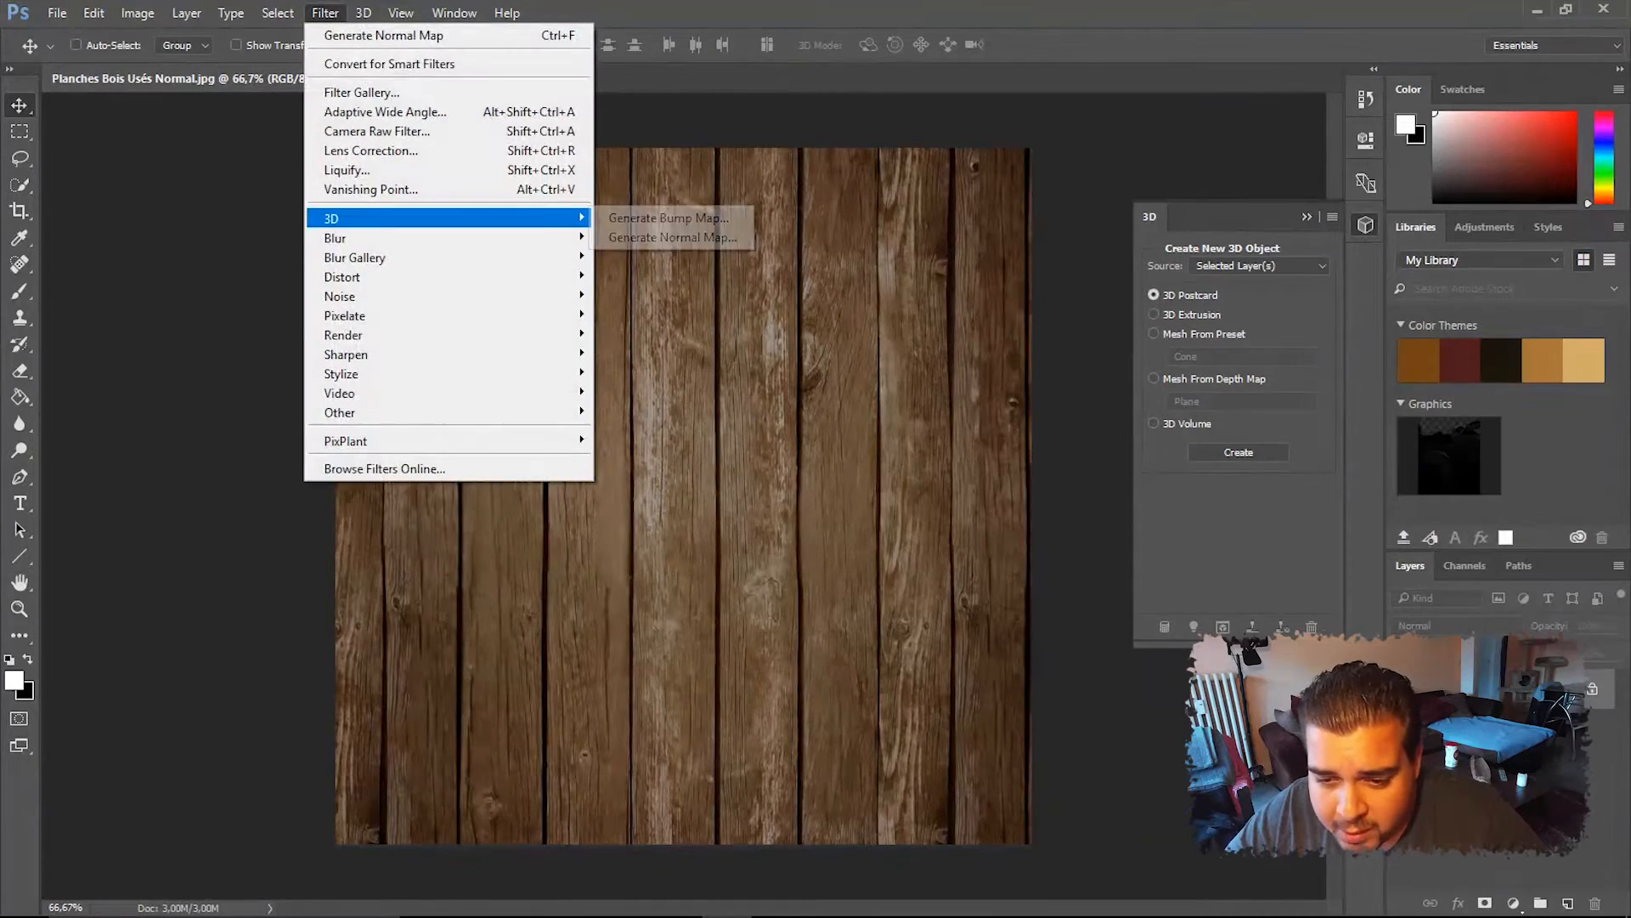
left_click(680, 218)
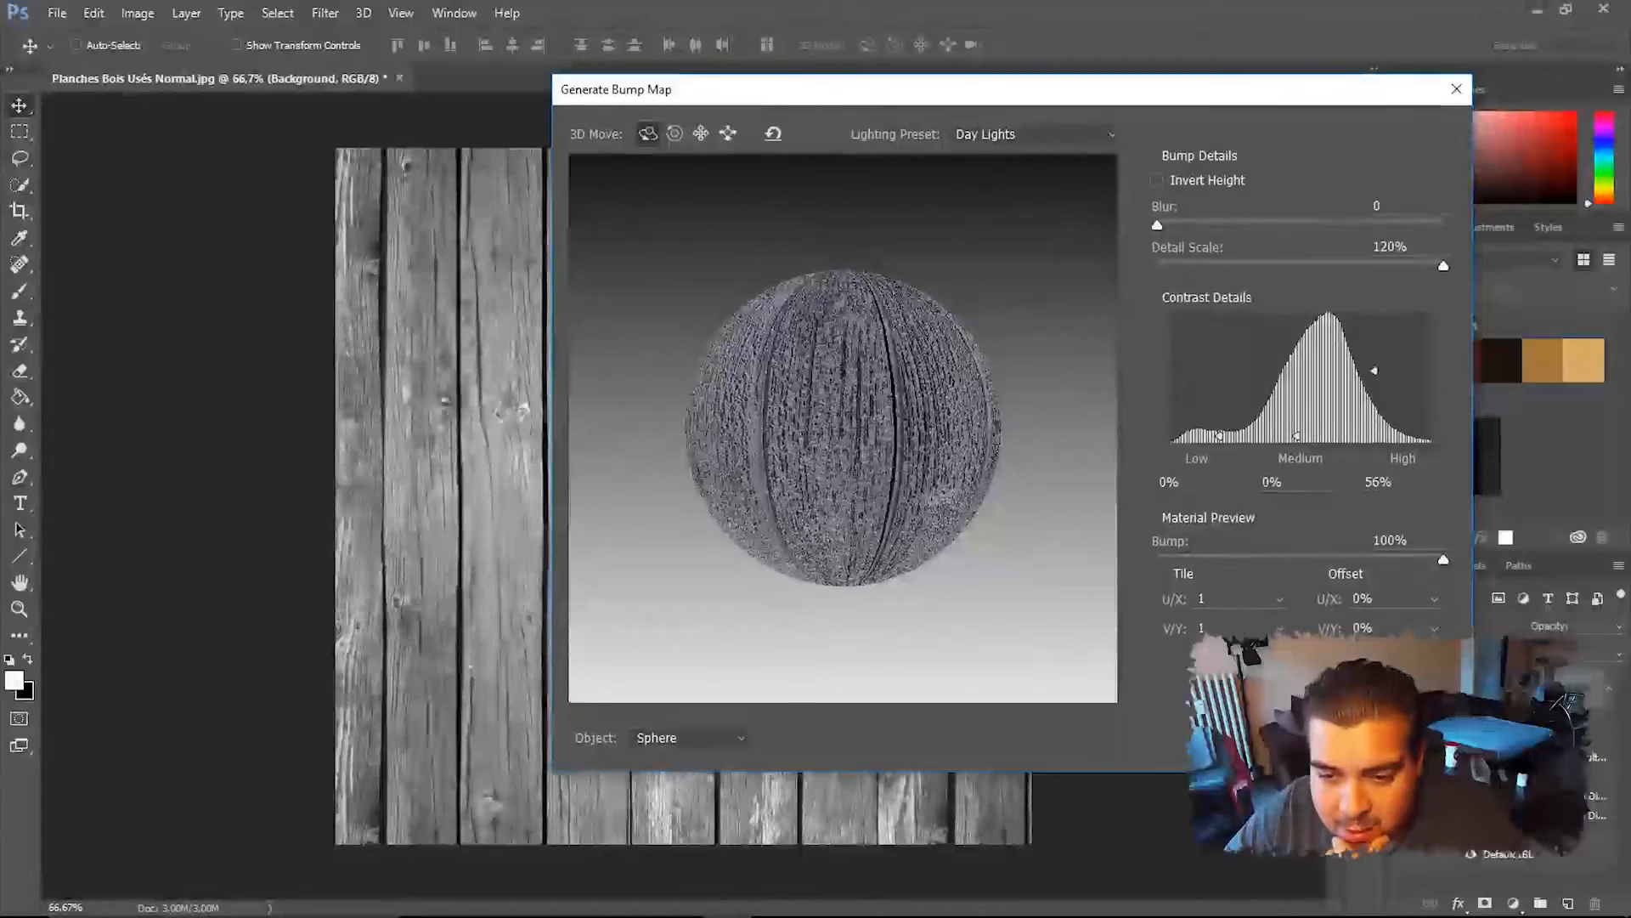
left_click_drag(850, 90, 1087, 78)
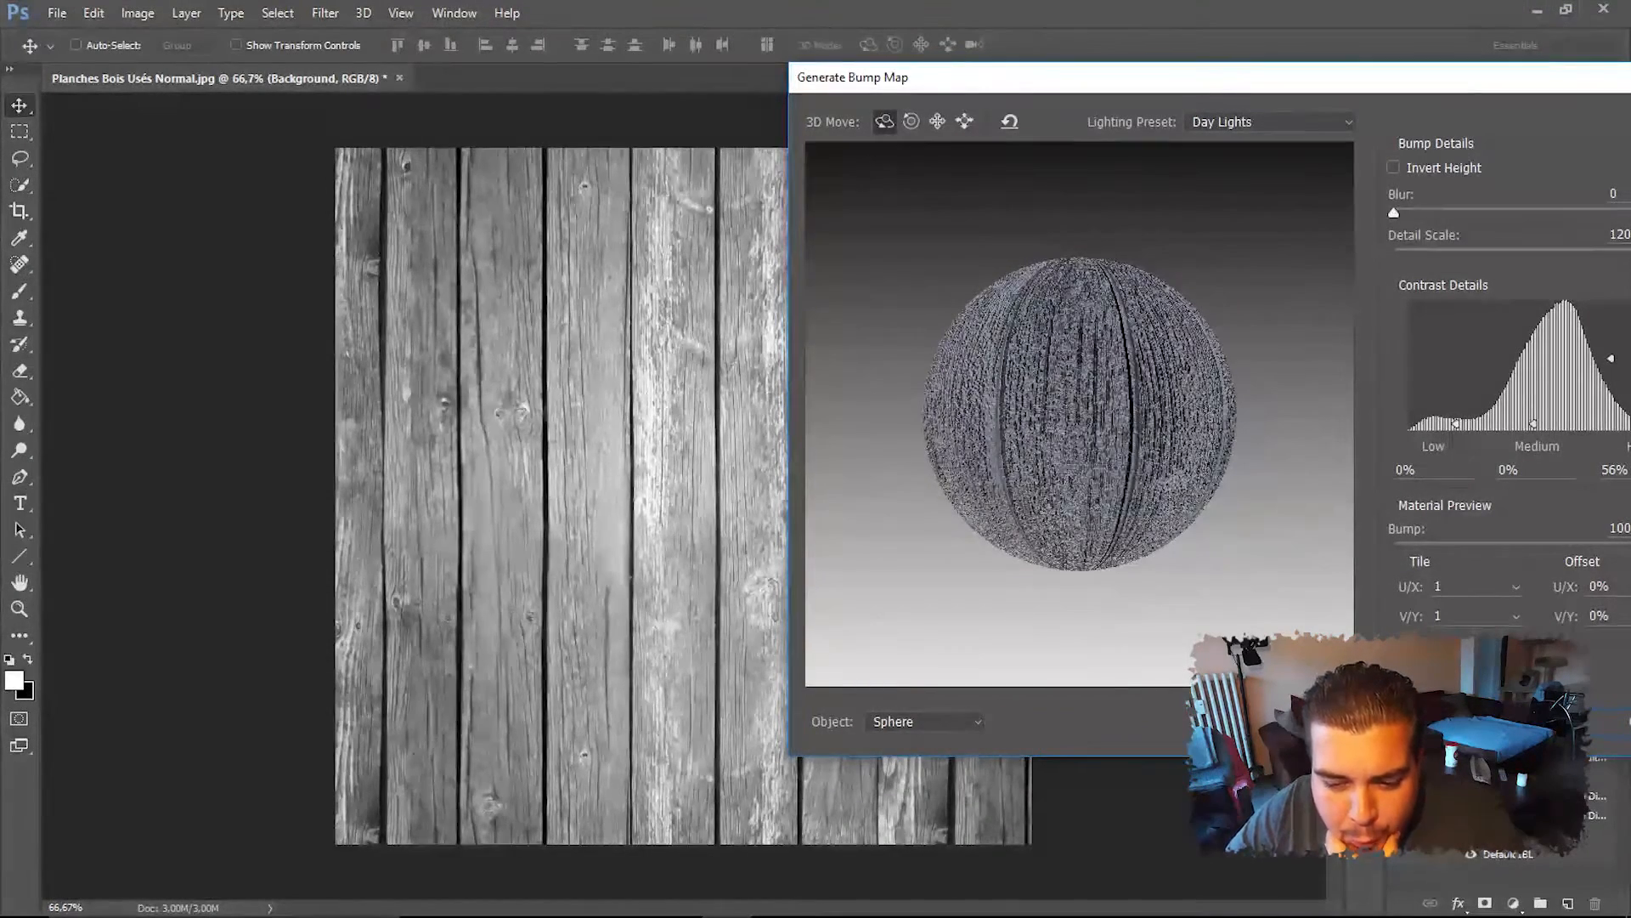
left_click_drag(1079, 77, 1052, 74)
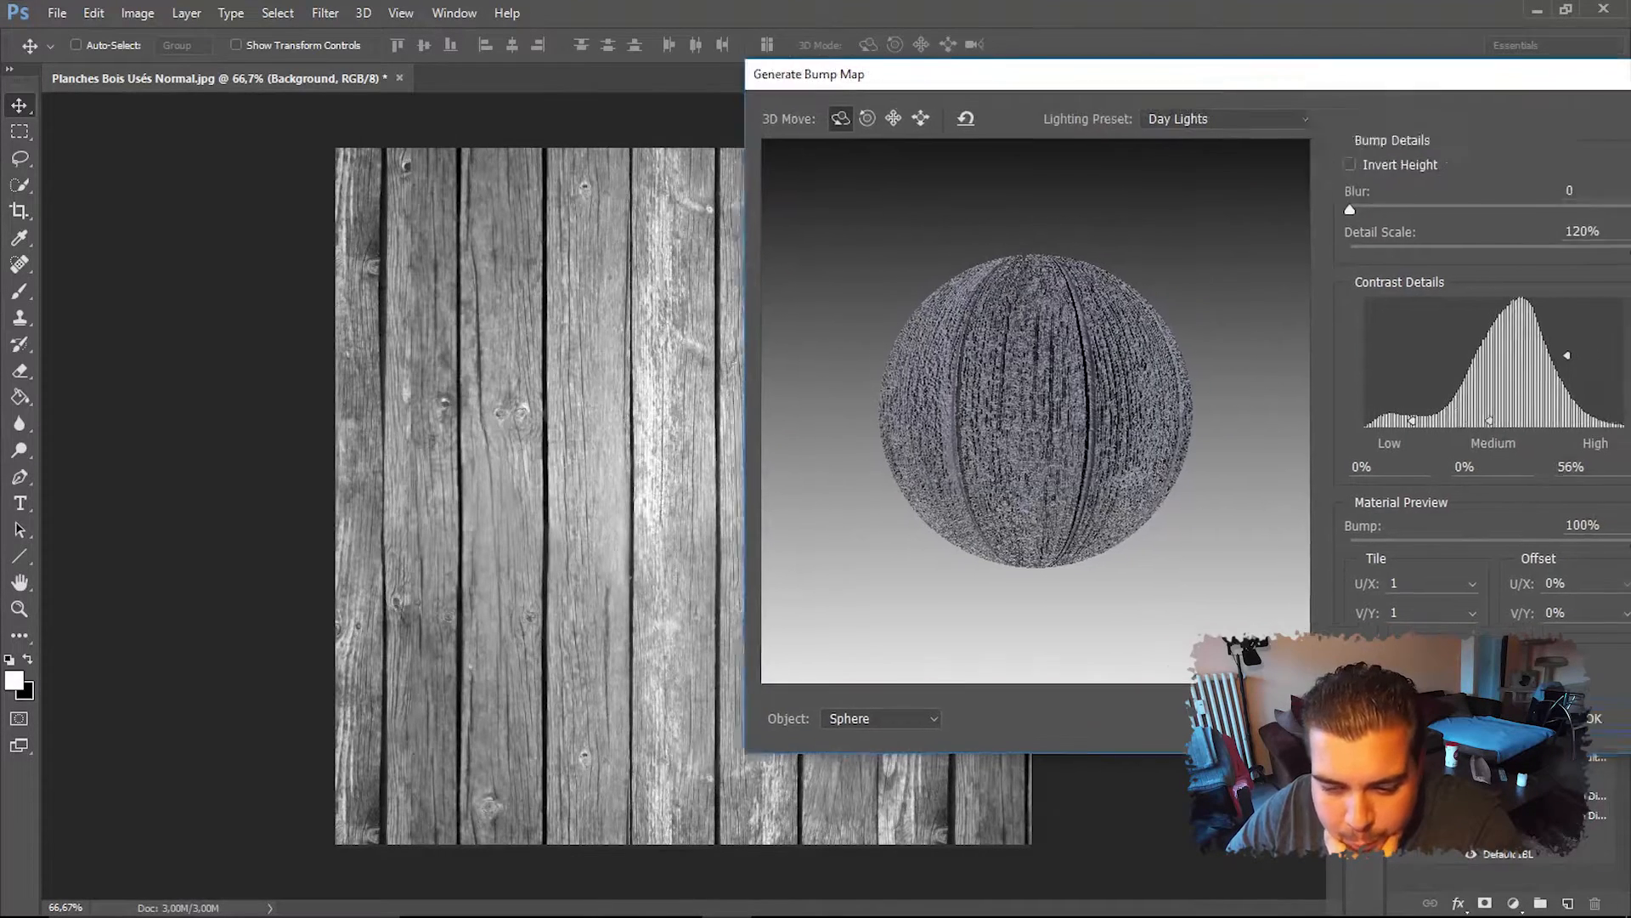
left_click_drag(1052, 75, 1016, 63)
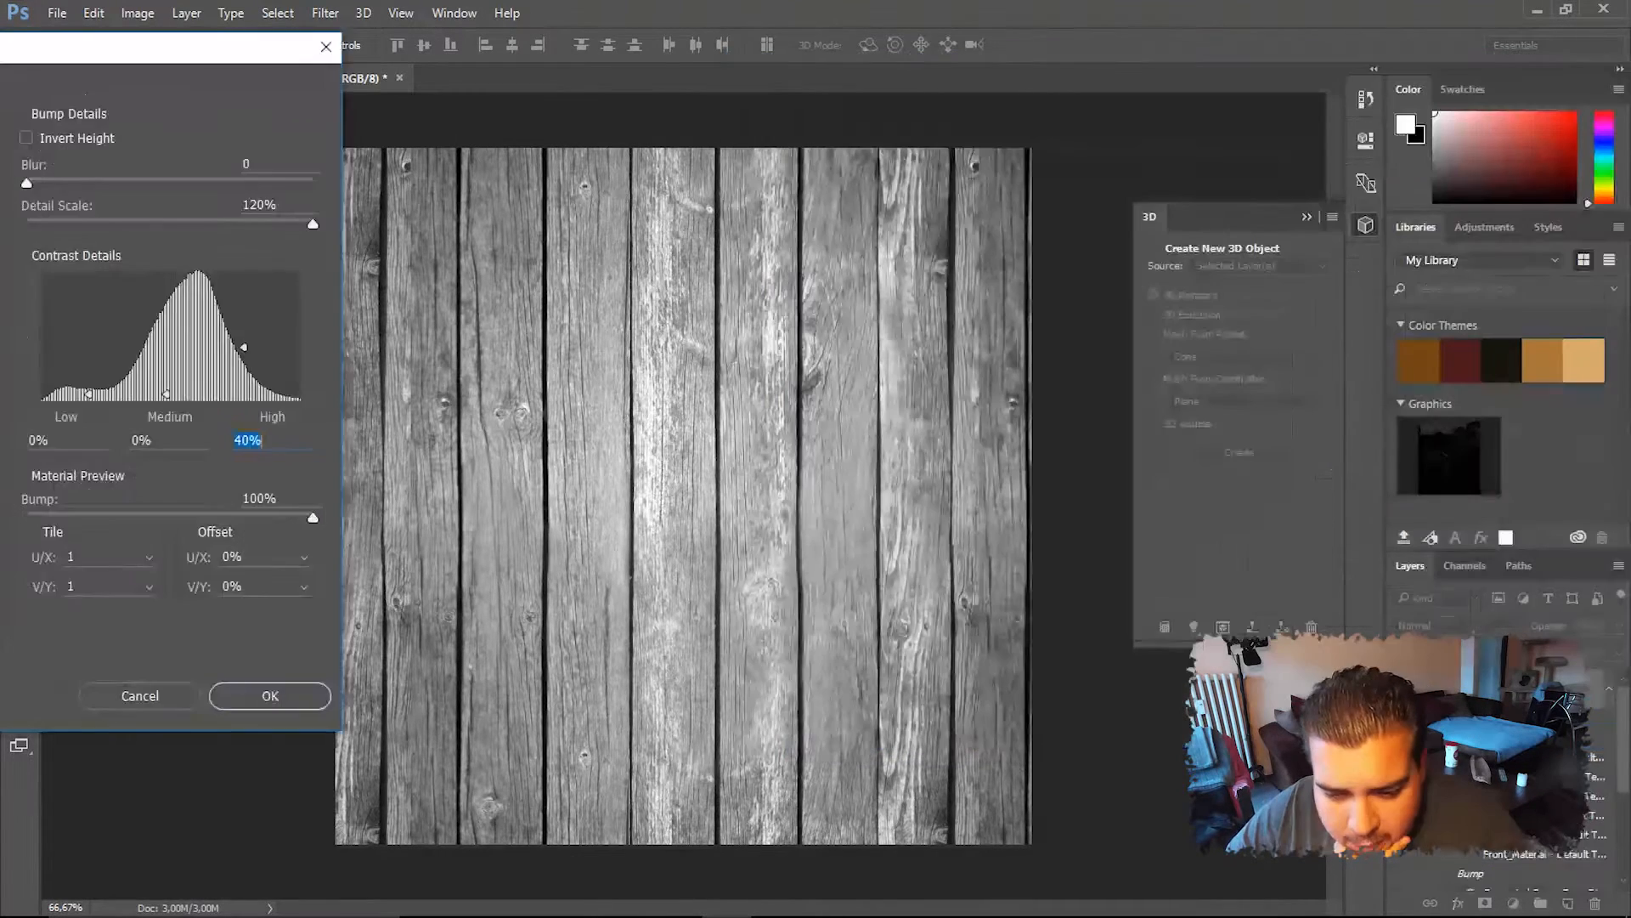
left_click(268, 694)
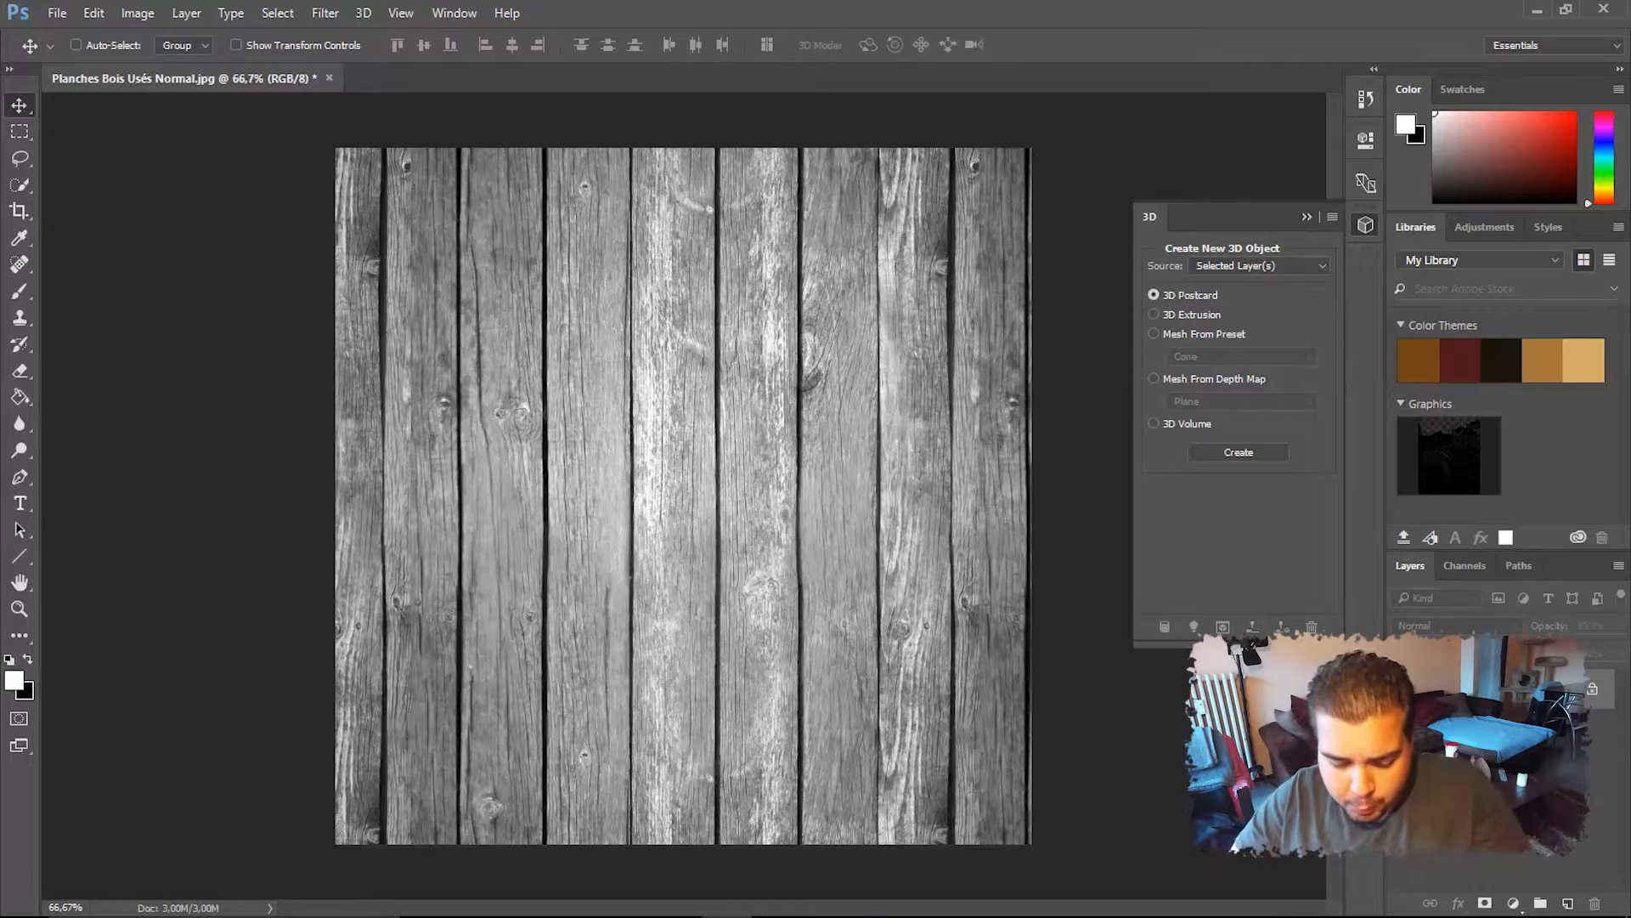
key("ctrl")
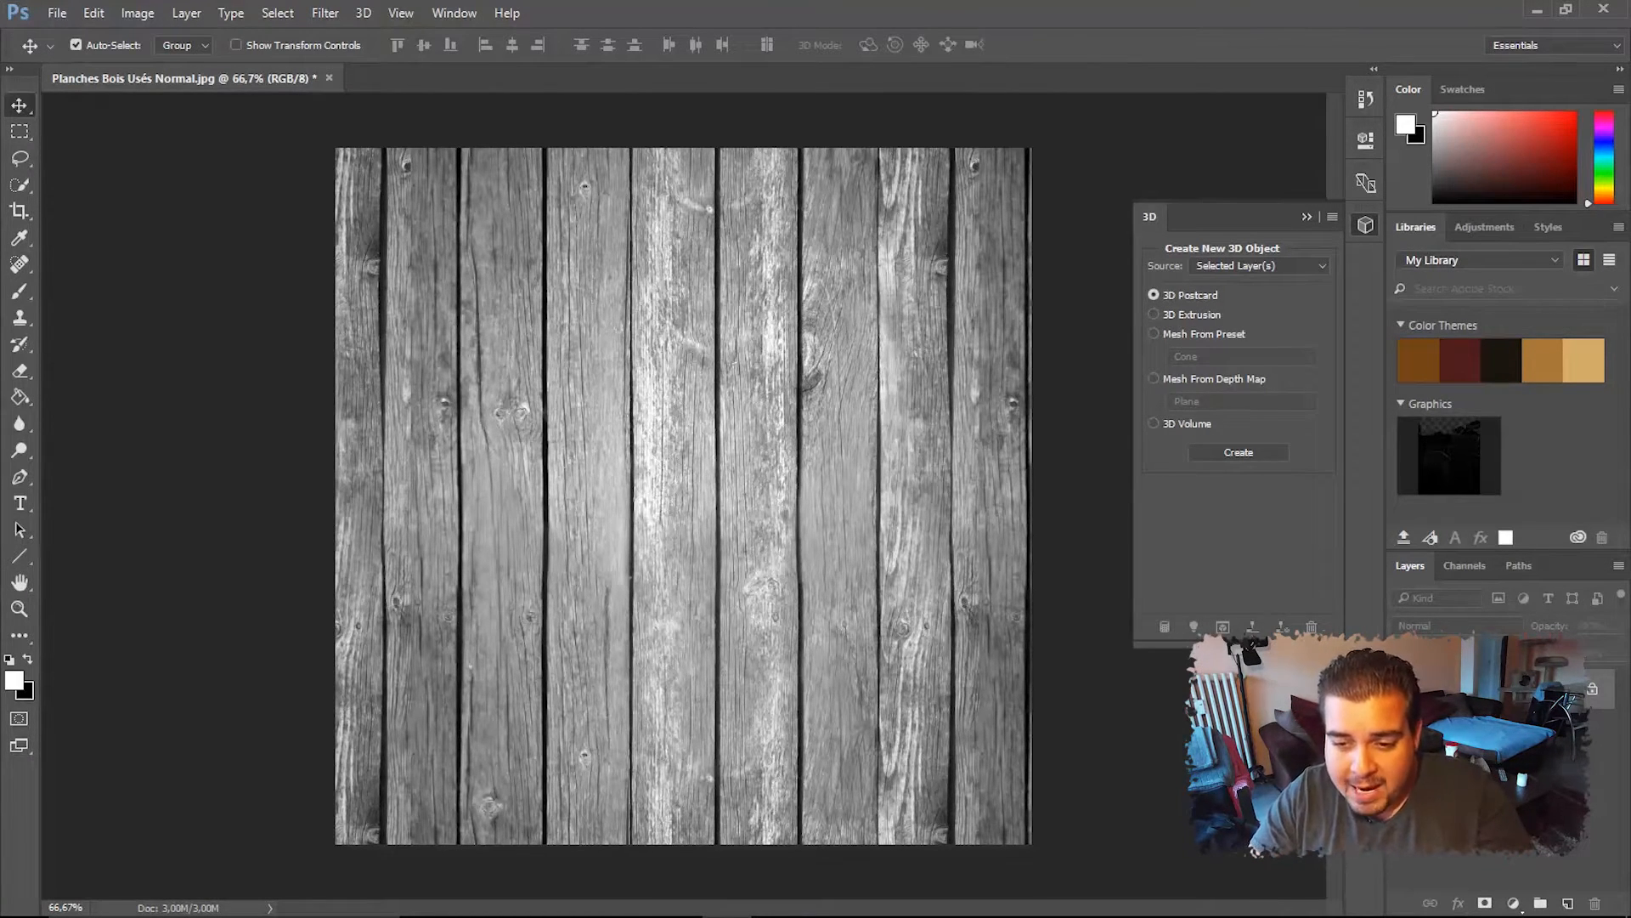
key("ctrl+l")
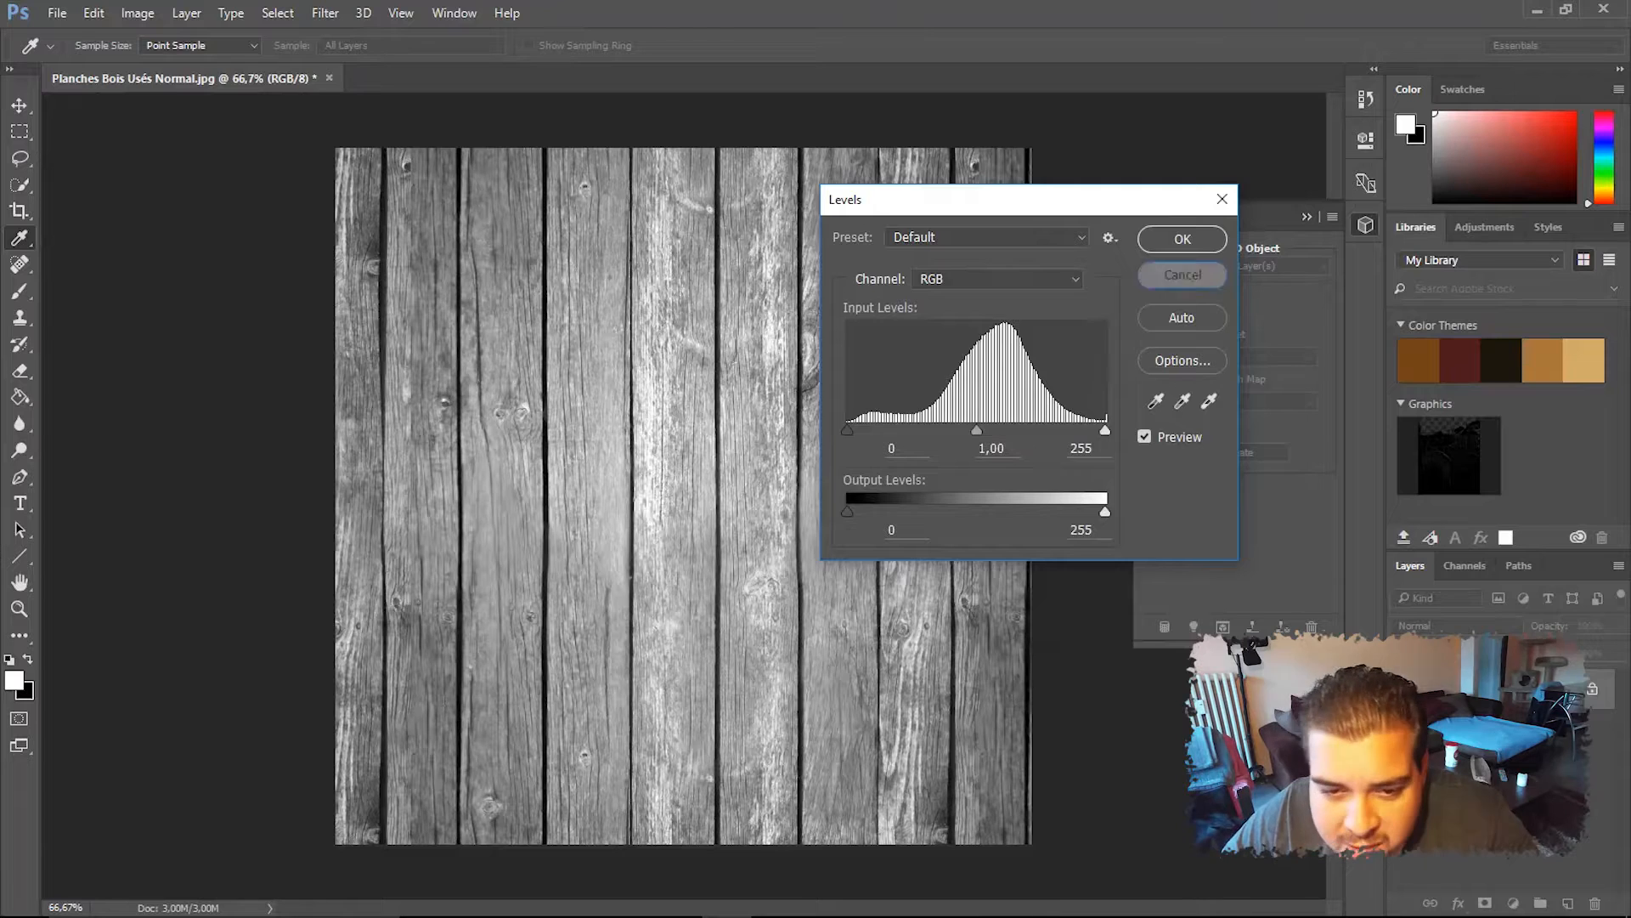
key("Escape")
Darken the grayscale bump image with Levels, using input levels of 77 for shadows, 0.82 for midtones and 255 for highlights
key("alt+i")
mouse_move(196, 65)
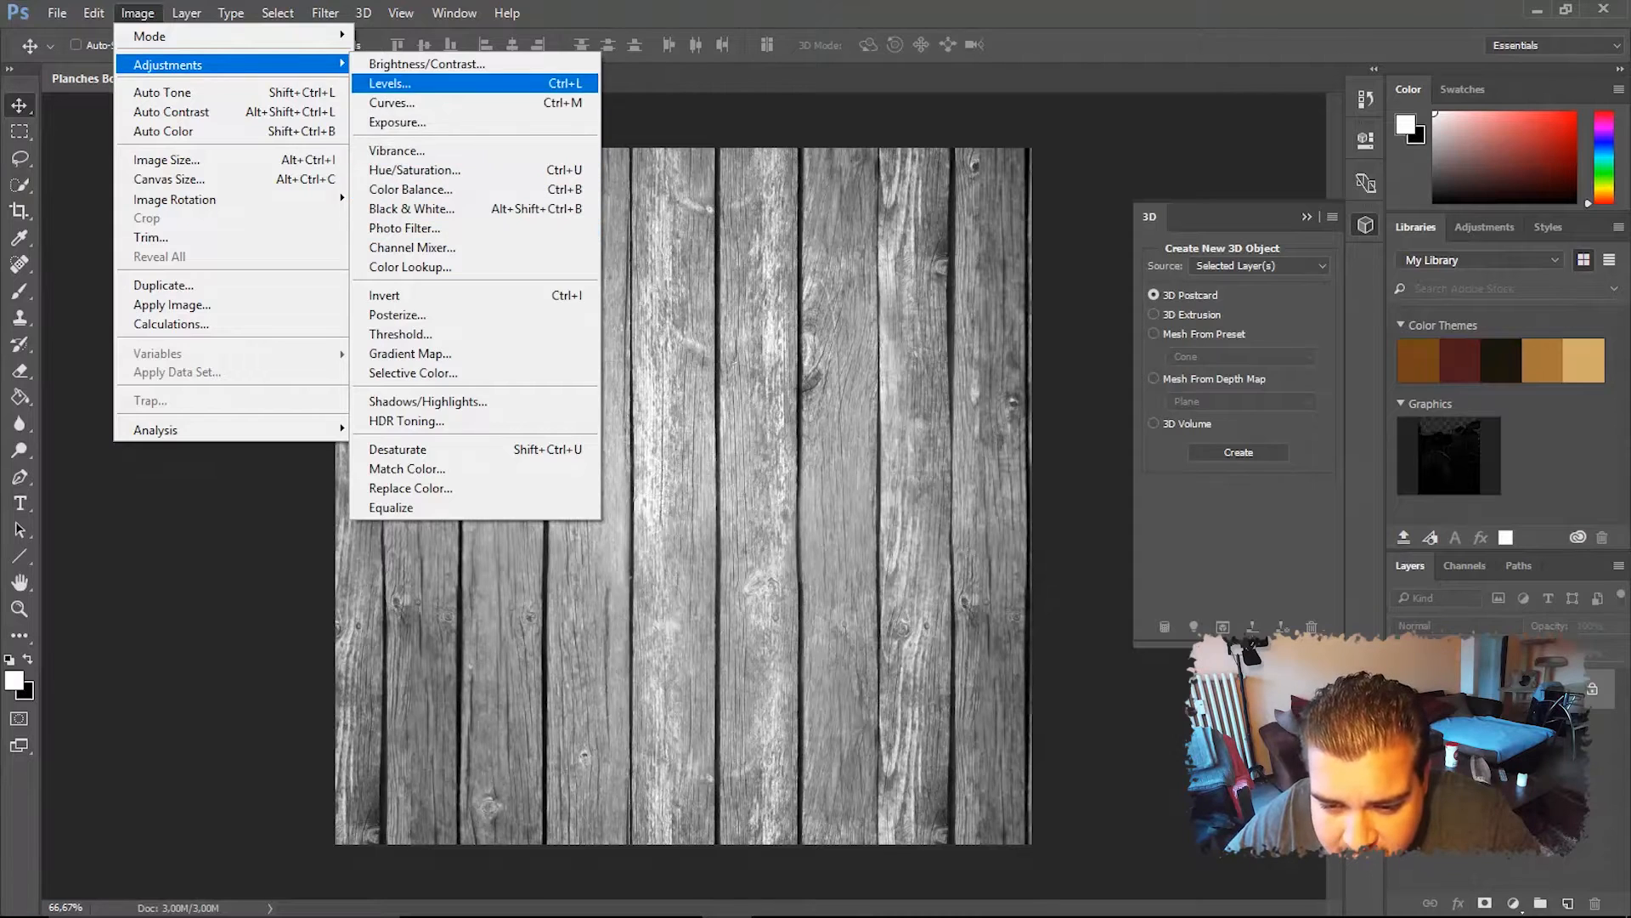
left_click(458, 83)
left_click_drag(1003, 200, 1150, 219)
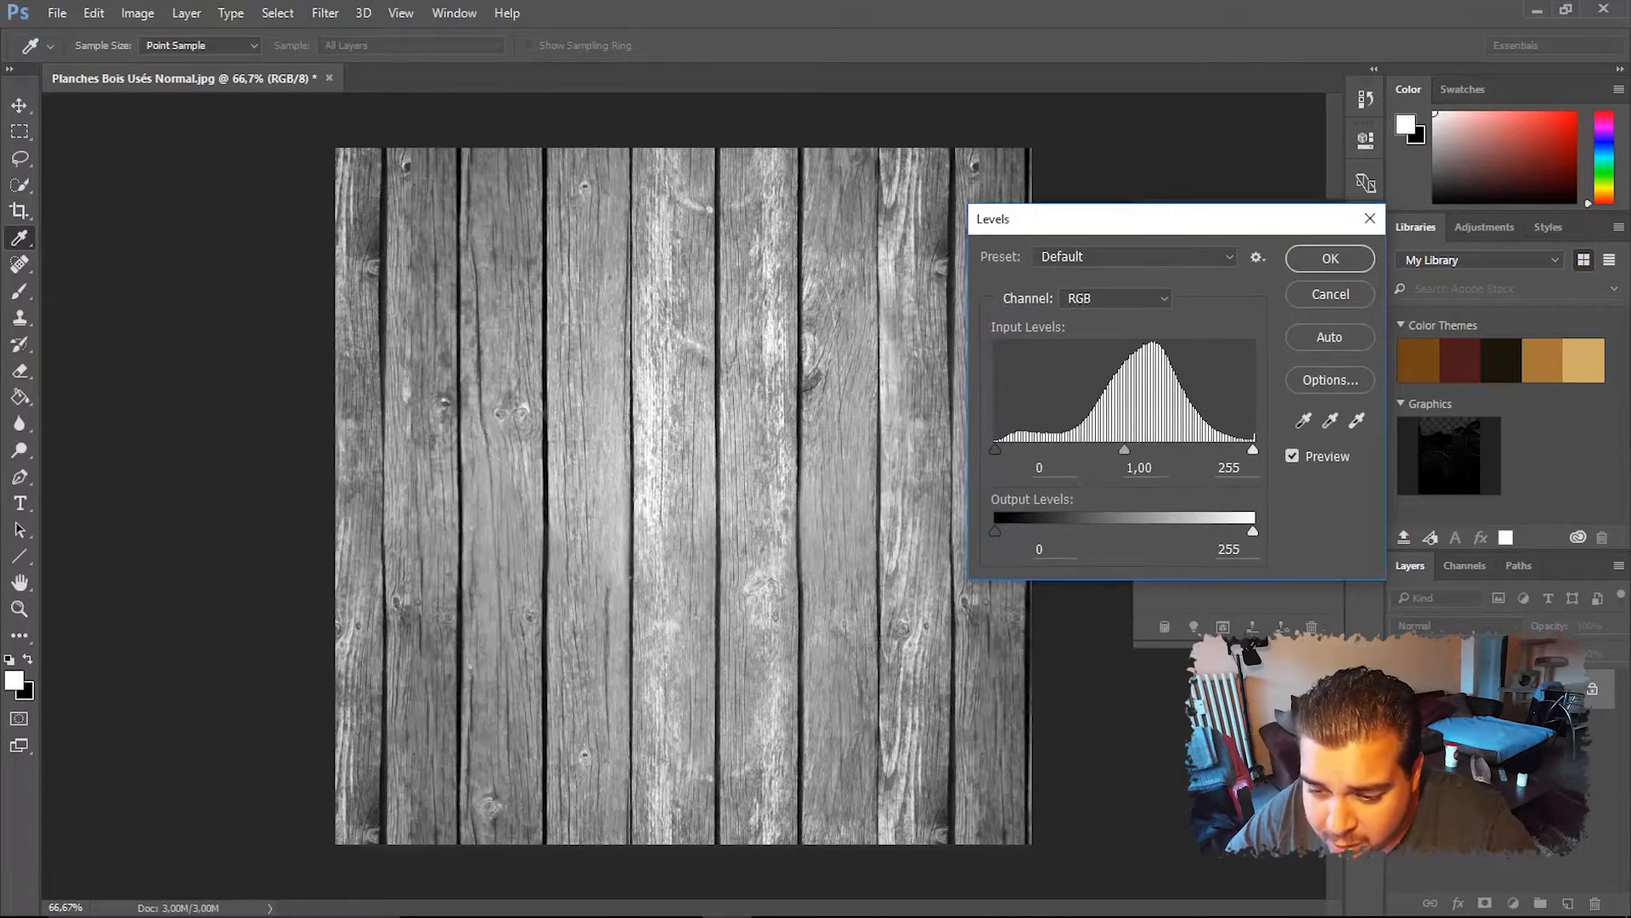
mouse_move(1253, 449)
left_mouse_down()
mouse_move(1143, 448)
mouse_move(1254, 449)
left_mouse_up()
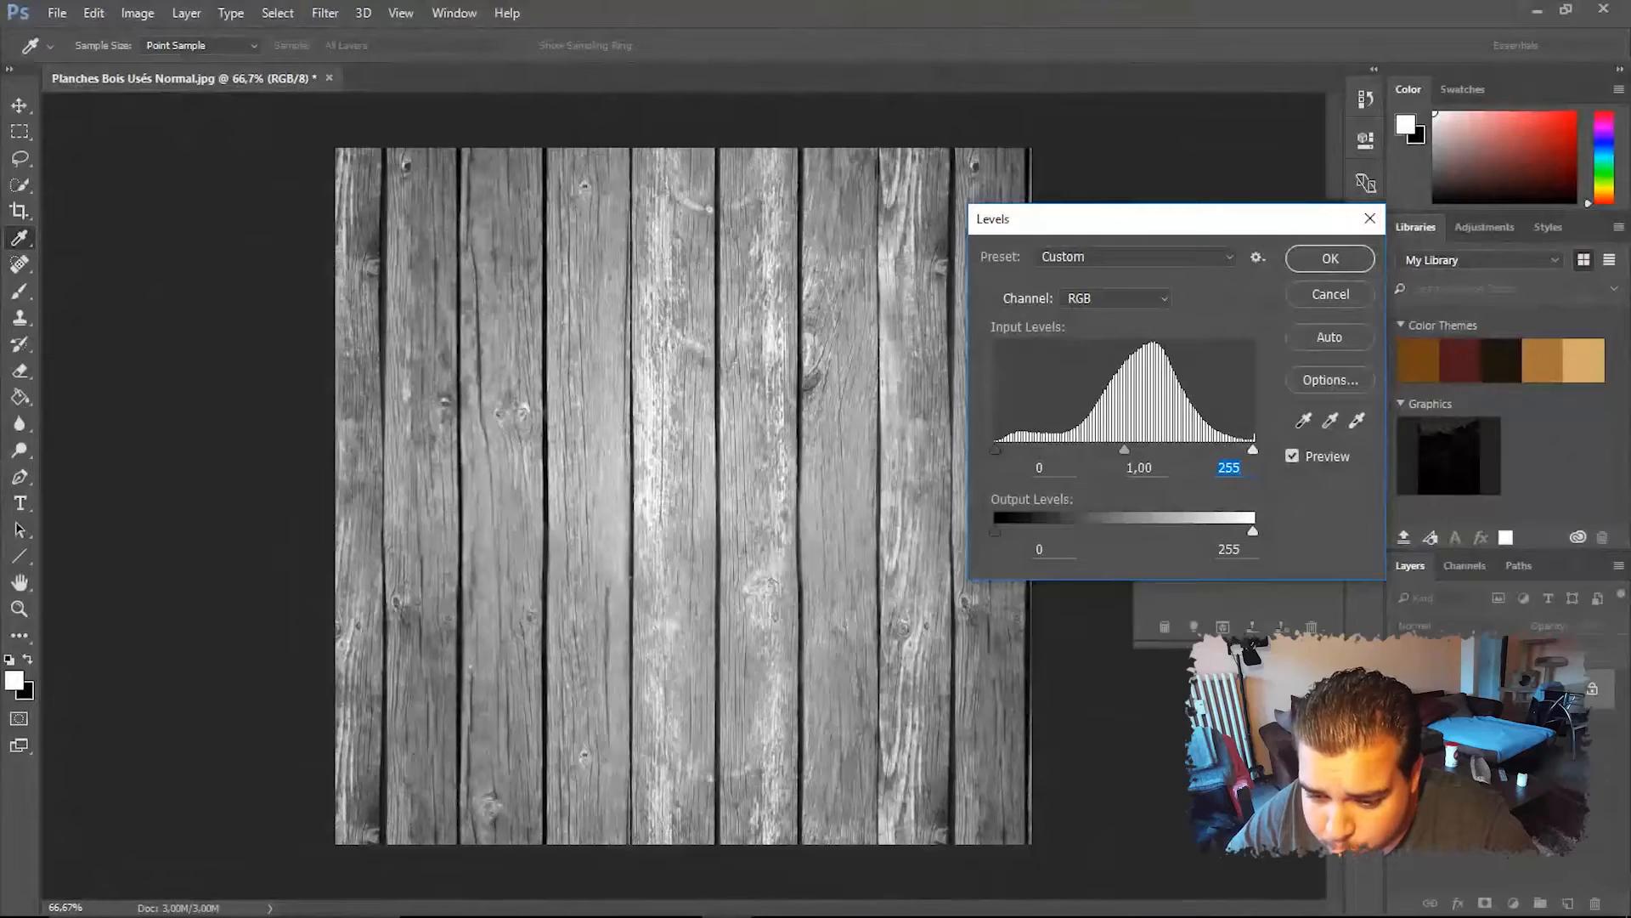
left_click_drag(995, 449, 1086, 449)
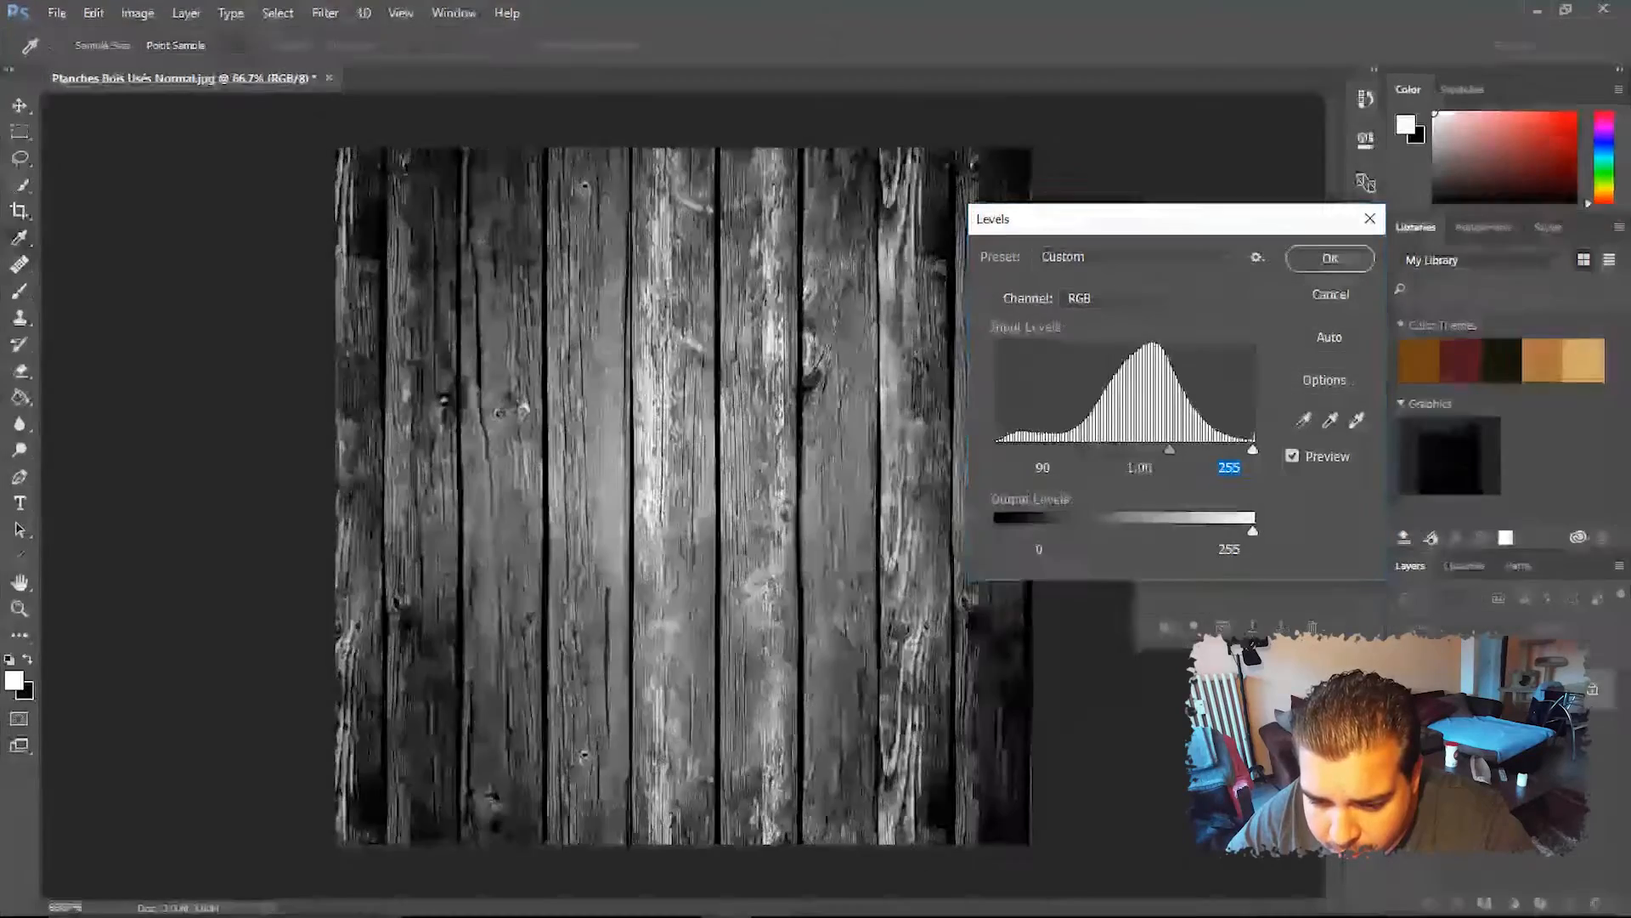
left_click_drag(1086, 449, 1073, 448)
left_click(1072, 450)
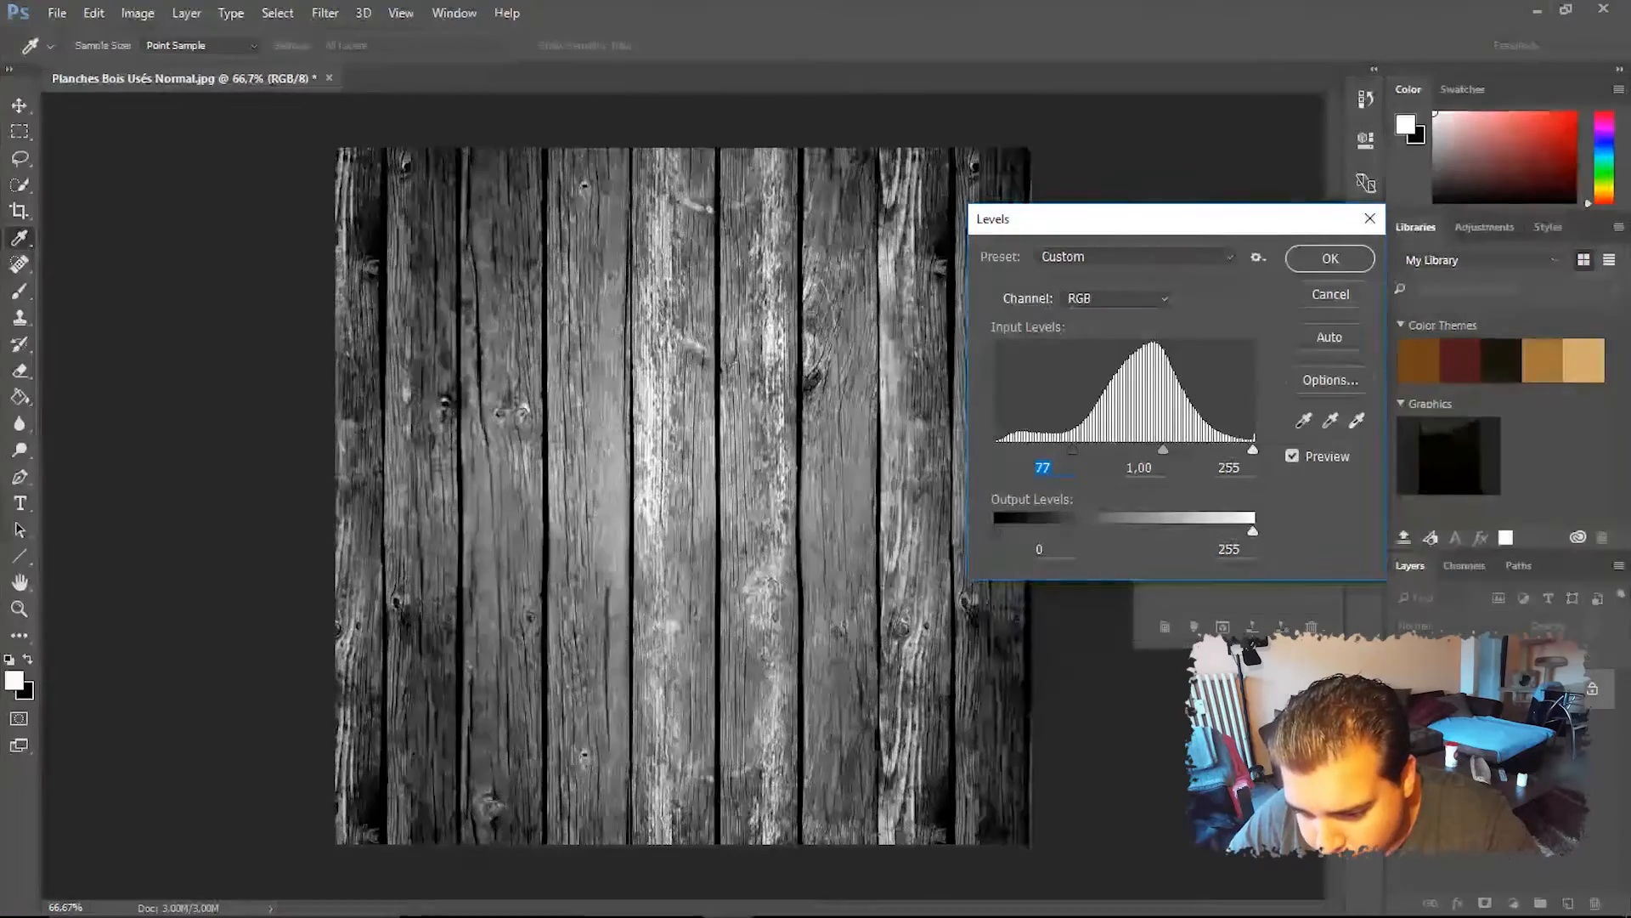
mouse_move(1163, 449)
left_mouse_down()
mouse_move(1147, 450)
mouse_move(1175, 450)
left_mouse_up()
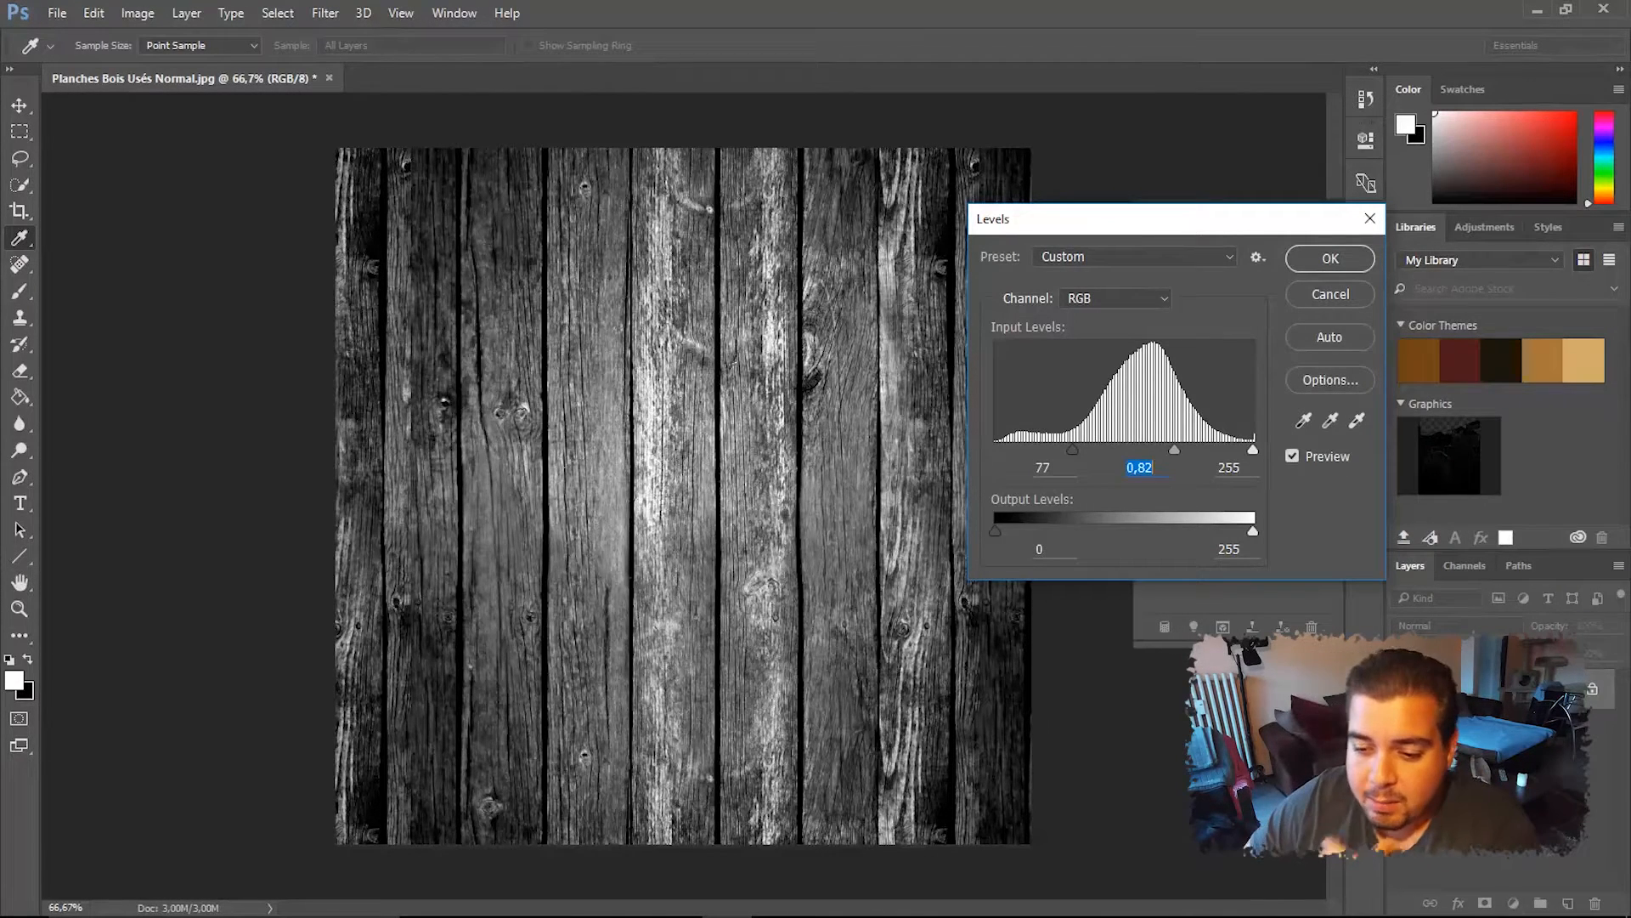
key("Return")
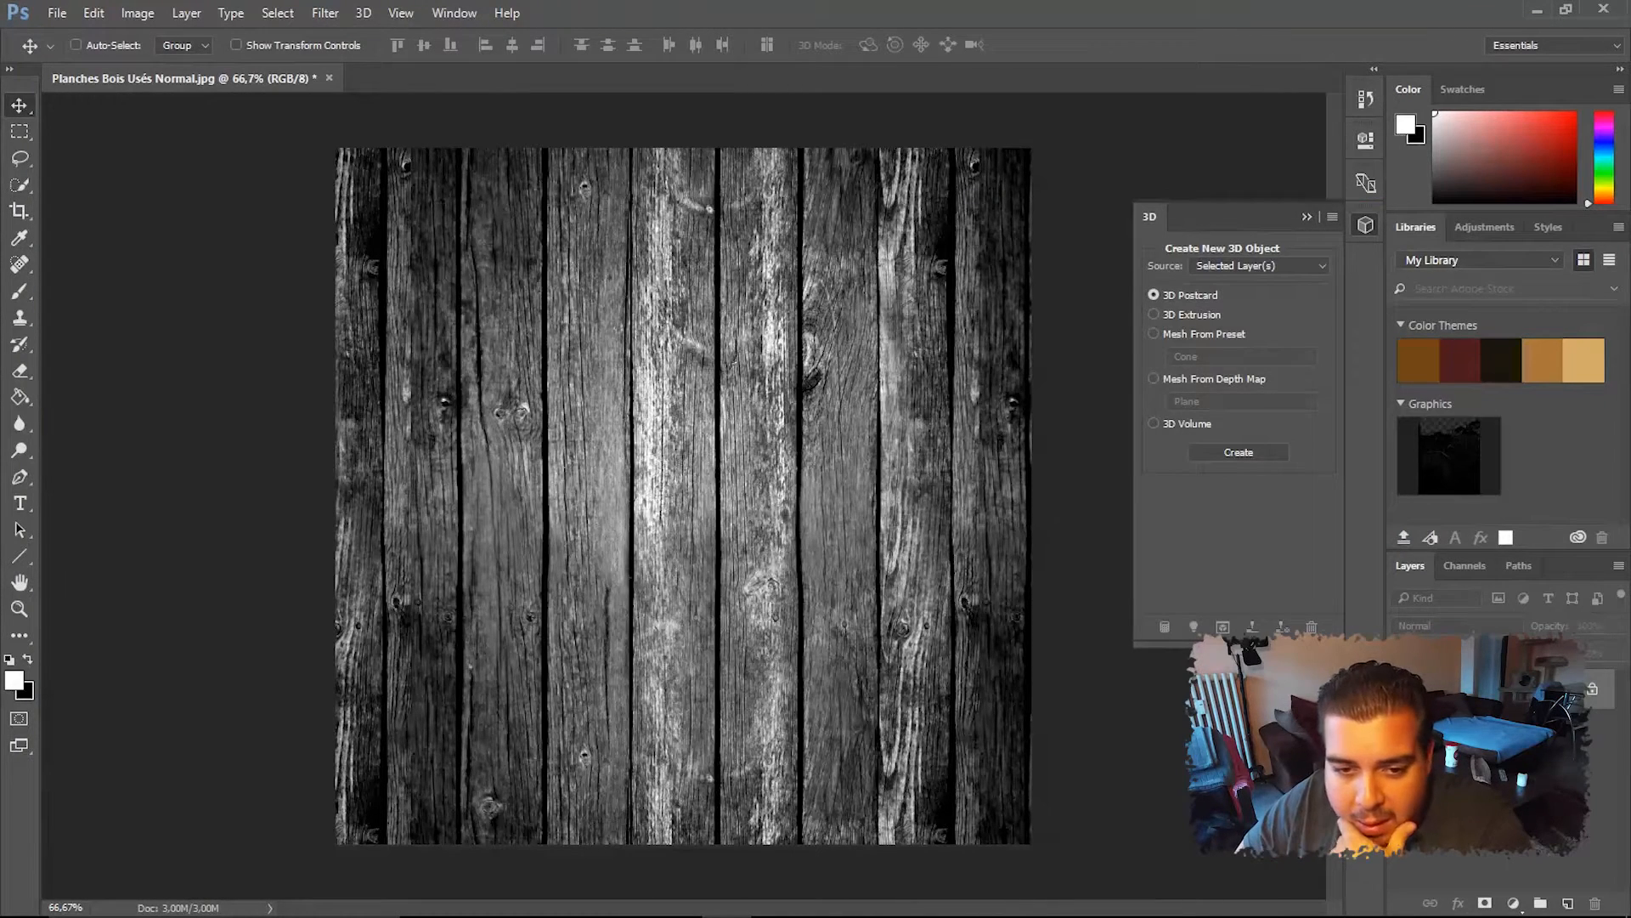
Save the darkened grayscale image as Planches Bois Usés Disp.jpg in the Textures Bois folder at JPEG quality 12
left_click(56, 13)
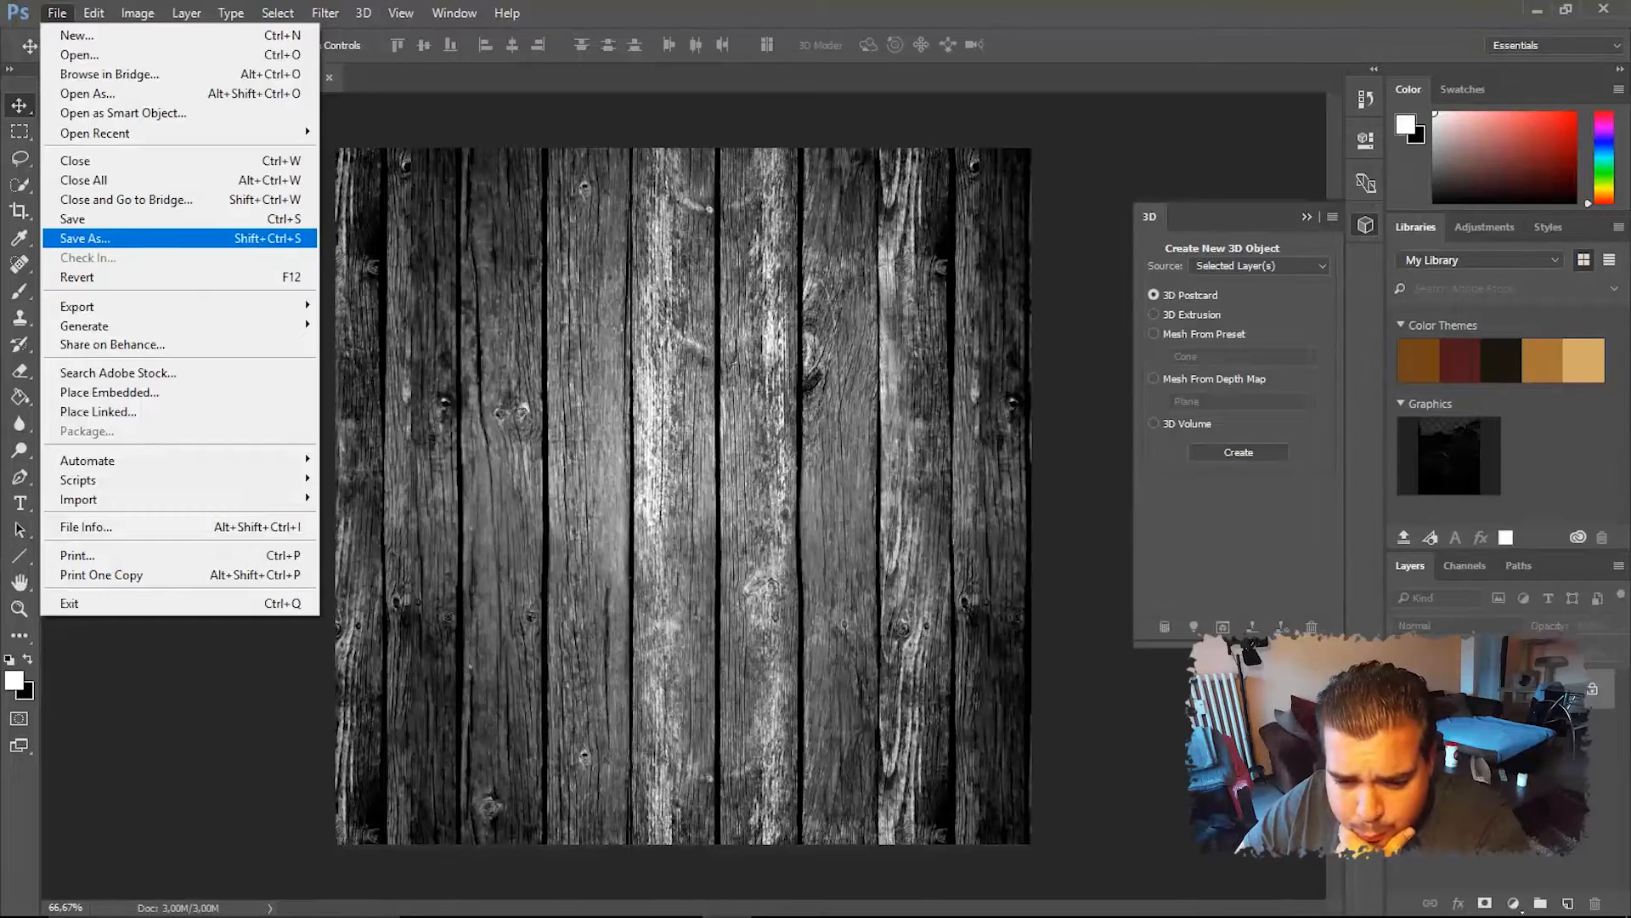
left_click(84, 238)
left_click(248, 630)
key("shift+Right")
key("shift+Right")
key("shift+Right")
key("shift+Right")
key("shift+Right")
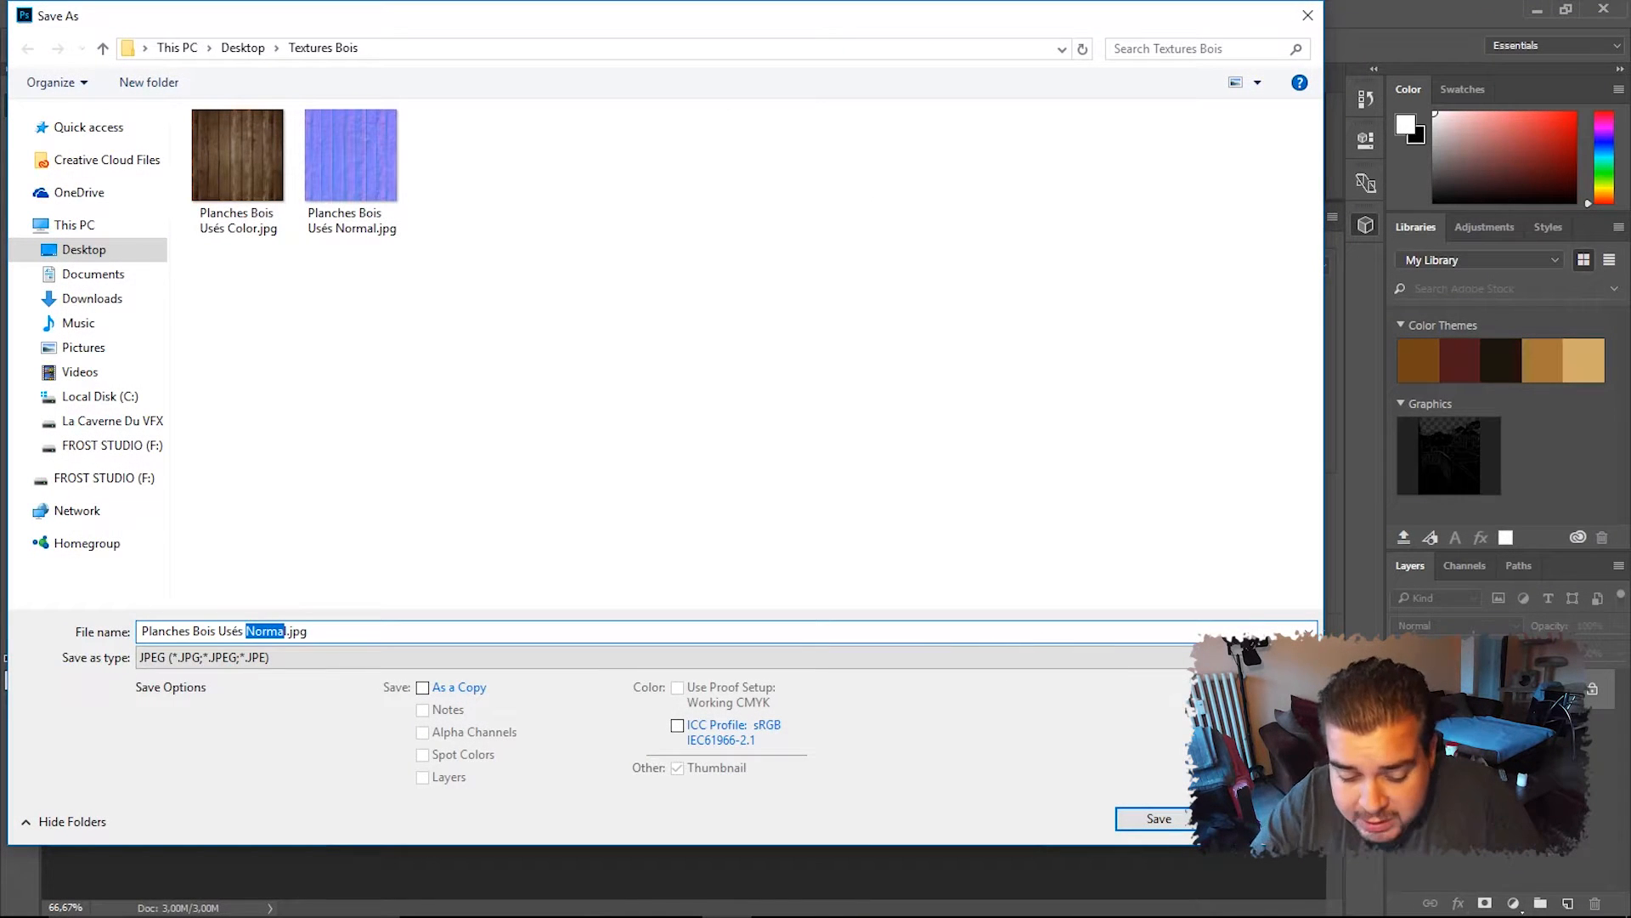
type("Displ")
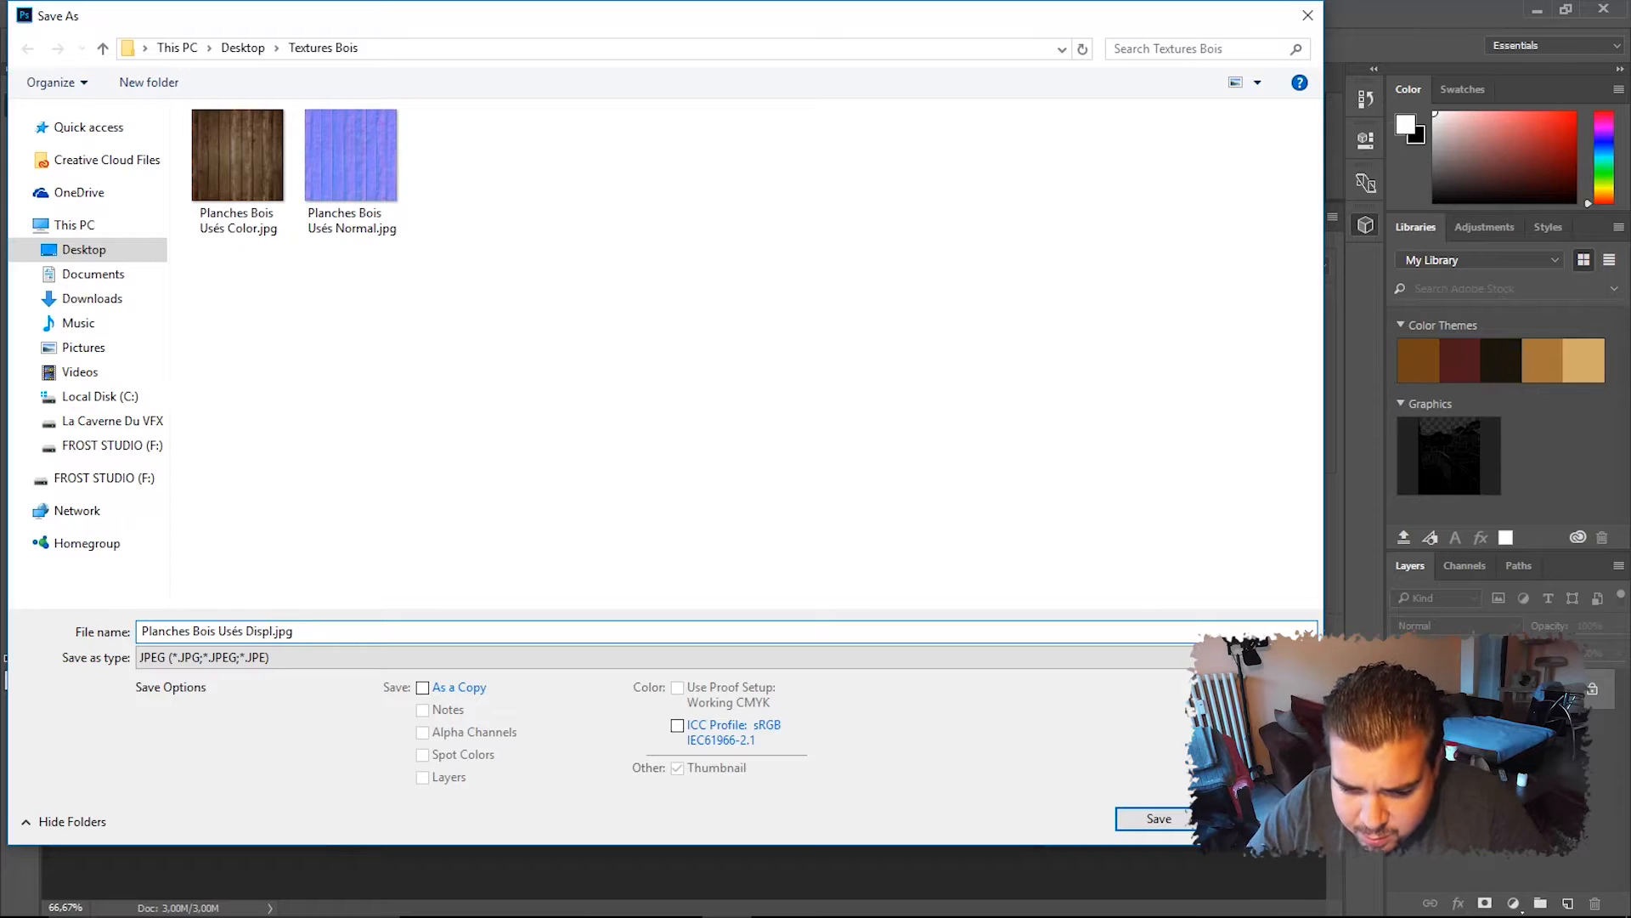
key("Delete")
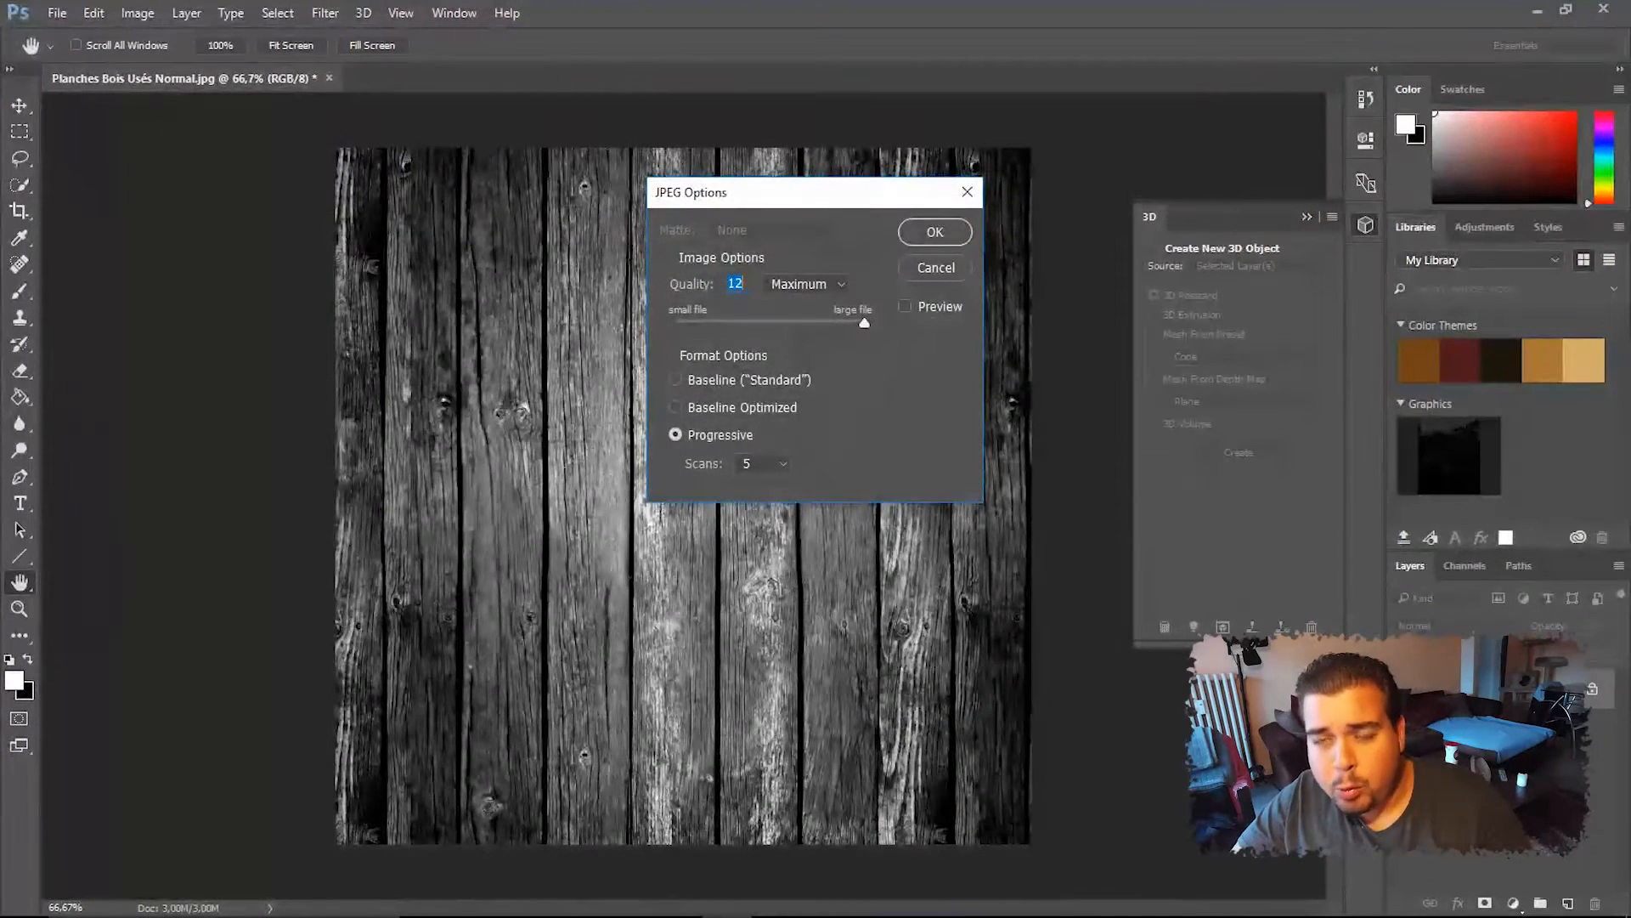
key("Return")
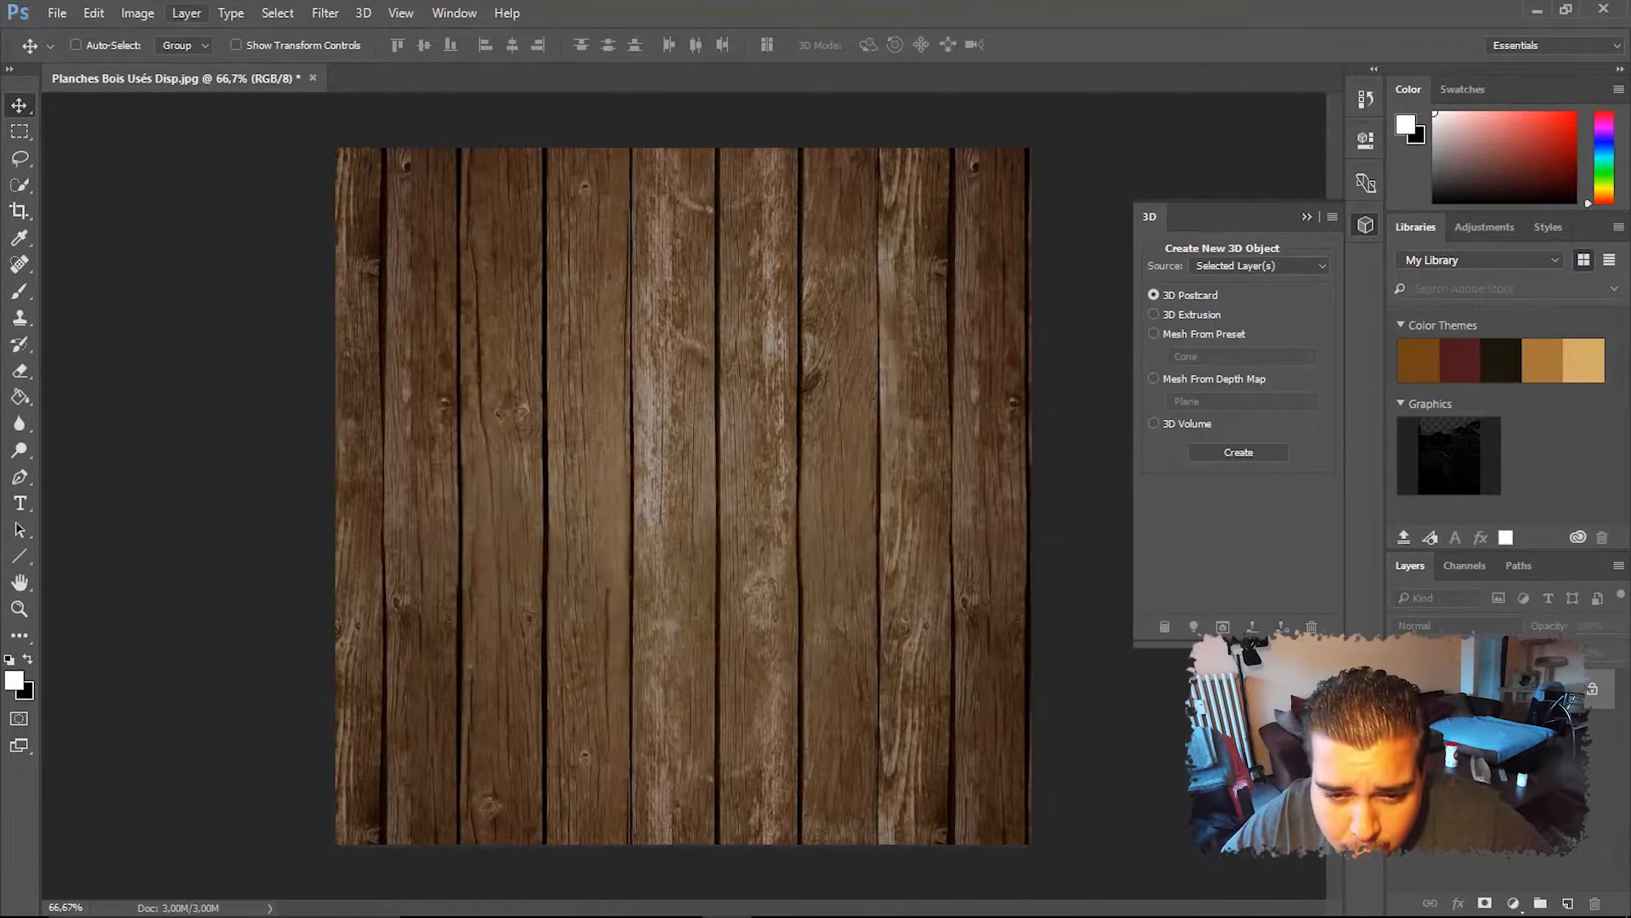
Apply a High Pass filter with a 3.0 pixel radius to the colour plank texture
left_click(325, 13)
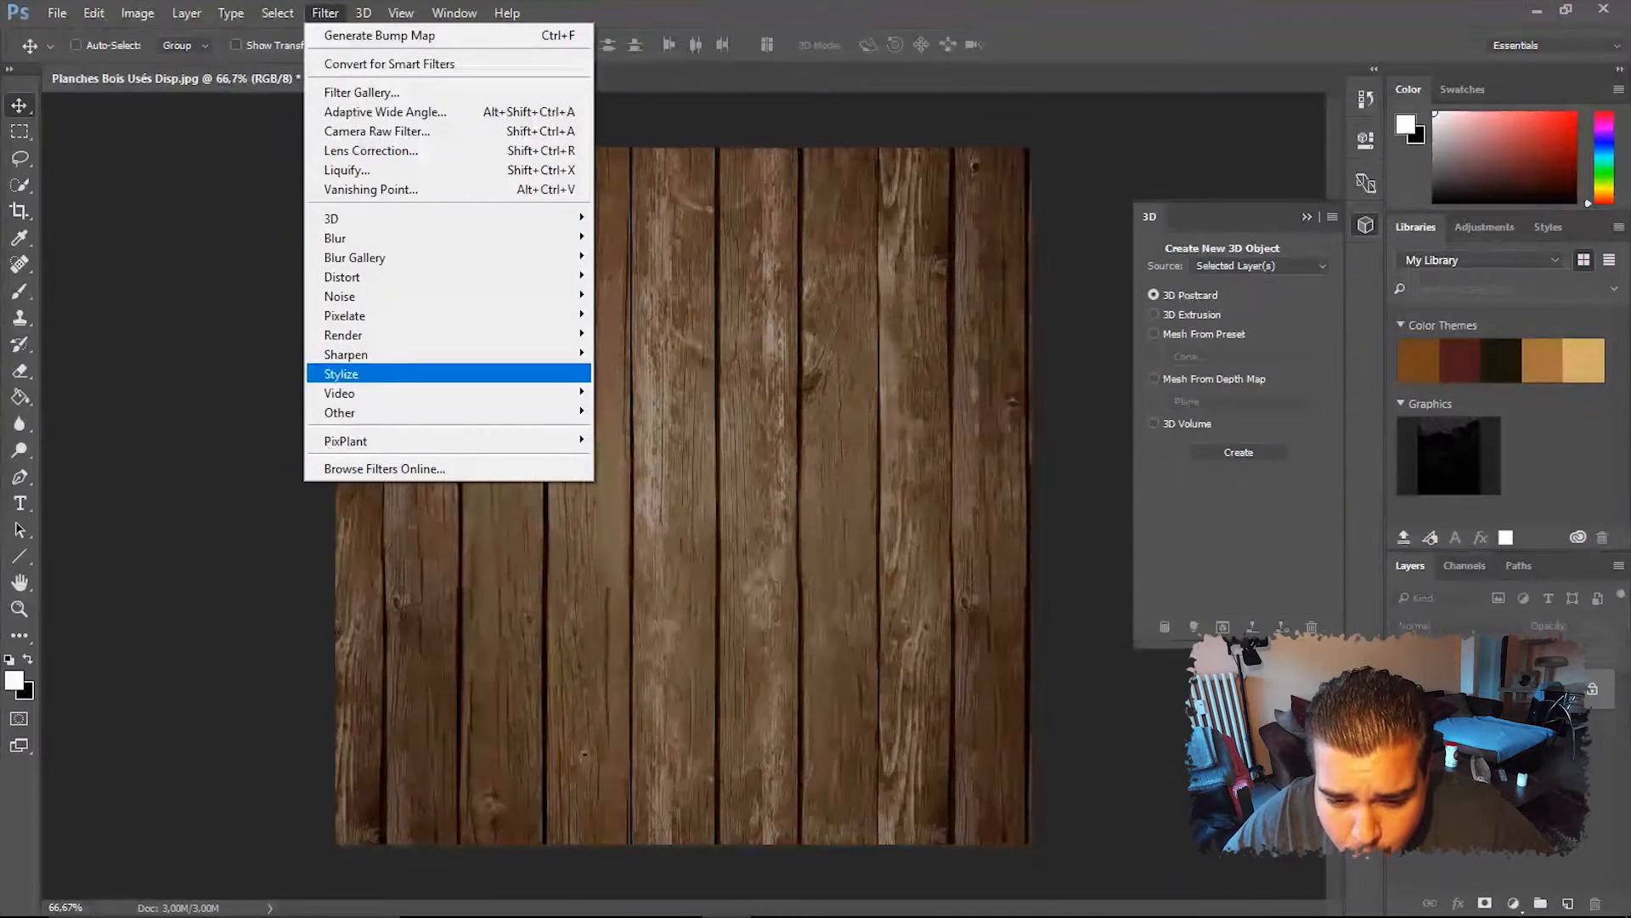
mouse_move(339, 412)
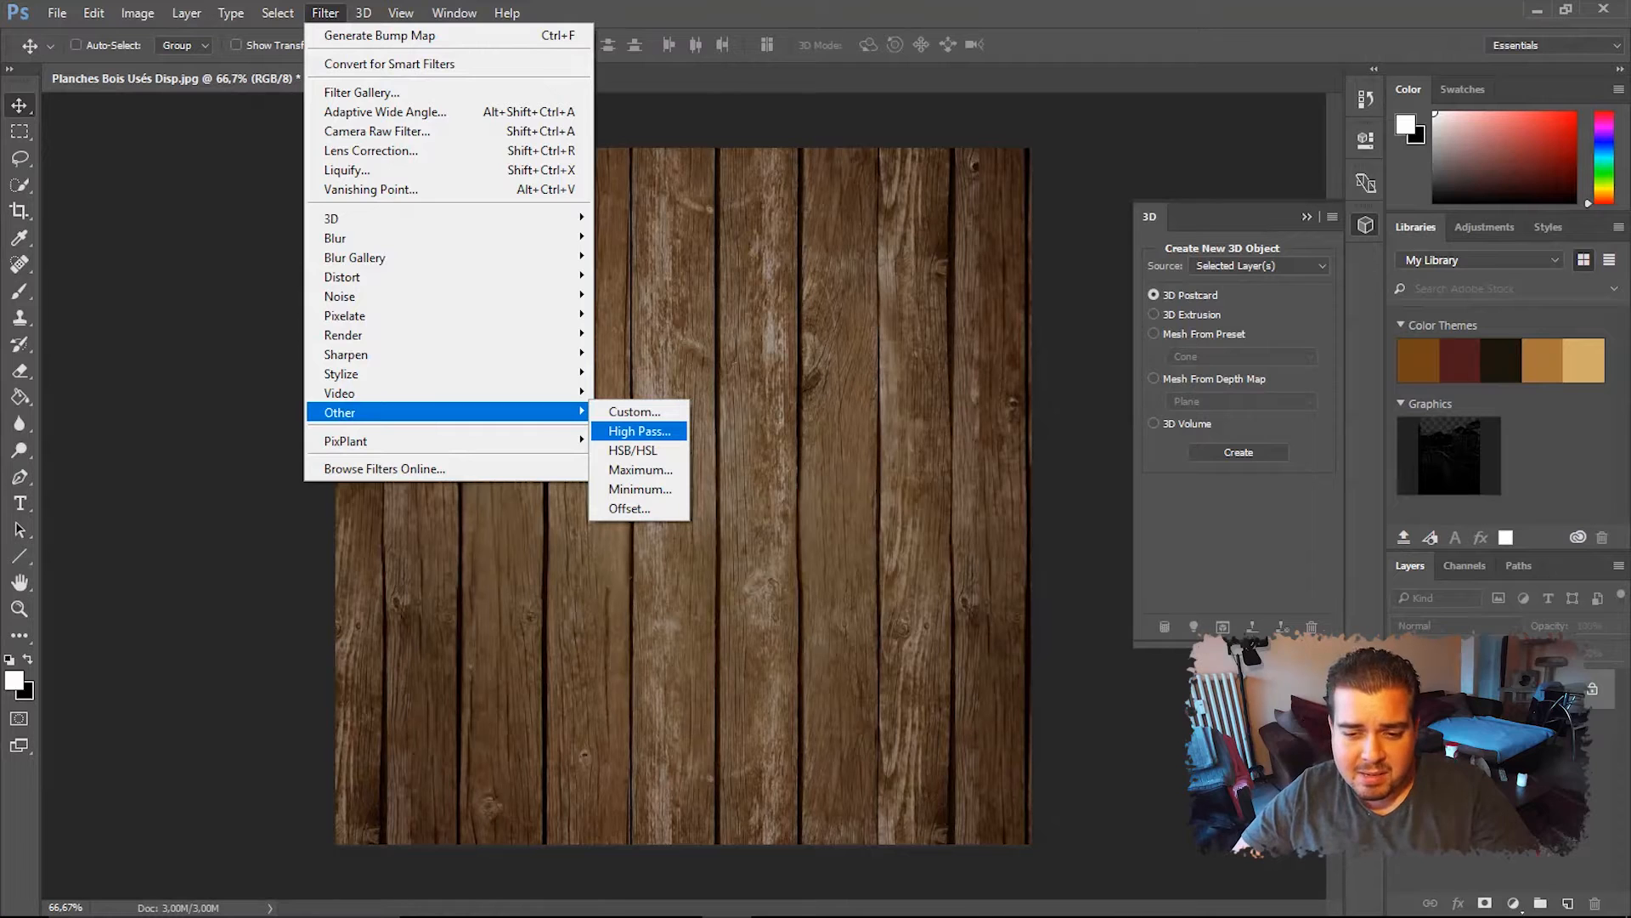
left_click(639, 430)
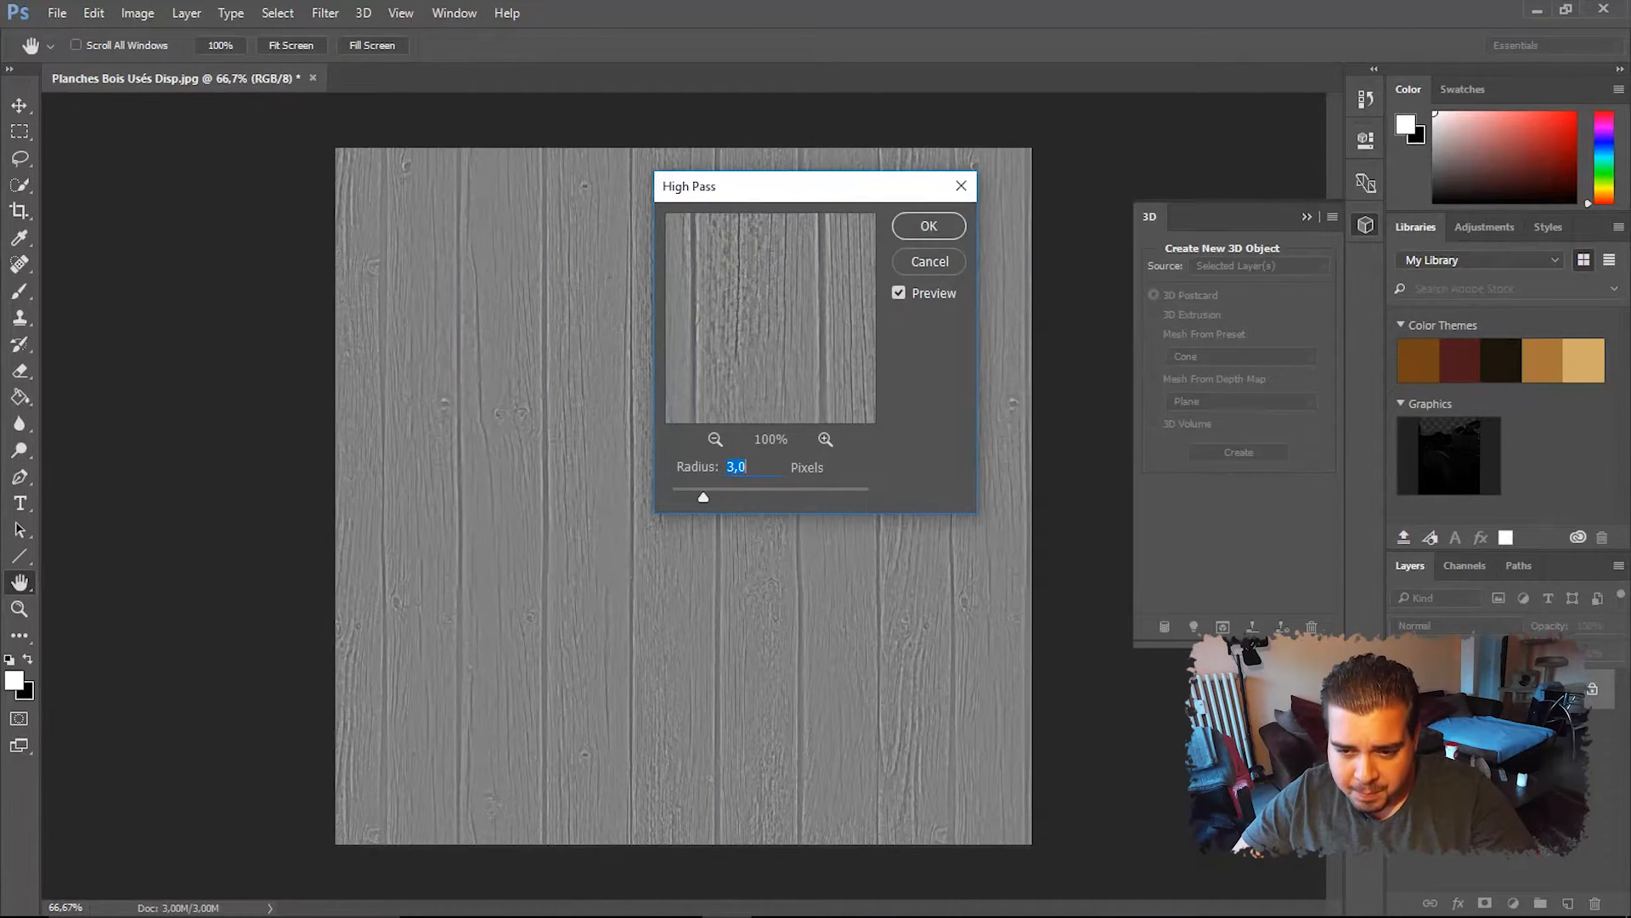
key("Return")
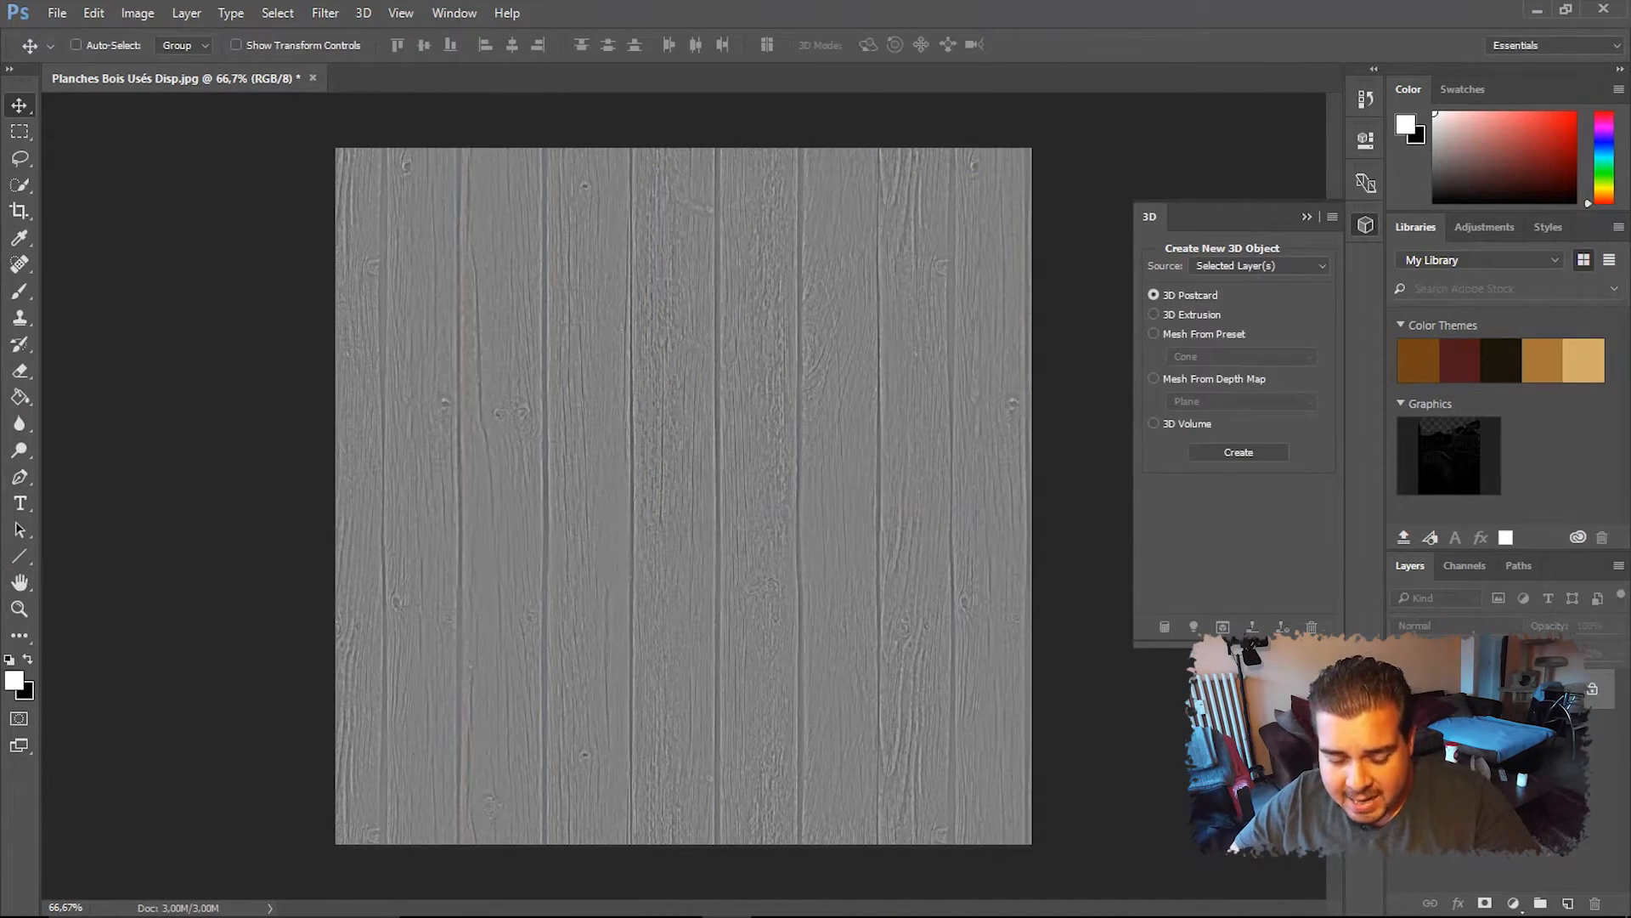
Increase the high-pass plank image's contrast with Levels, using input levels of 82 for shadows, 1.00 for midtones and 148 for highlights
key("ctrl")
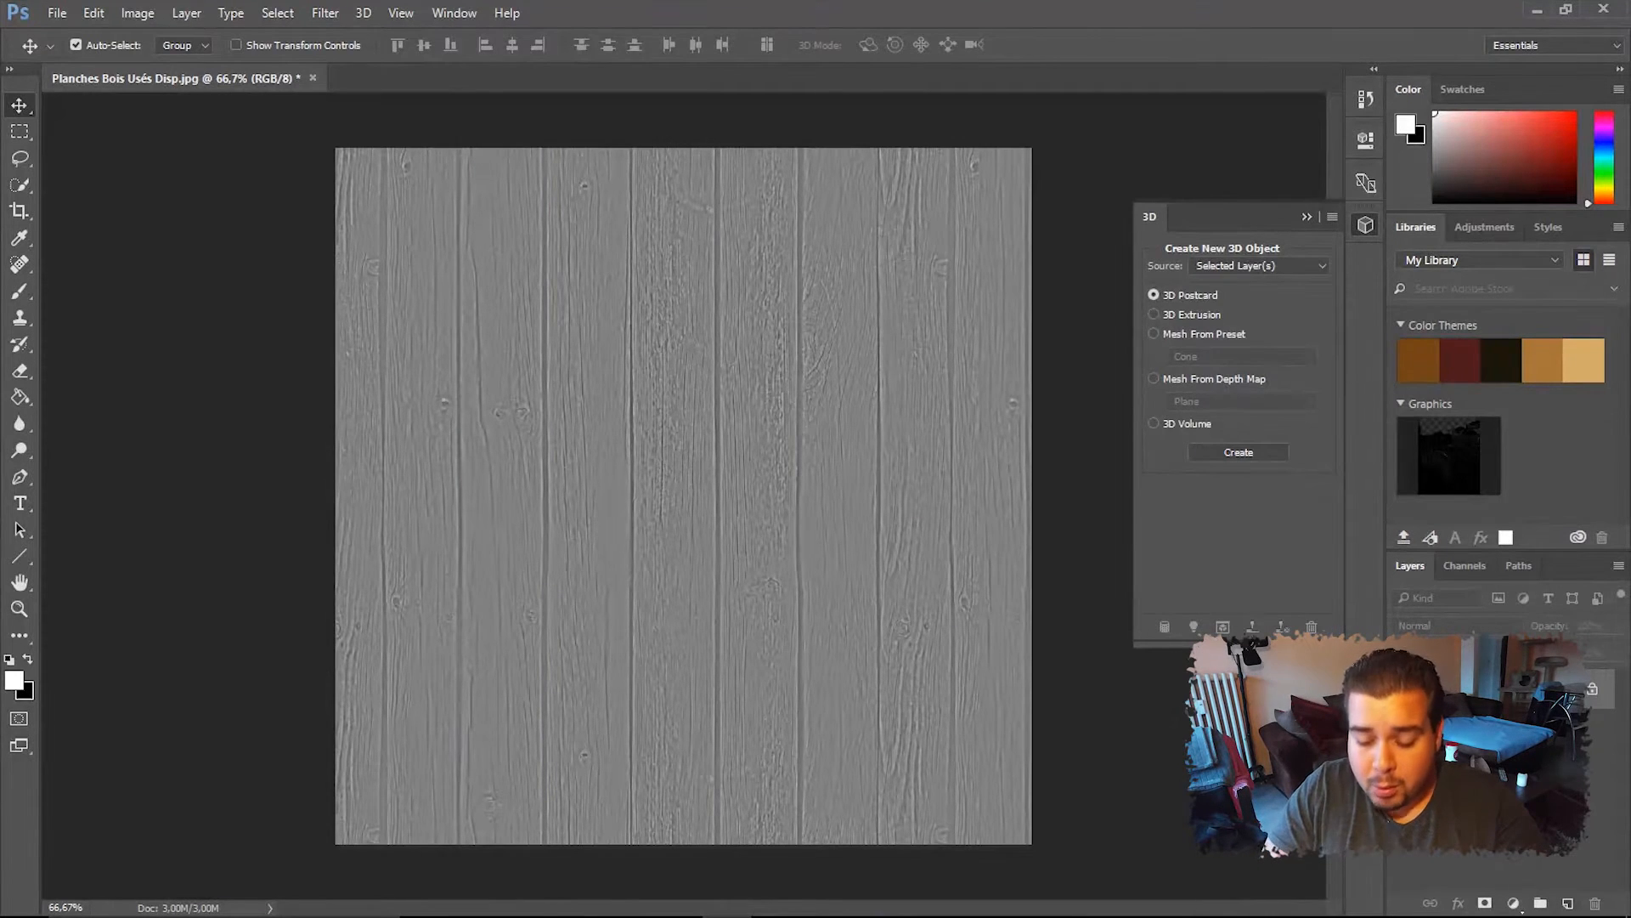
key("ctrl+l")
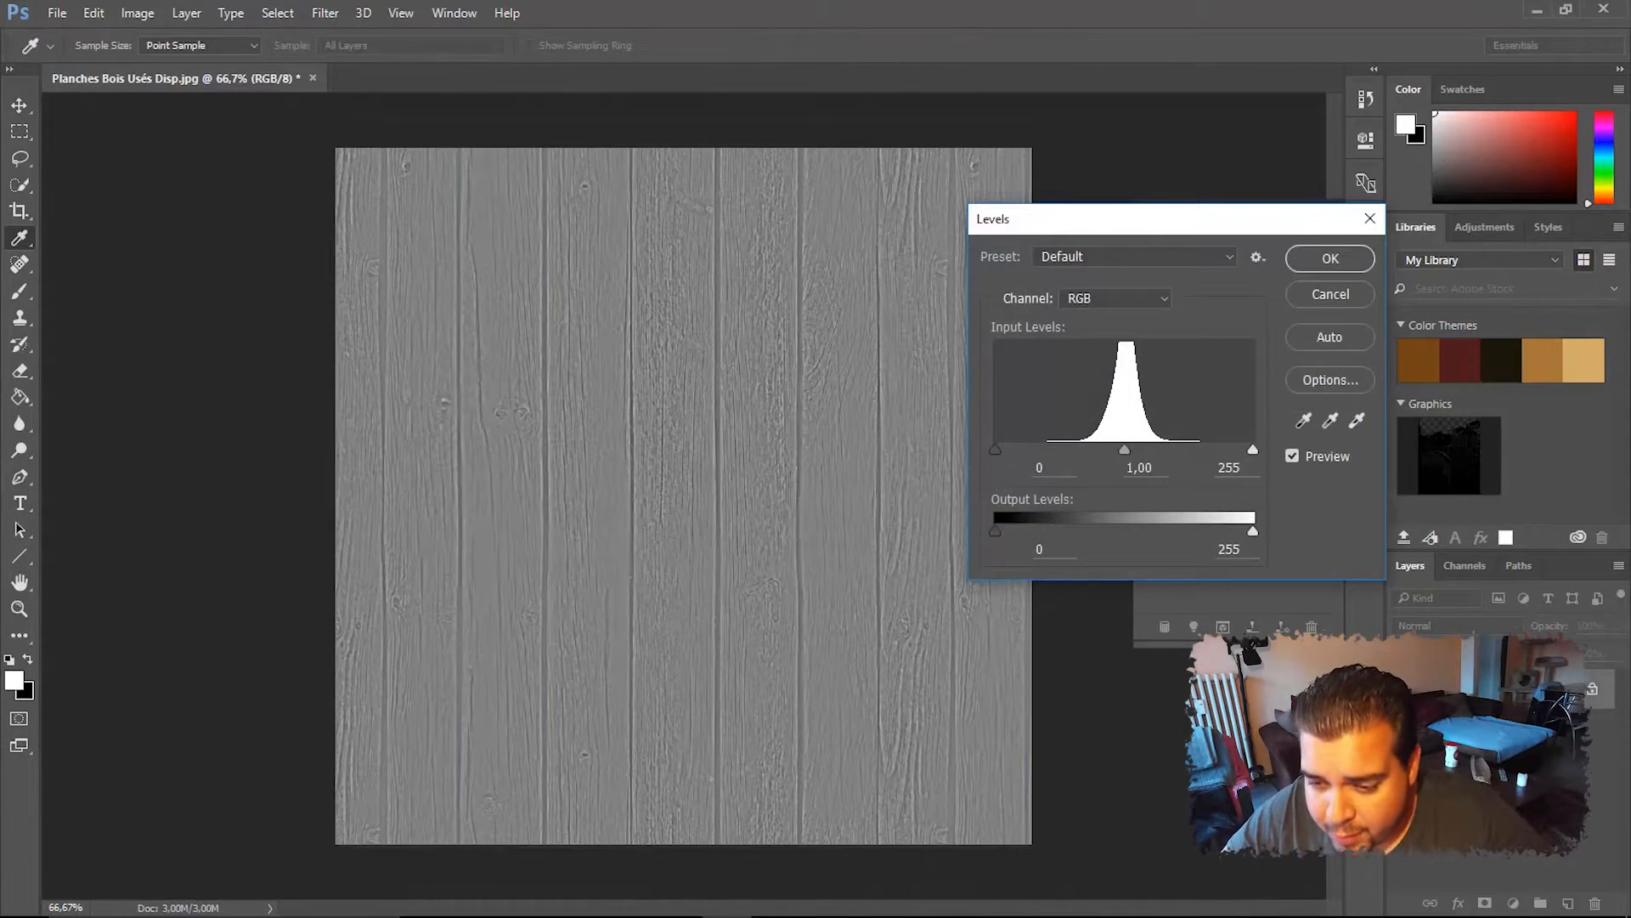
left_click_drag(1253, 449, 1158, 449)
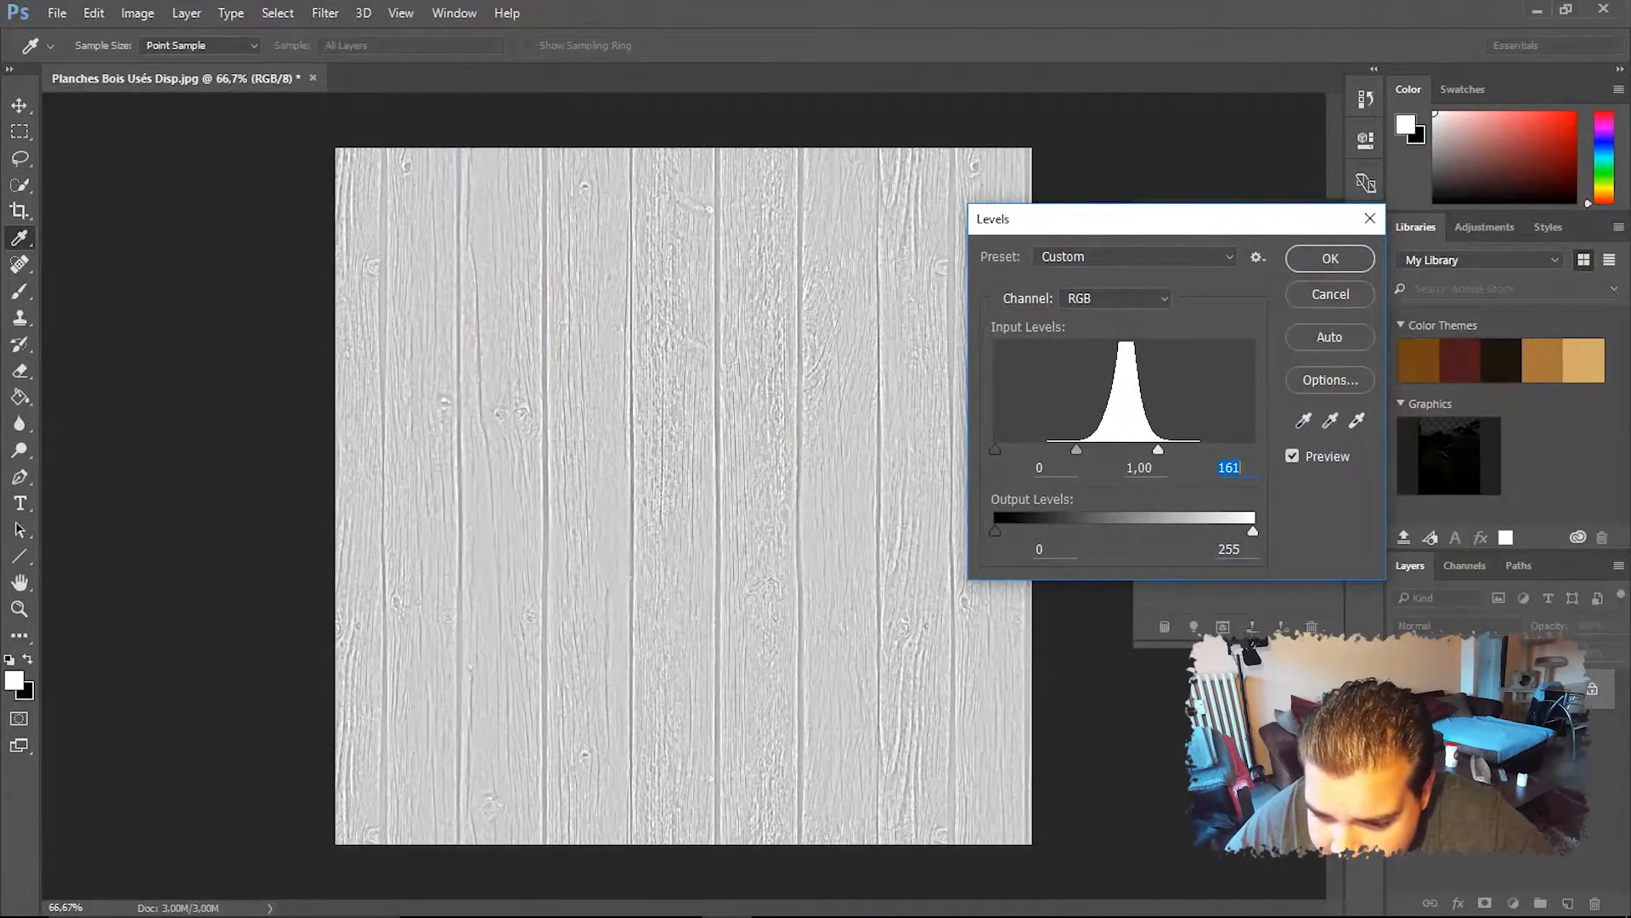
left_click_drag(995, 450, 1144, 449)
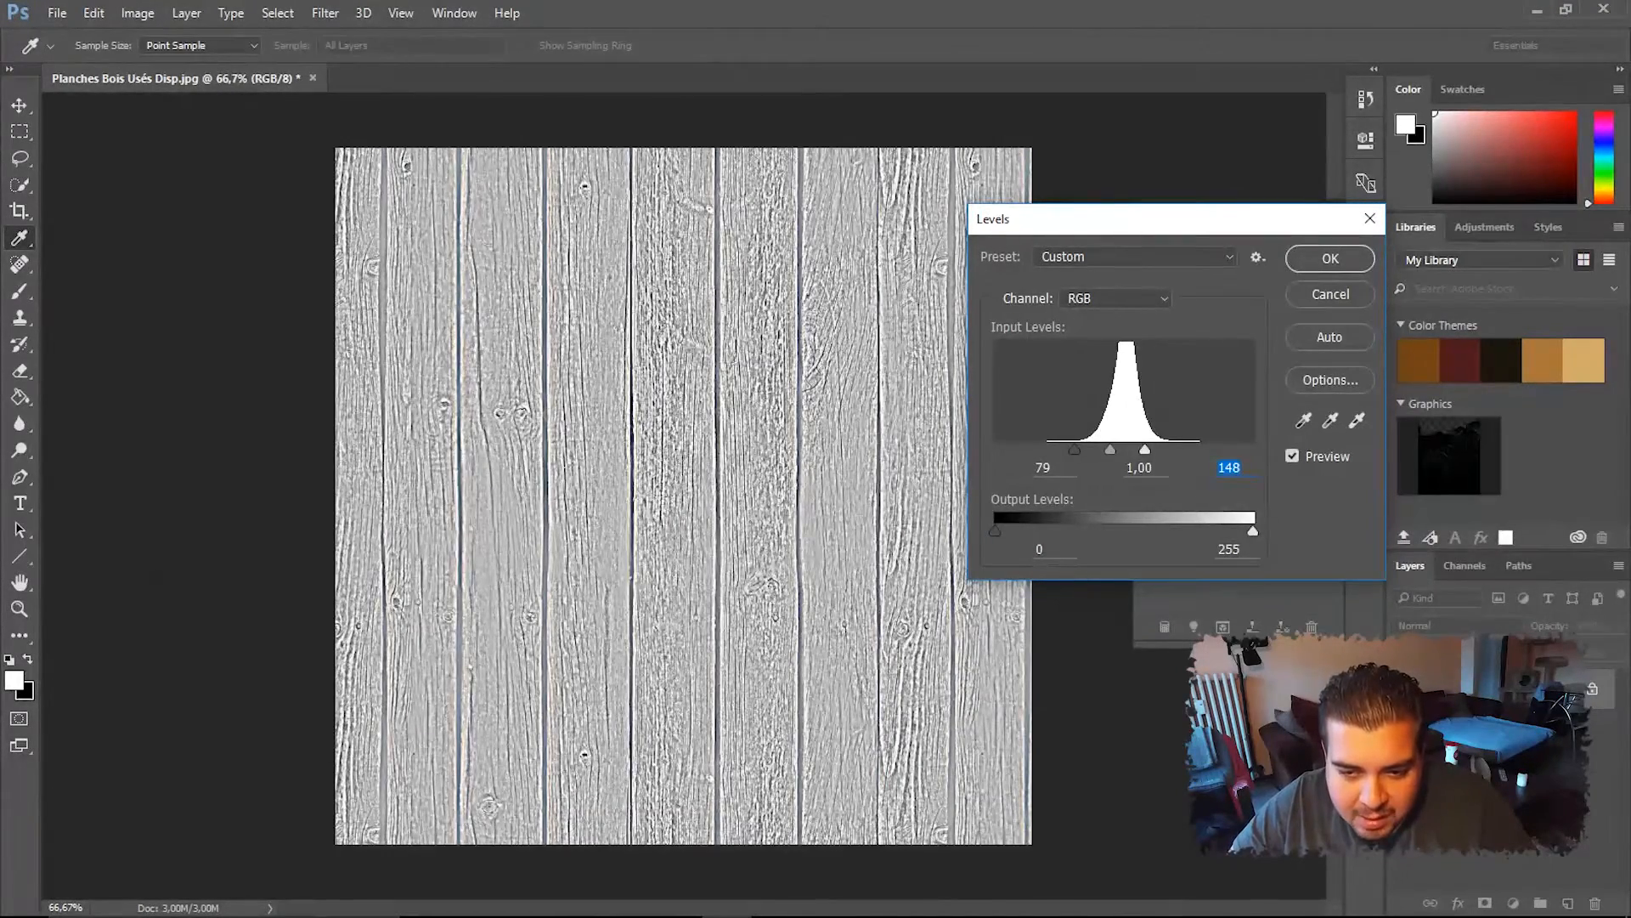
mouse_move(1074, 449)
left_mouse_down()
mouse_move(1054, 449)
mouse_move(1085, 450)
left_mouse_up()
left_click(1081, 450)
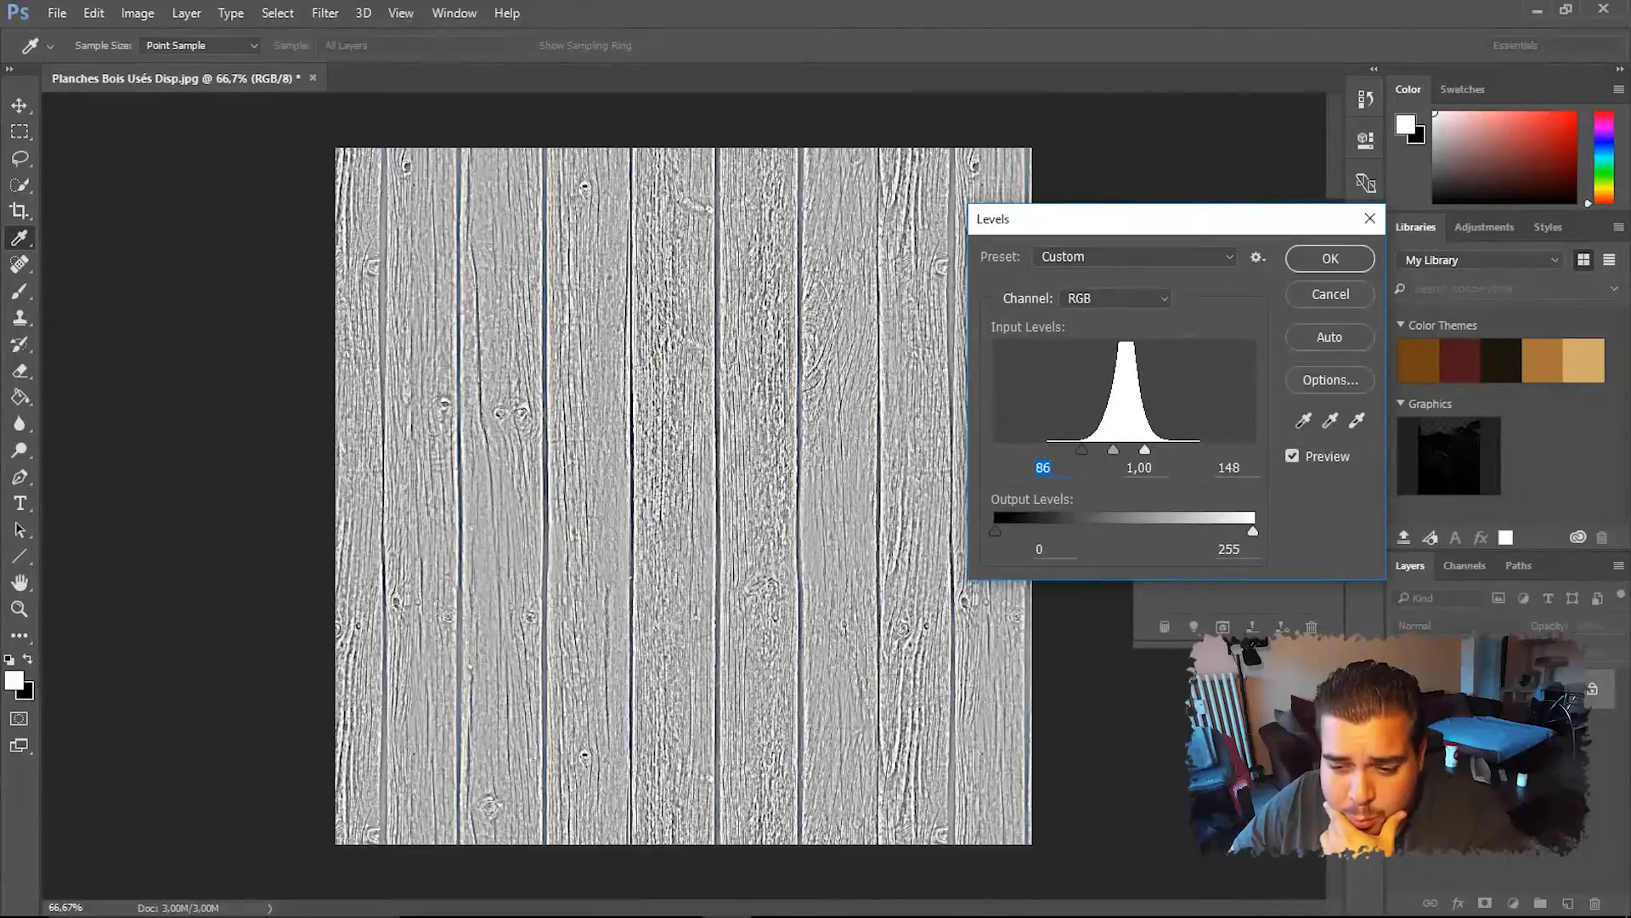
type("110")
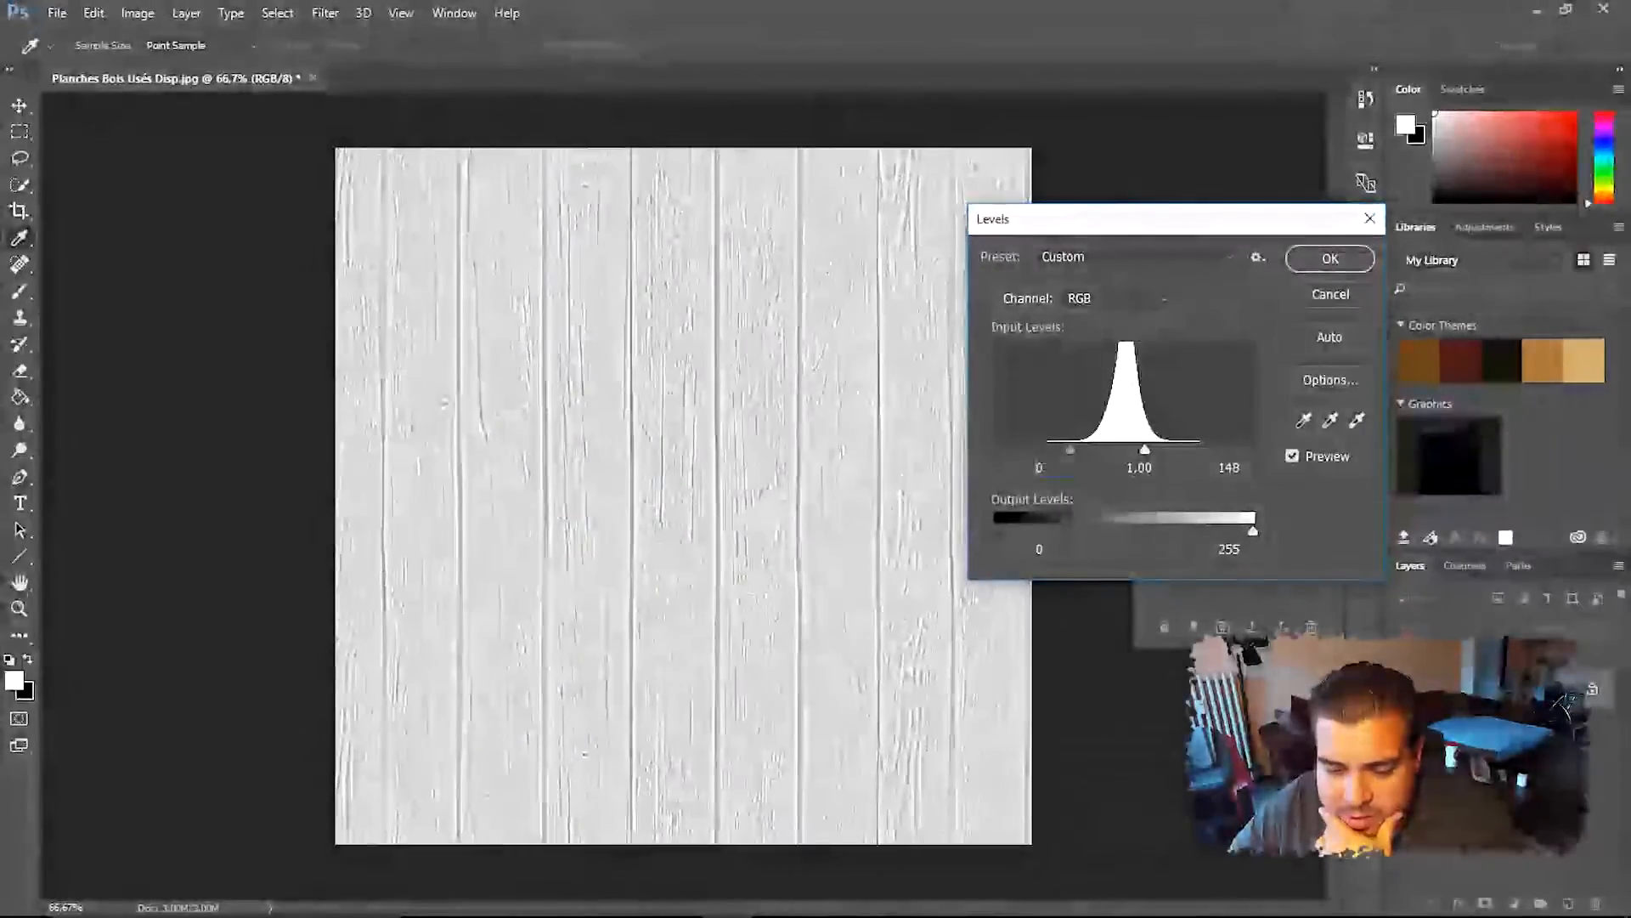
left_click_drag(995, 450, 1079, 450)
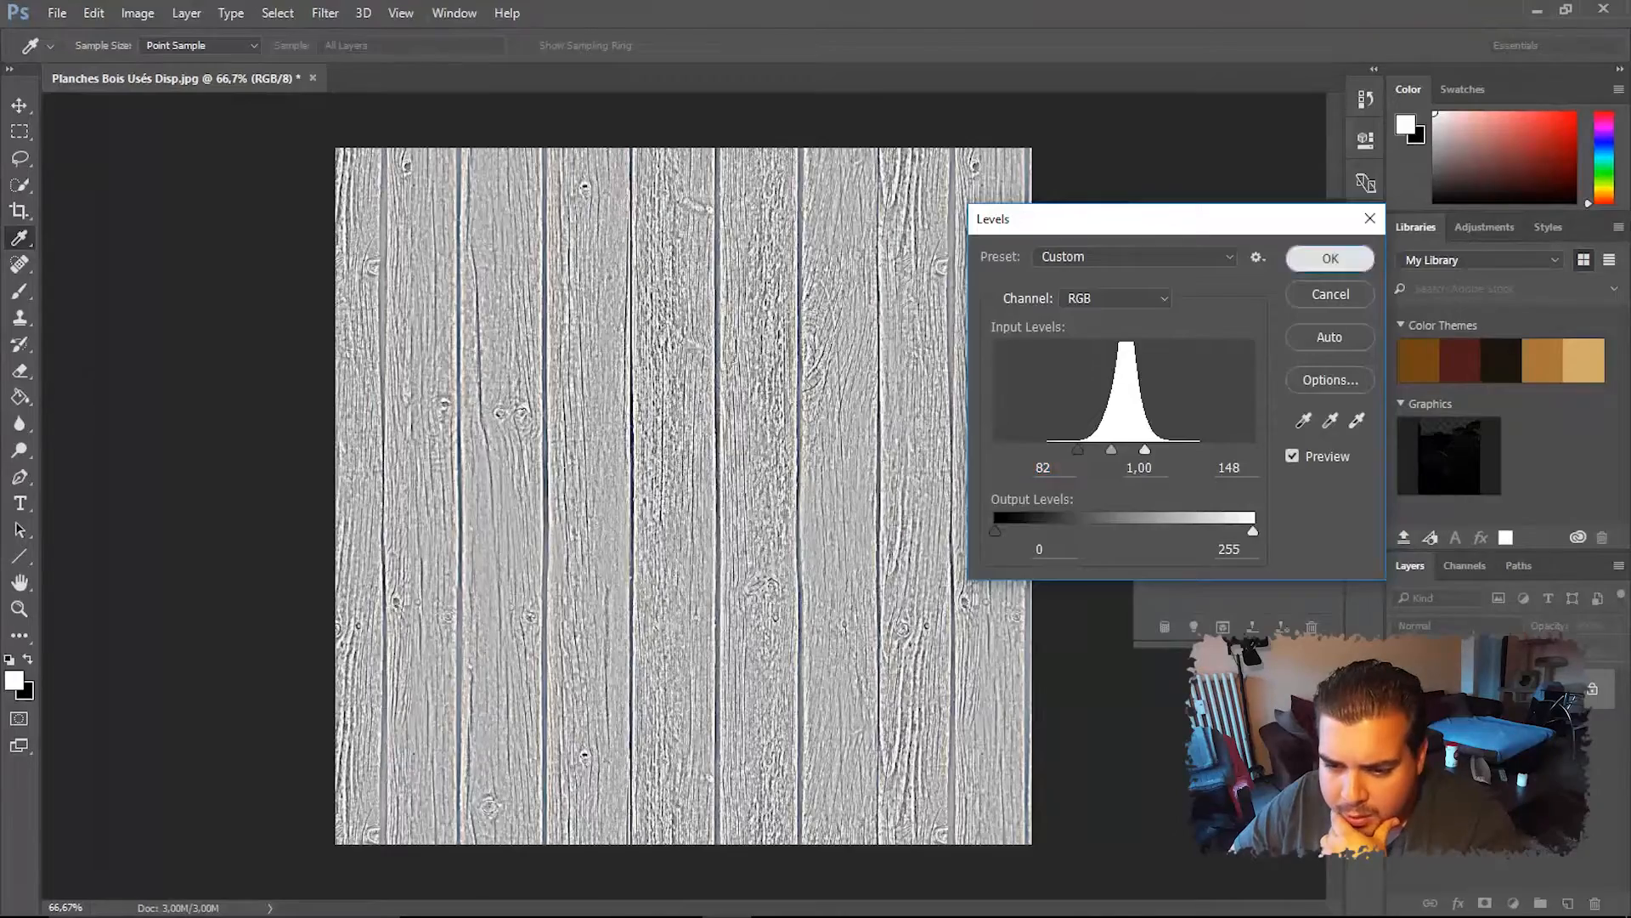
key("Return")
Save the high-contrast image as Planches Bois Usés Oclusion.jpg in the Textures Bois folder
left_click(57, 13)
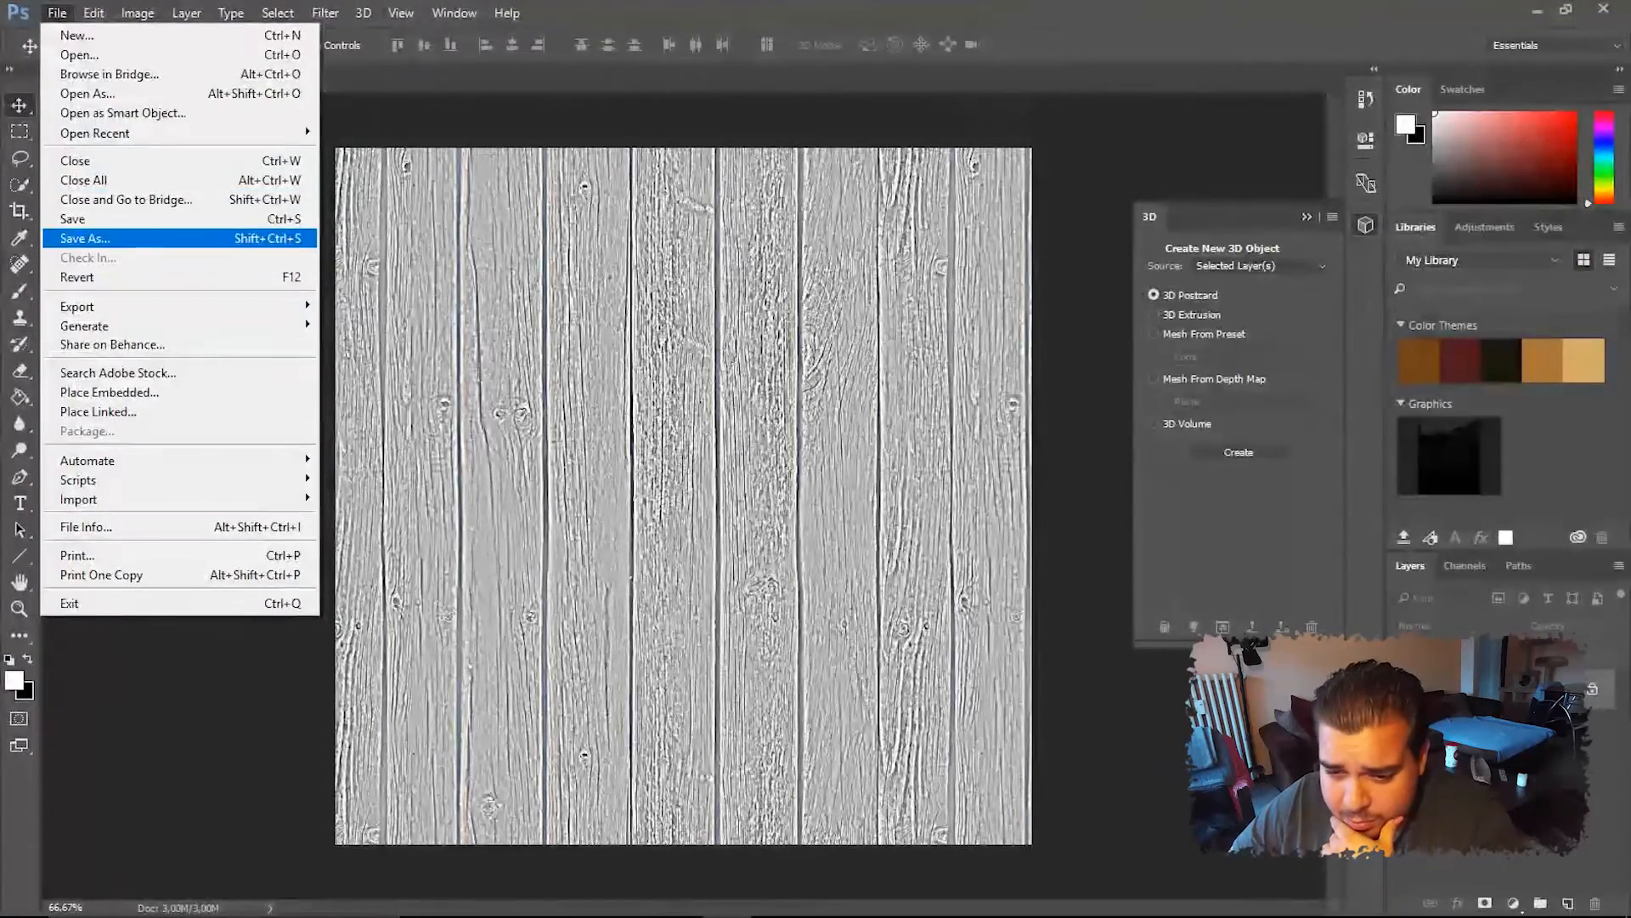
left_click(84, 238)
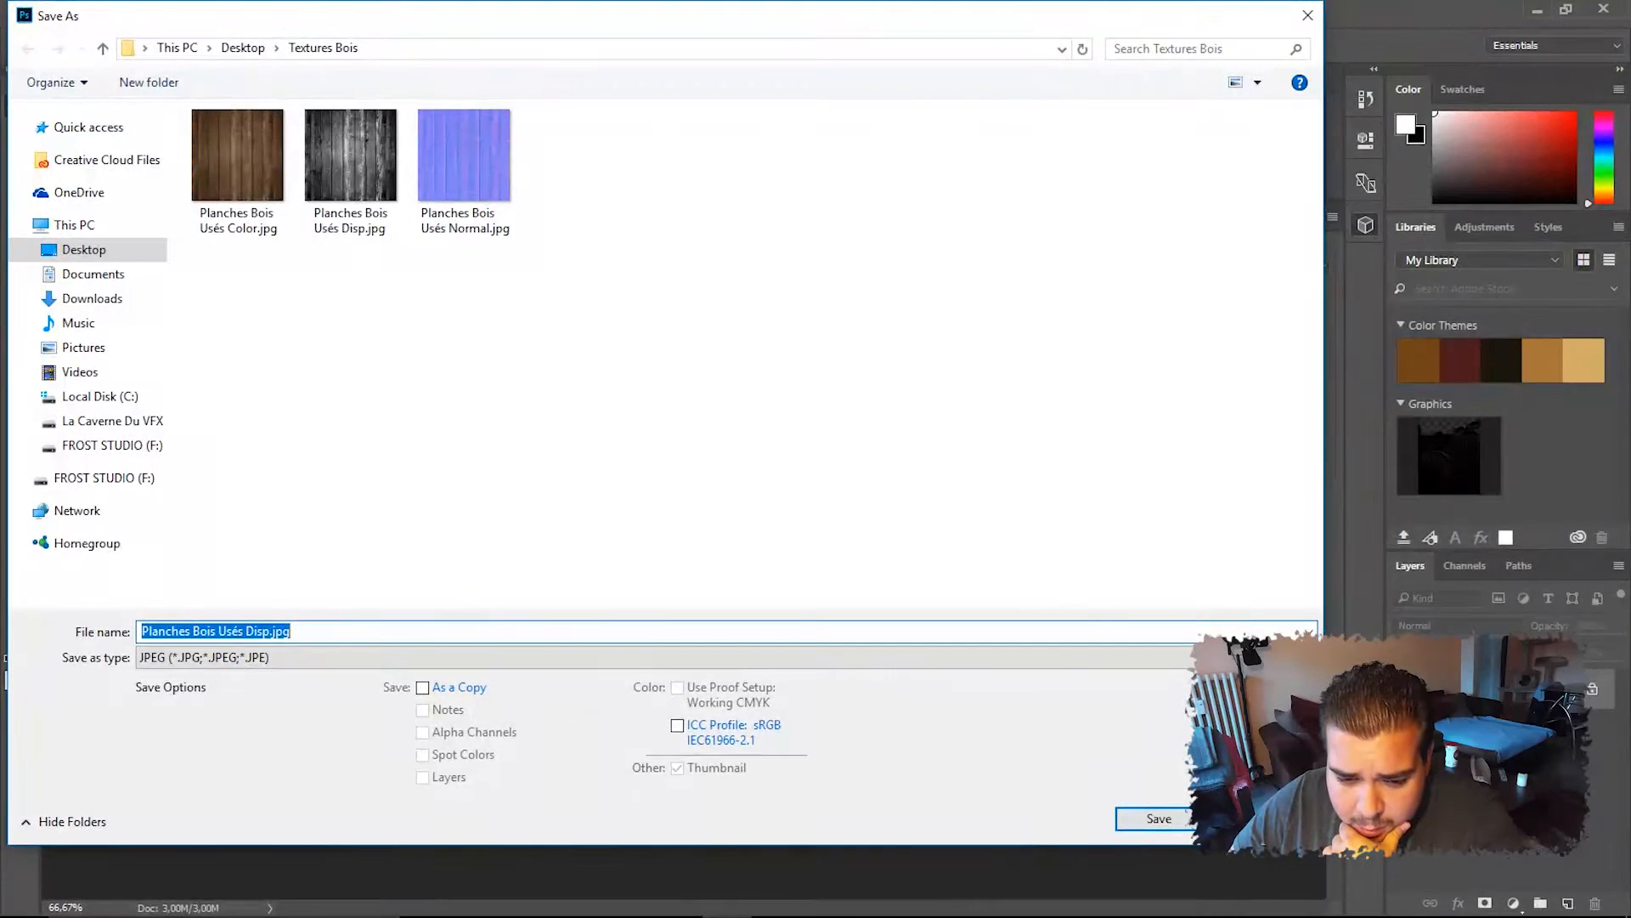
left_click(246, 630)
left_click_drag(247, 630, 270, 632)
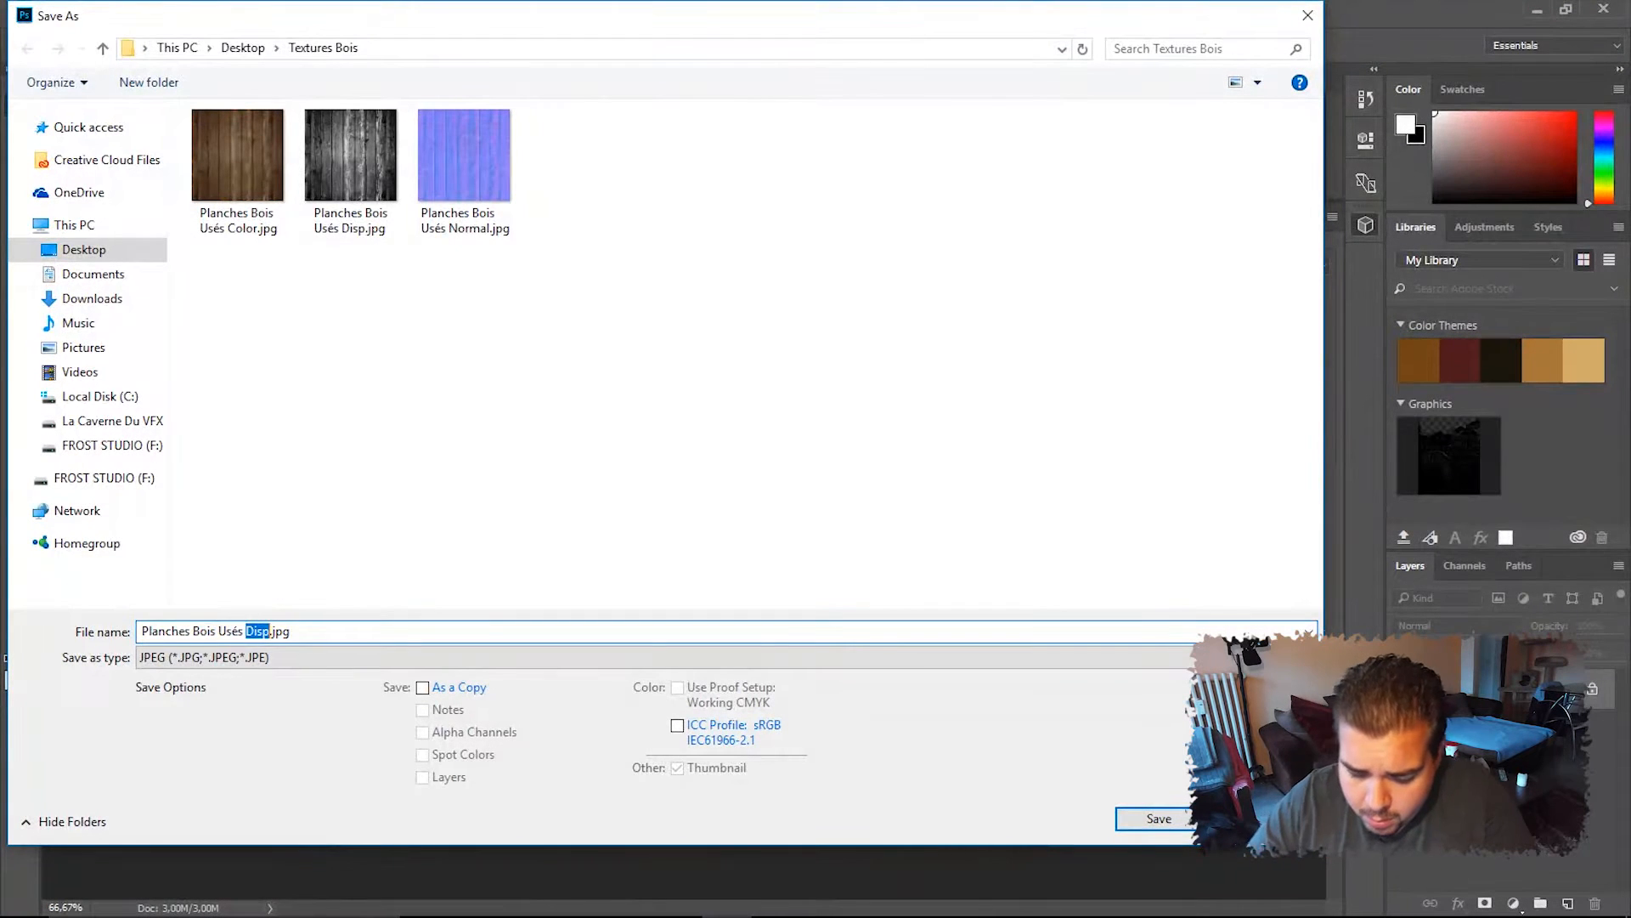
type("Oclusion")
key("Return")
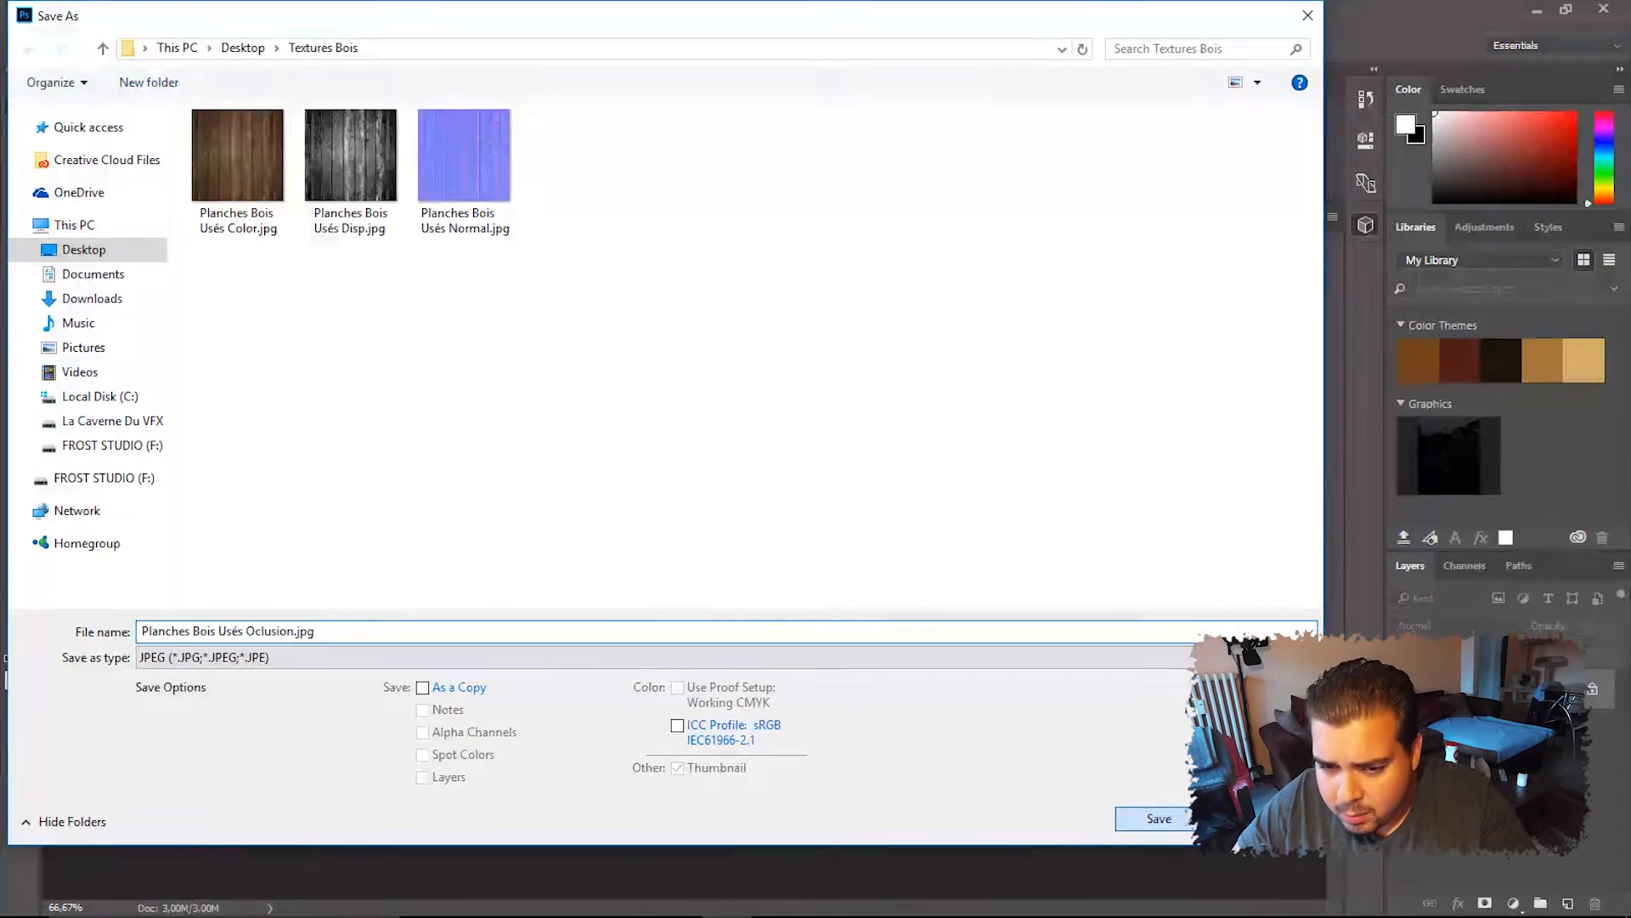
key("Return")
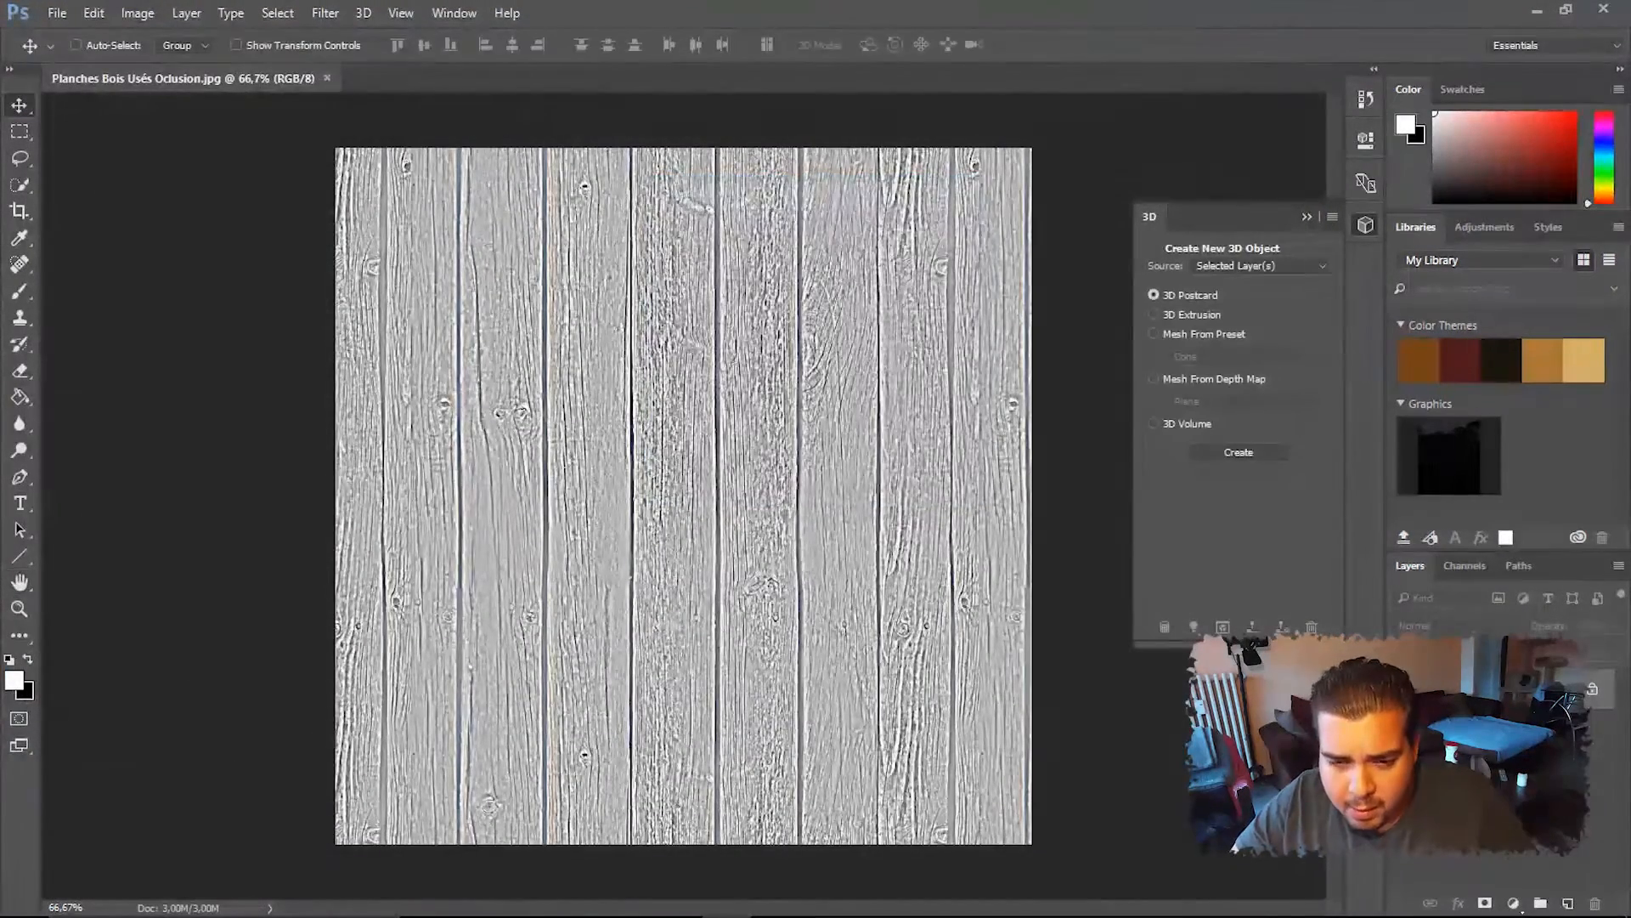
Undo the Levels and High Pass edits to restore the colour plank texture, and desaturate it
key("ctrl+z")
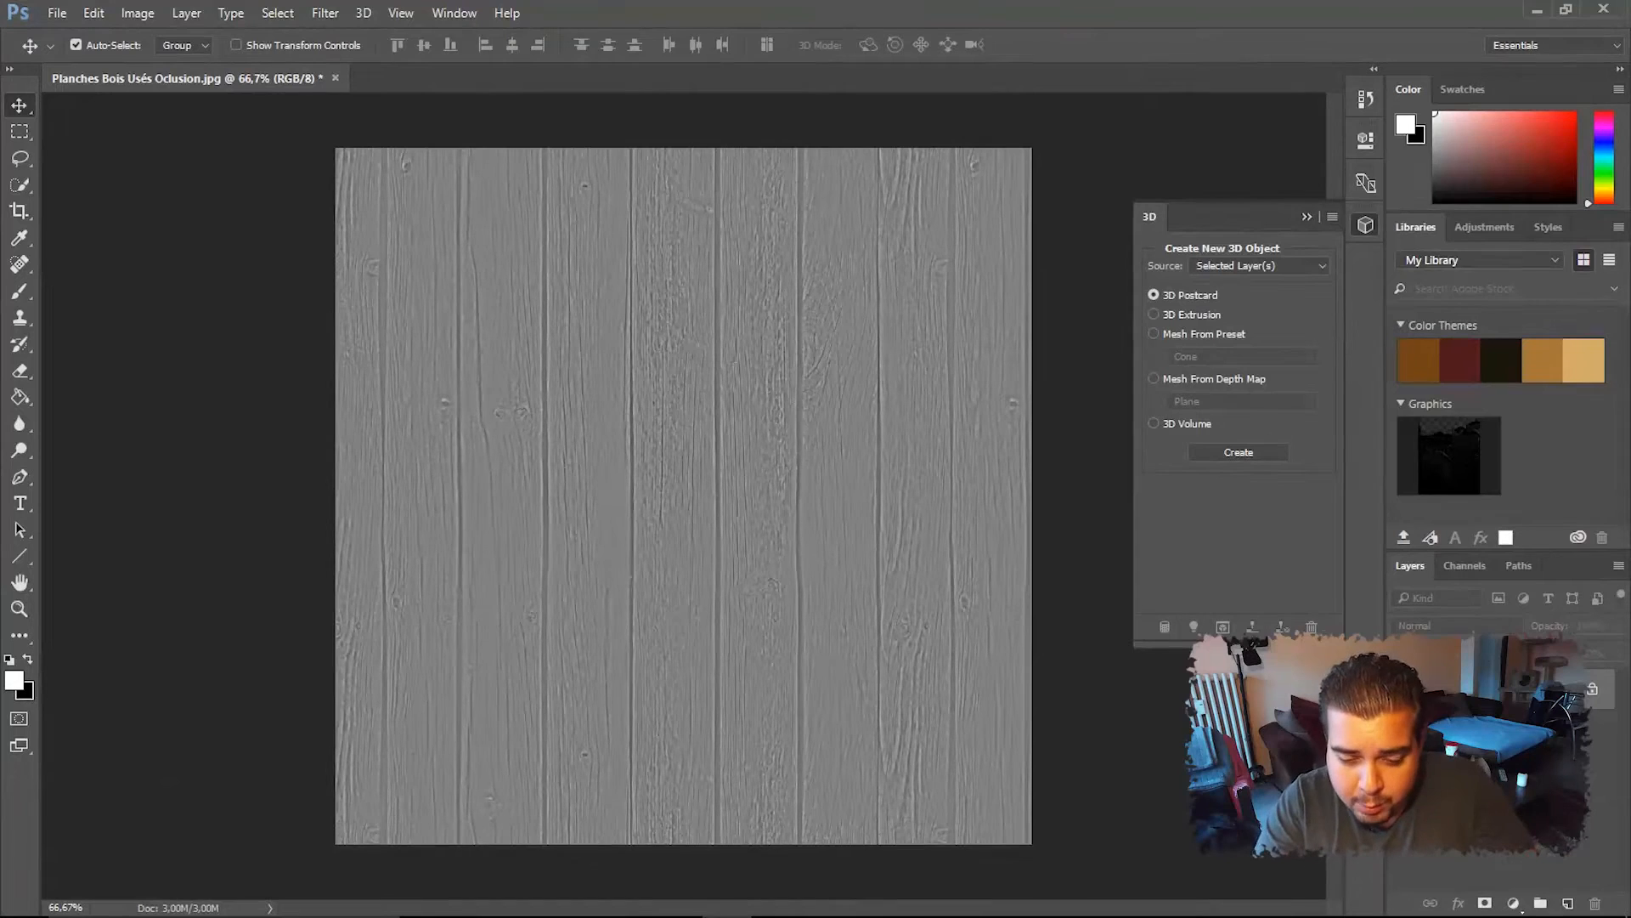
key("ctrl+alt+z")
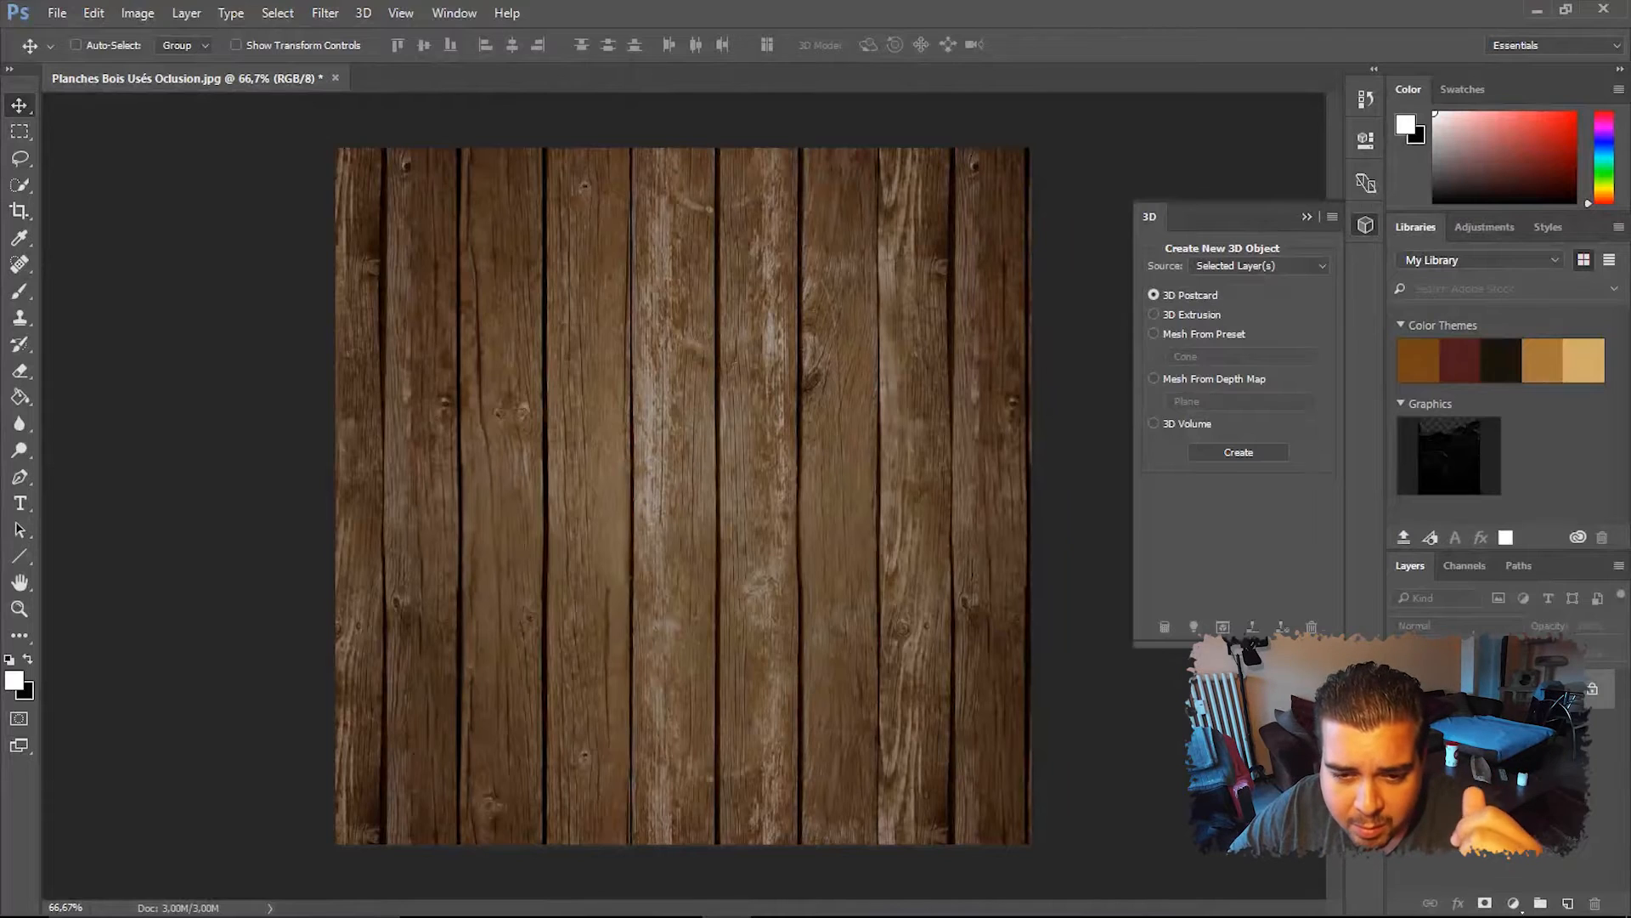
left_click(186, 13)
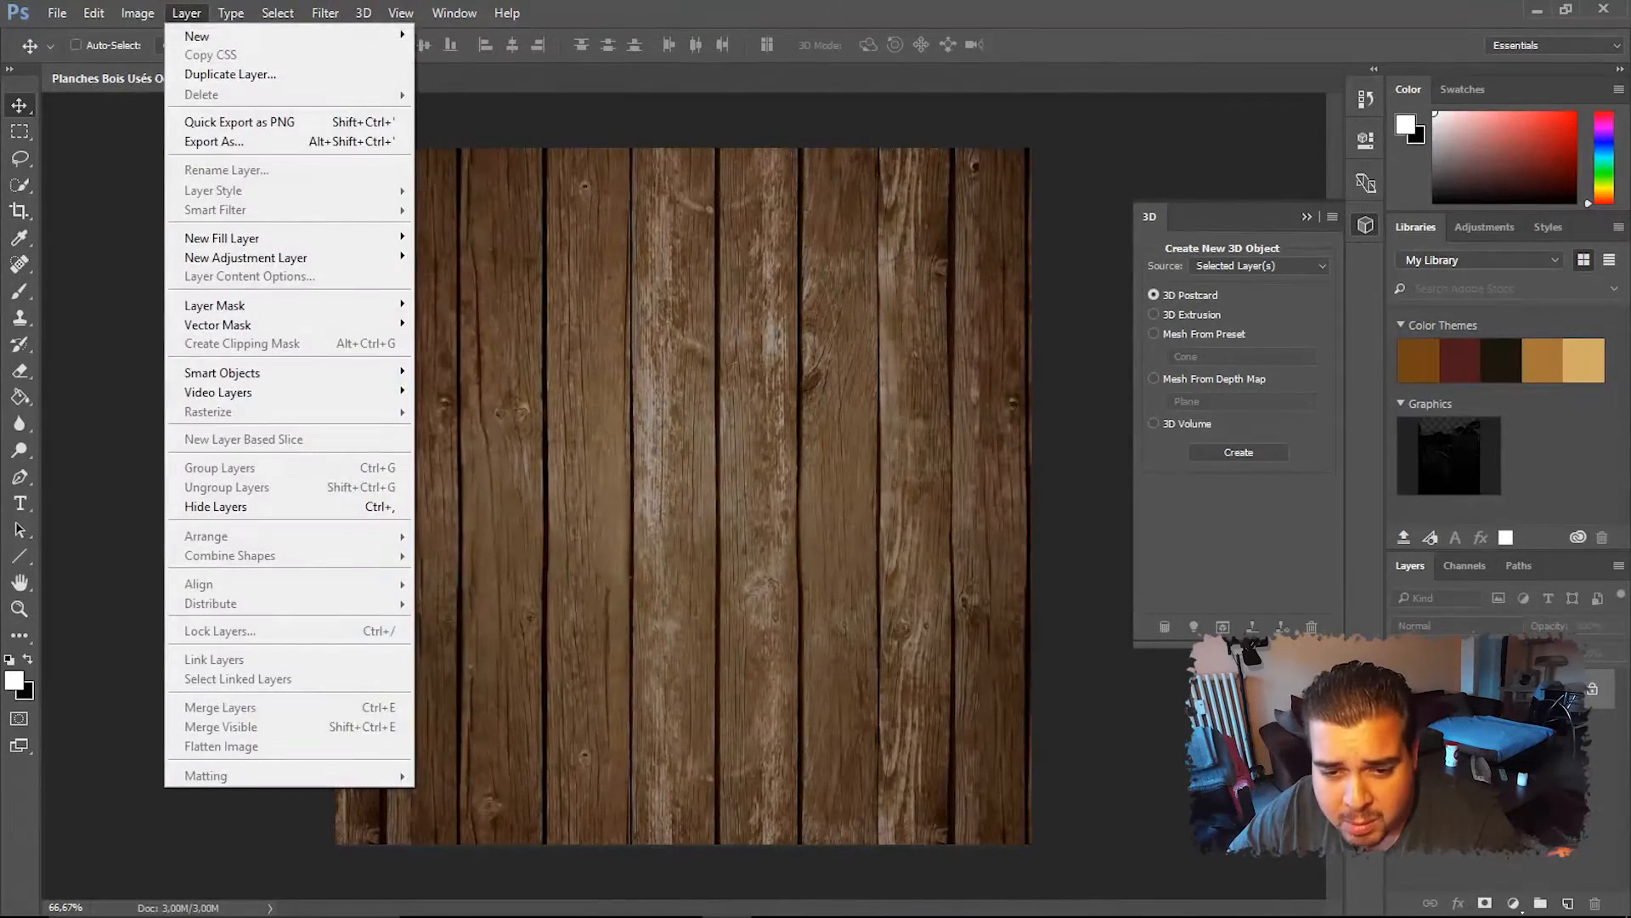
mouse_move(136, 12)
mouse_move(170, 65)
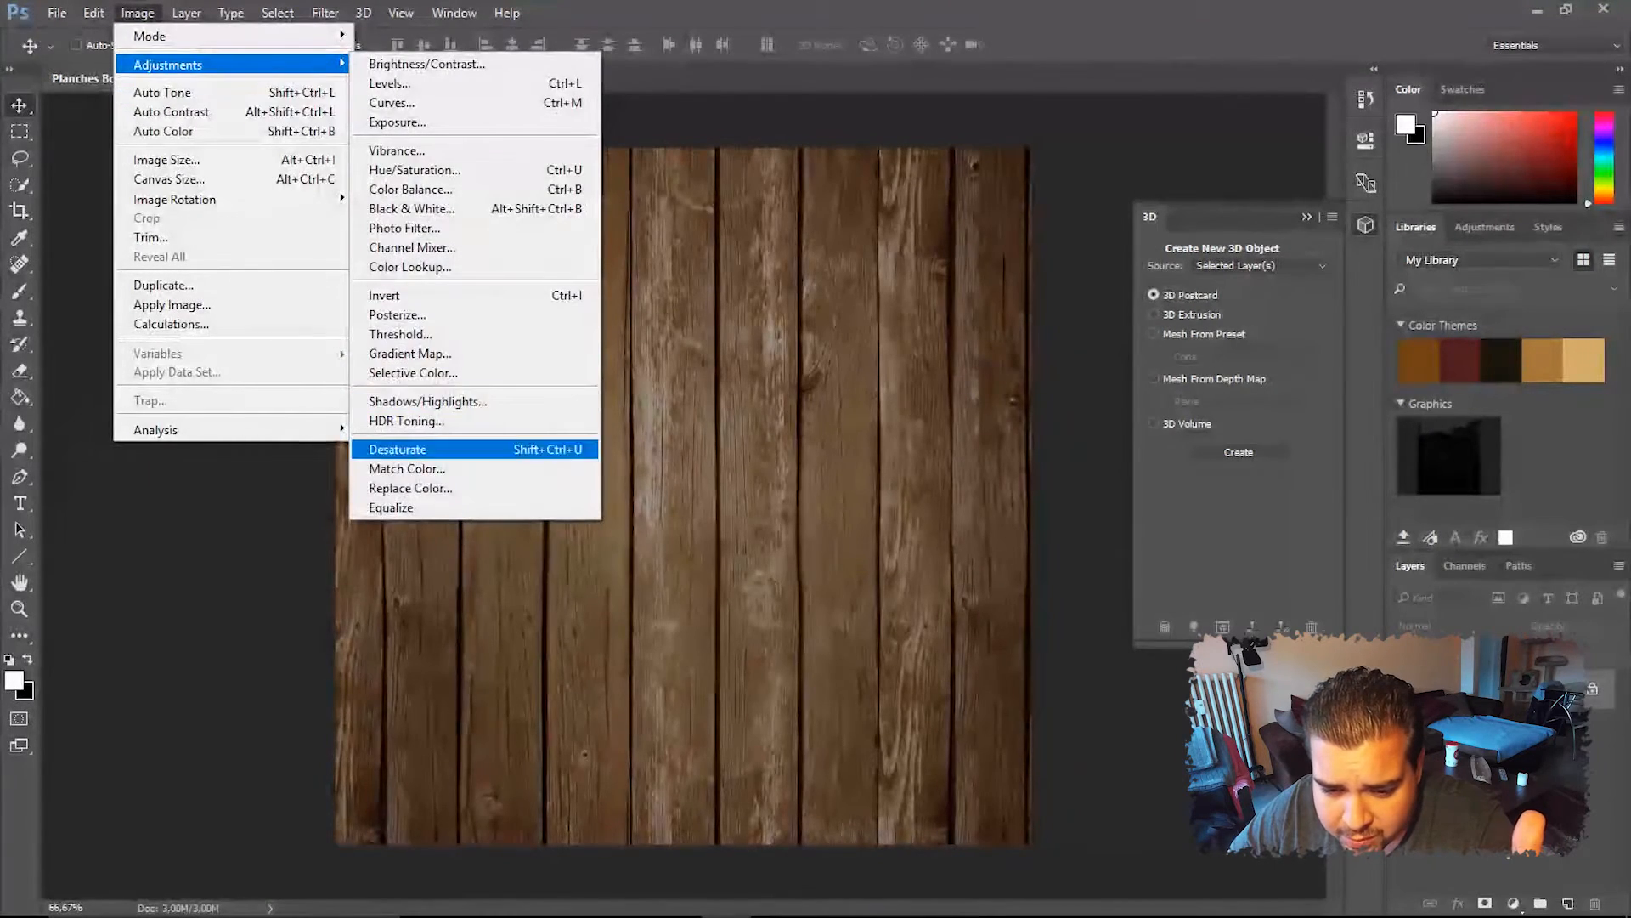
key("Return")
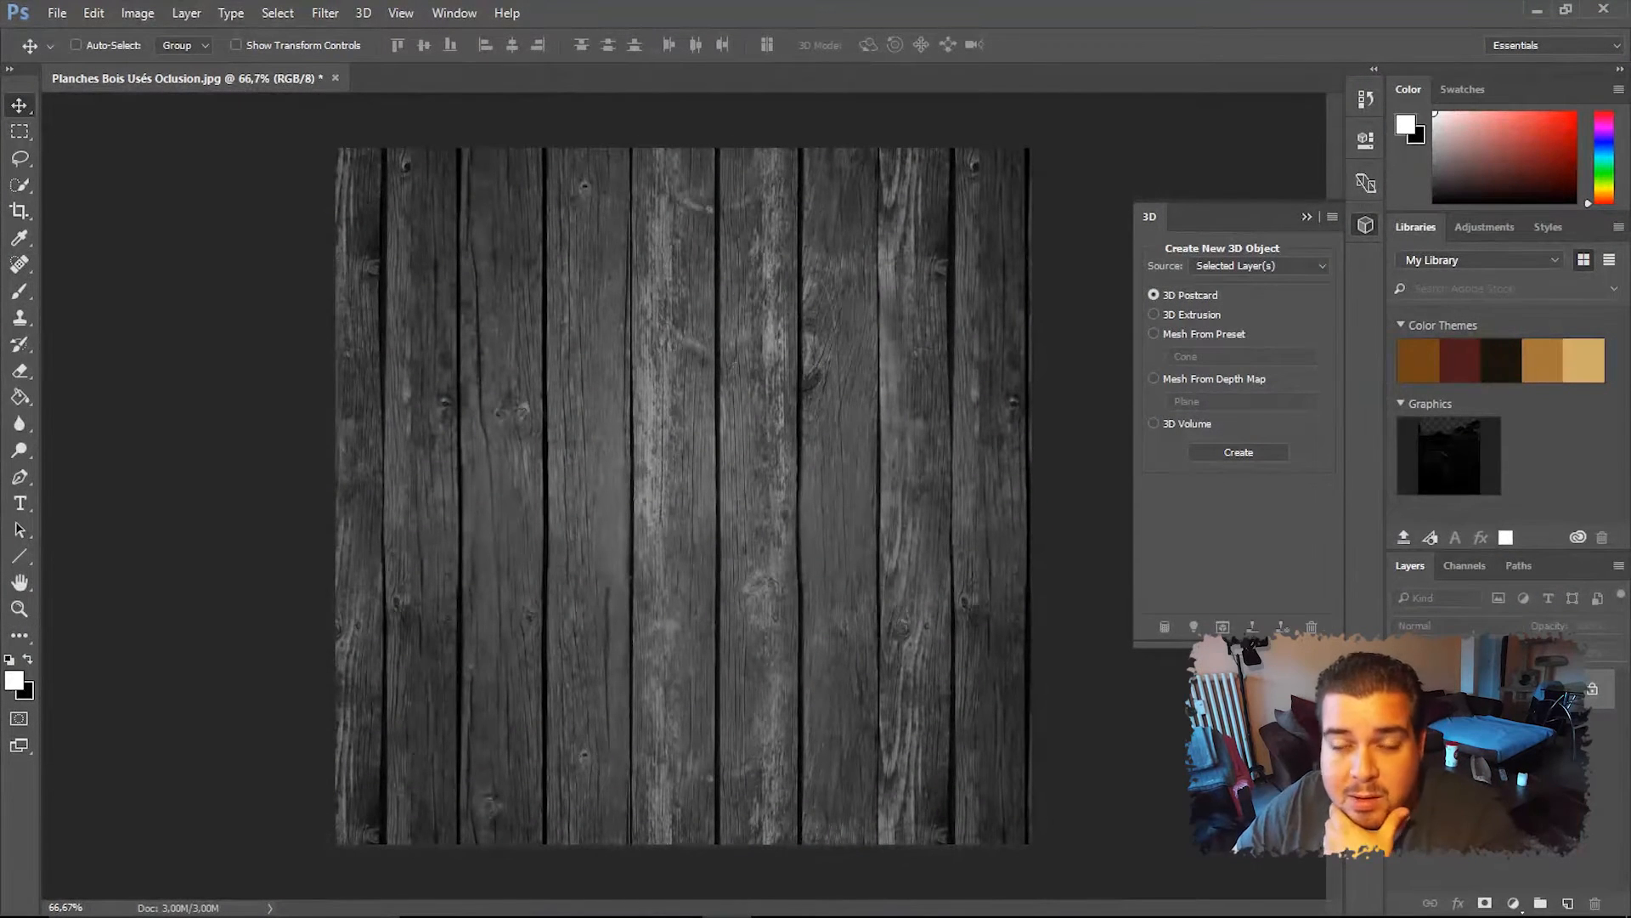
Increase the desaturated plank image's contrast with Levels, setting the highlights input to 161 and raising the shadows input above 39
left_click(137, 12)
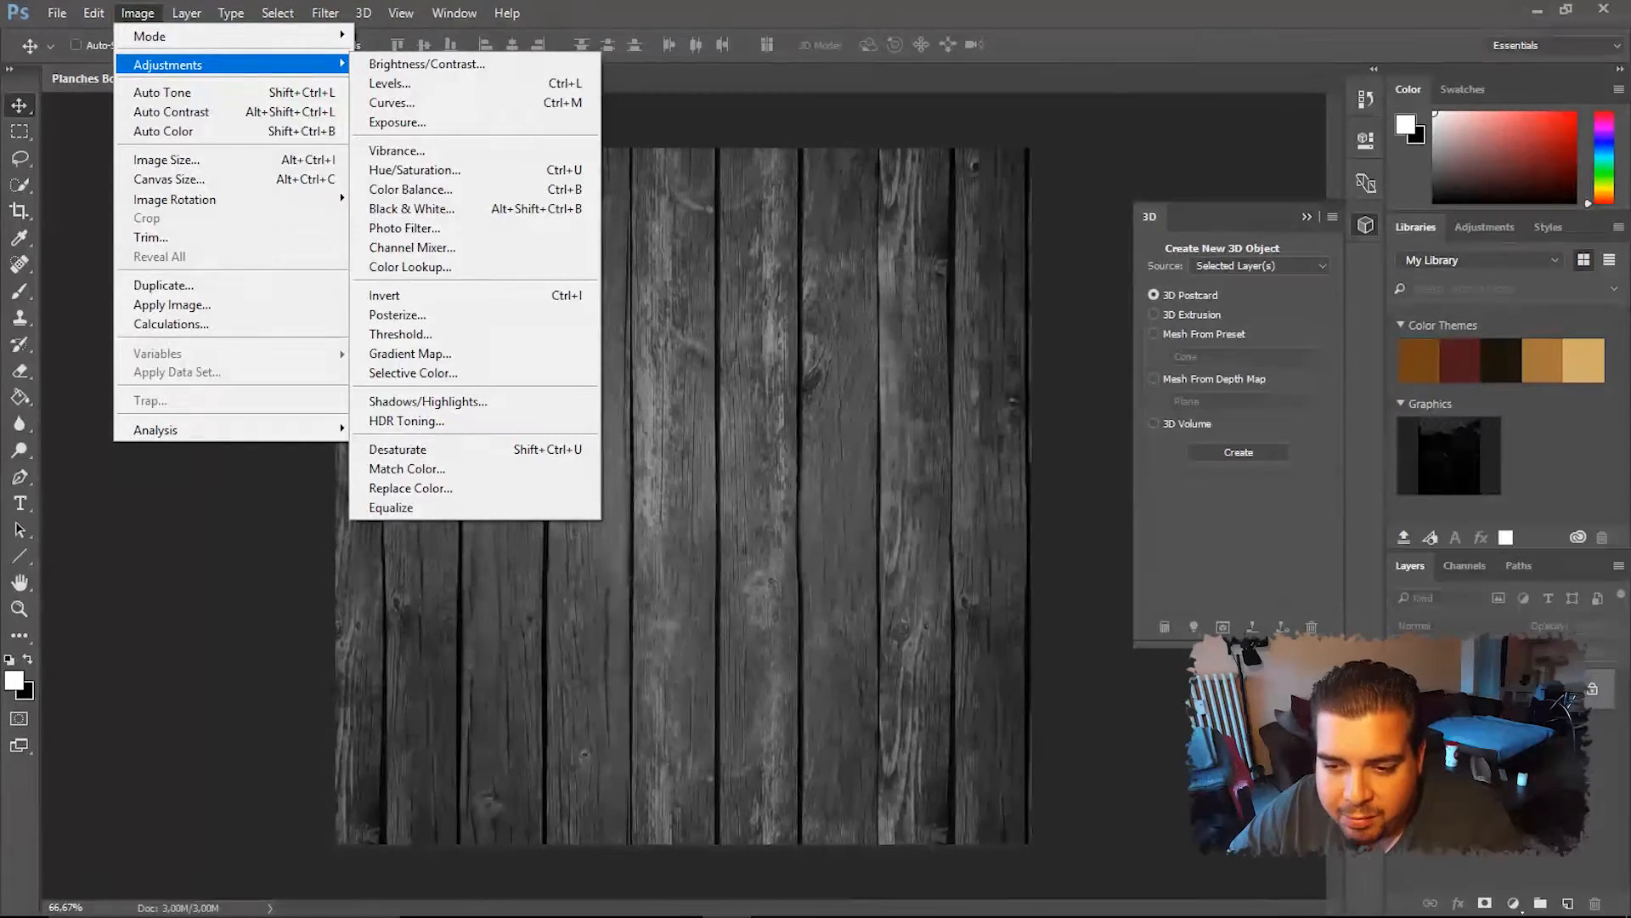
key("Escape")
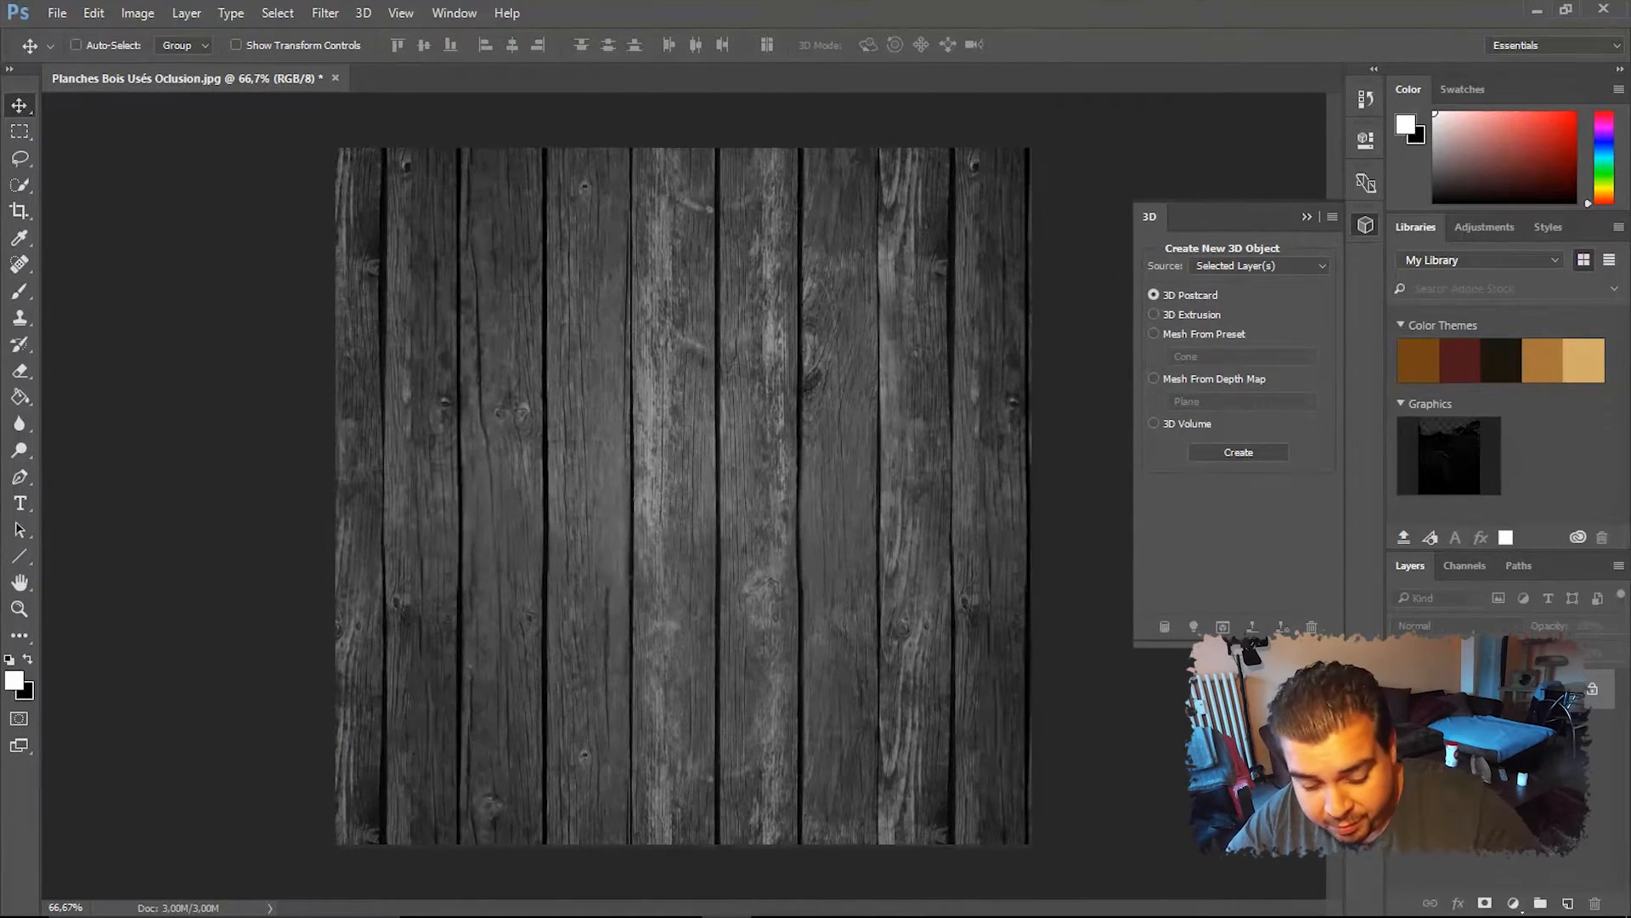
key("ctrl+l")
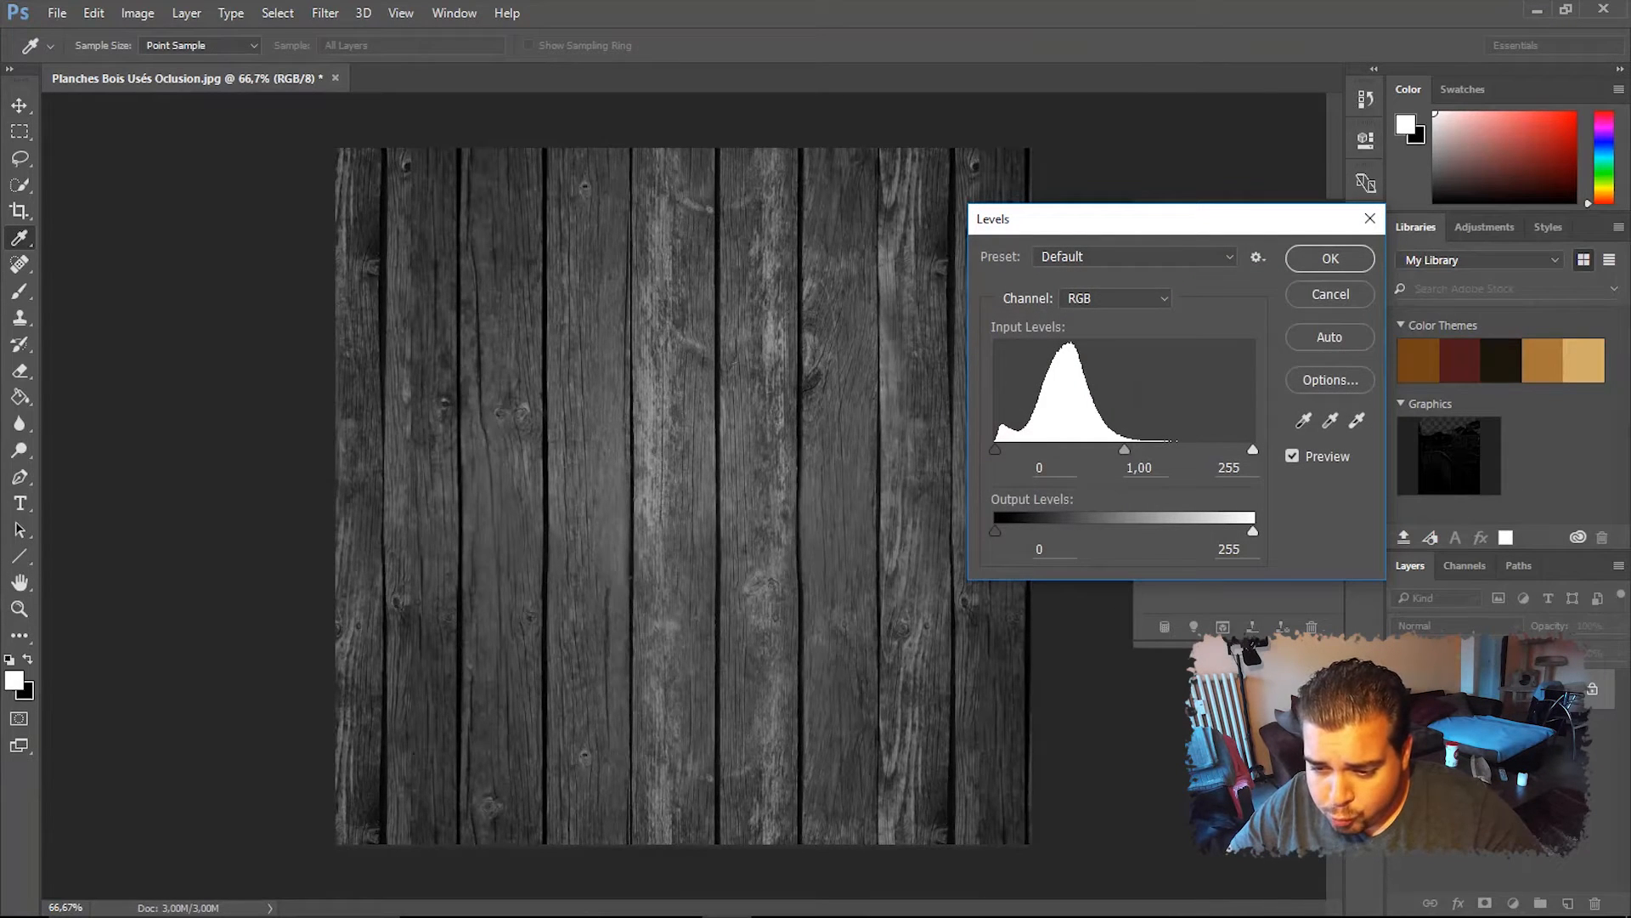
left_click_drag(1252, 449, 1128, 448)
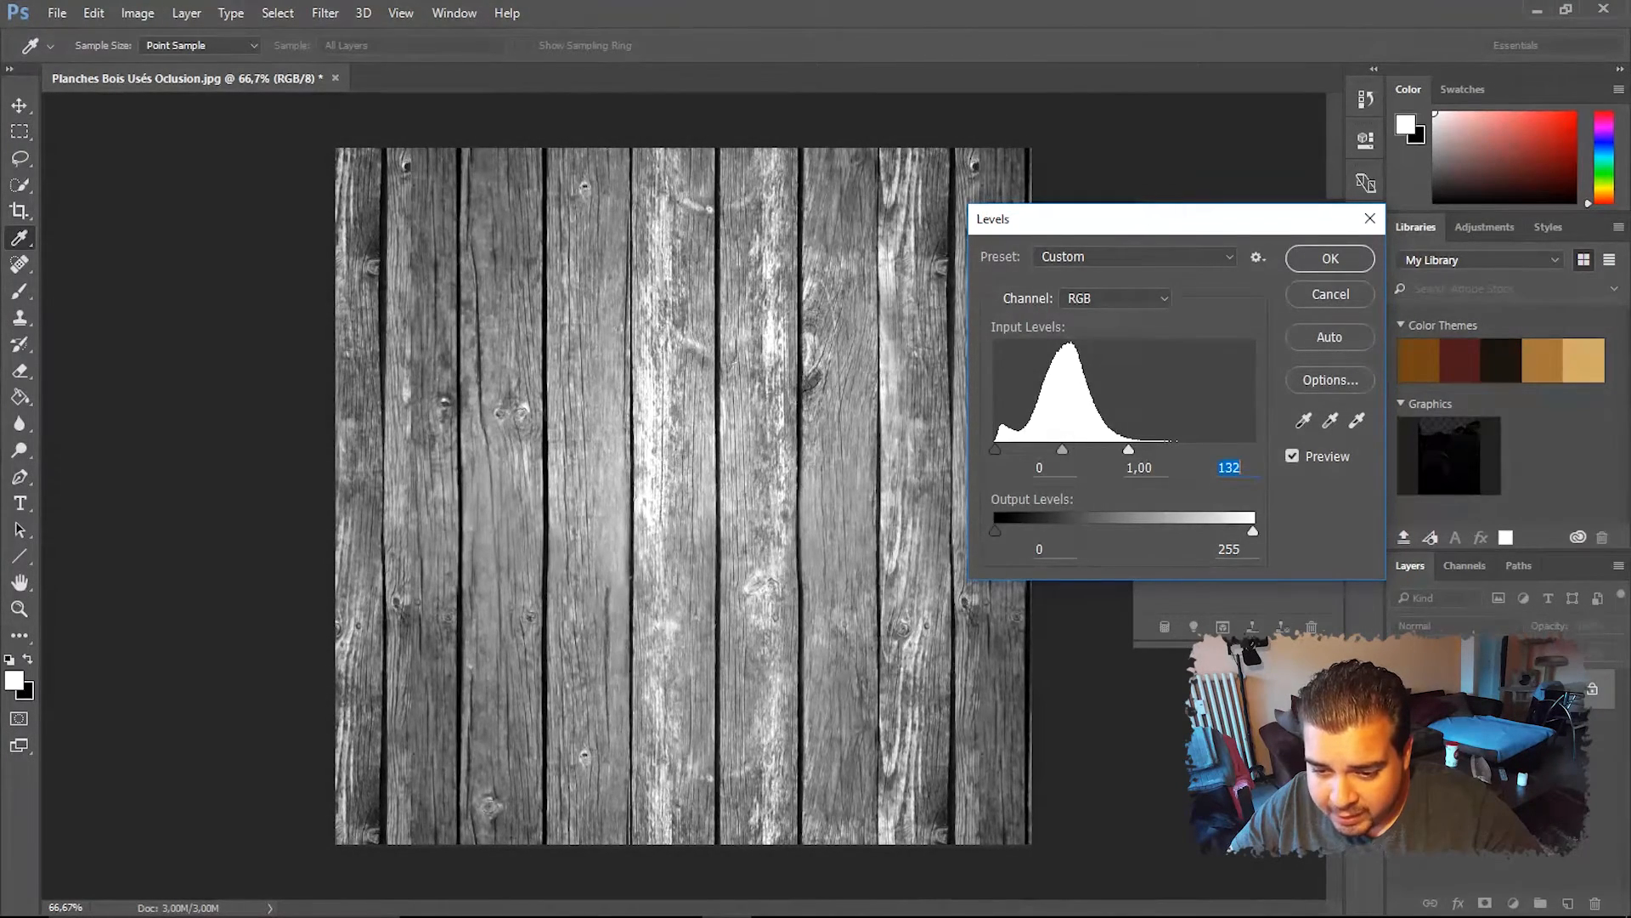
left_click_drag(995, 448, 1158, 449)
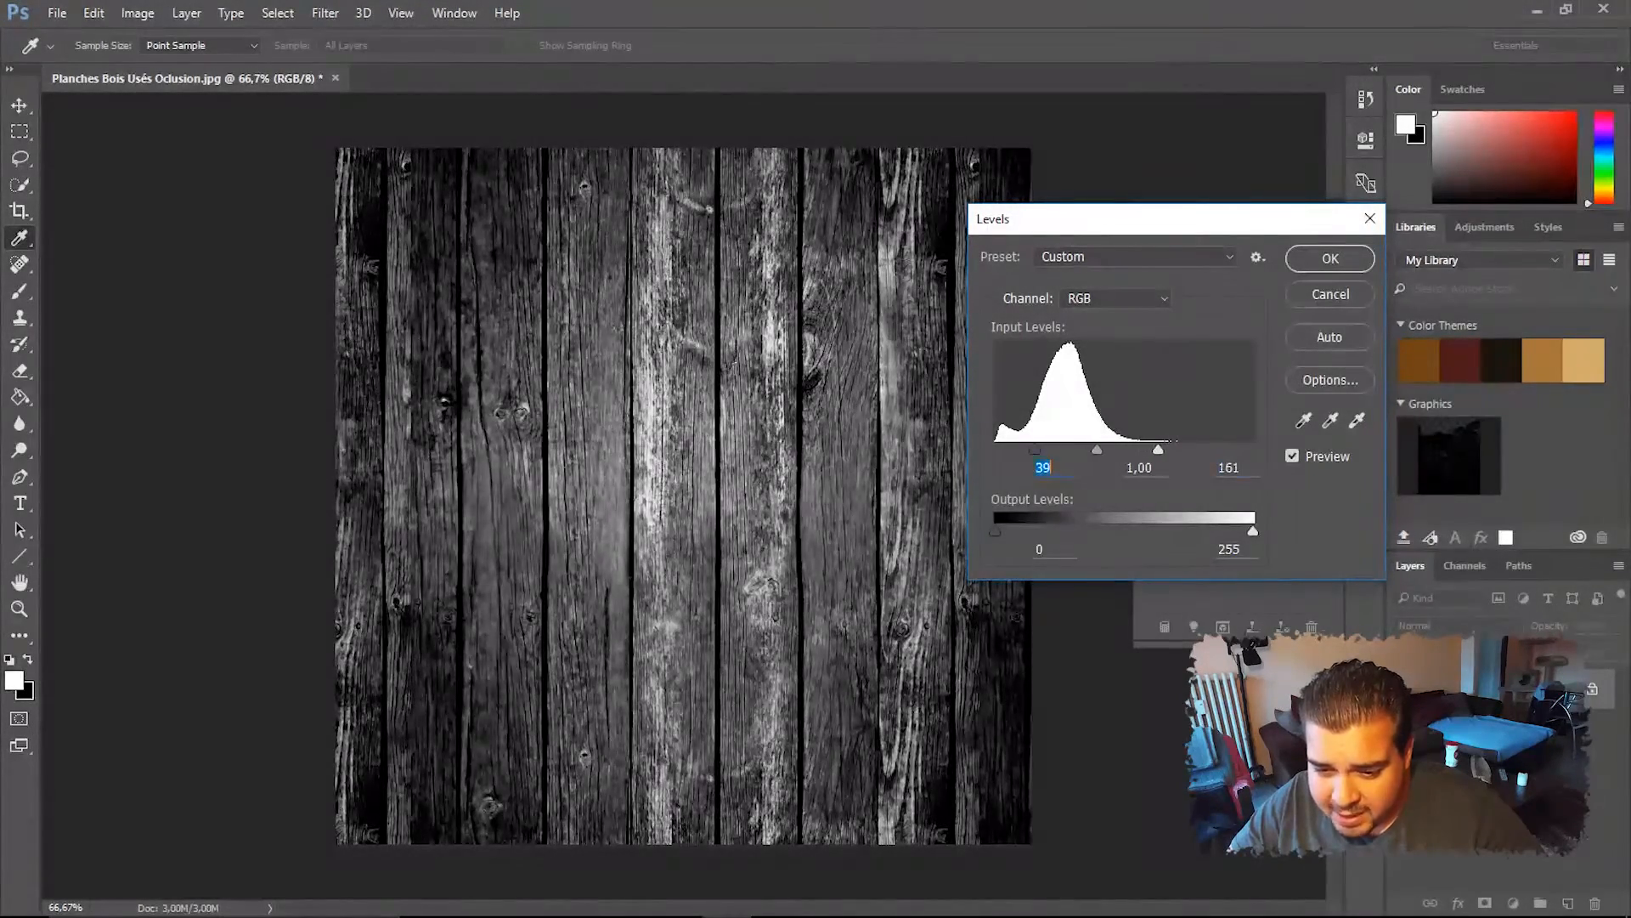
left_click_drag(1034, 448, 1061, 448)
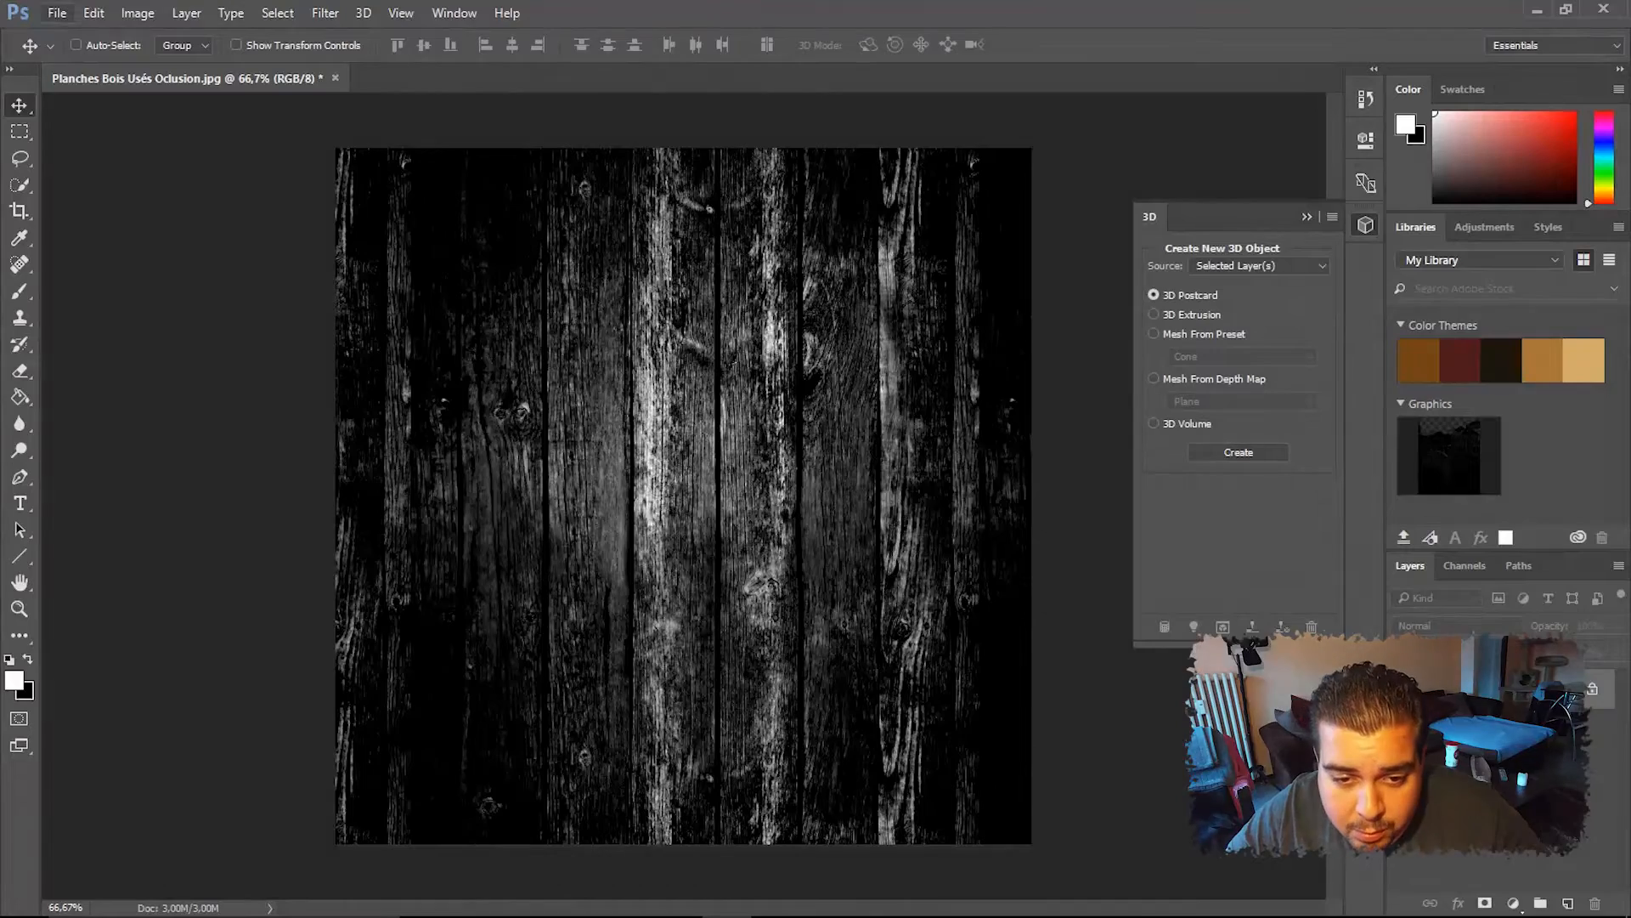
Save the contrasted black-and-white image as Planches Bois Usés Spec.jpg in the Textures Bois folder at JPEG quality 12
left_click(57, 13)
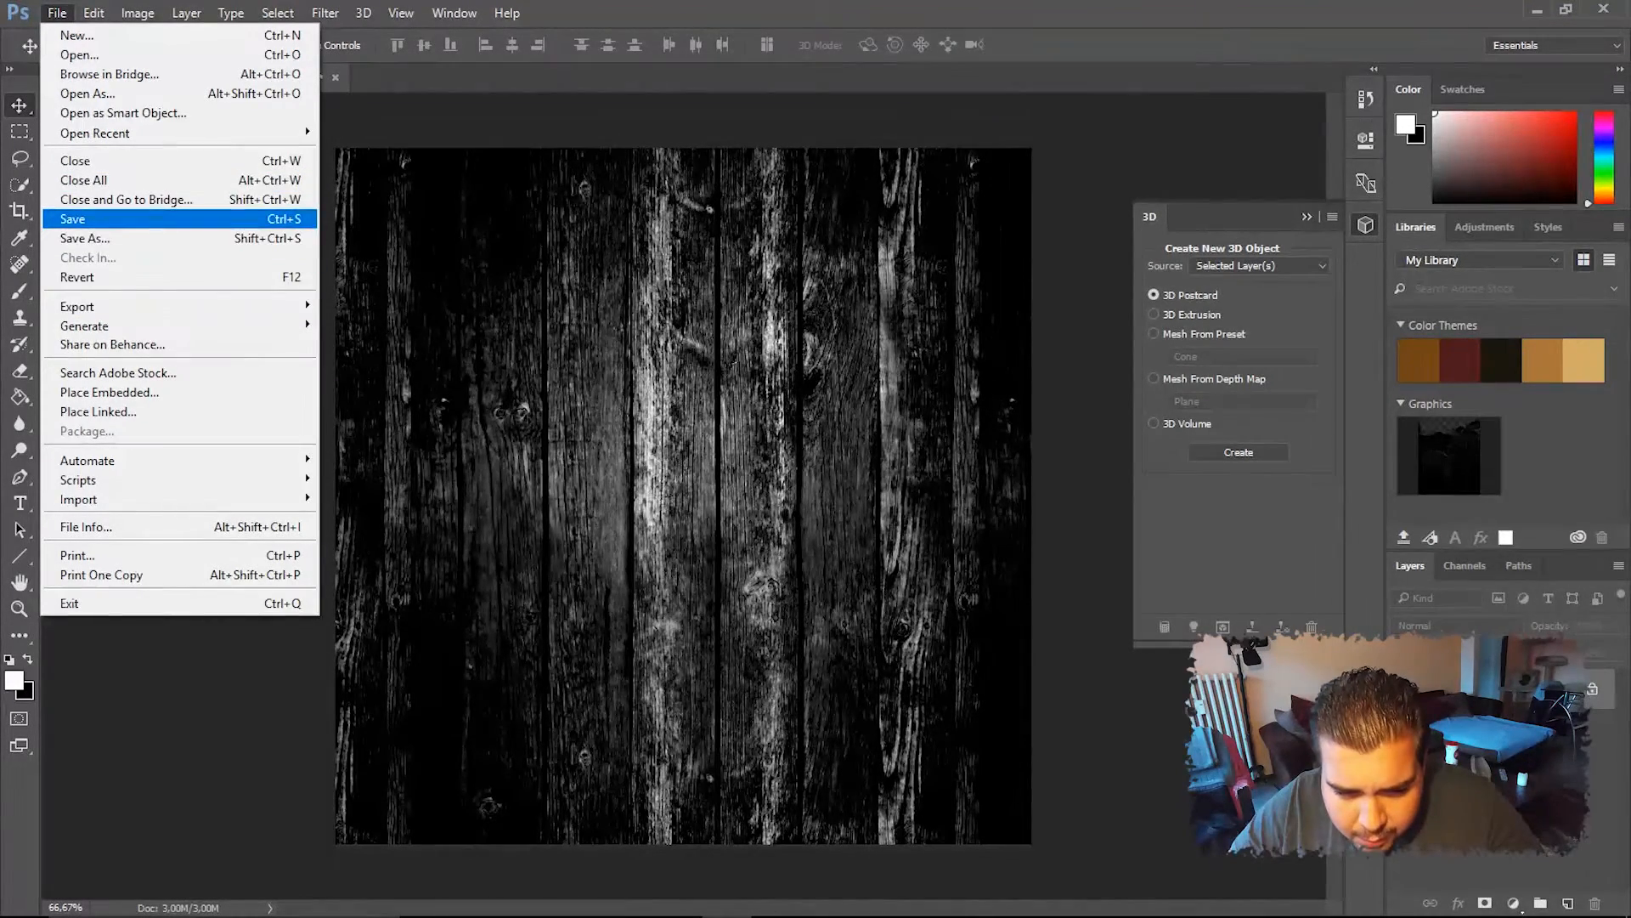
left_click(85, 238)
left_click(246, 631)
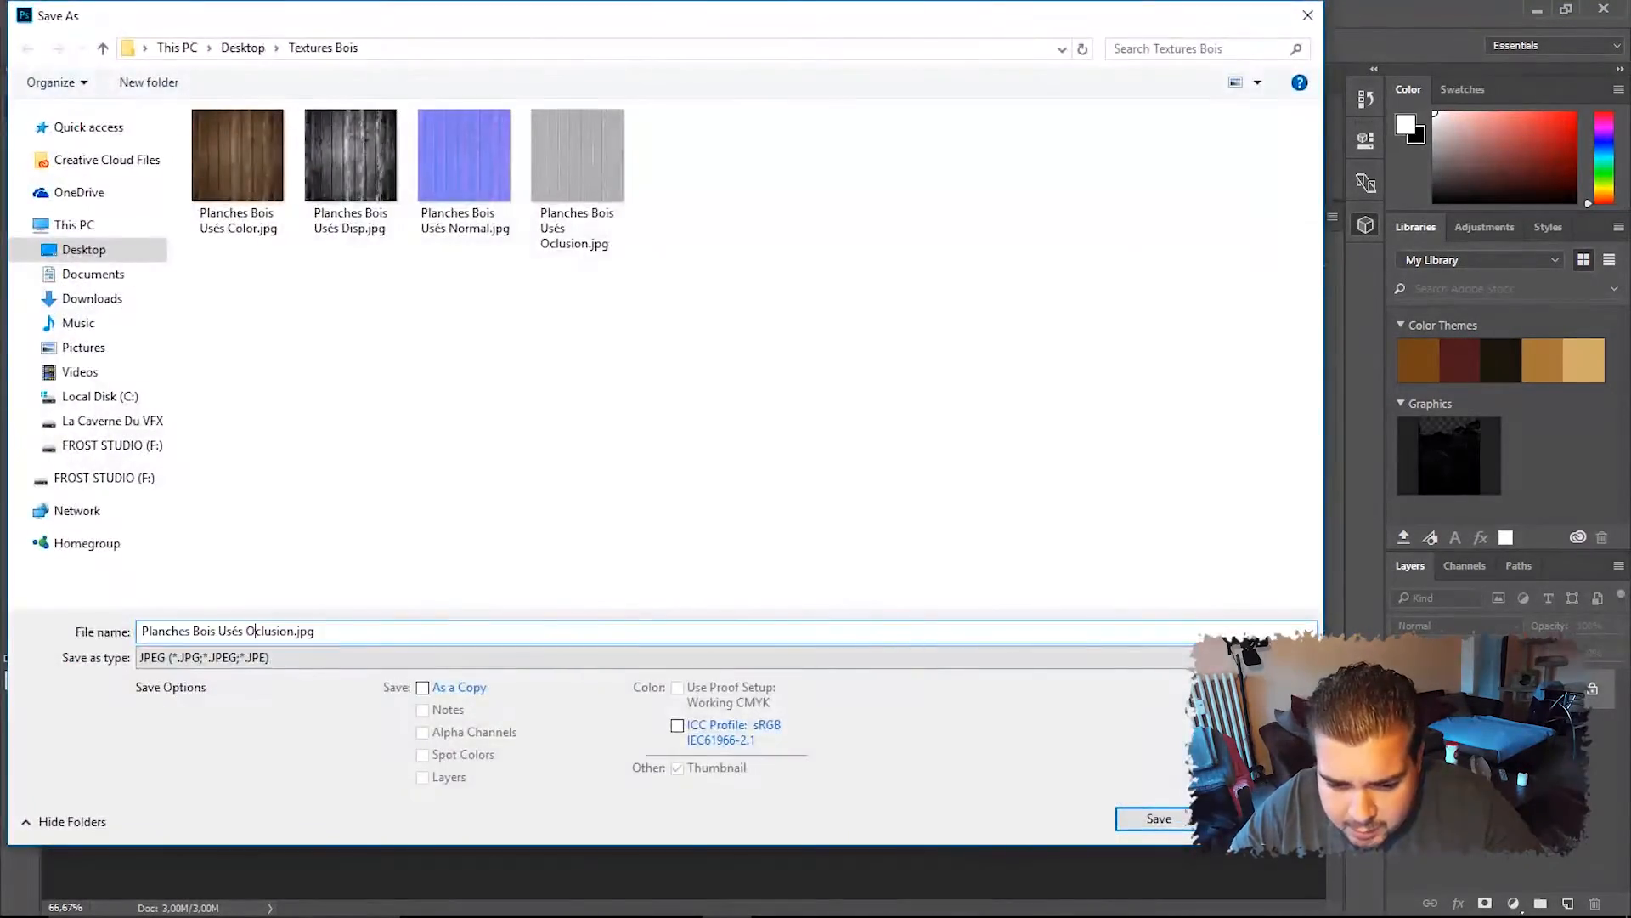
left_click_drag(246, 631, 280, 631)
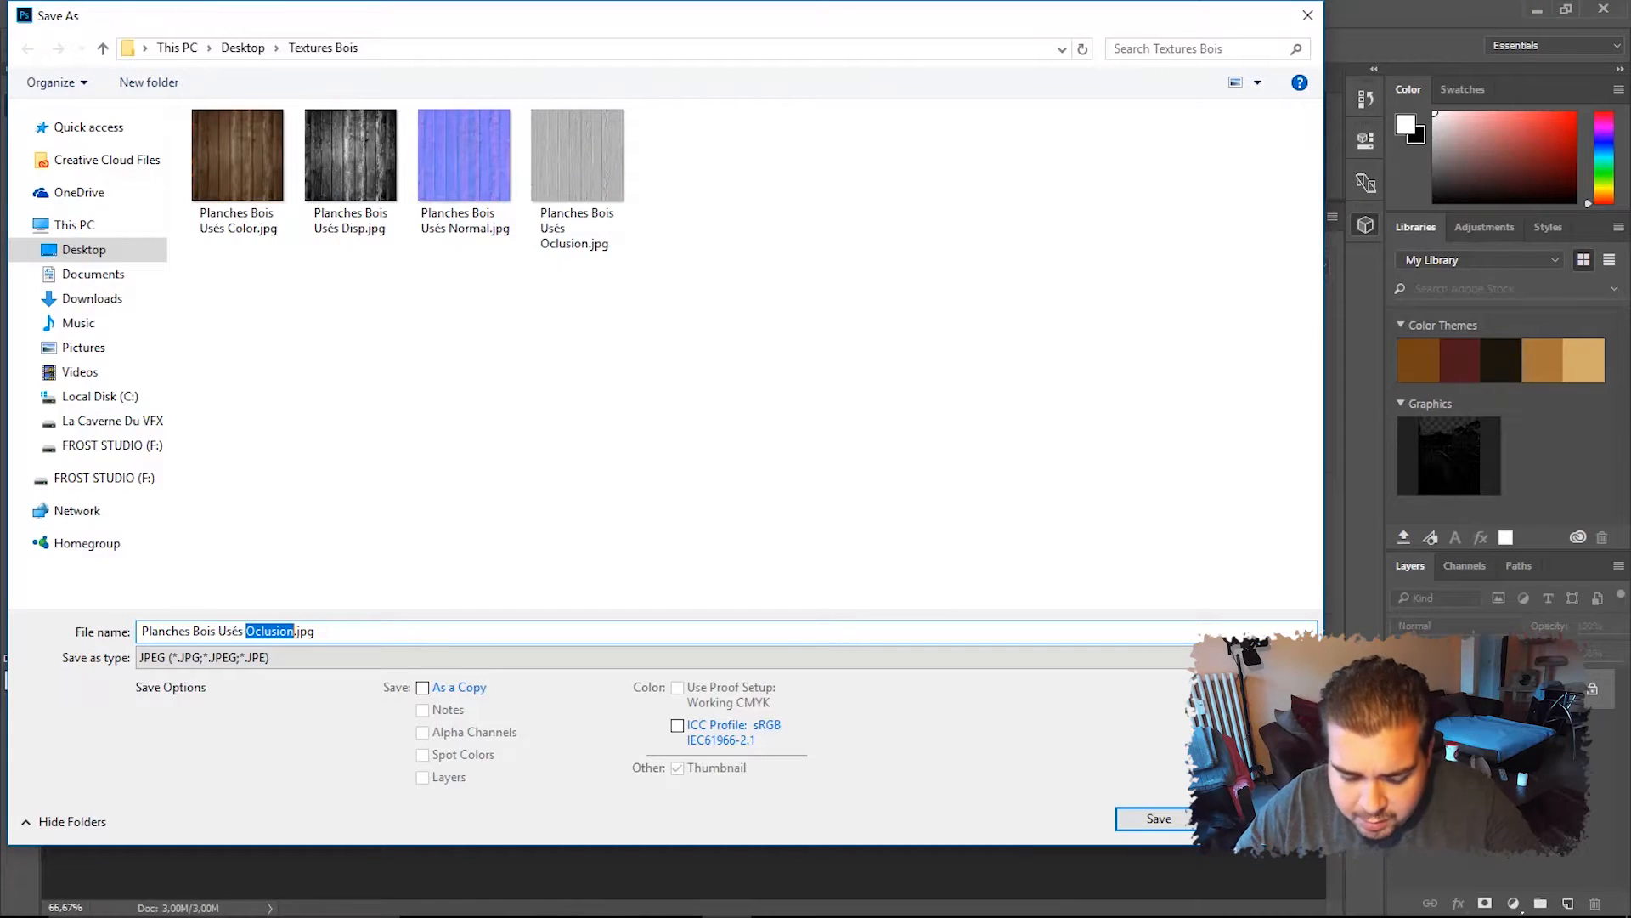
type("Spec")
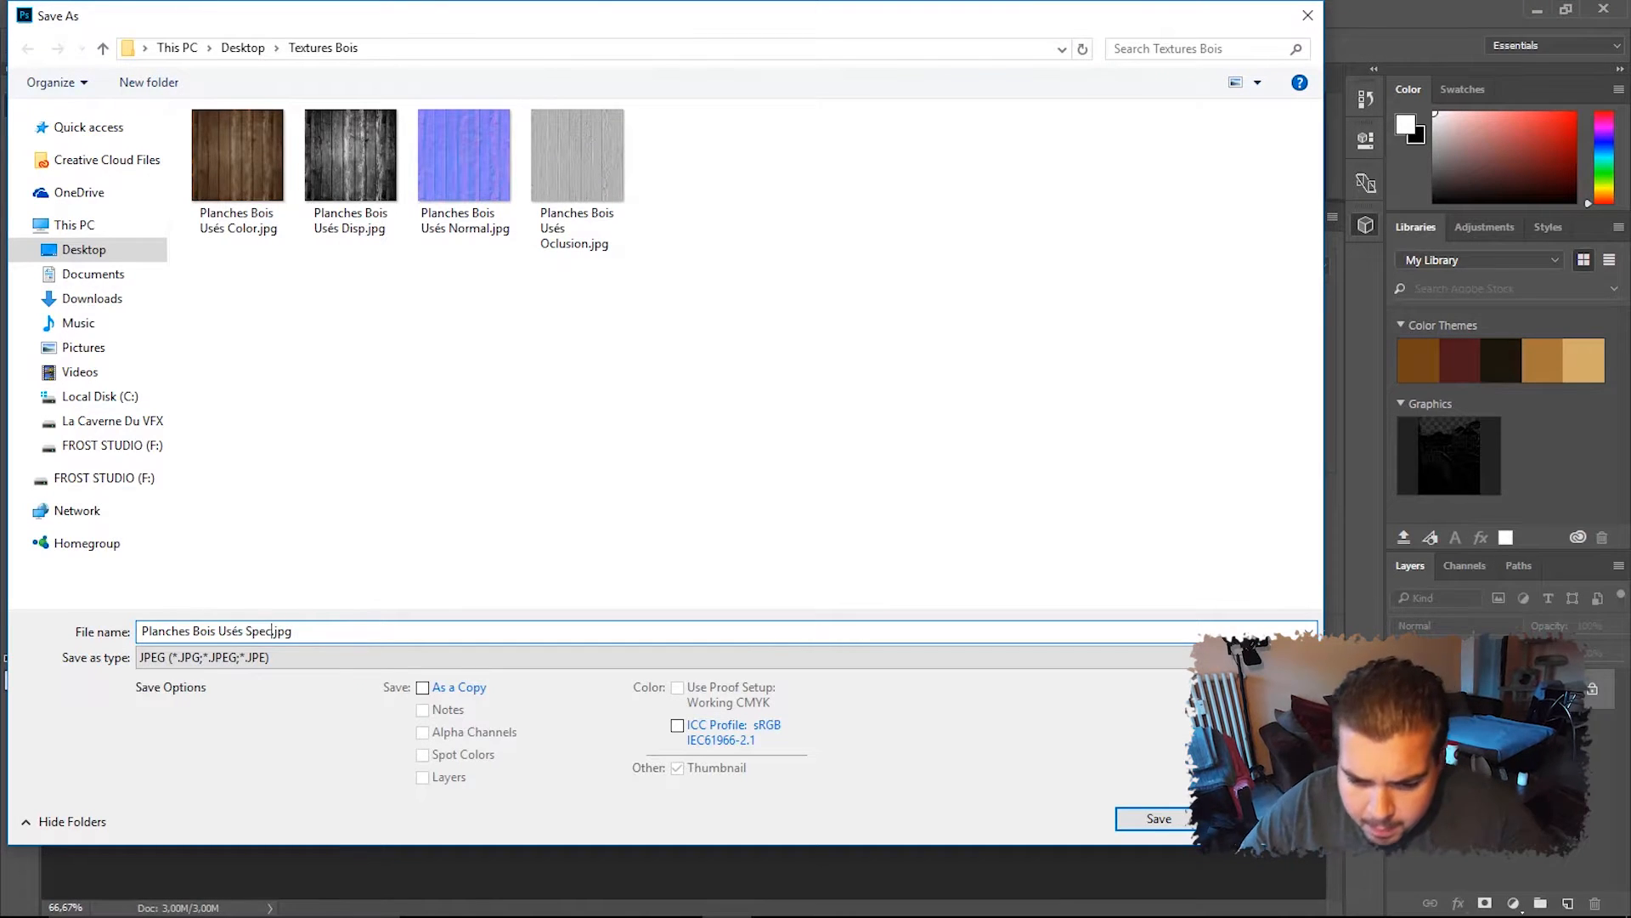
key("Return")
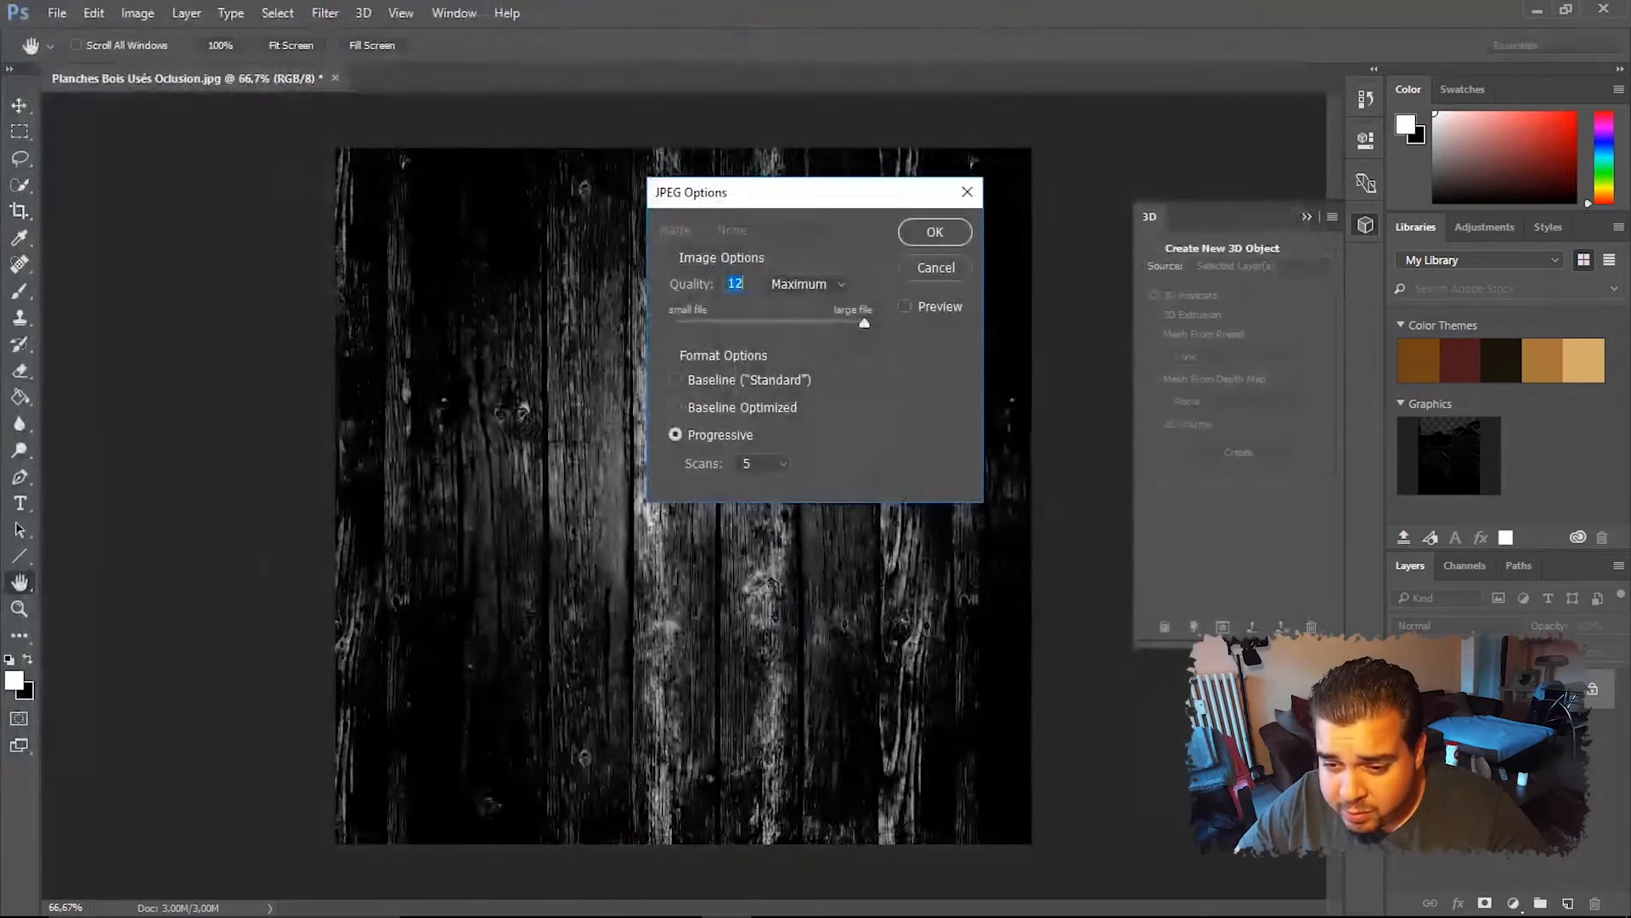
key("Return")
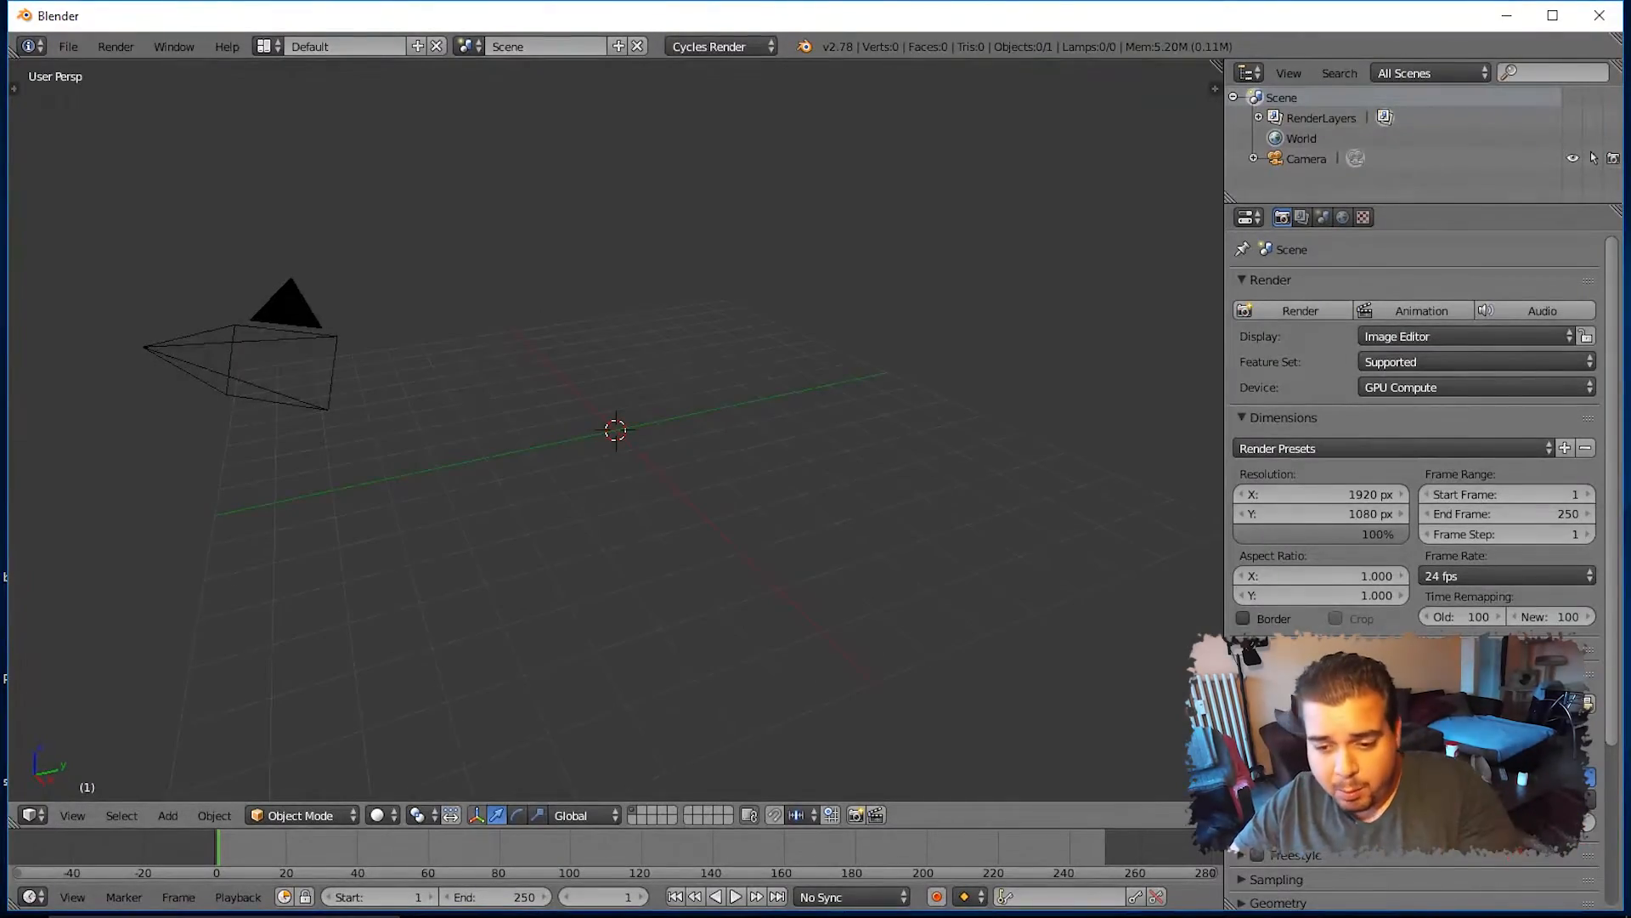
Switch to Blender, add a plane mesh at the scene centre and scale it by 5
key("shift+a")
mouse_move(965, 368)
left_click(1099, 368)
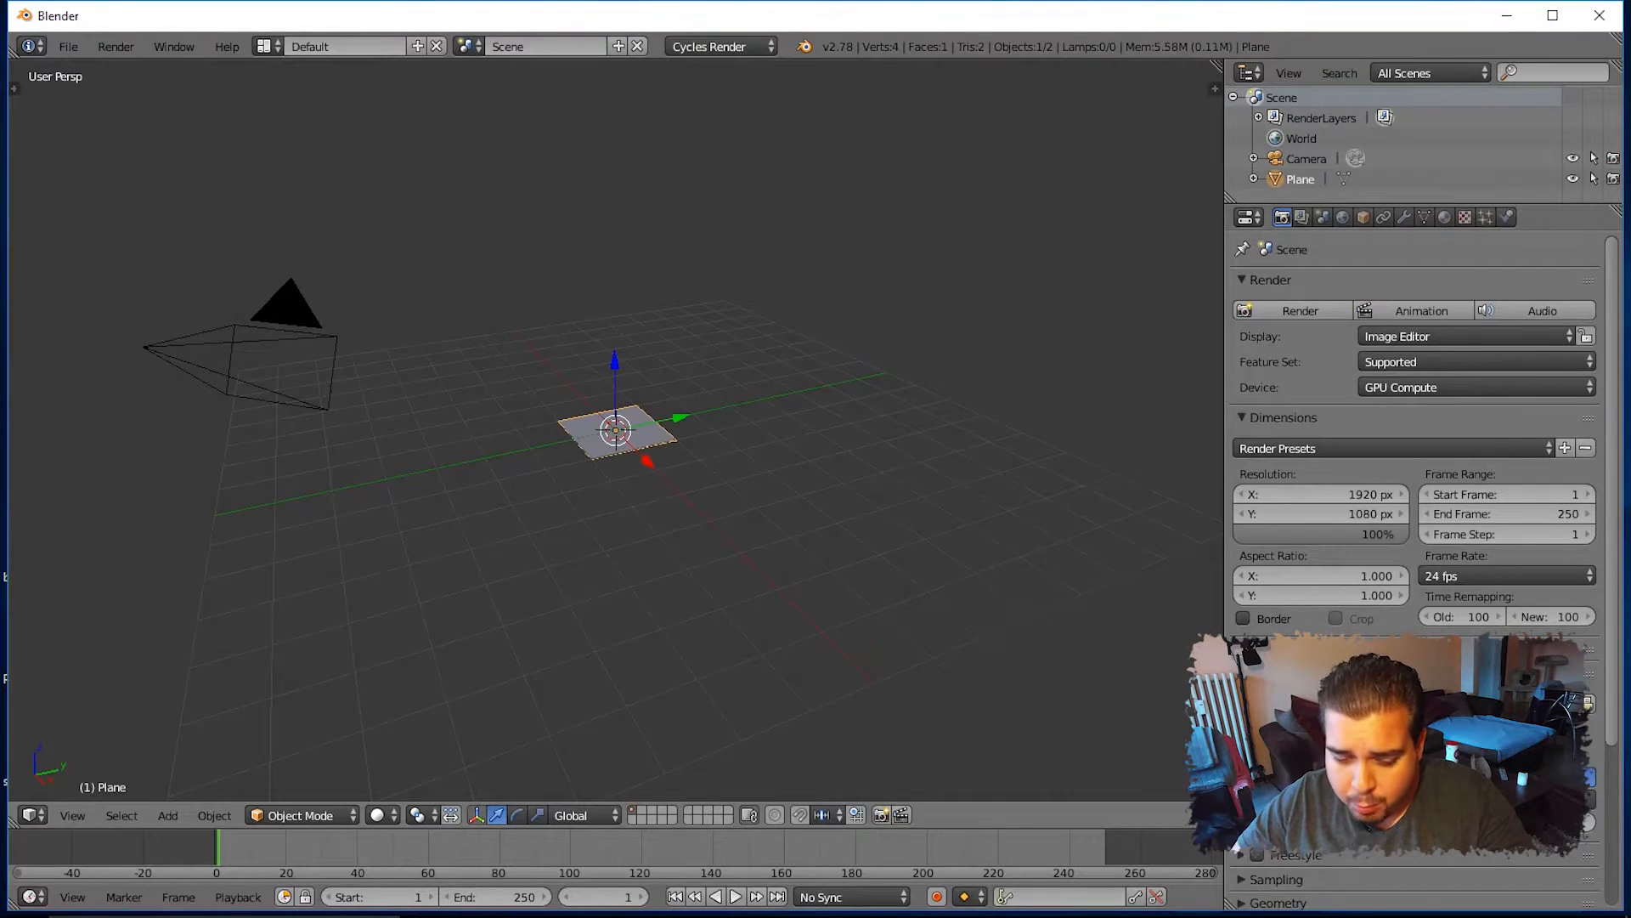
key("s")
key("5")
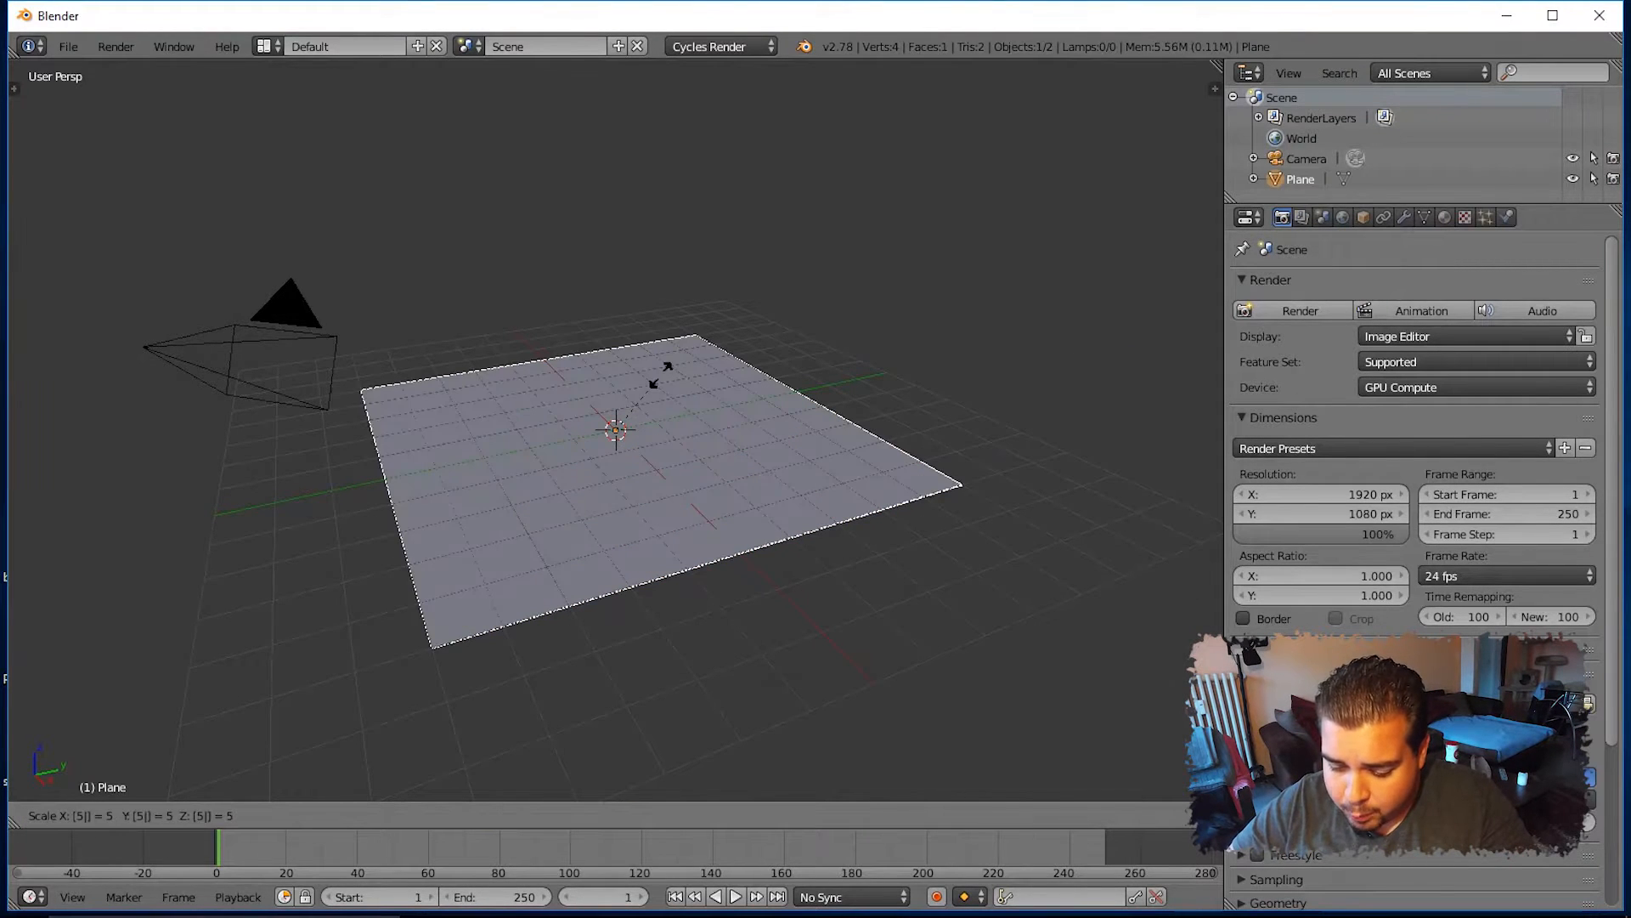
key("Return")
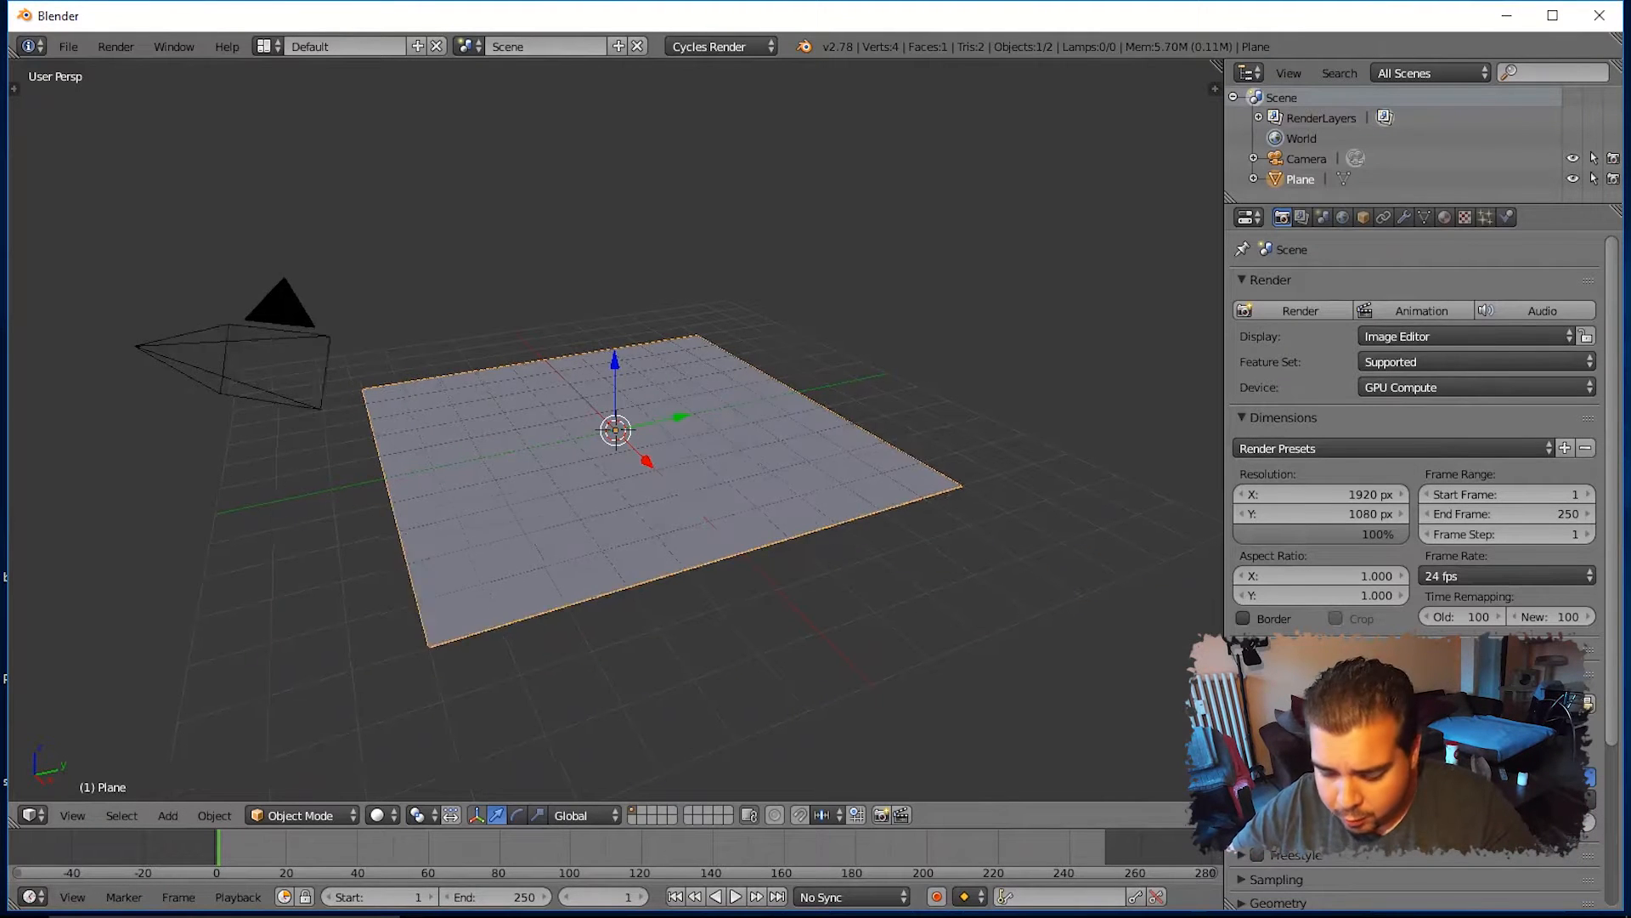
Check how the enlarged plane is framed from the camera's viewpoint
key("shift+z")
key("KP_0")
middle_click_drag(654, 455, 618, 390)
scroll(611, 408, "down", 2)
scroll(611, 416, "up", 2)
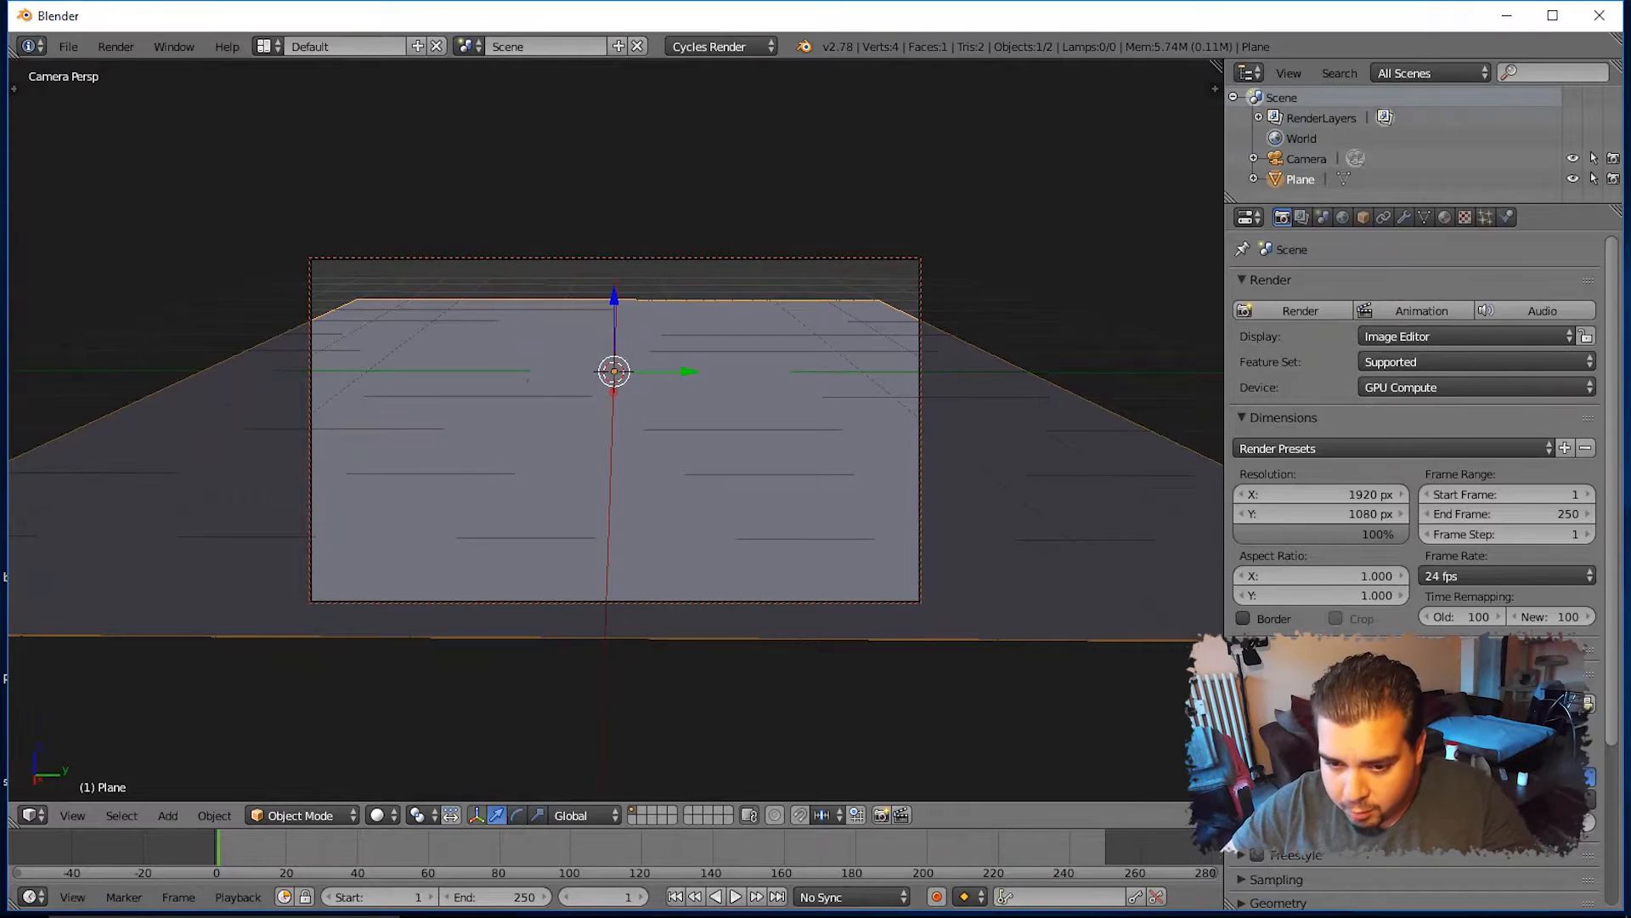
key("KP_0")
Add a UV sphere mesh at the centre of the plane and scale it by 0.5
key("a")
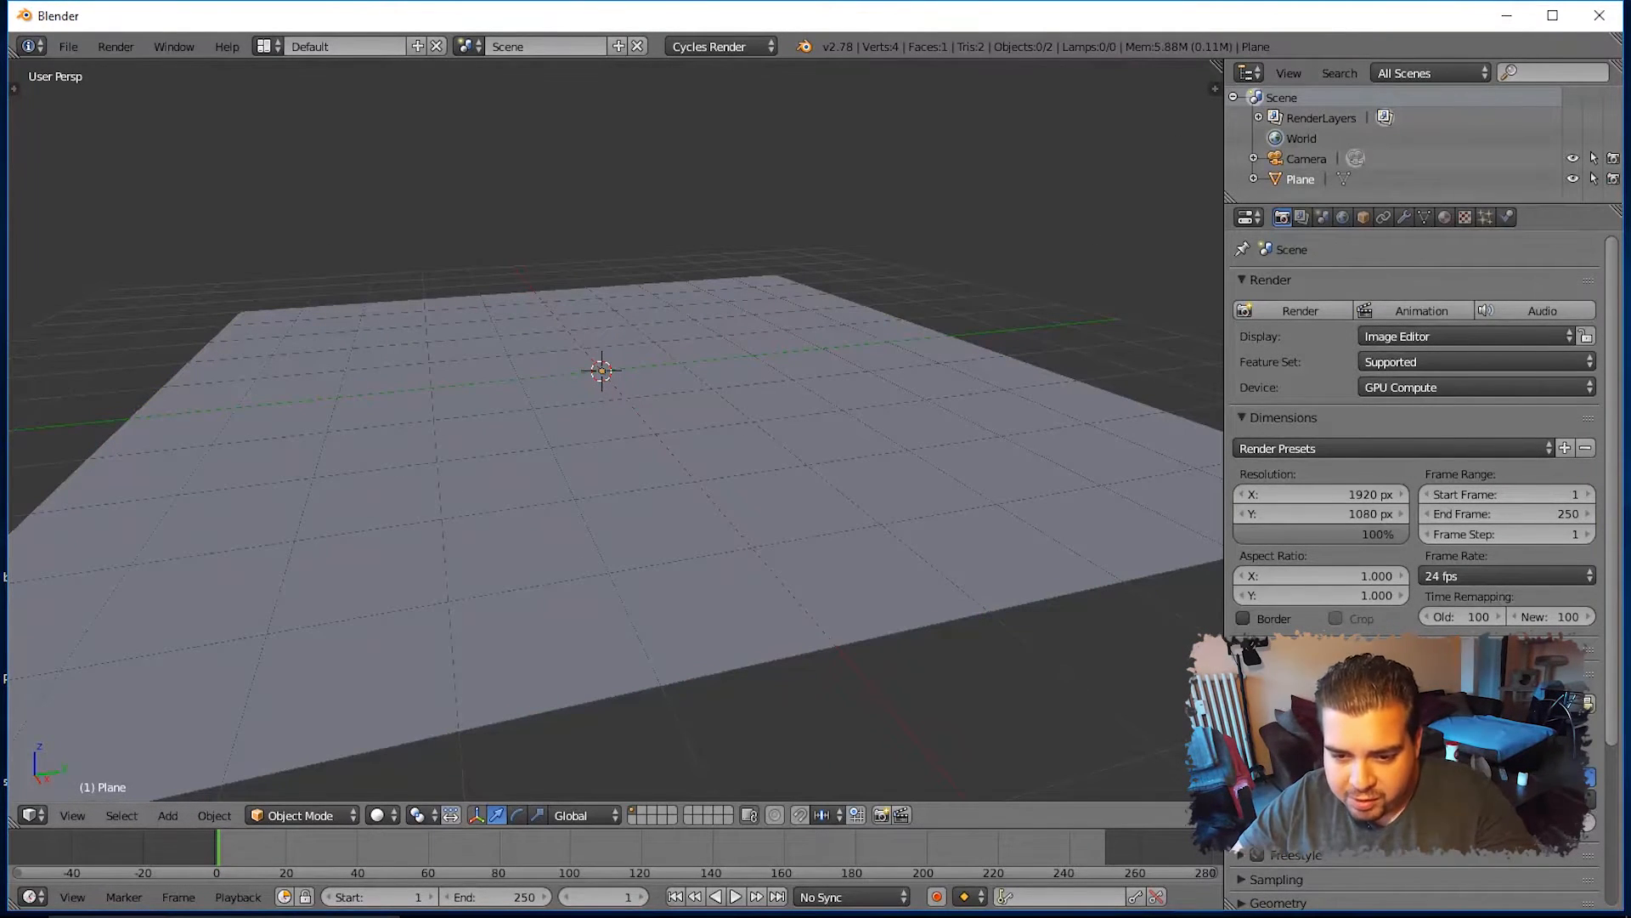
key("shift+a")
mouse_move(561, 407)
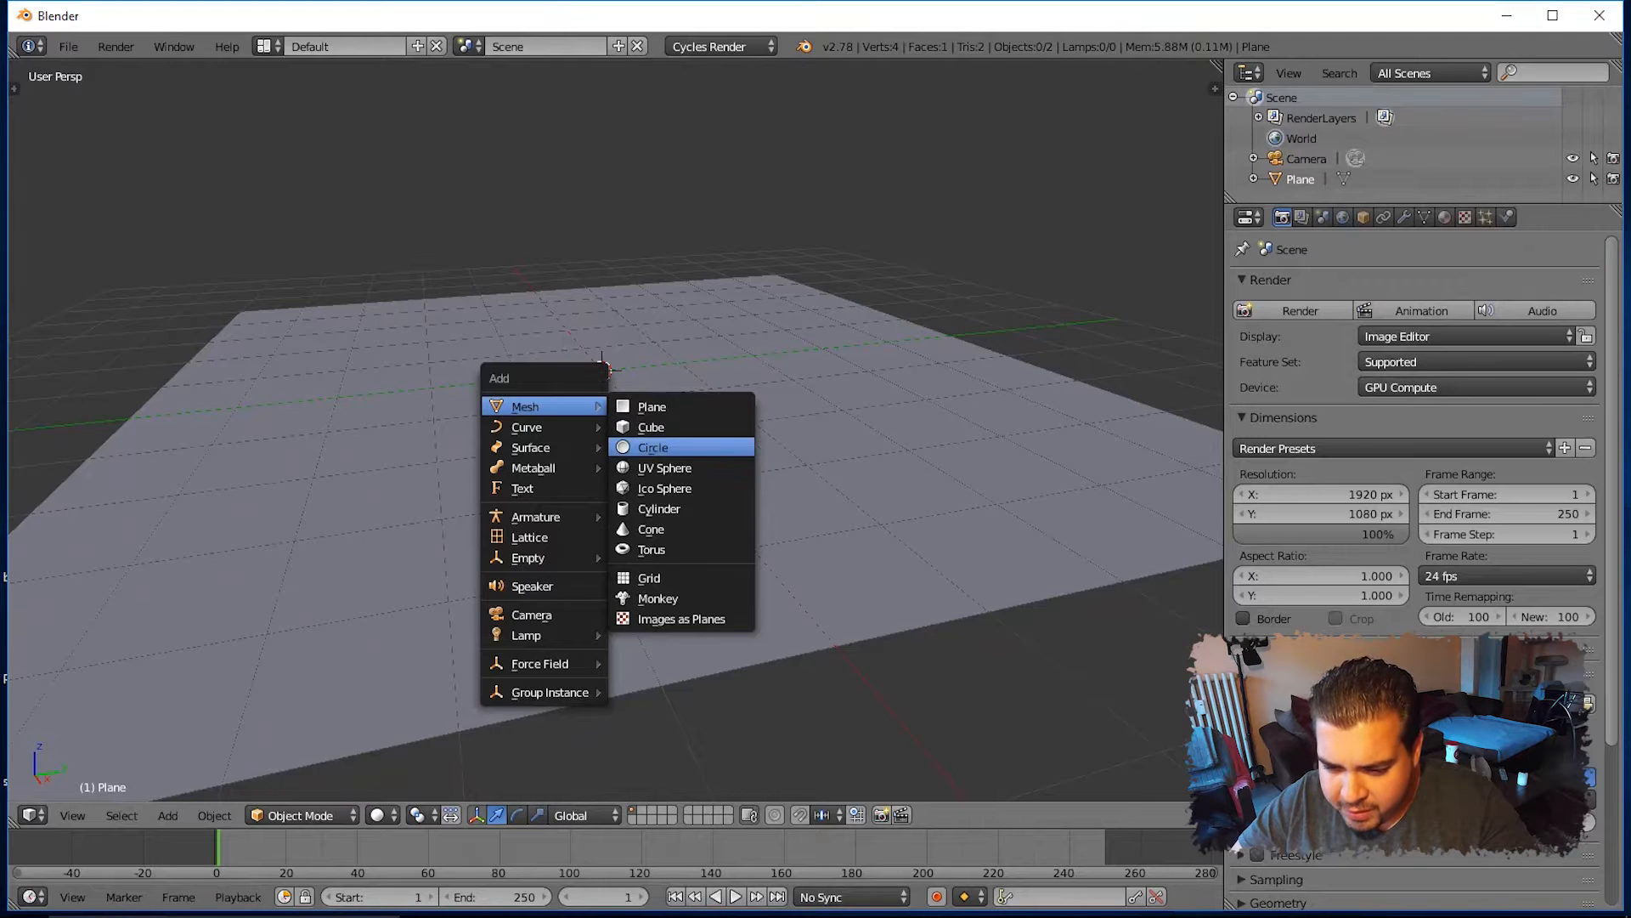
left_click(664, 467)
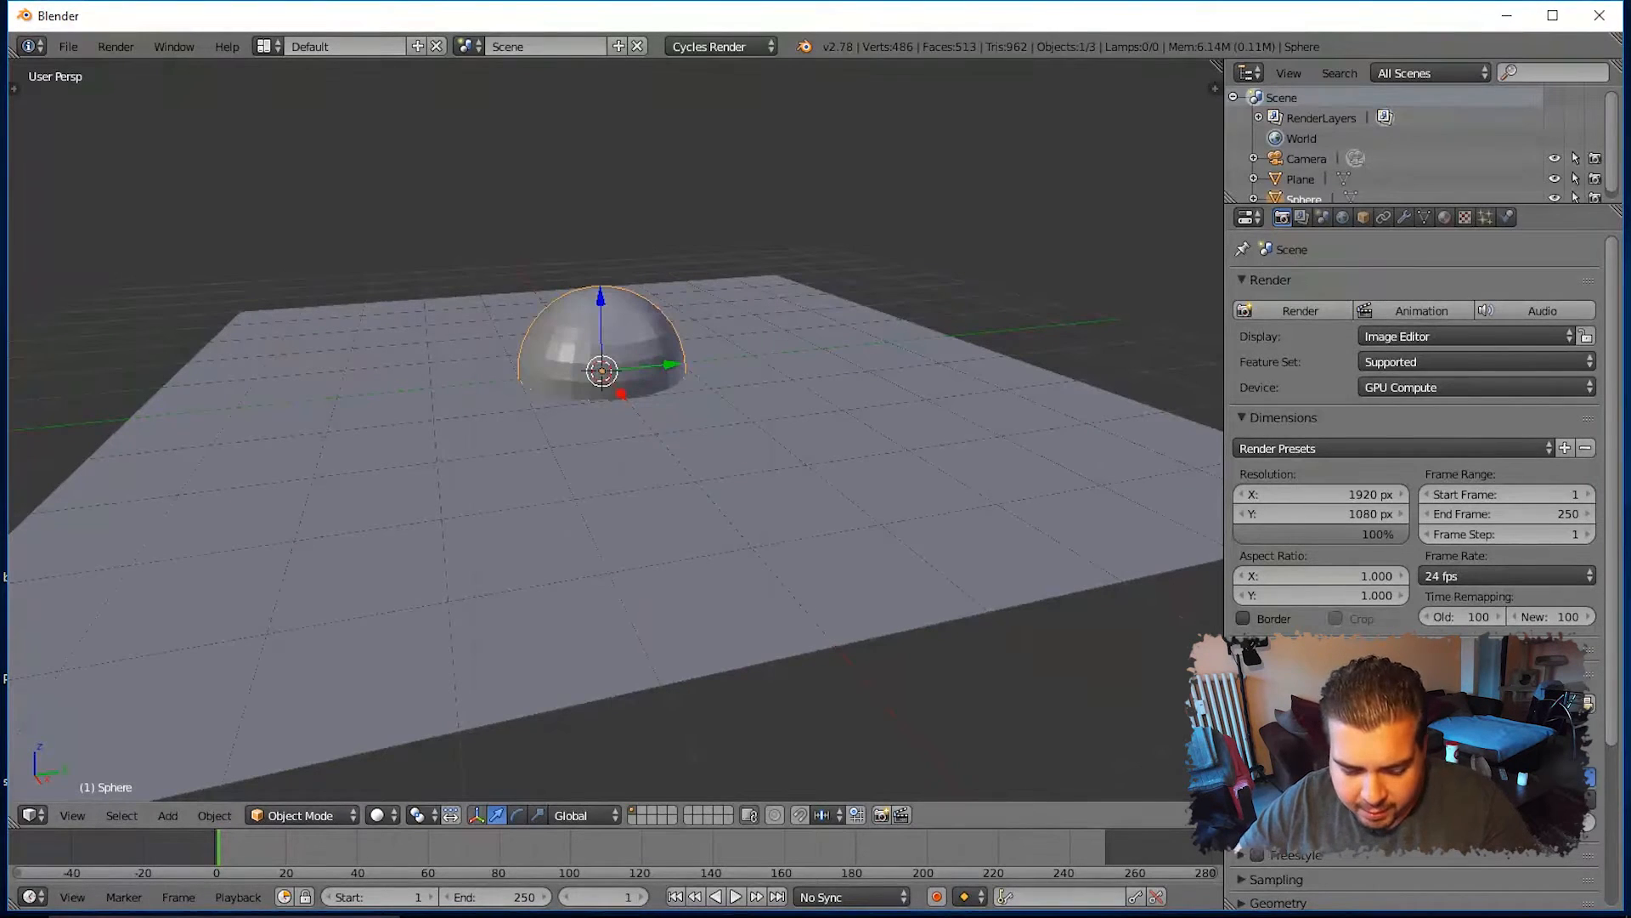
key("s")
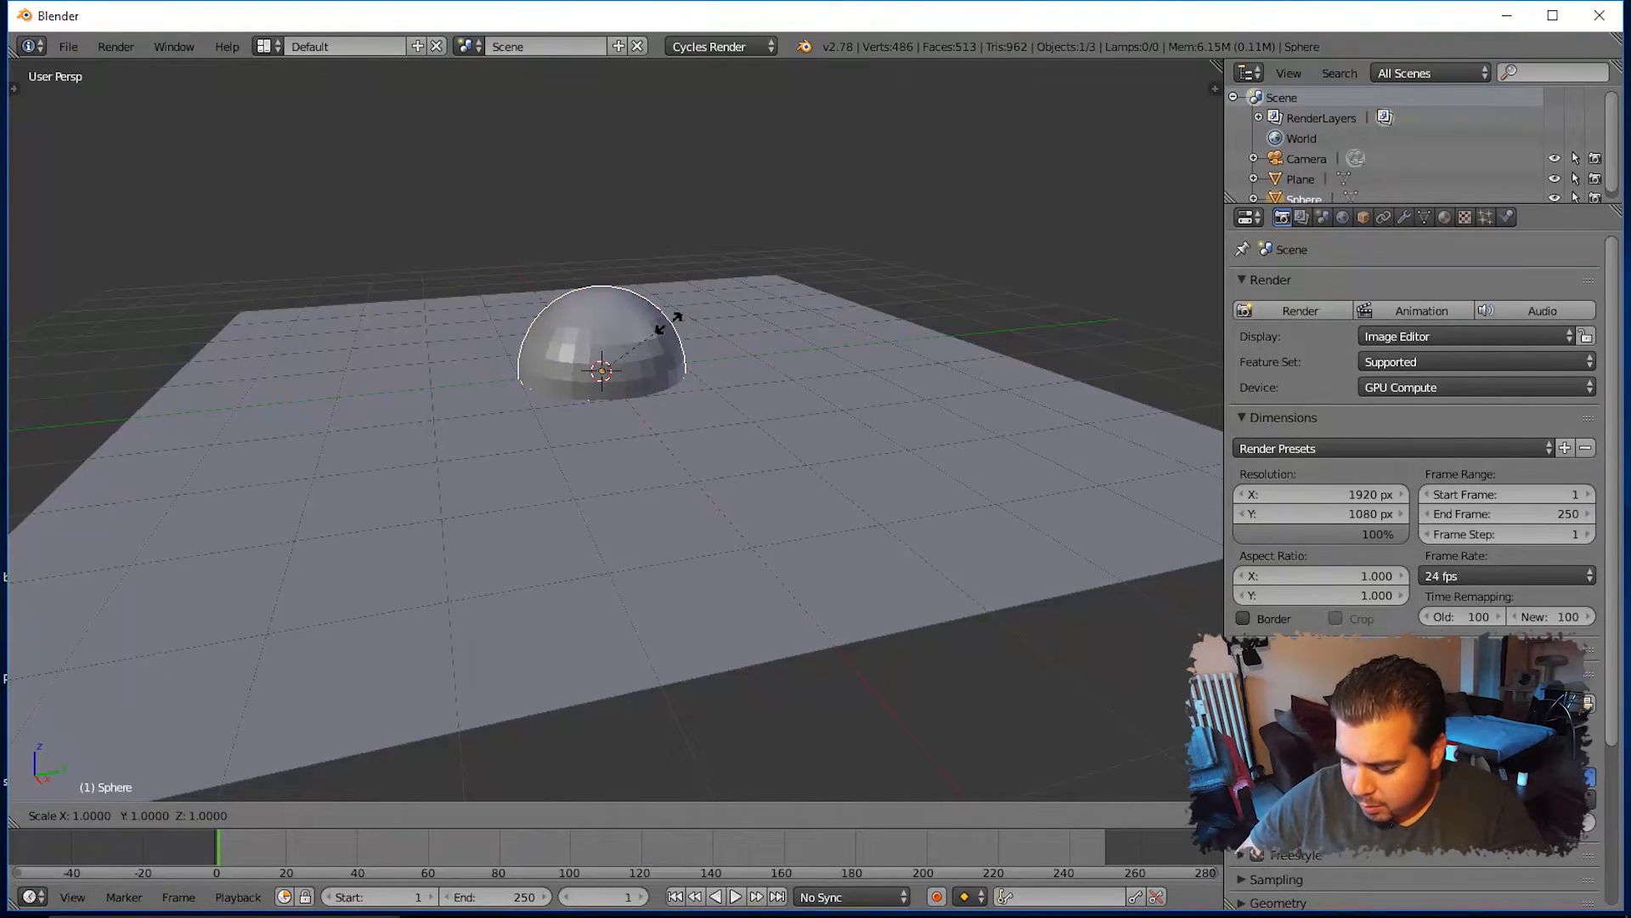
type("0.5")
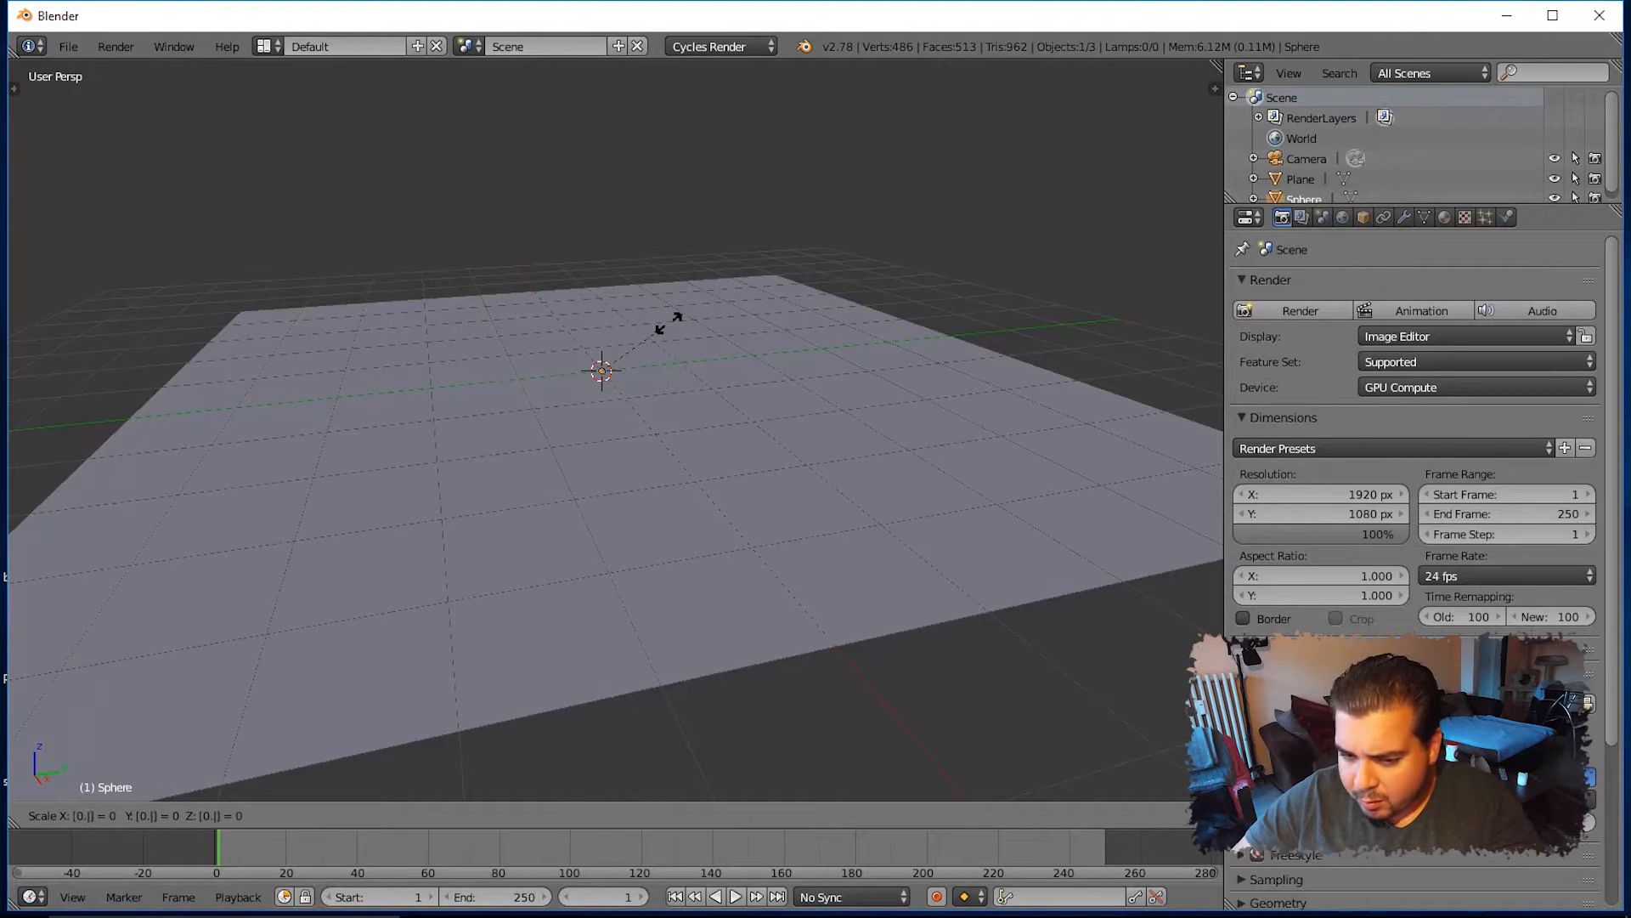
key("Return")
Move the sphere above and just beyond the plane's far edge, so it straddles the upper border of the camera frame
left_click_drag(601, 297, 599, 154)
middle_click_drag(599, 153, 757, 181)
left_click_drag(632, 248, 257, 208)
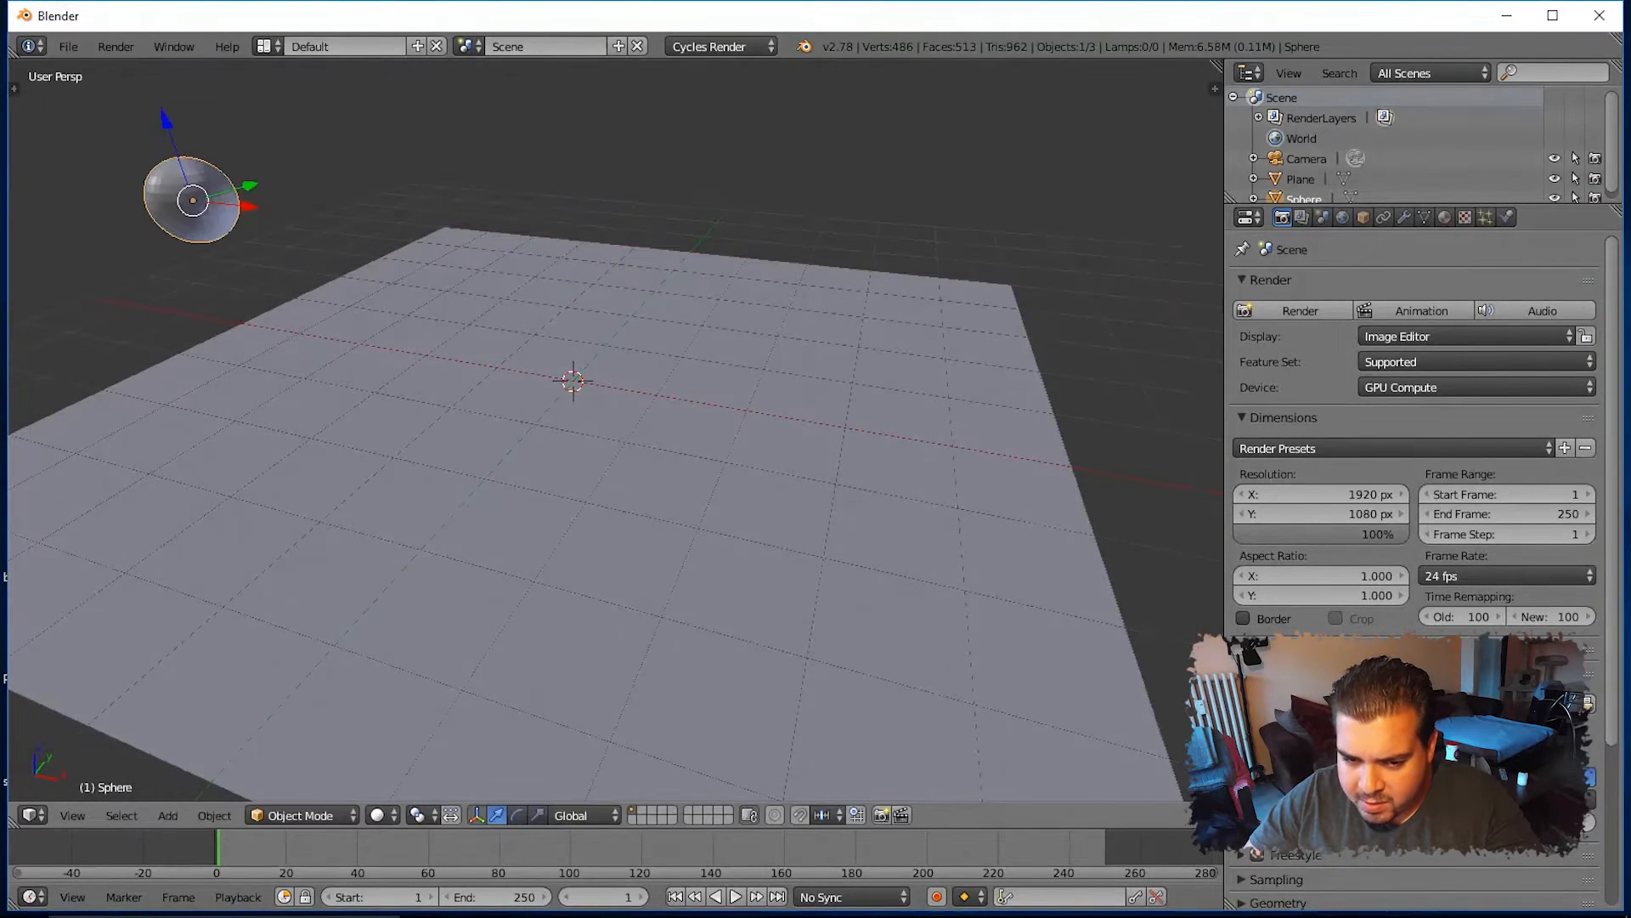
left_click_drag(165, 121, 180, 163)
key("KP_0")
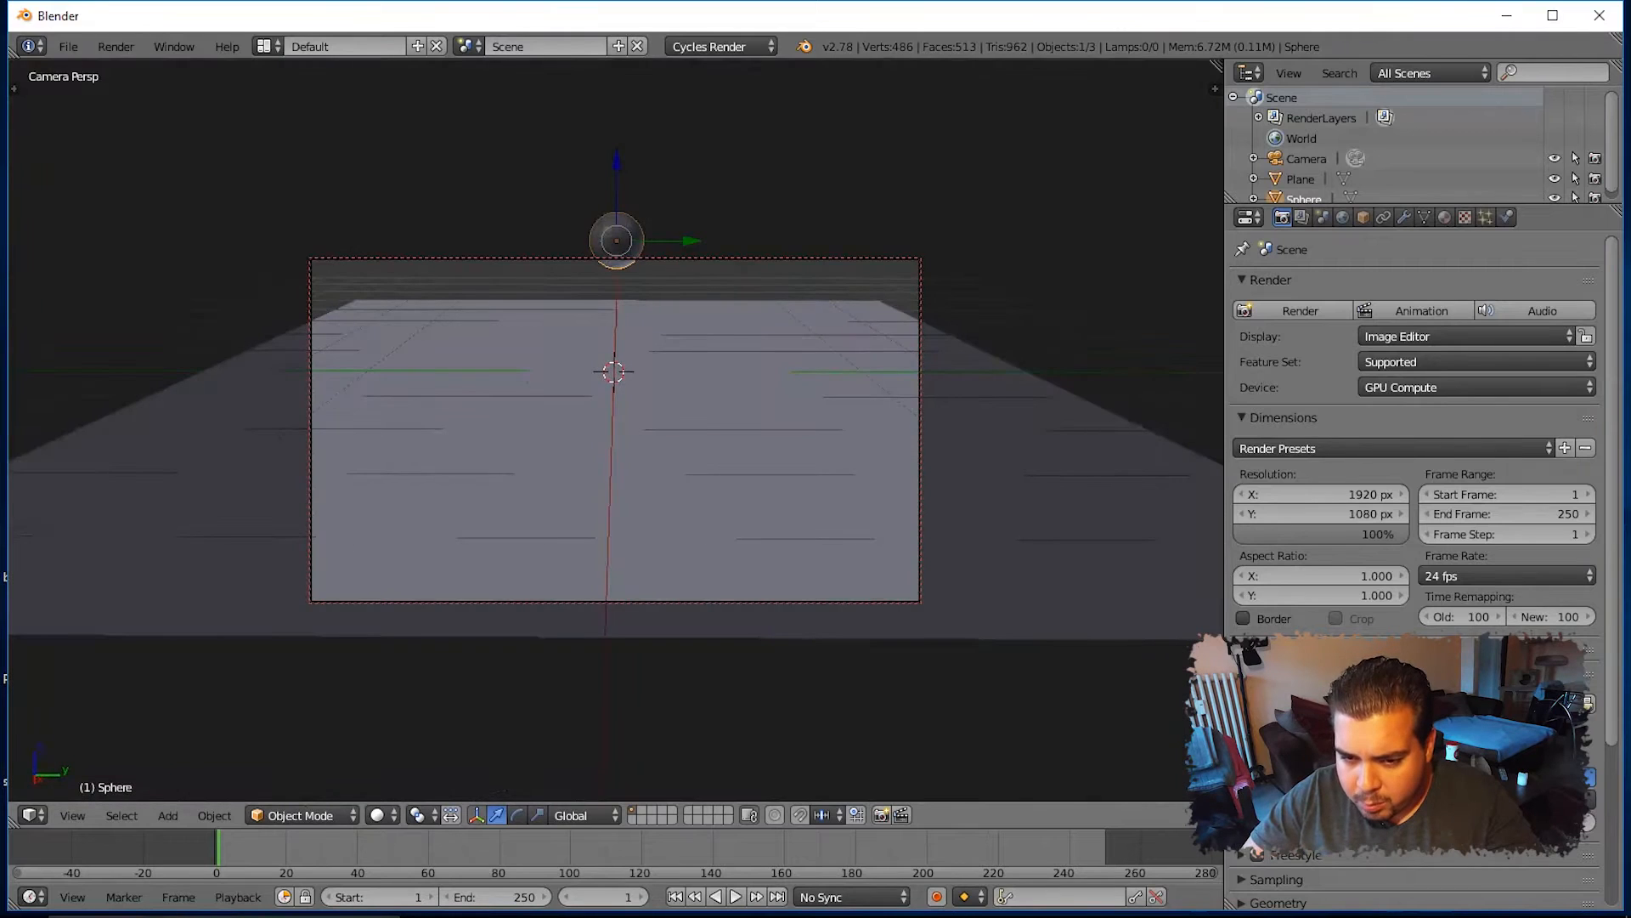
left_click_drag(617, 161, 617, 187)
key("KP_0")
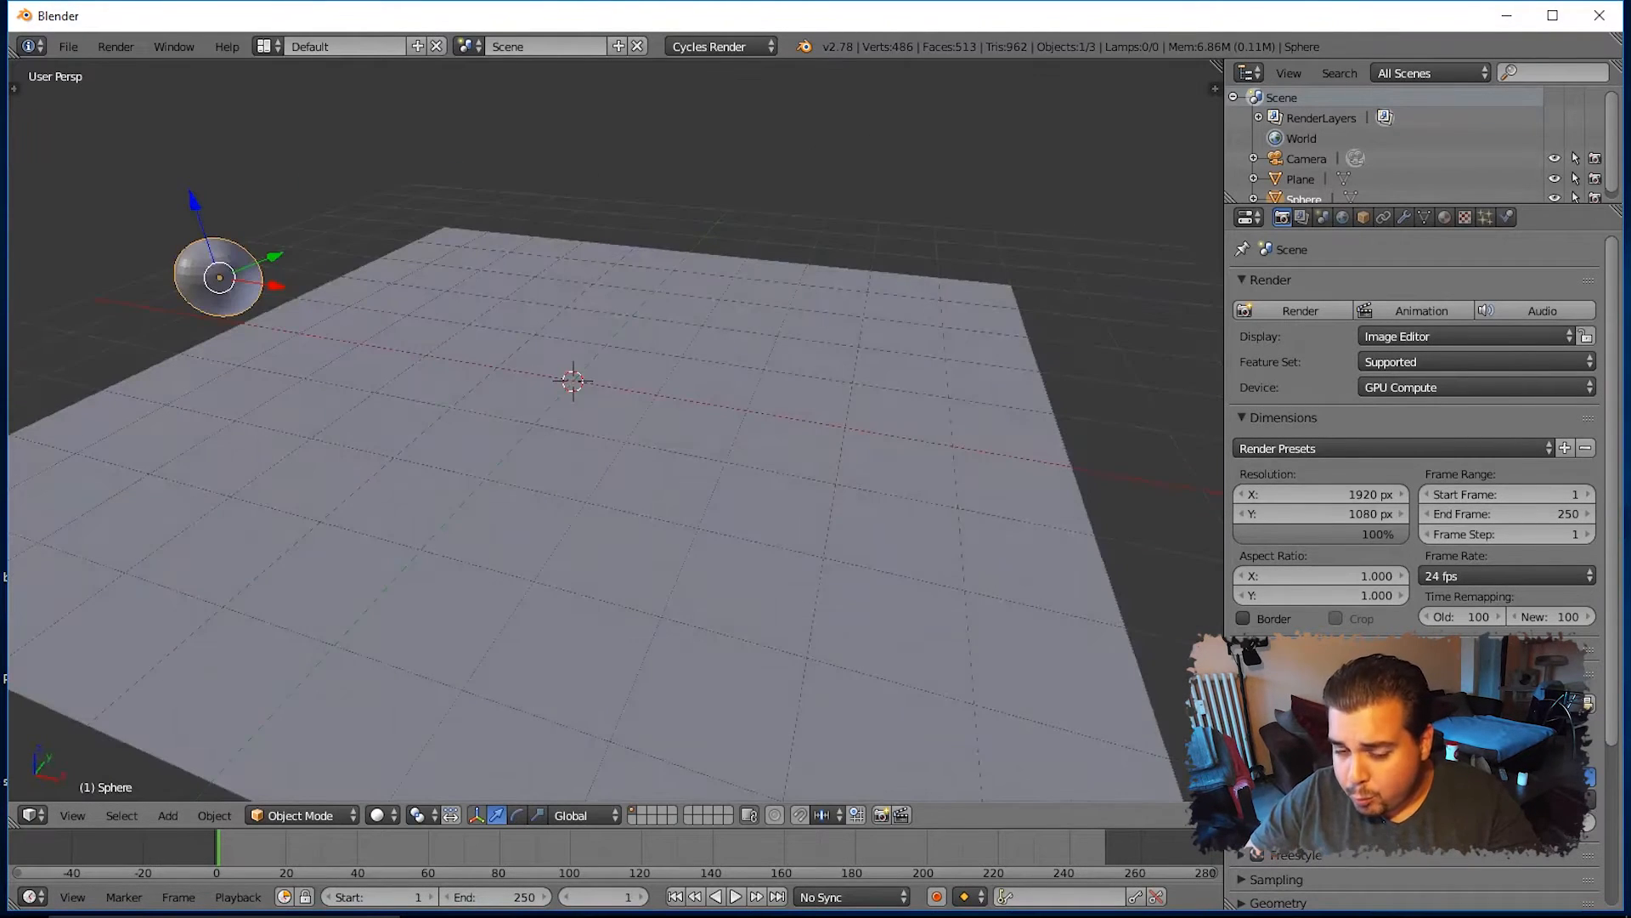
Give the sphere a new material with an Emission surface and a strength of 15
left_click(1445, 218)
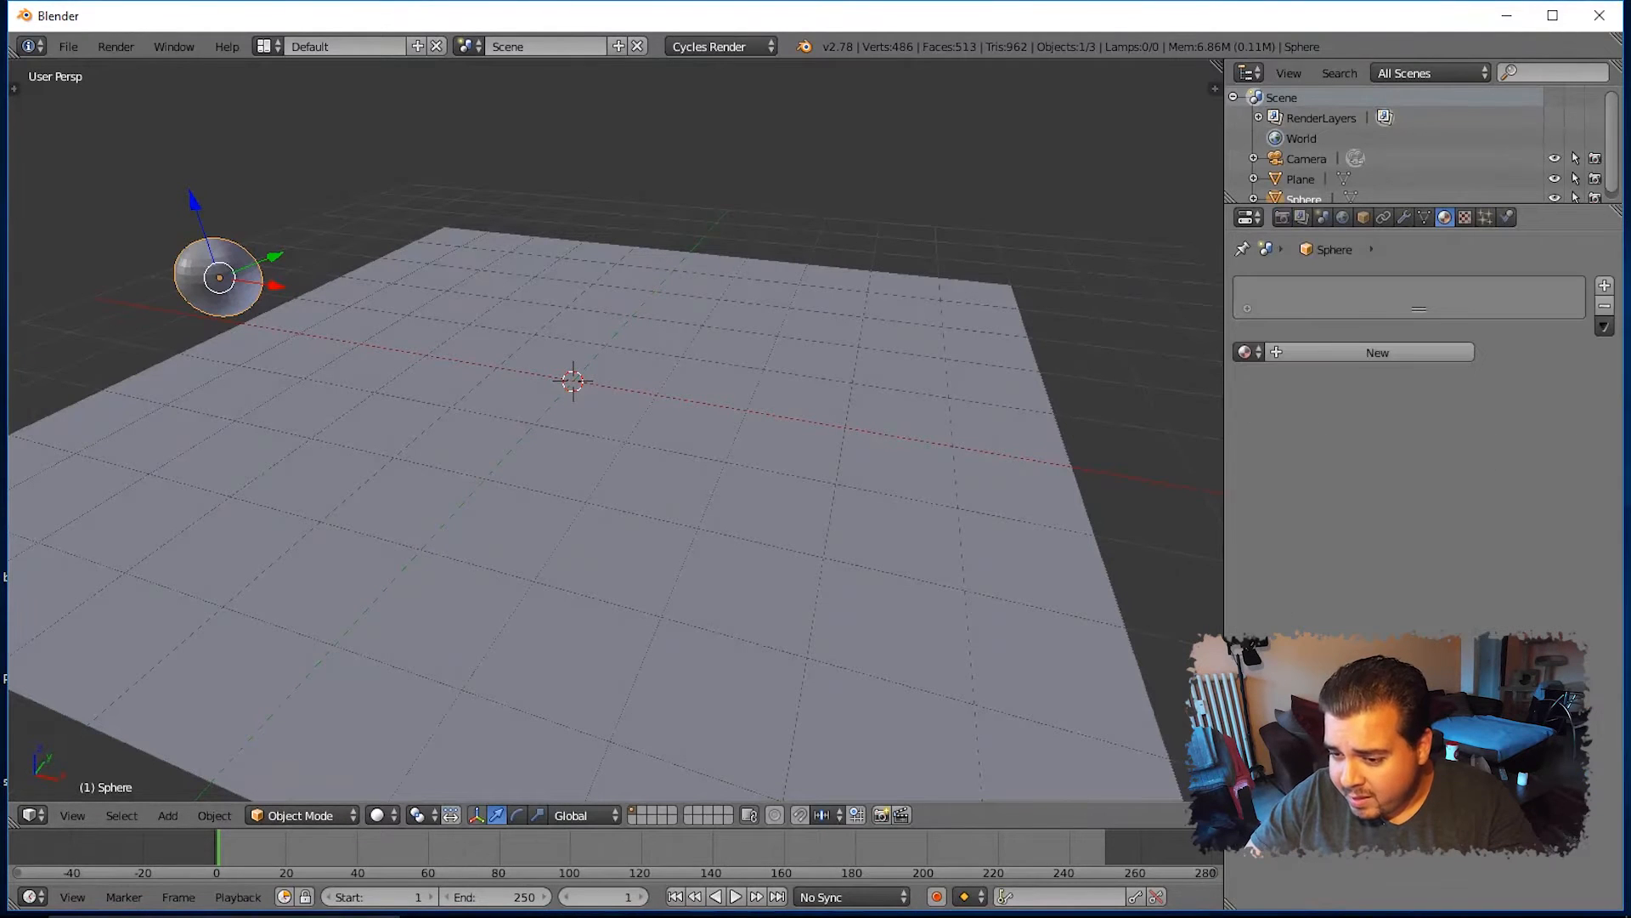
left_click(1377, 352)
left_click(1493, 462)
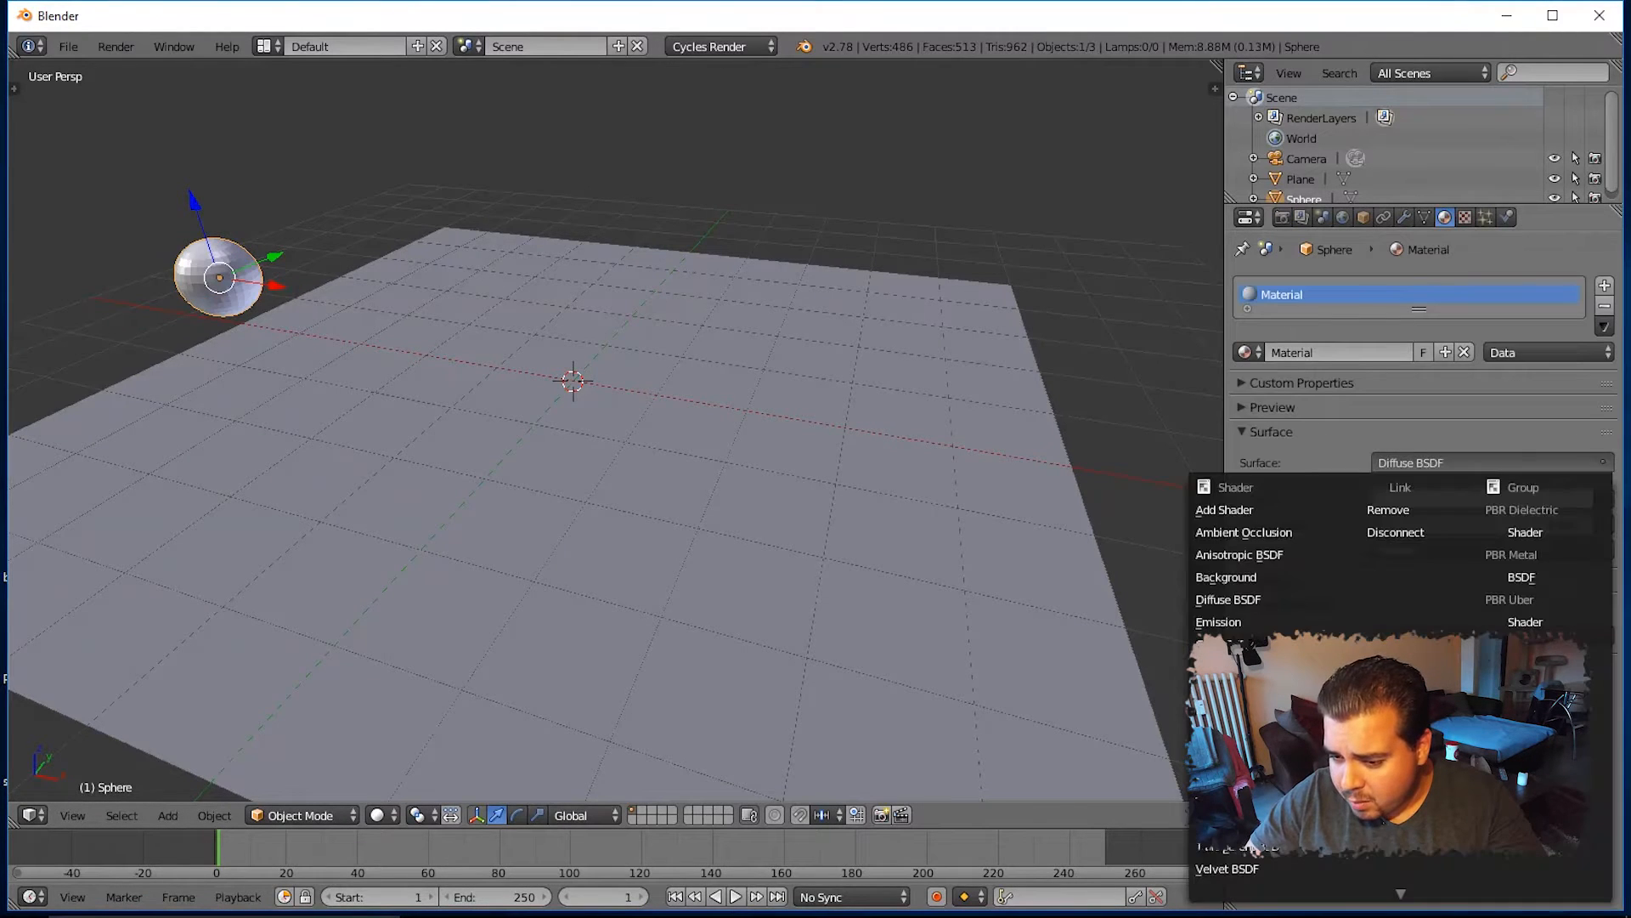
left_click(1274, 622)
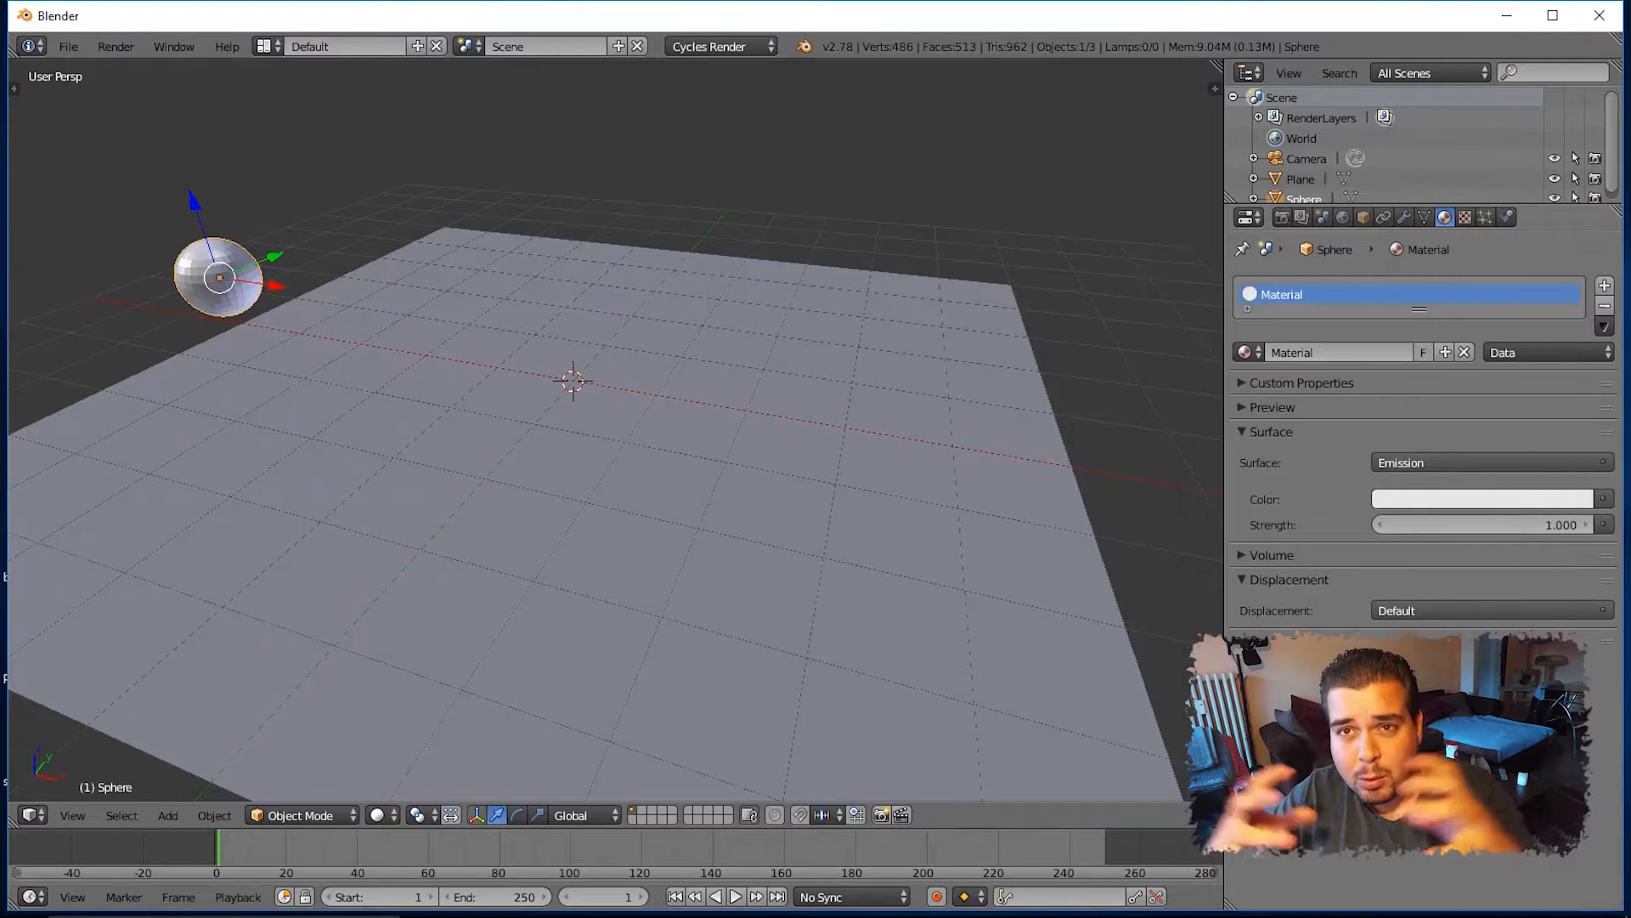
left_click(1482, 525)
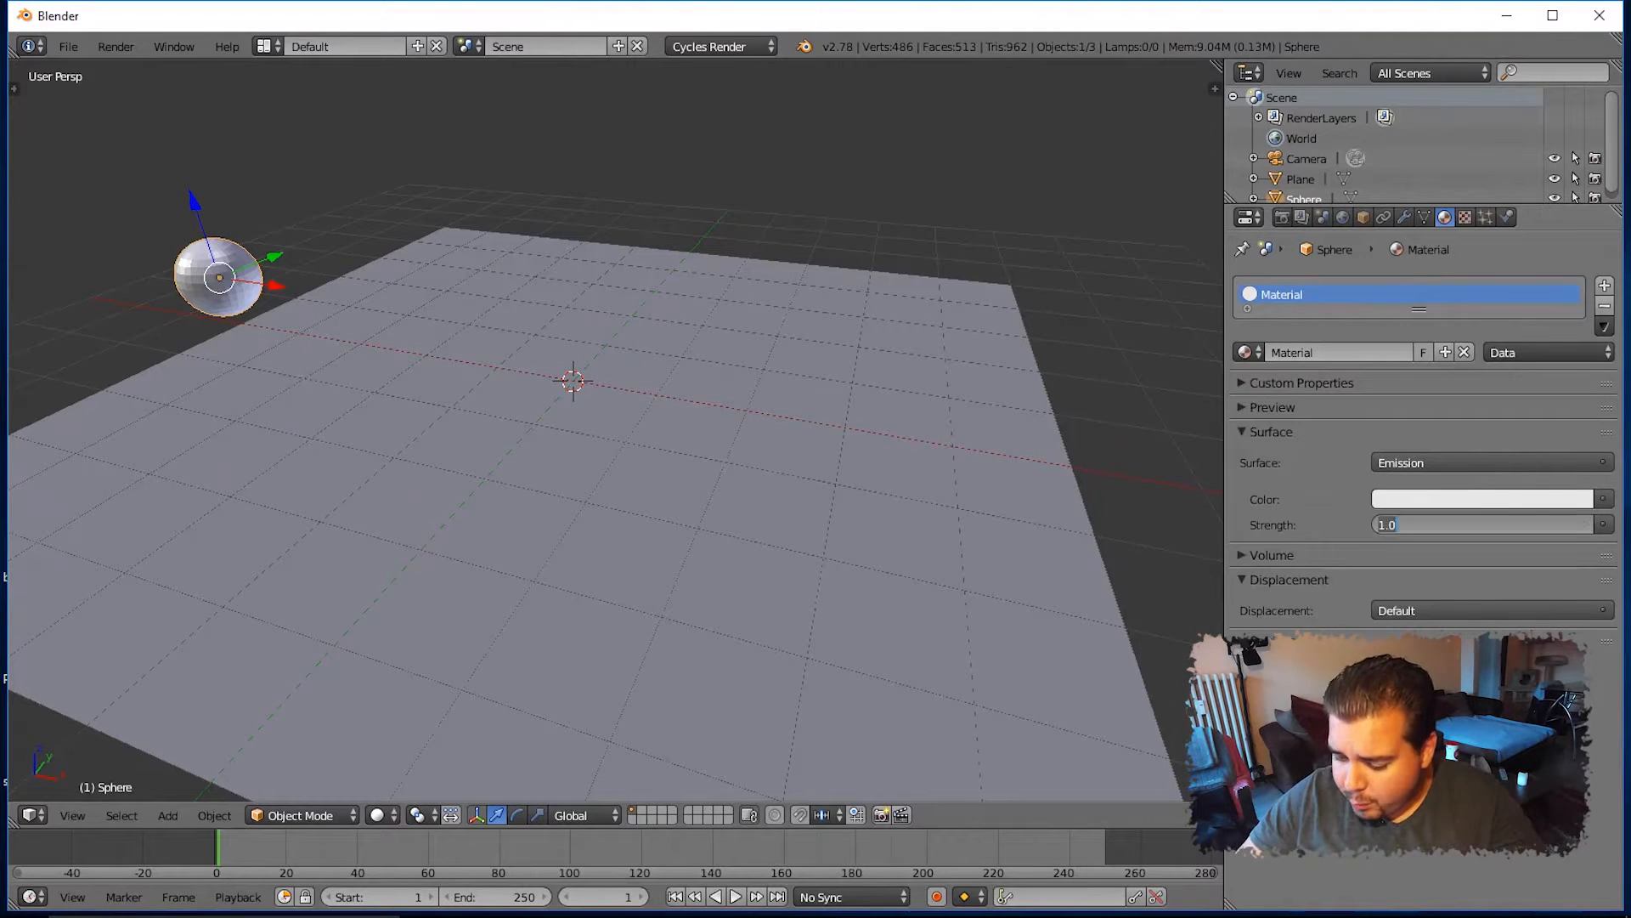
type("15")
key("Return")
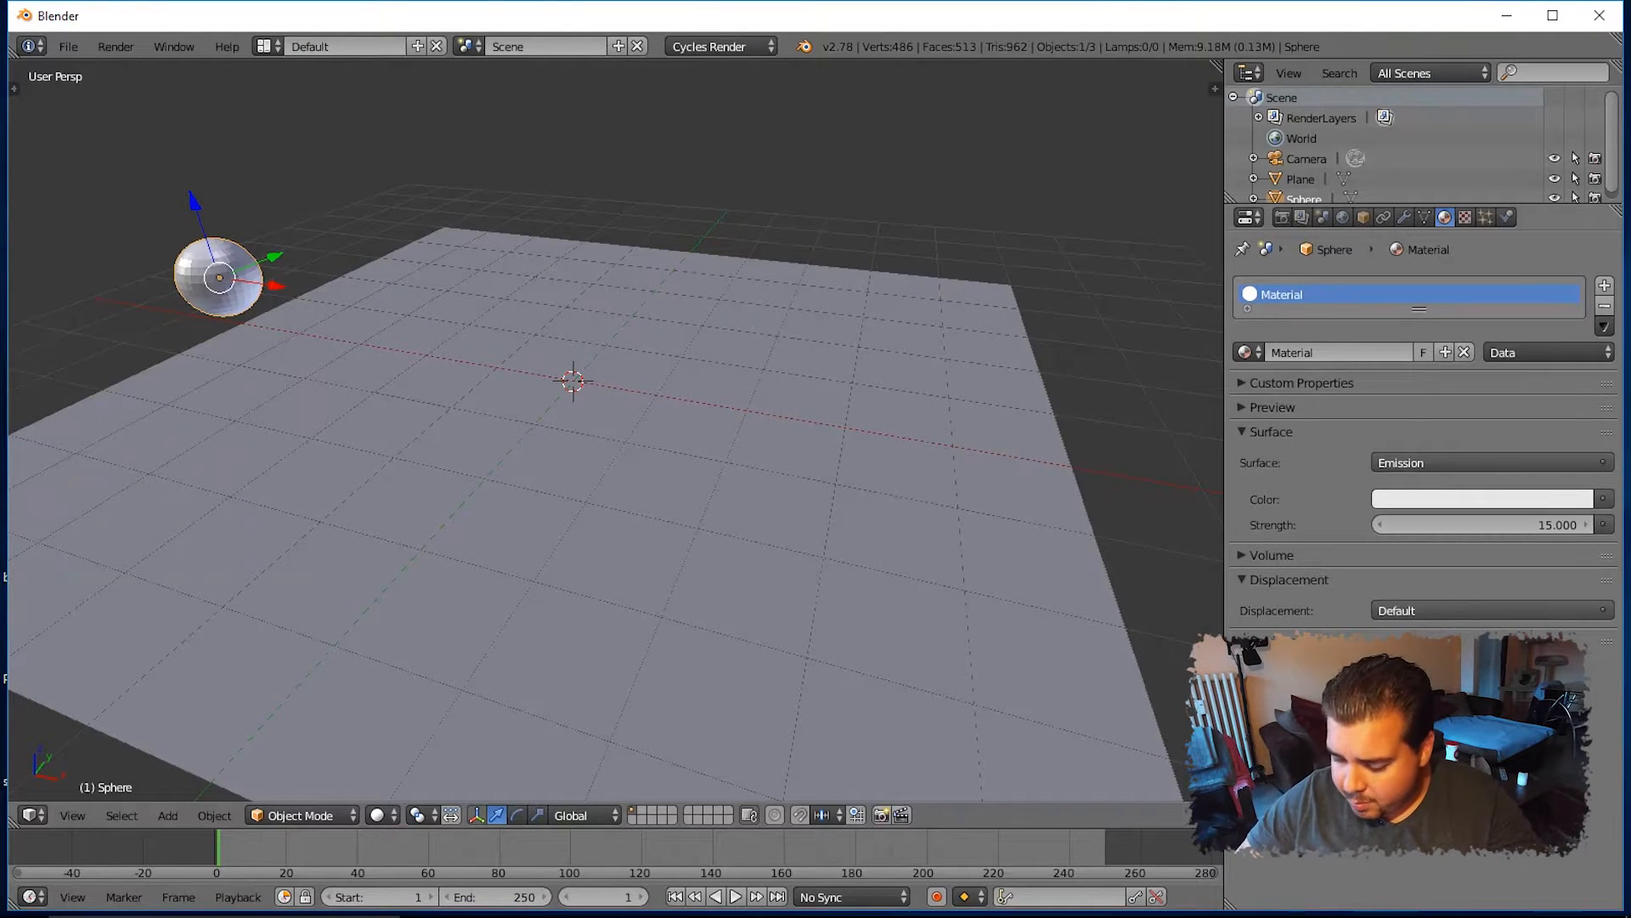
Preview the camera view in Rendered shading and set the sphere's emission strength to 10
key("KP_0")
left_click(377, 814)
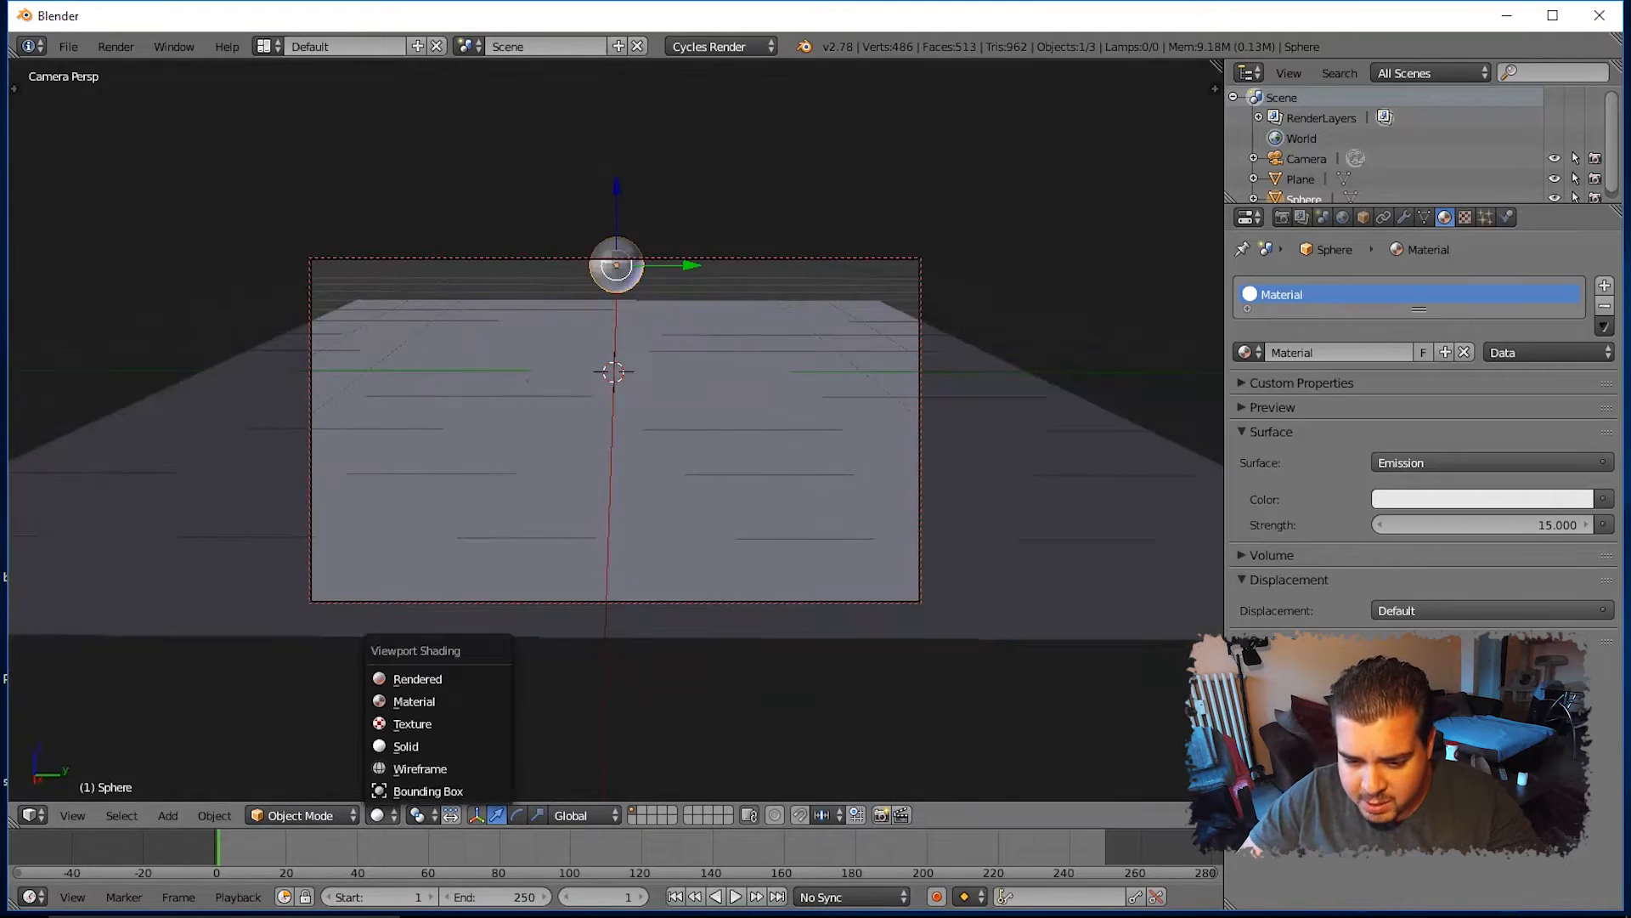
left_click(420, 678)
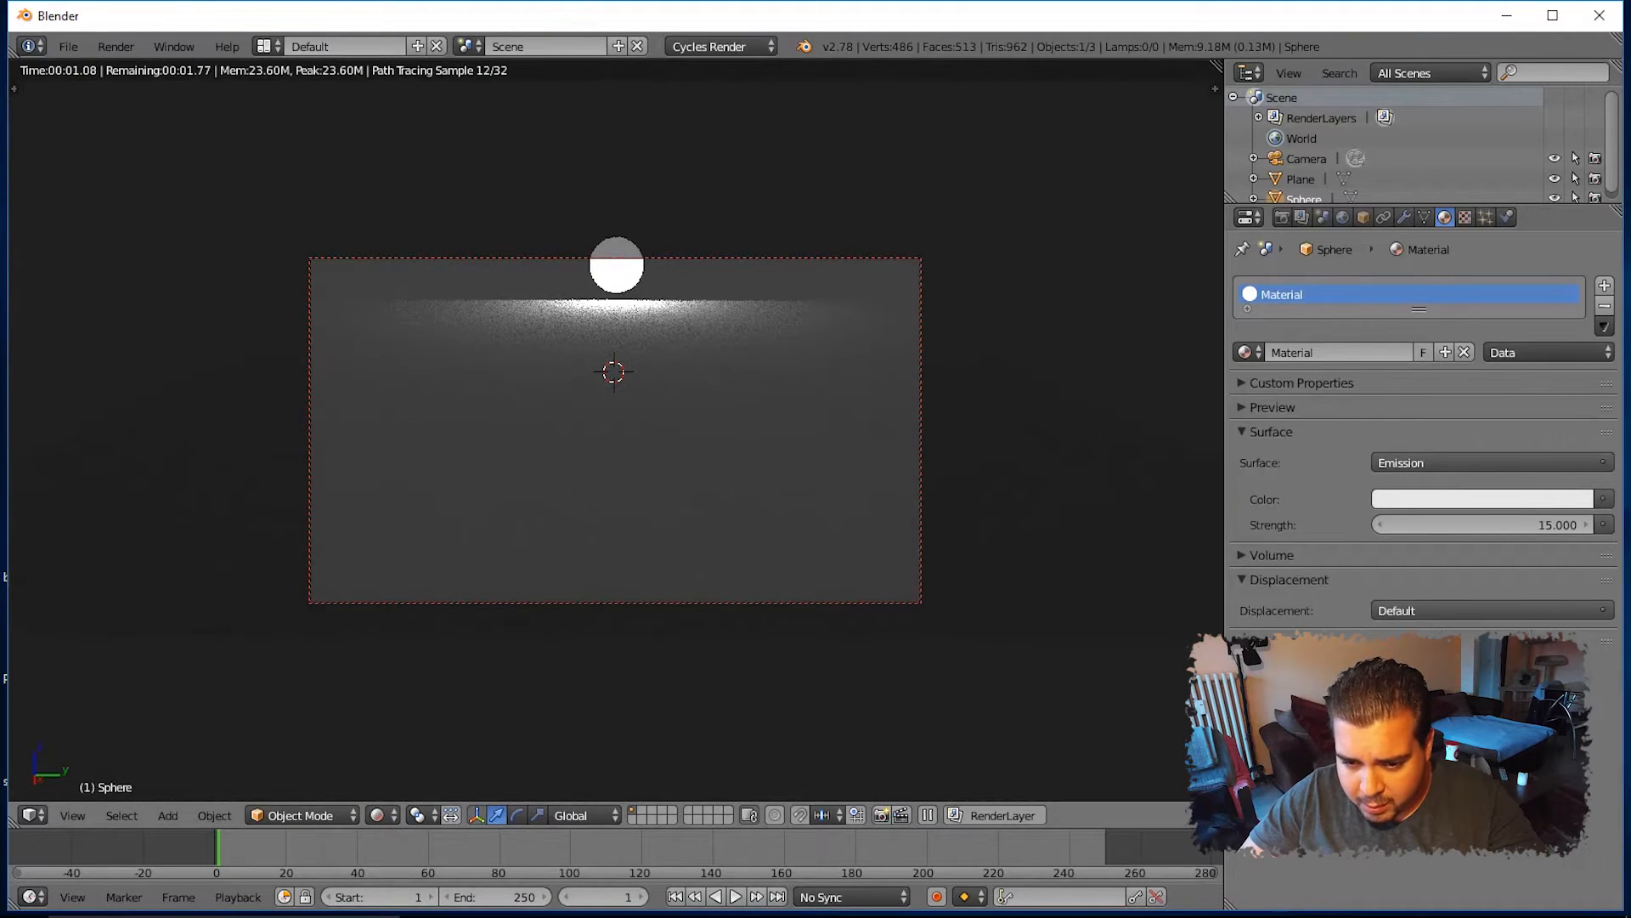
left_click(1483, 524)
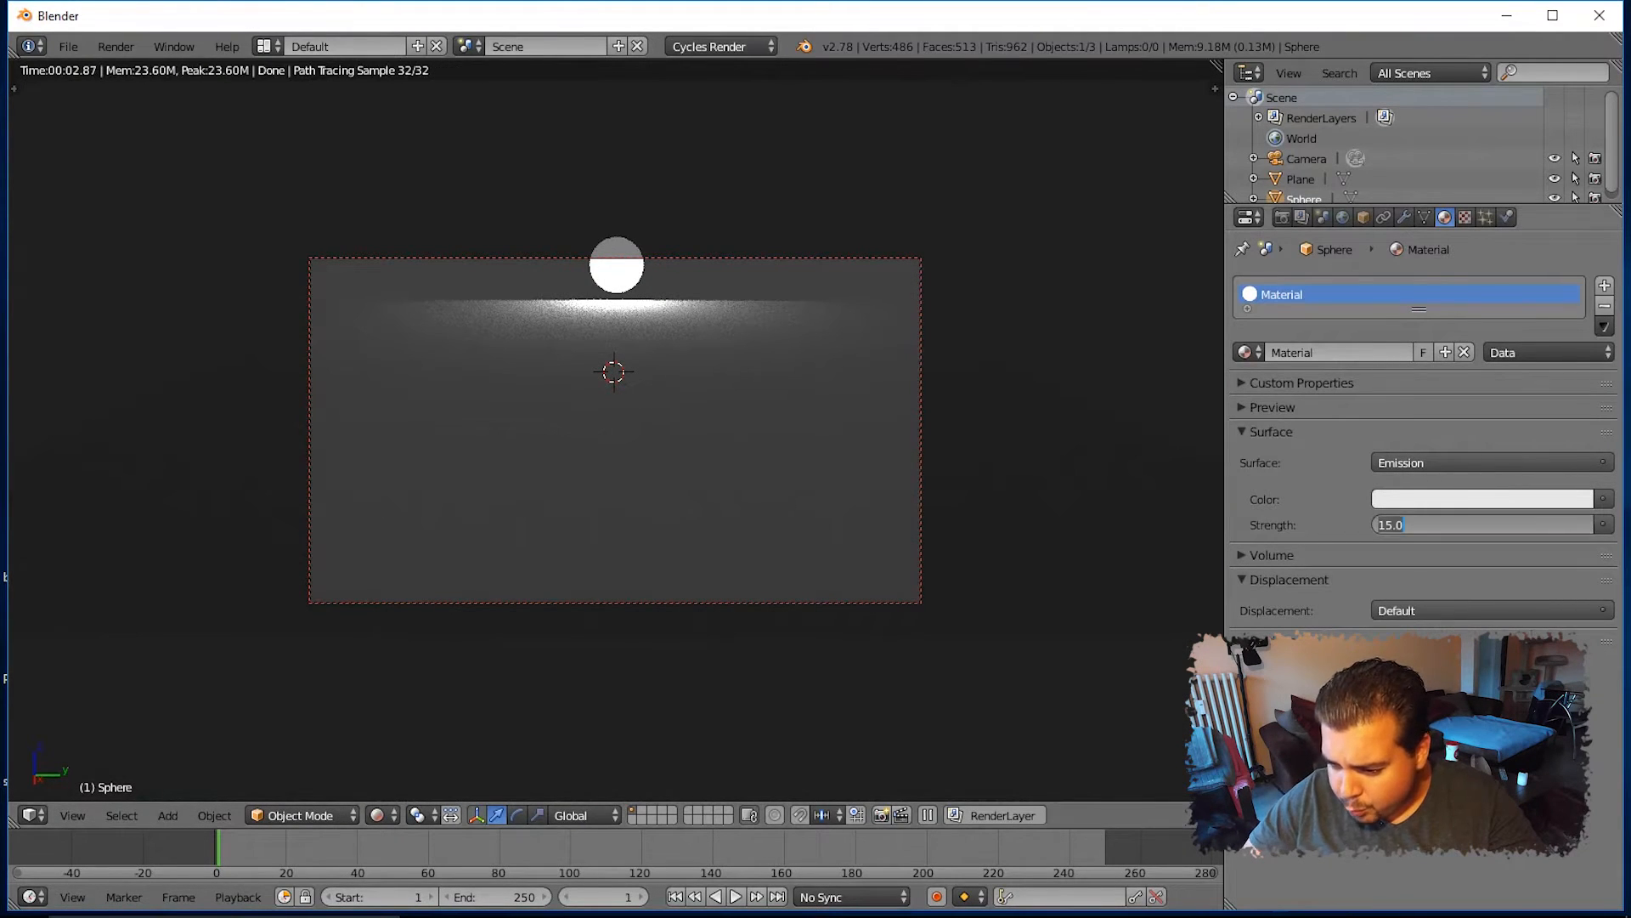
type("10")
key("Return")
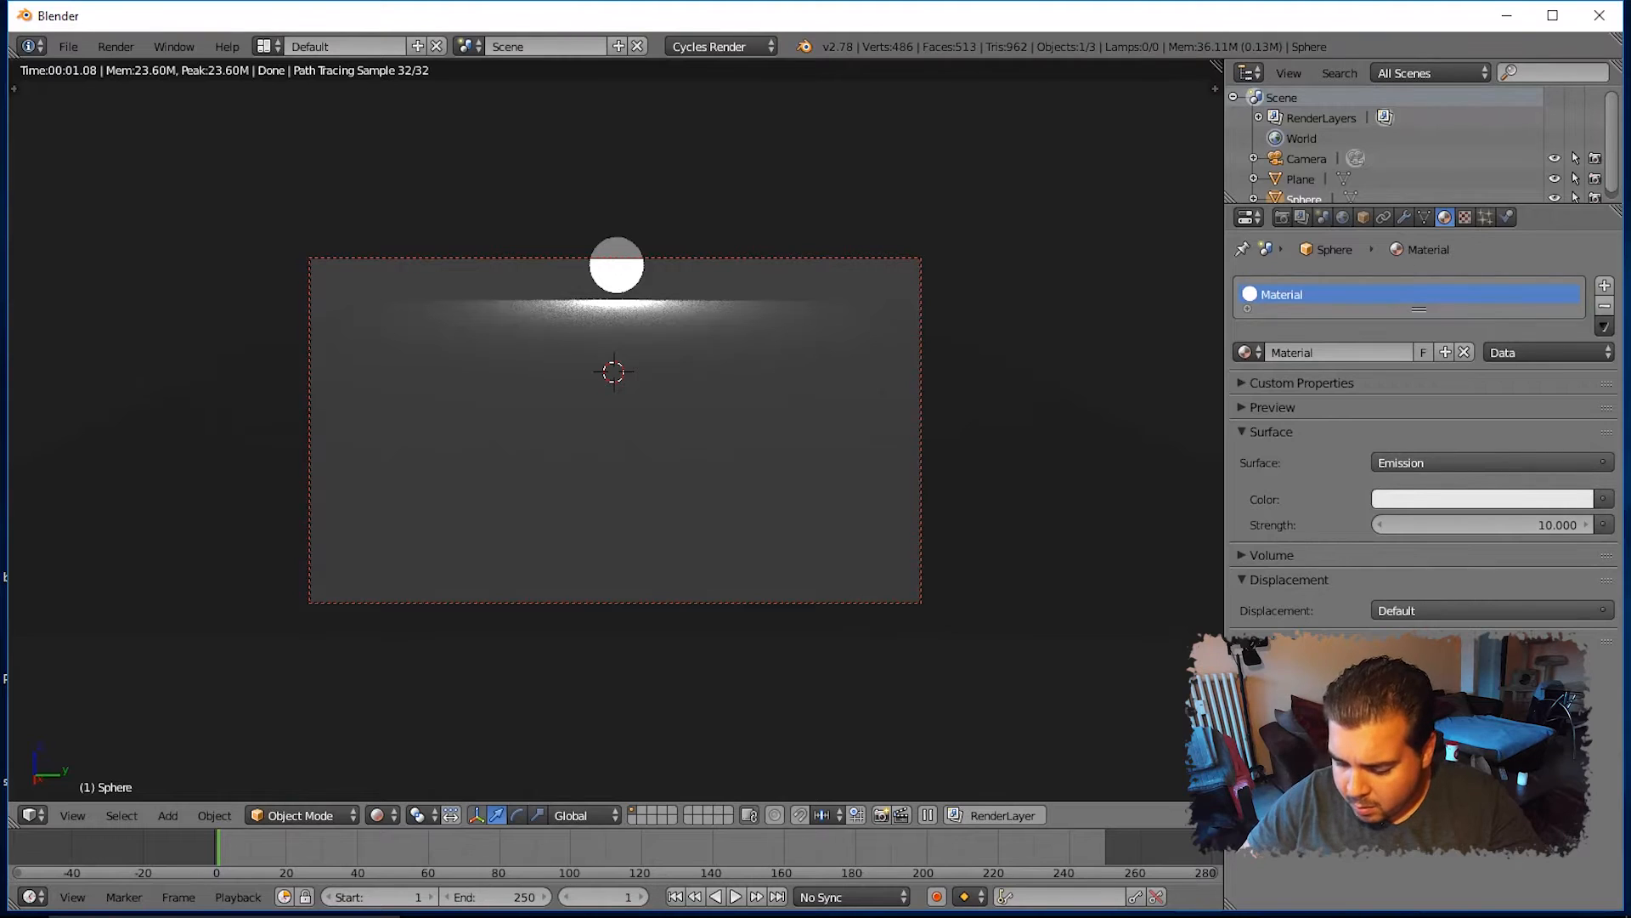
Return the viewport to Solid shading outside the camera view and create a new material for the plane
key("KP_0")
left_click(383, 816)
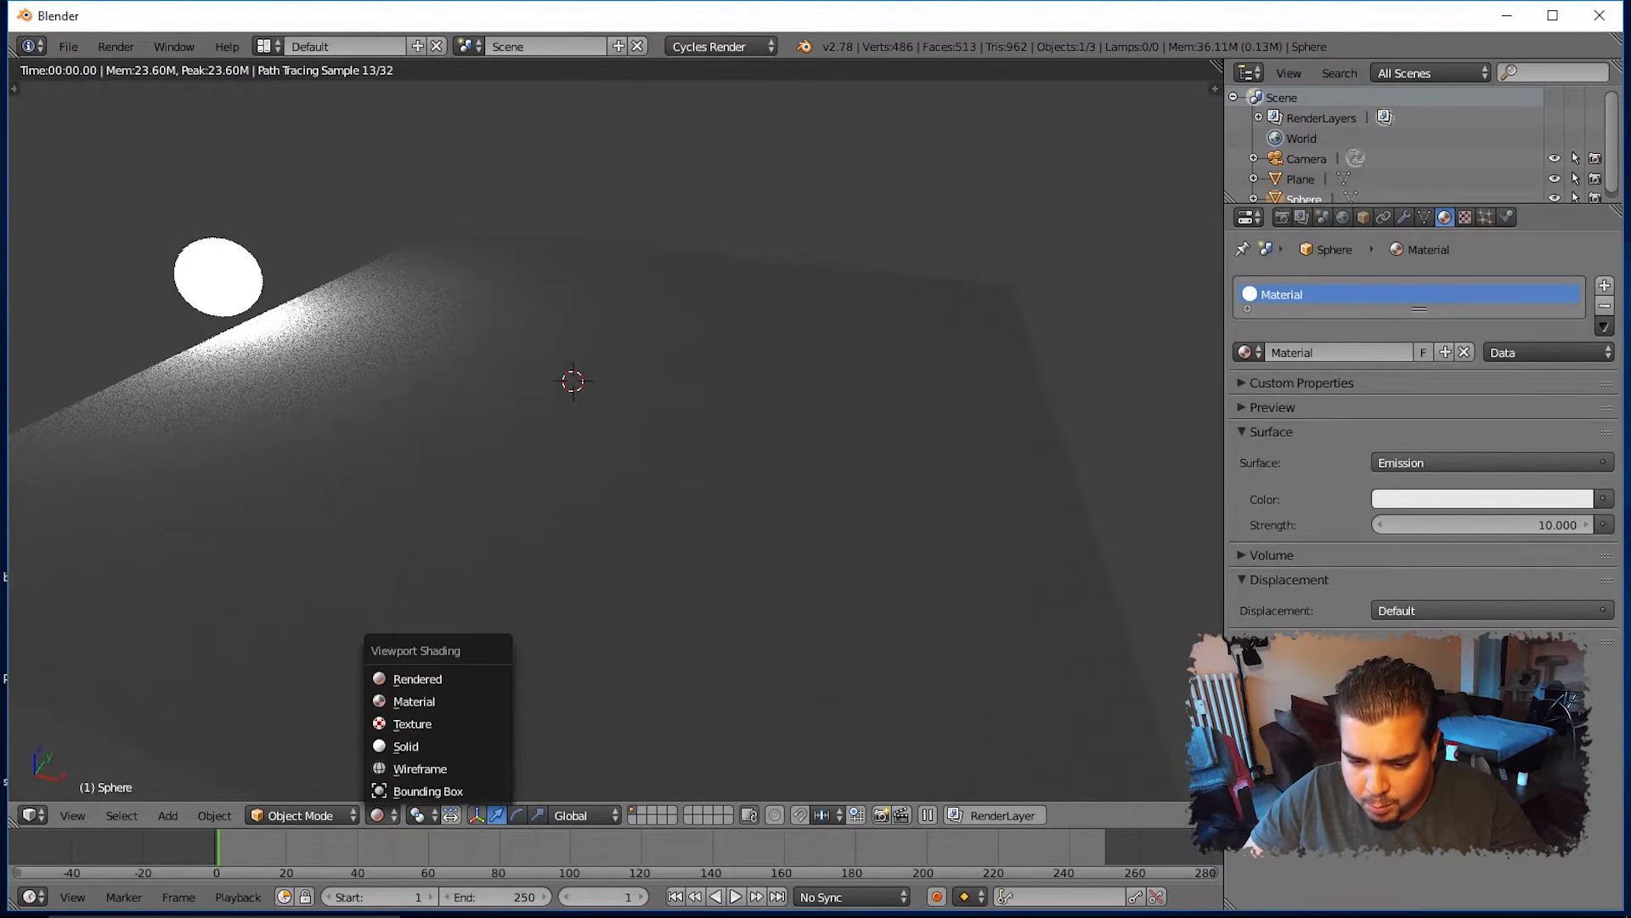
left_click(406, 746)
right_click(451, 587)
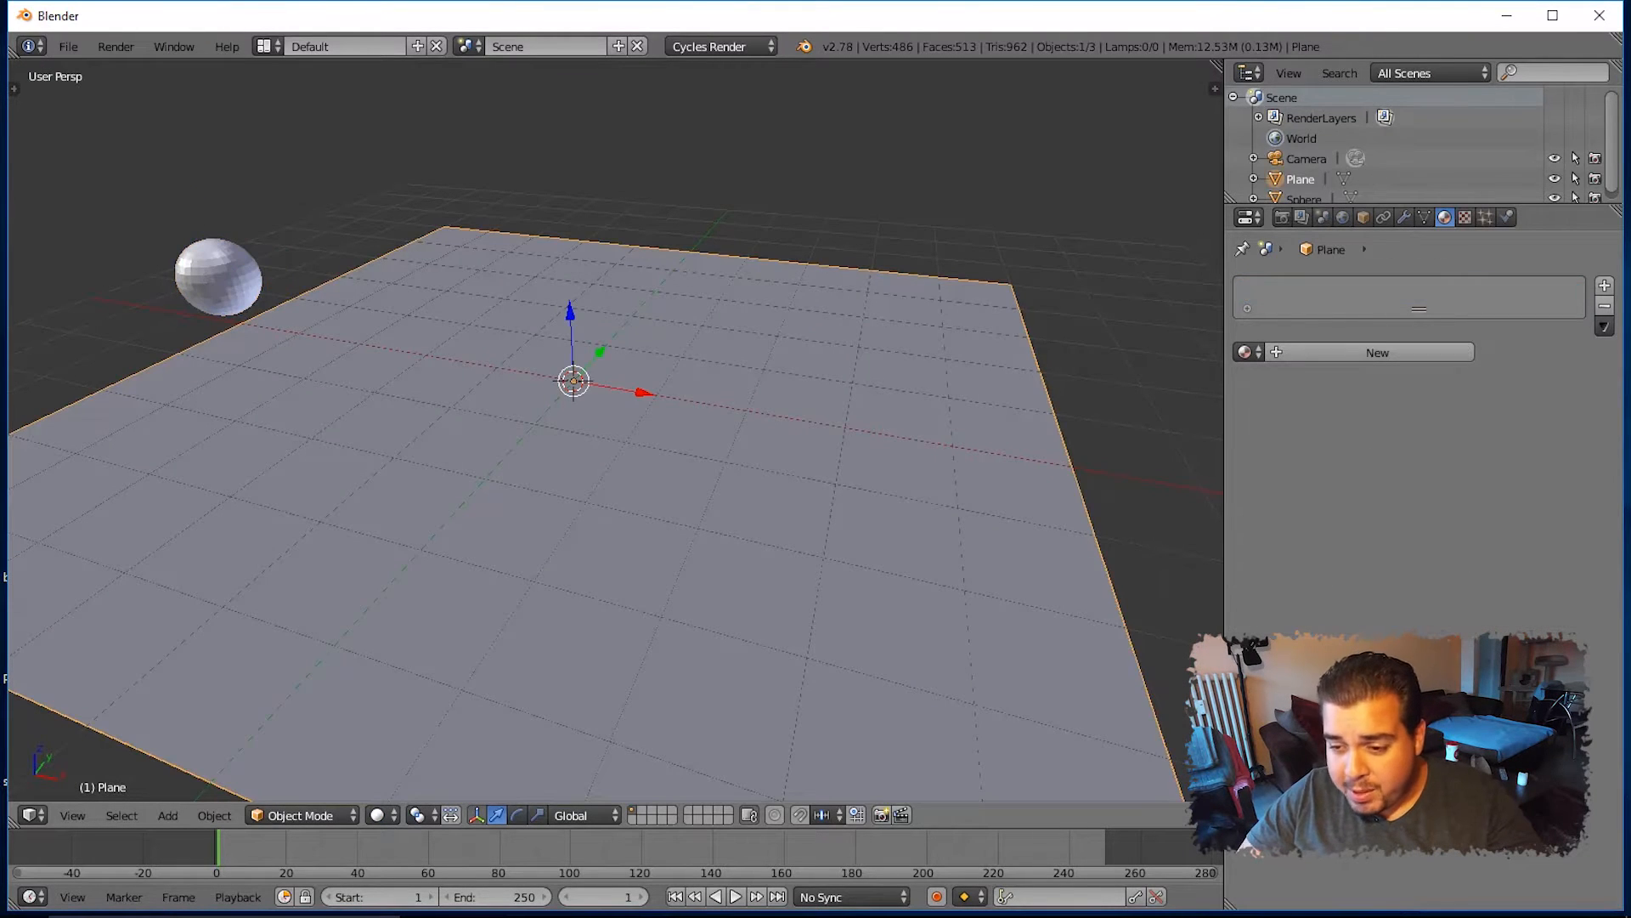
middle_click_drag(544, 510, 414, 498)
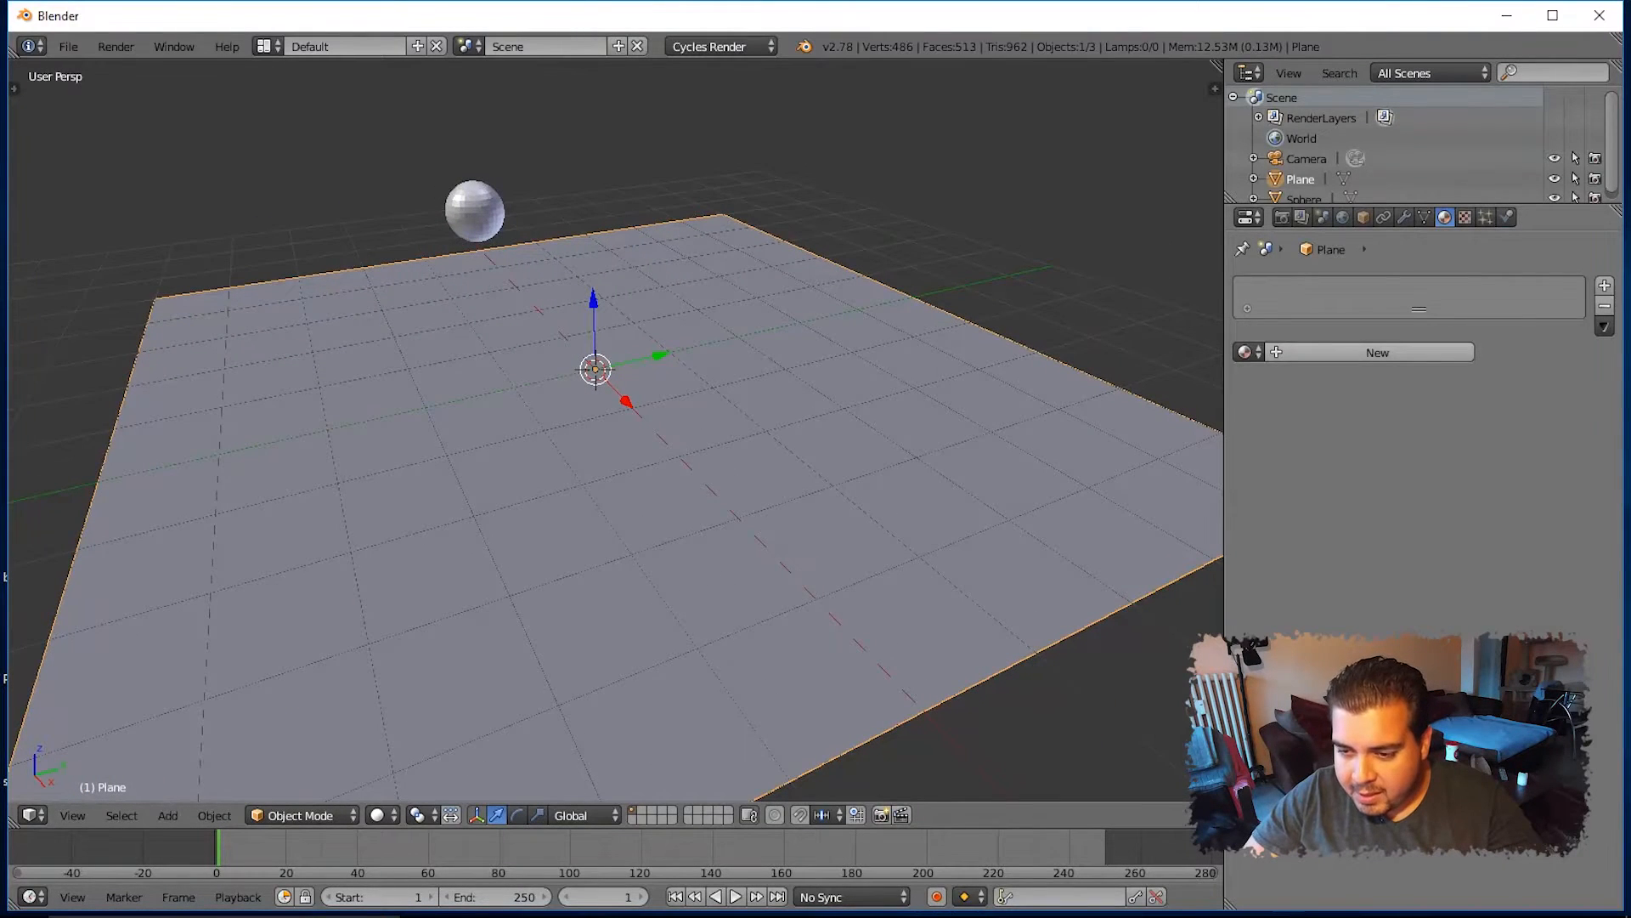
left_click(1377, 352)
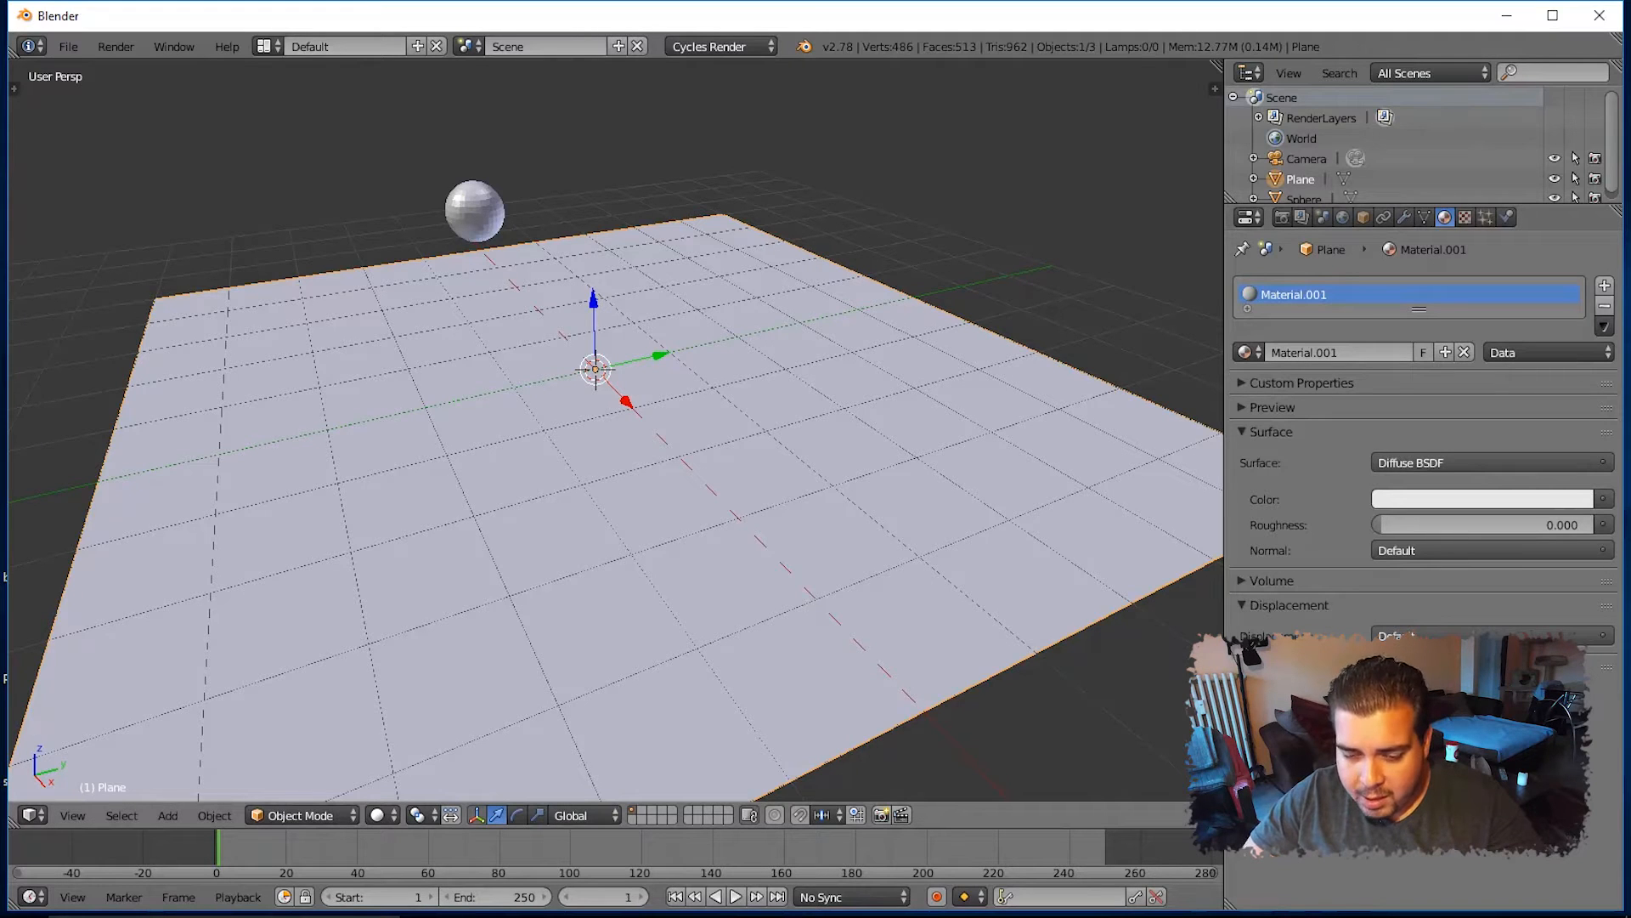
Split the 3D viewport into one upper and two lower views, and show the rendered camera view in the lower-left one
left_click_drag(1215, 89, 689, 520)
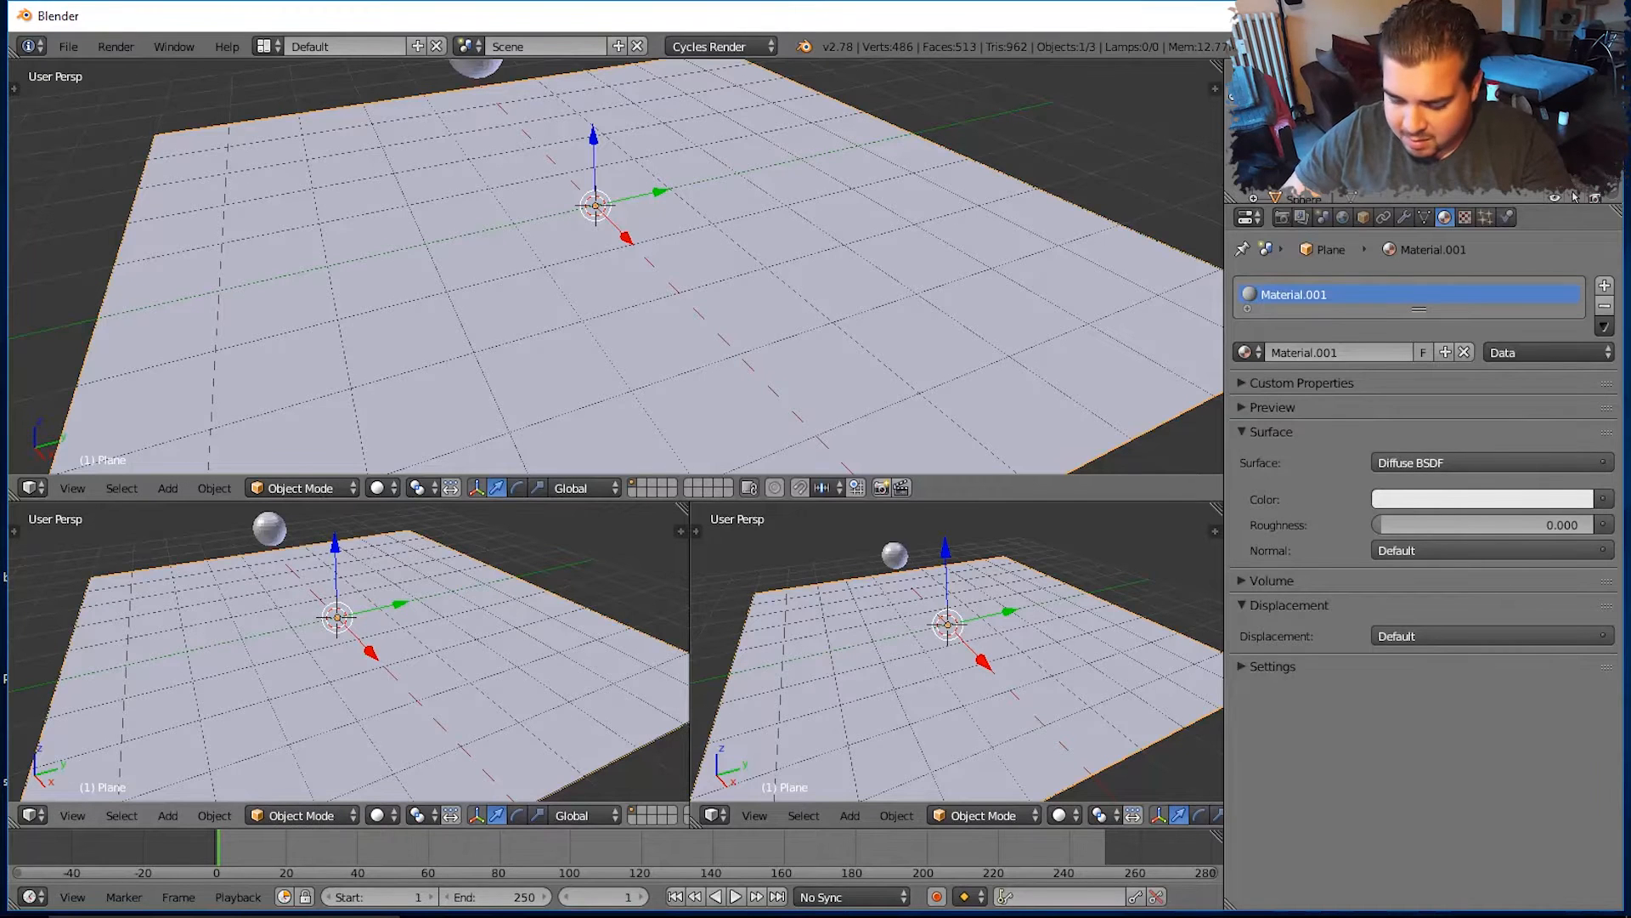
key("KP_0")
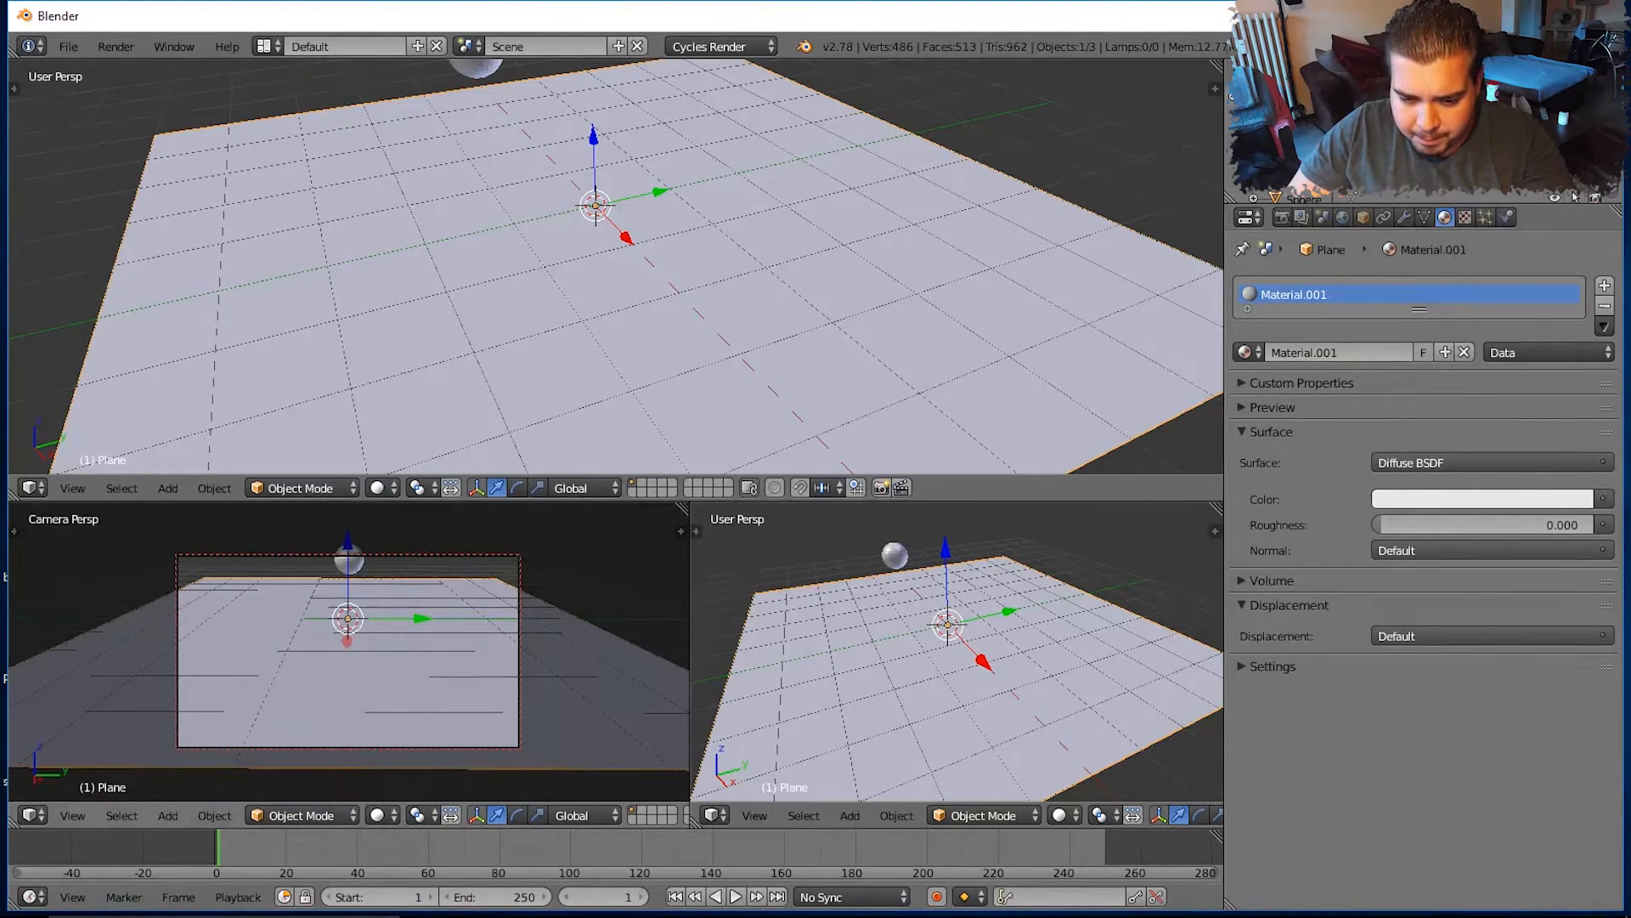
left_click(376, 815)
left_click(408, 678)
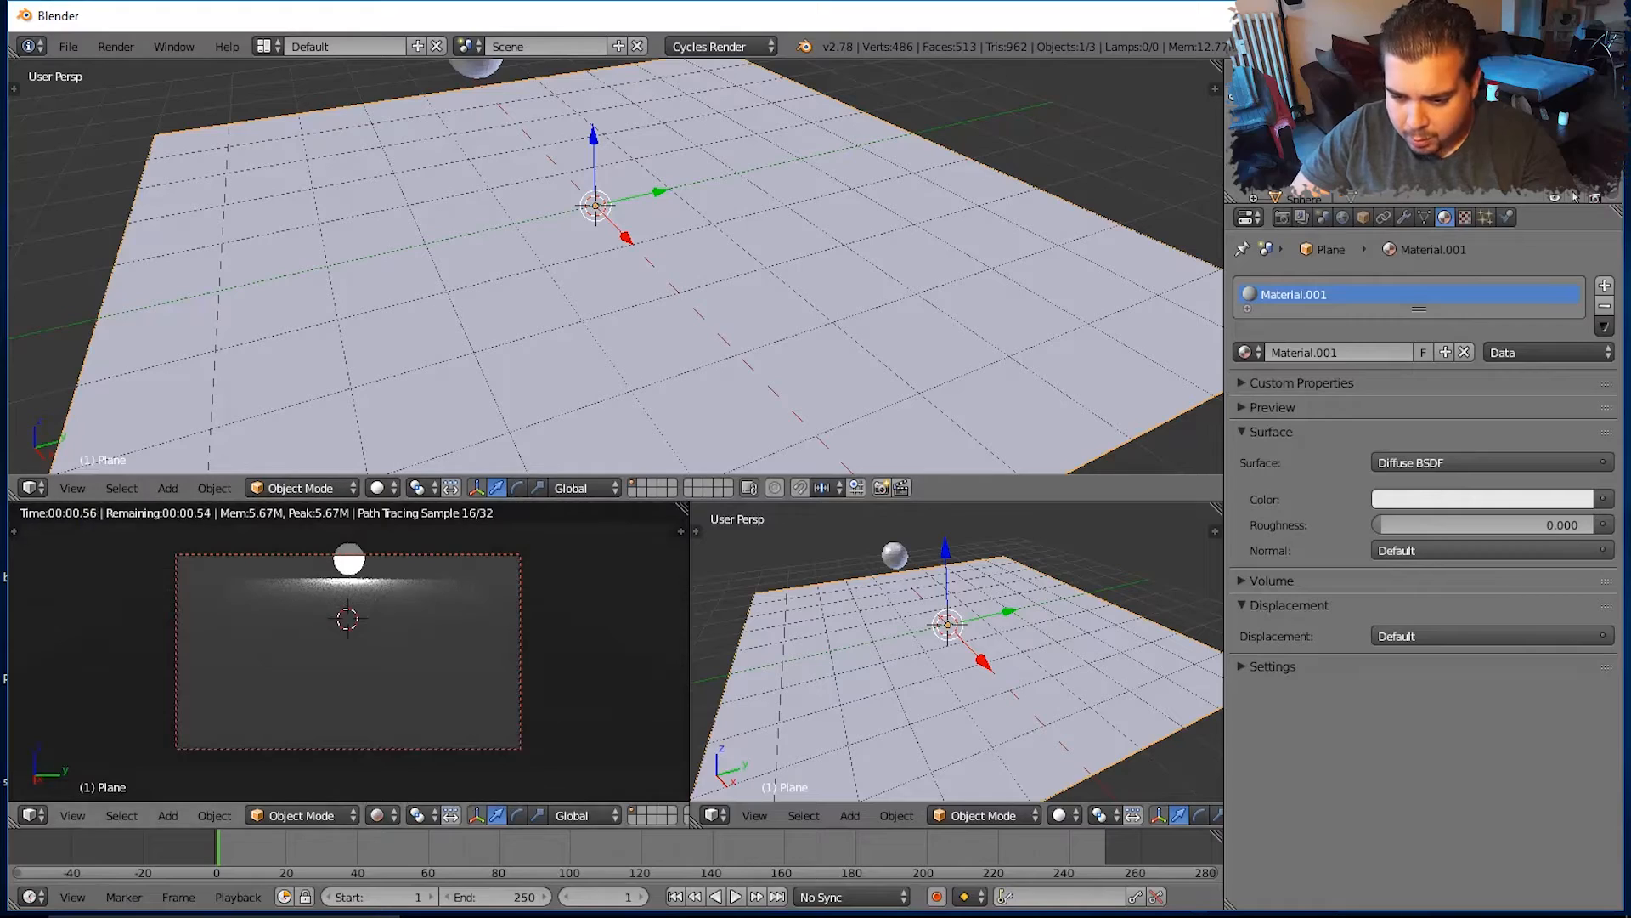
With the plane selected, change the upper view to the Node Editor and frame the plane's material nodes
middle_click_drag(961, 671, 992, 643)
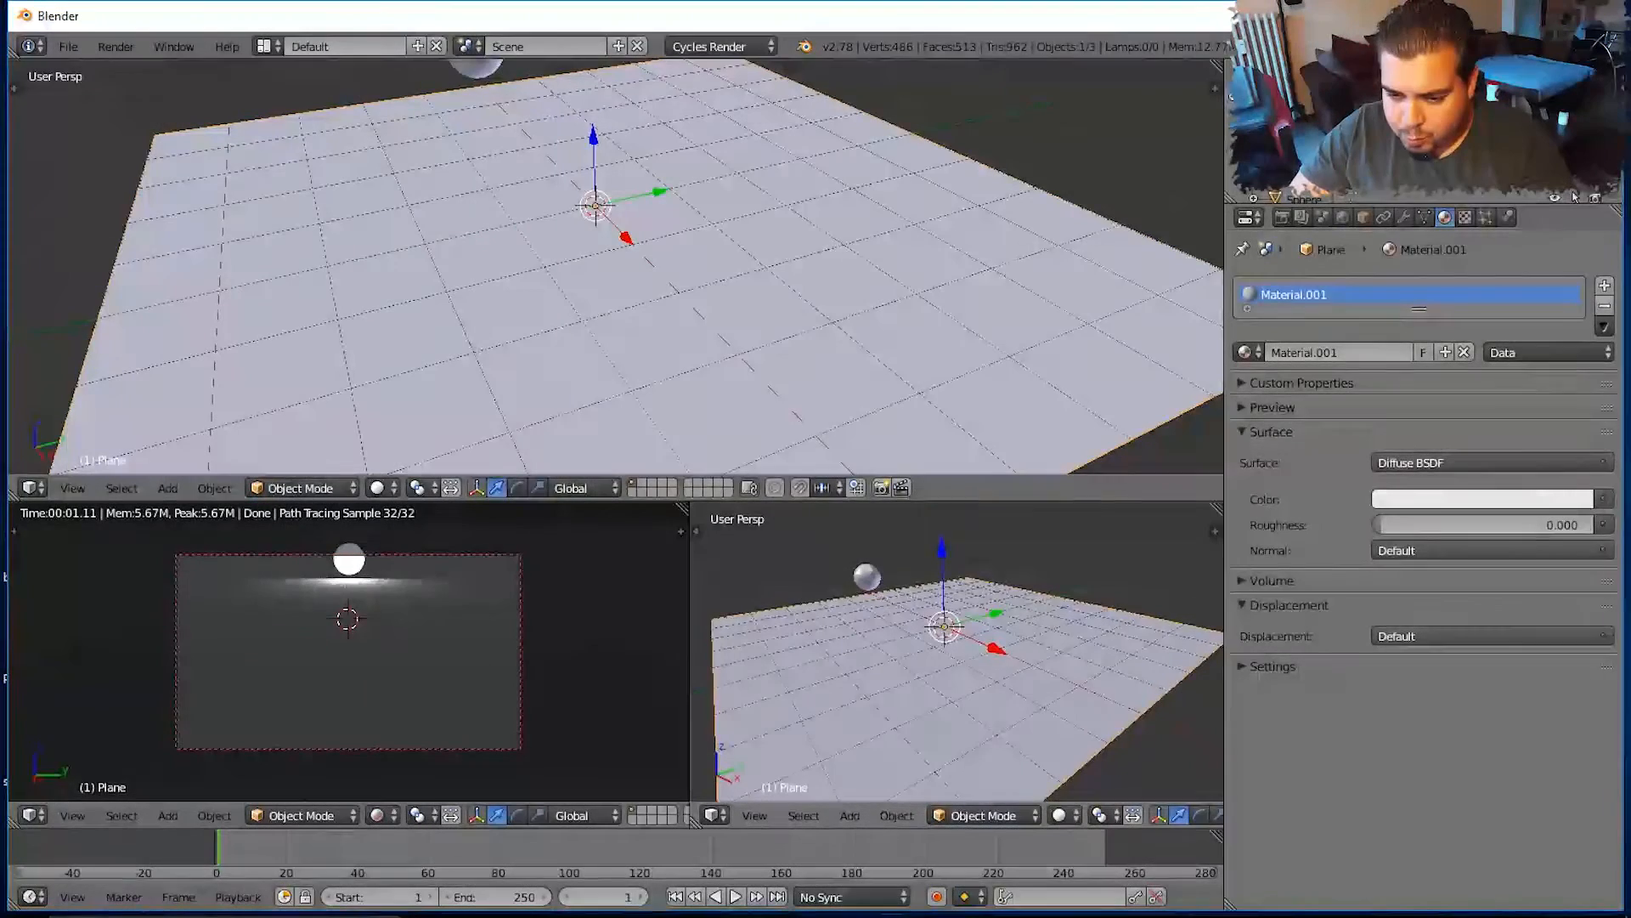
right_click(867, 577)
right_click(938, 667)
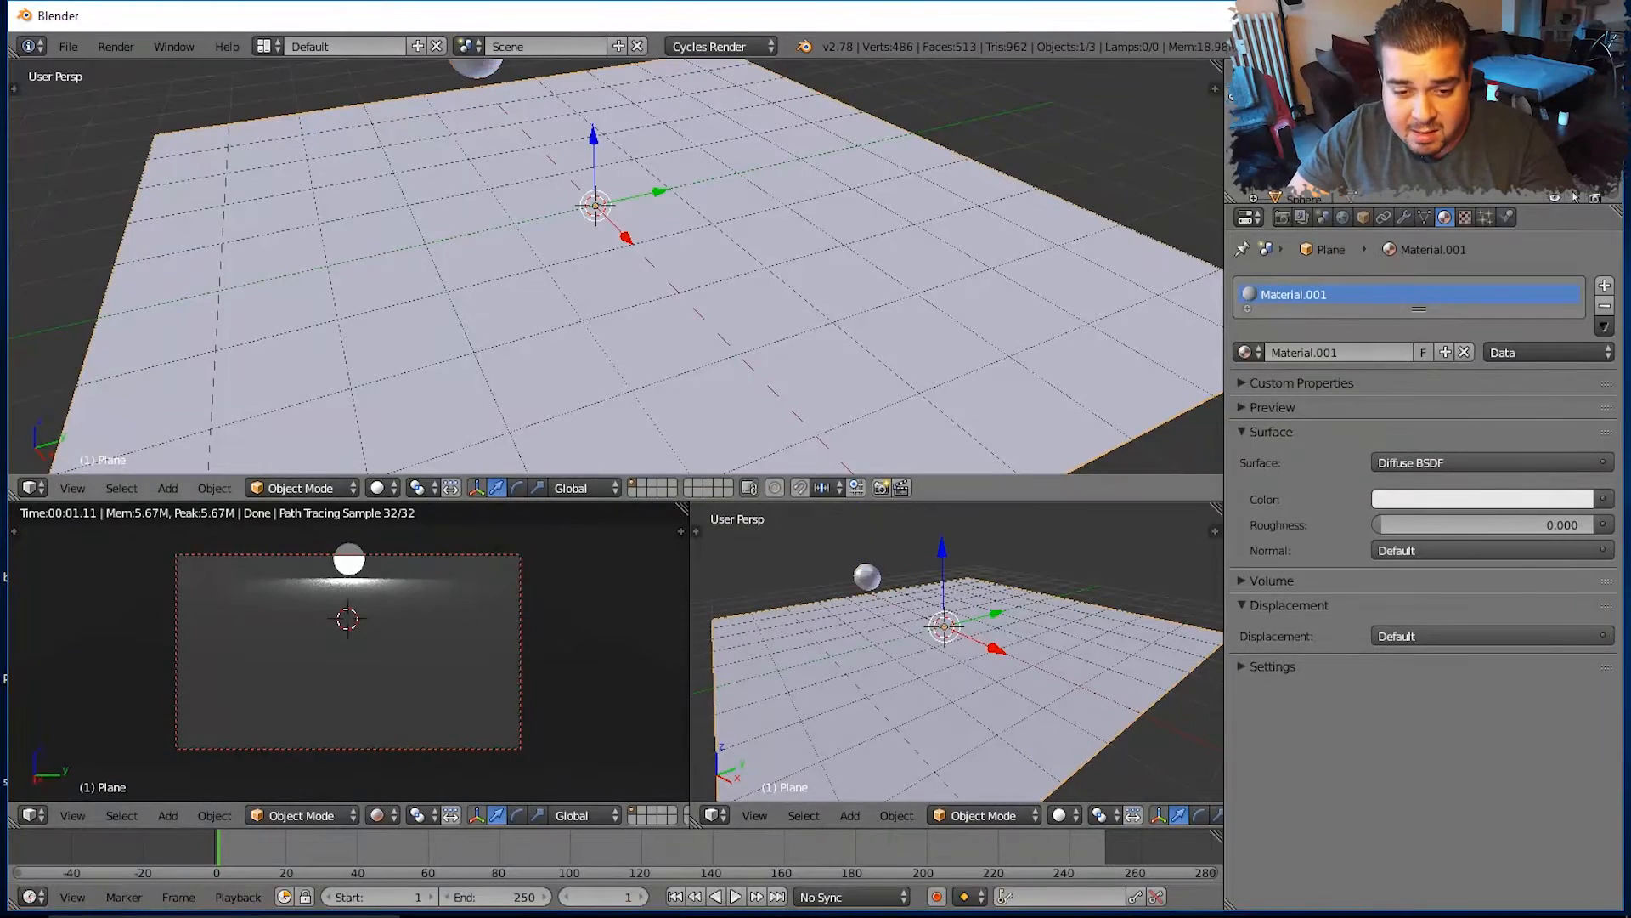
left_click(31, 487)
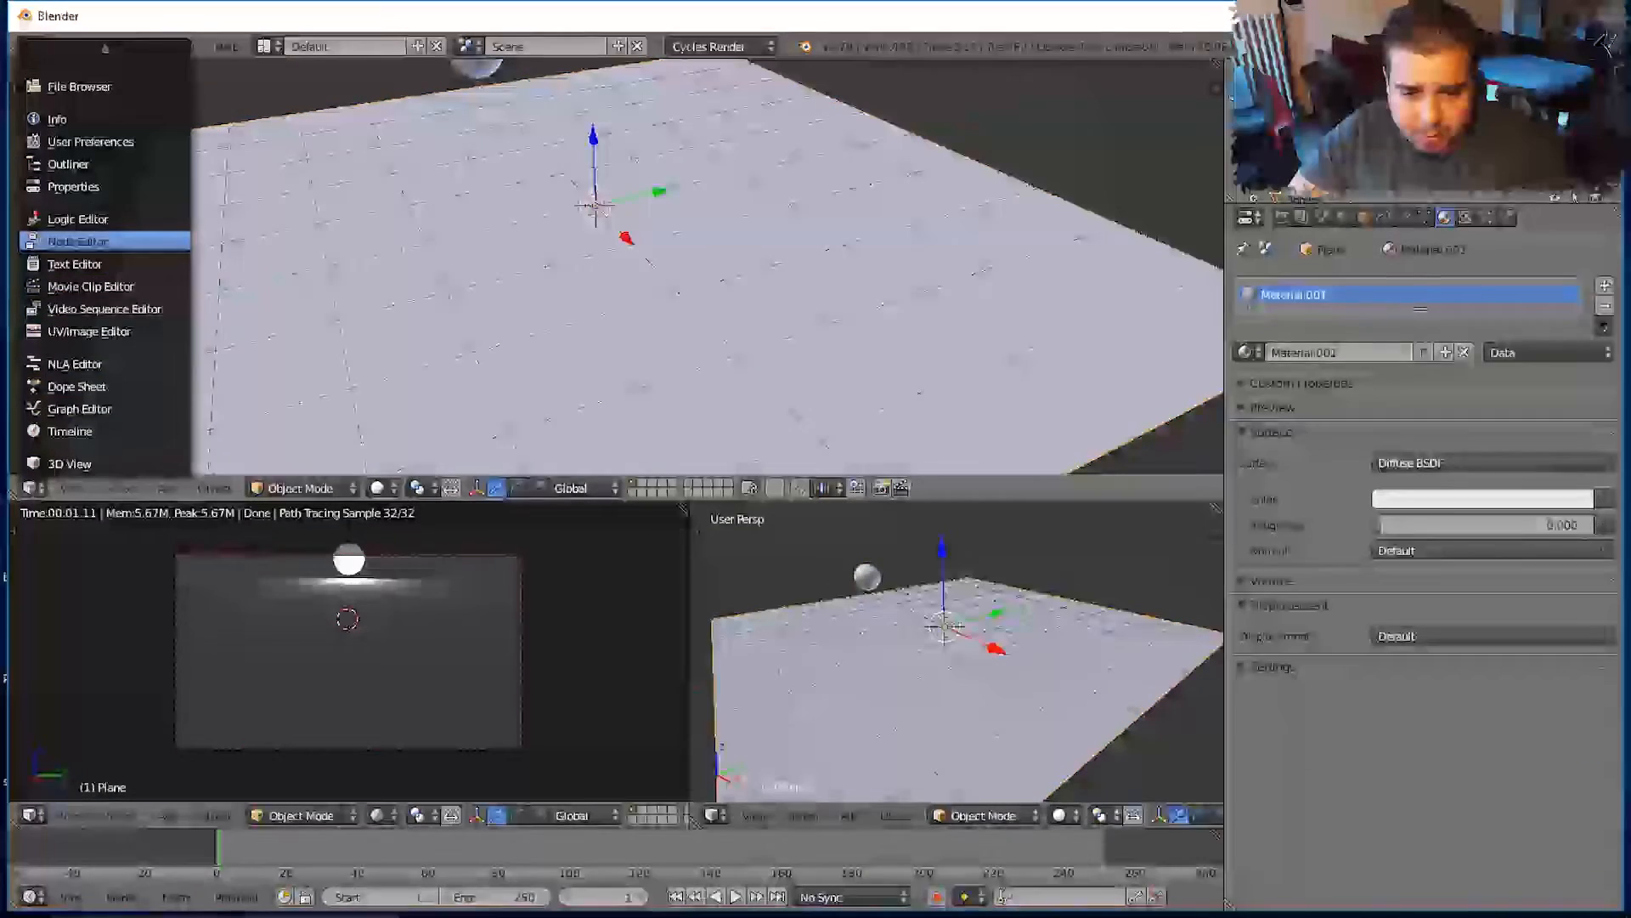
left_click(78, 240)
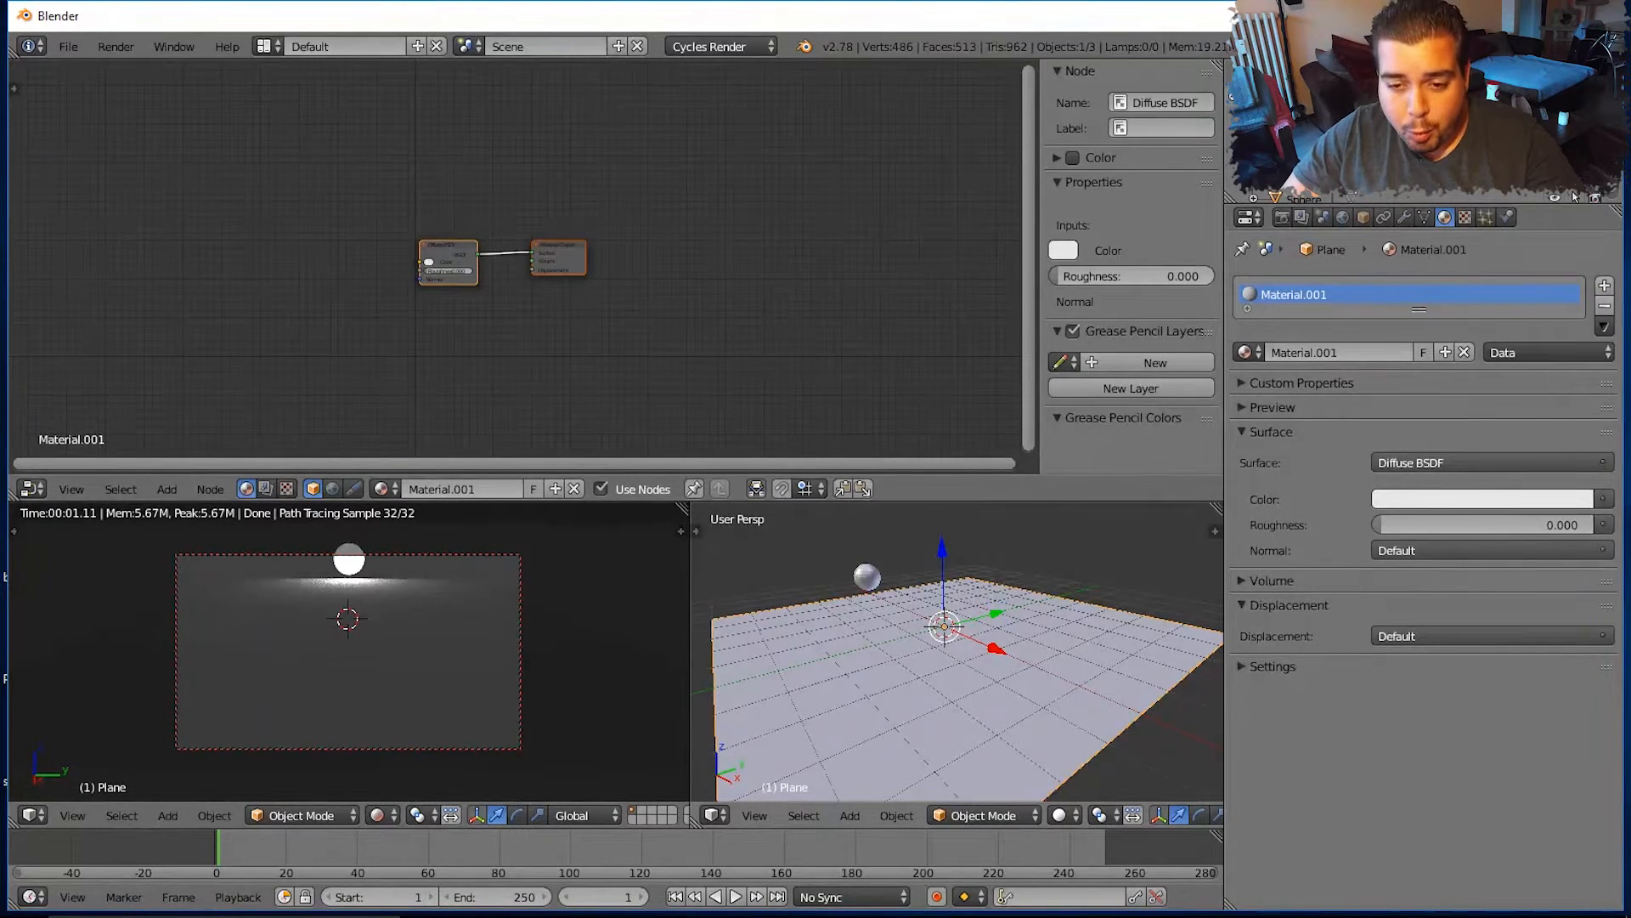
middle_click_drag(442, 255, 448, 172)
scroll(541, 271, "up", 3)
scroll(516, 259, "up", 3)
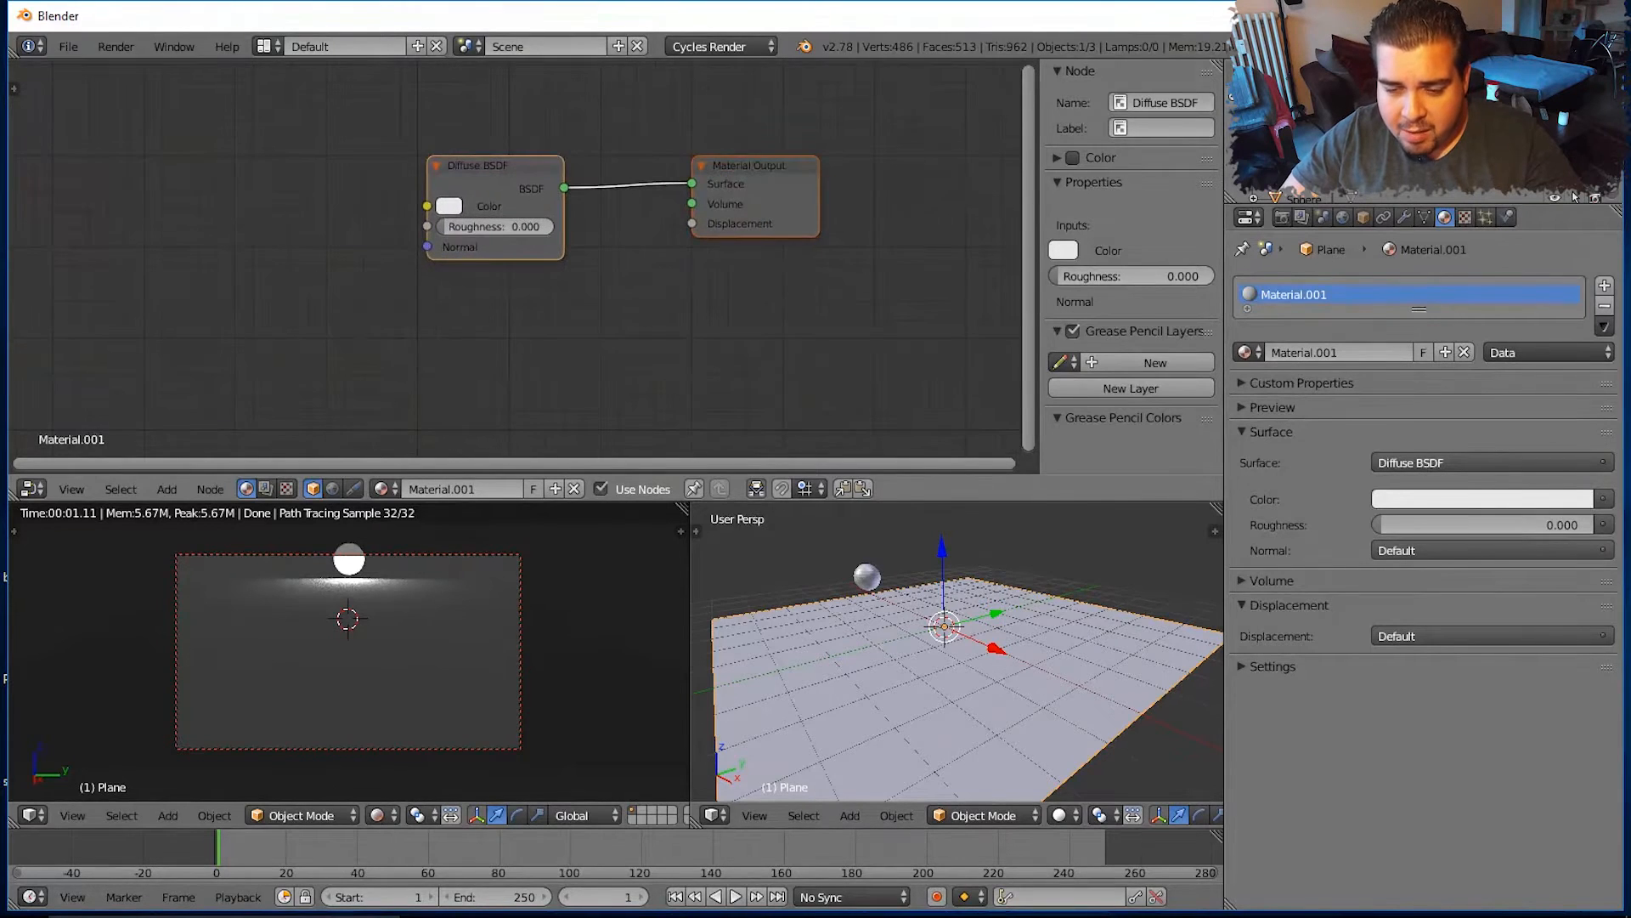
Replace the Diffuse BSDF node in the plane's material with a PBR Dielectric group node
left_click(486, 177)
key("x")
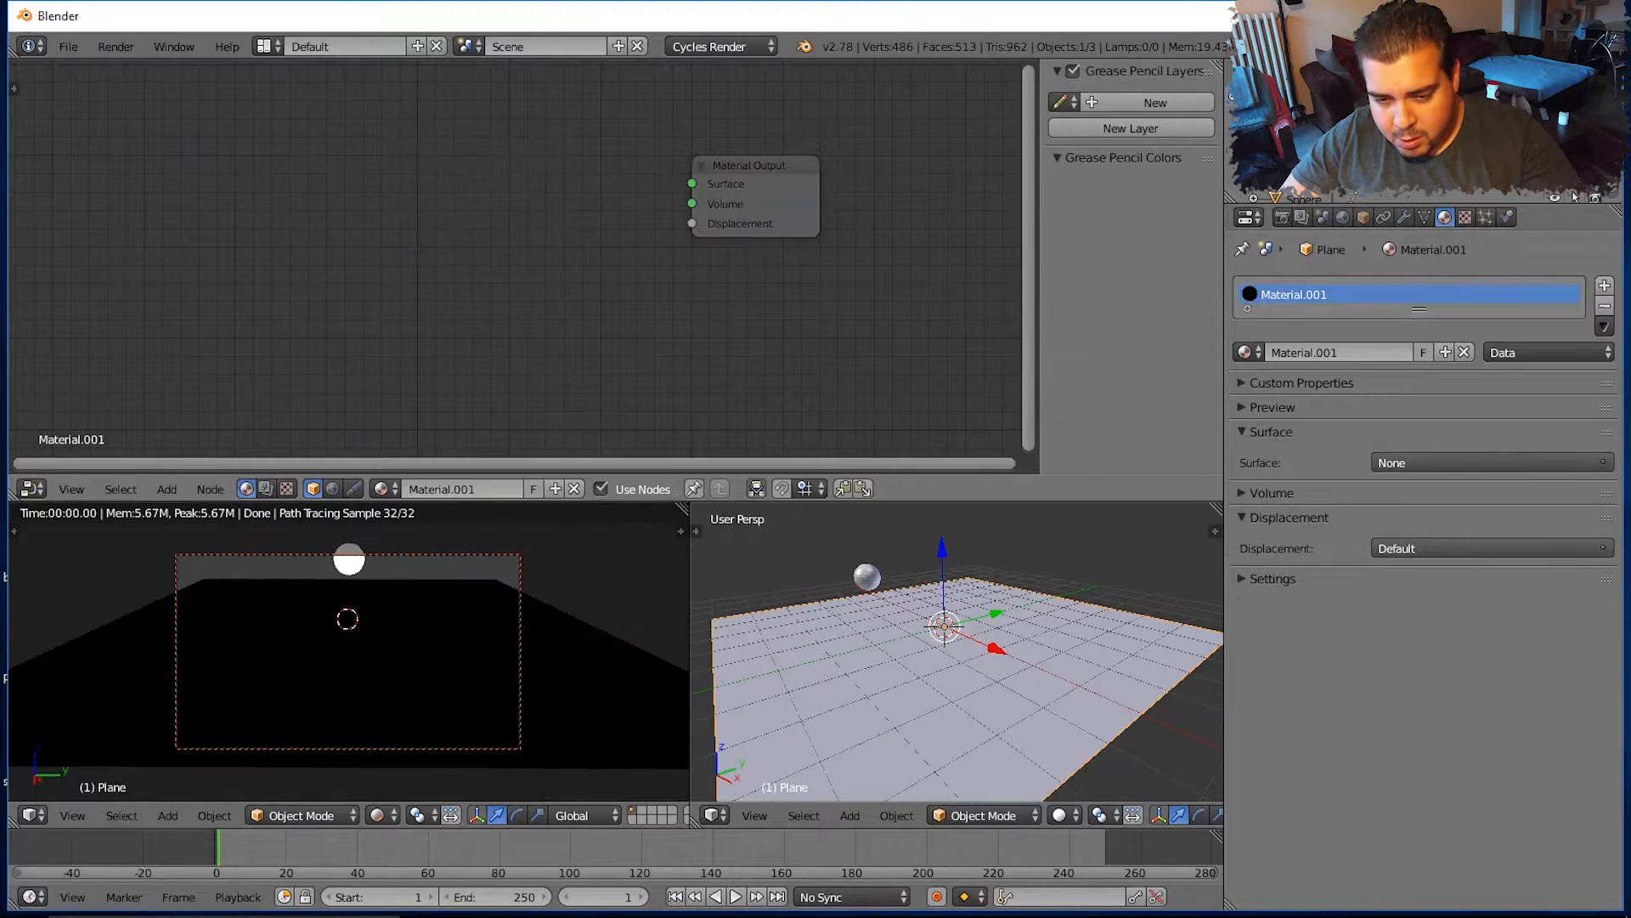
key("shift+a")
mouse_move(456, 364)
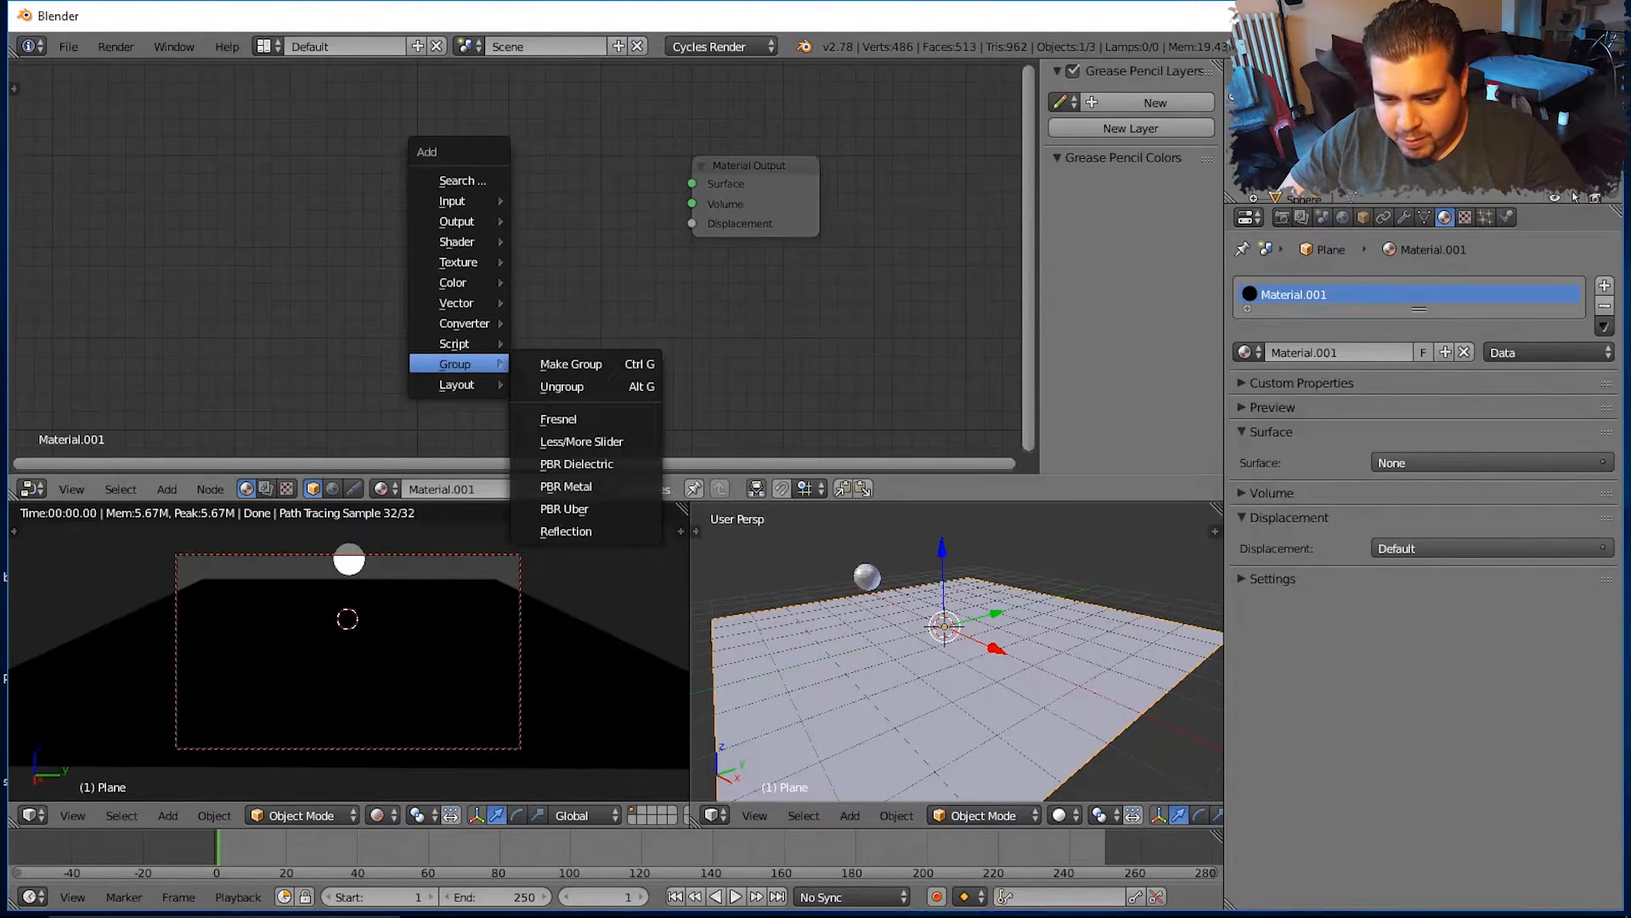
left_click(577, 463)
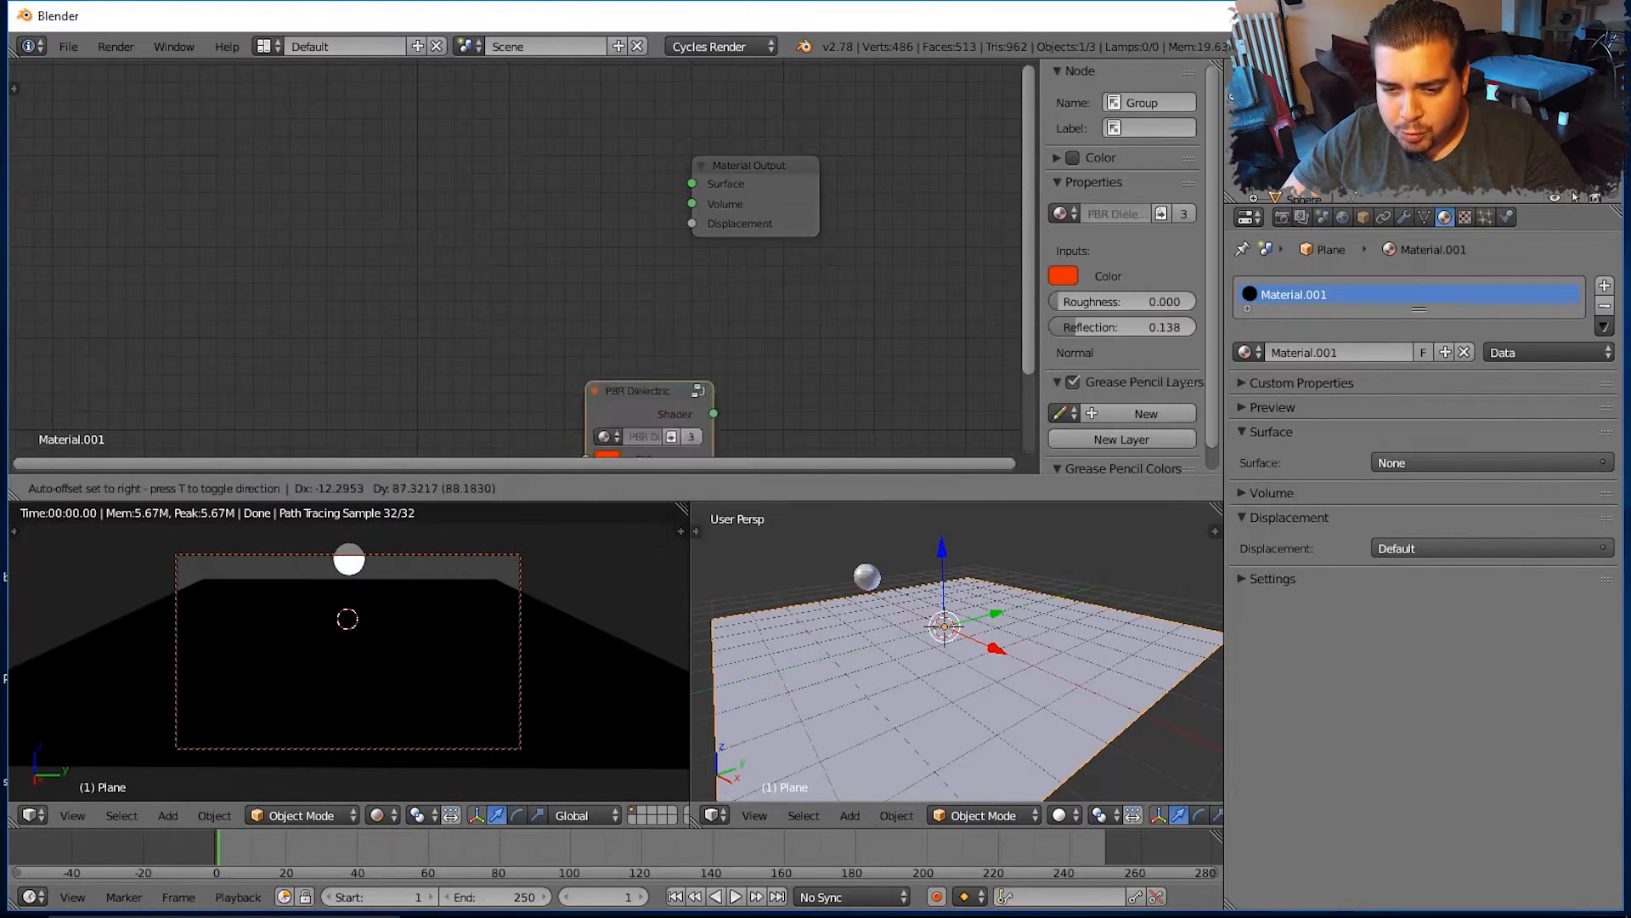
left_click(444, 204)
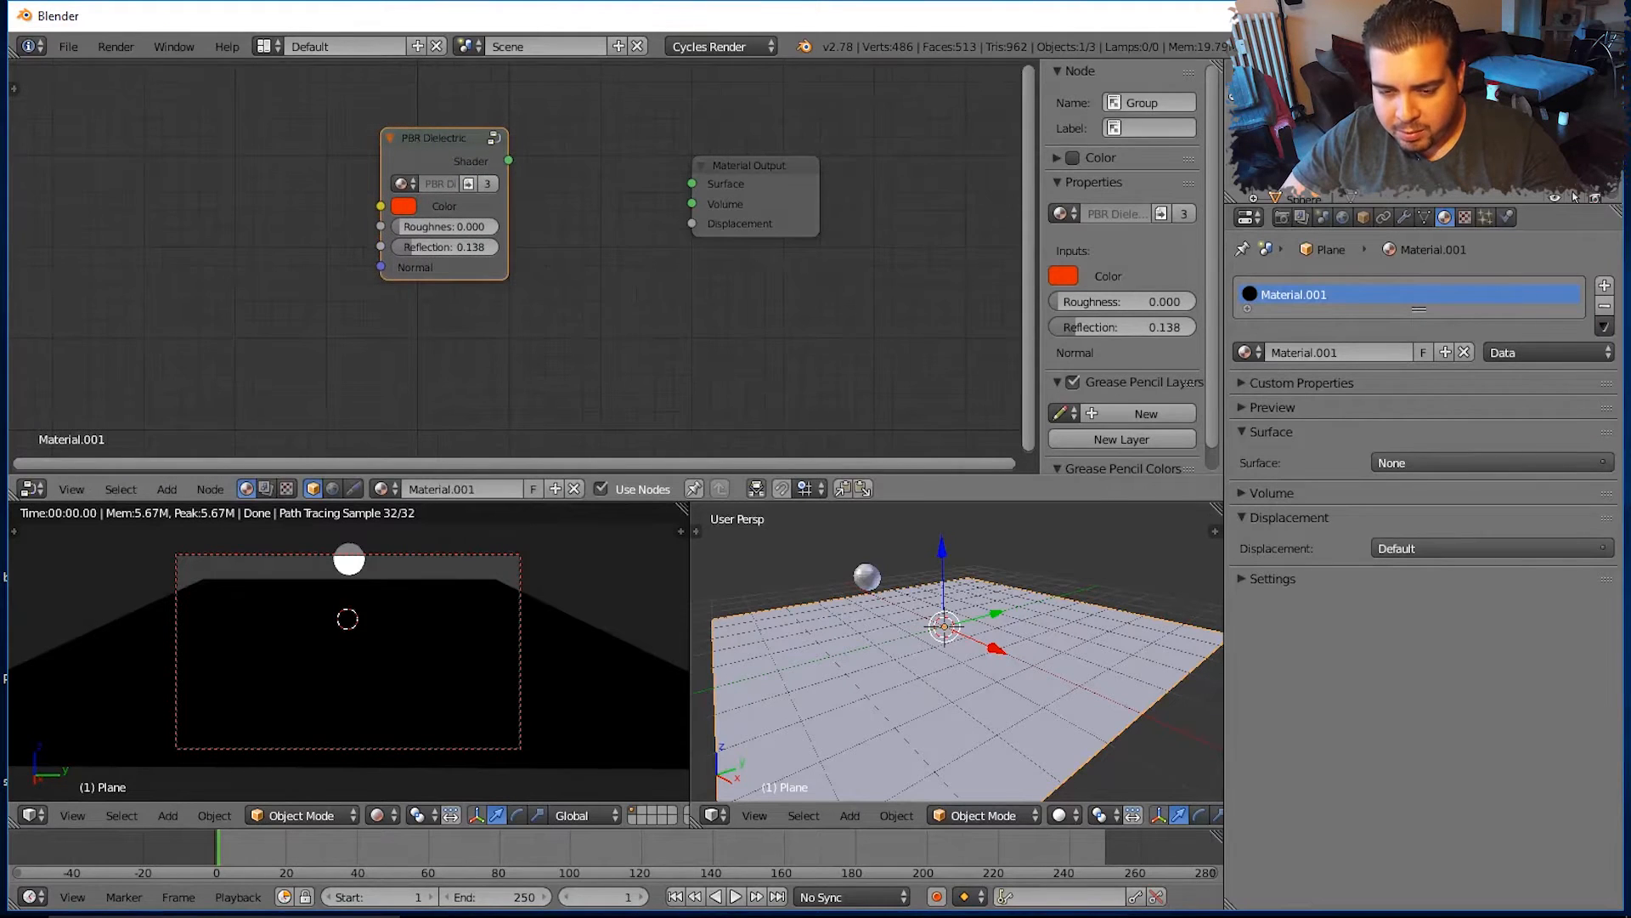
Connect the PBR Dielectric node's Shader output to the Material Output's Surface input and nudge the group node slightly up
scroll(518, 259, "down", 1)
middle_click_drag(518, 259, 615, 310)
scroll(594, 238, "down", 1)
left_click_drag(592, 233, 612, 230)
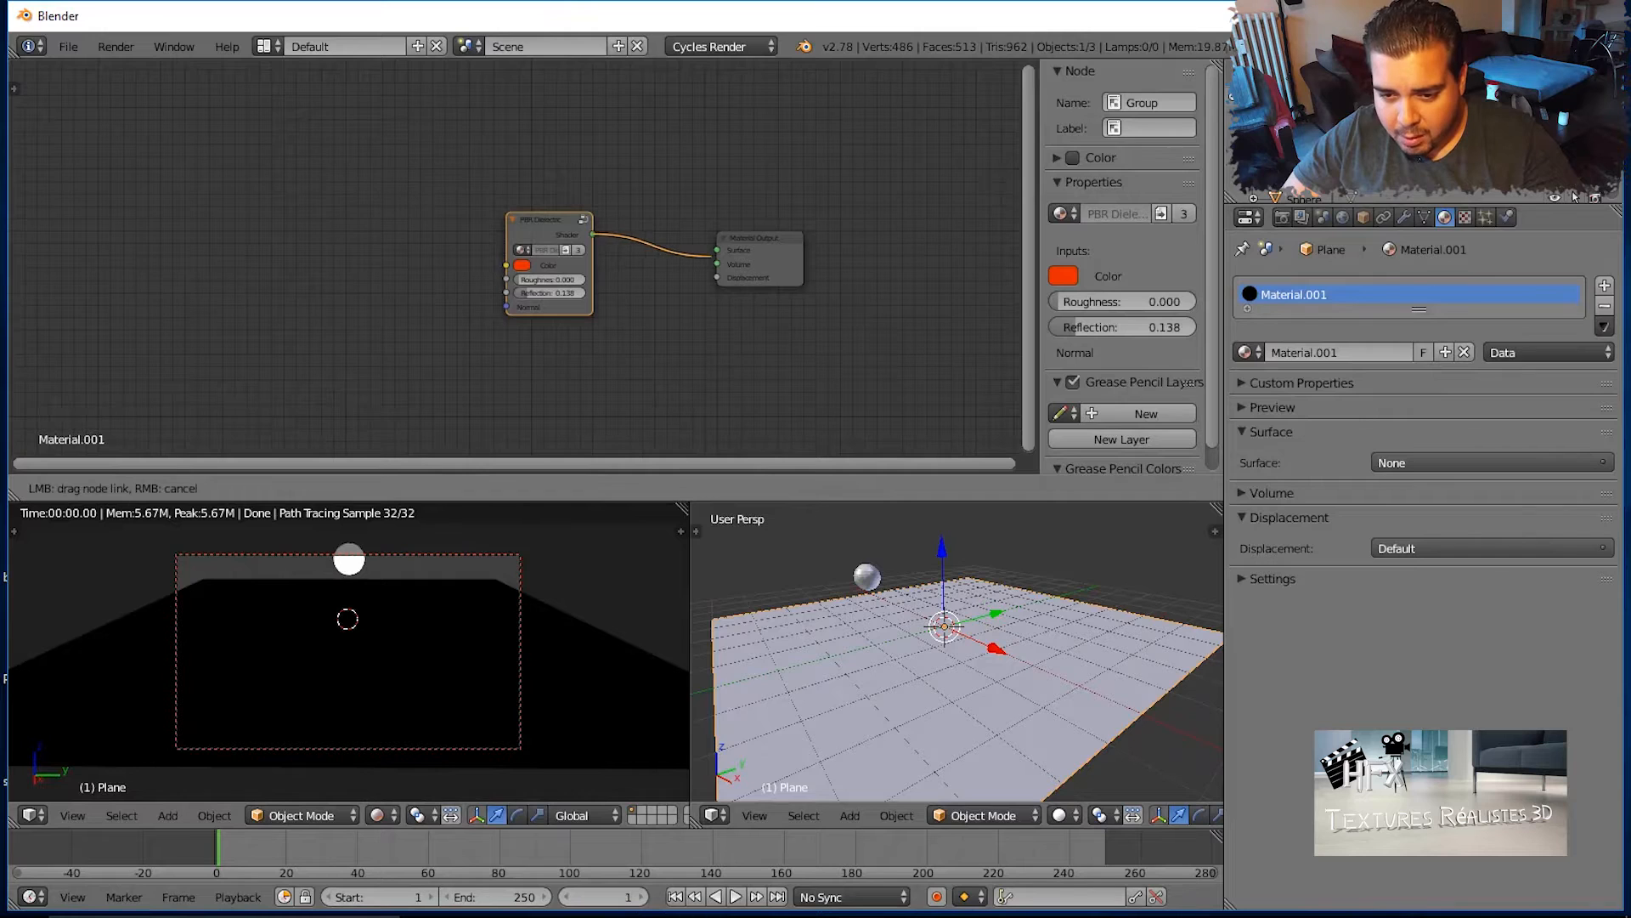
left_click_drag(718, 251, 718, 251)
mouse_move(548, 221)
left_mouse_down()
mouse_move(543, 182)
mouse_move(541, 210)
left_mouse_up()
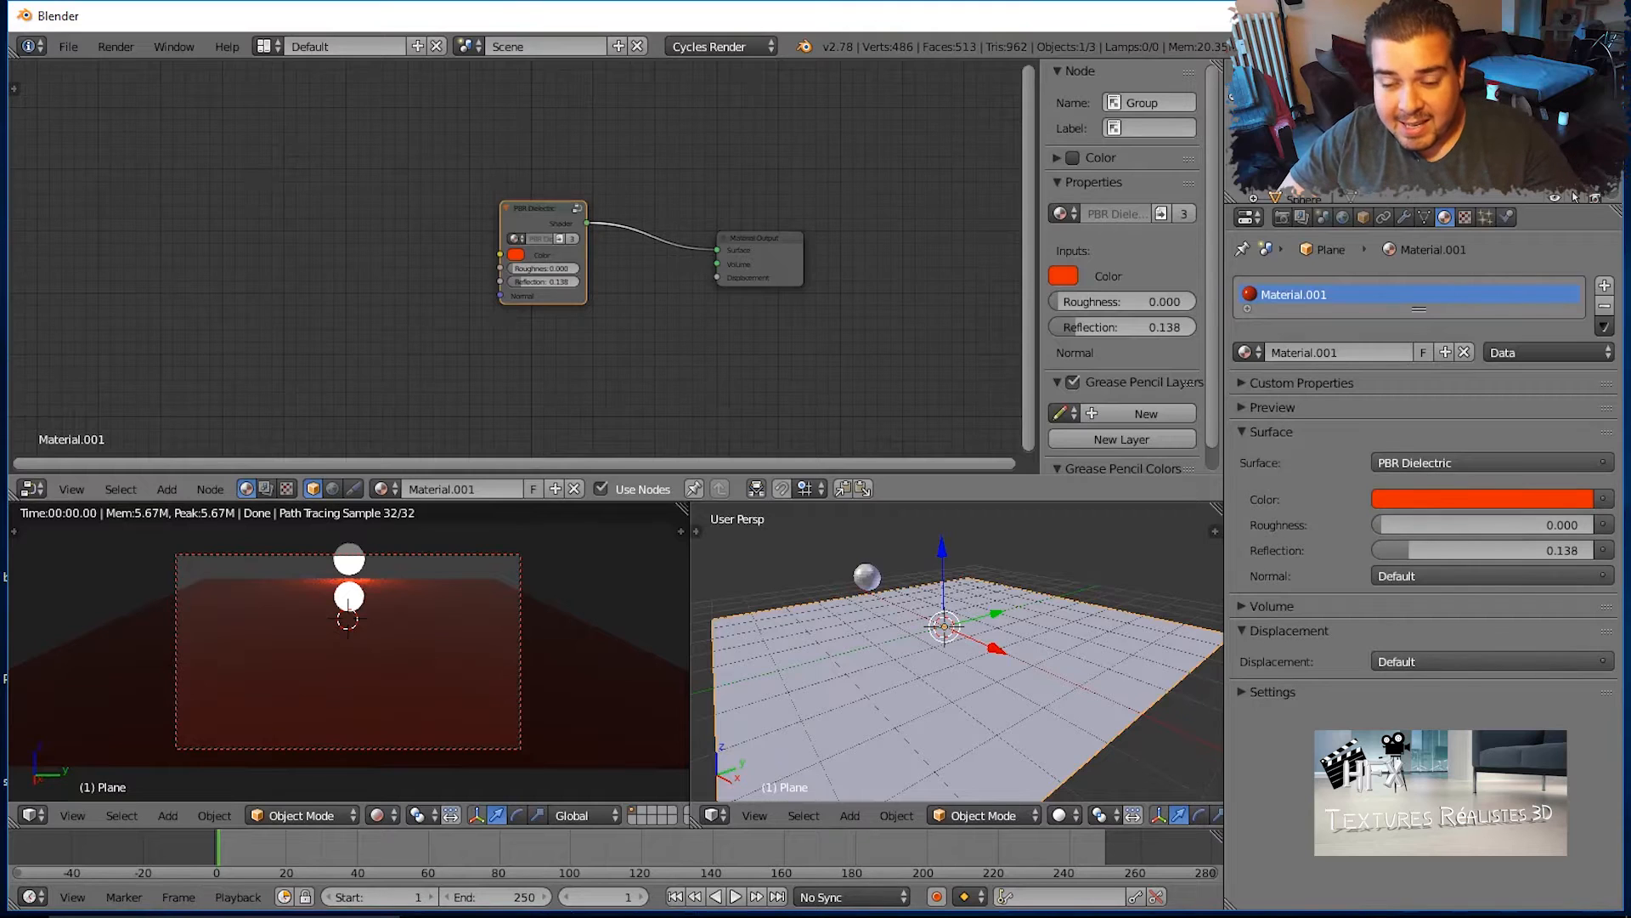
Add an Image Texture node and place it above and left of the PBR Dielectric node
middle_click_drag(510, 340, 616, 340)
key("shift+a")
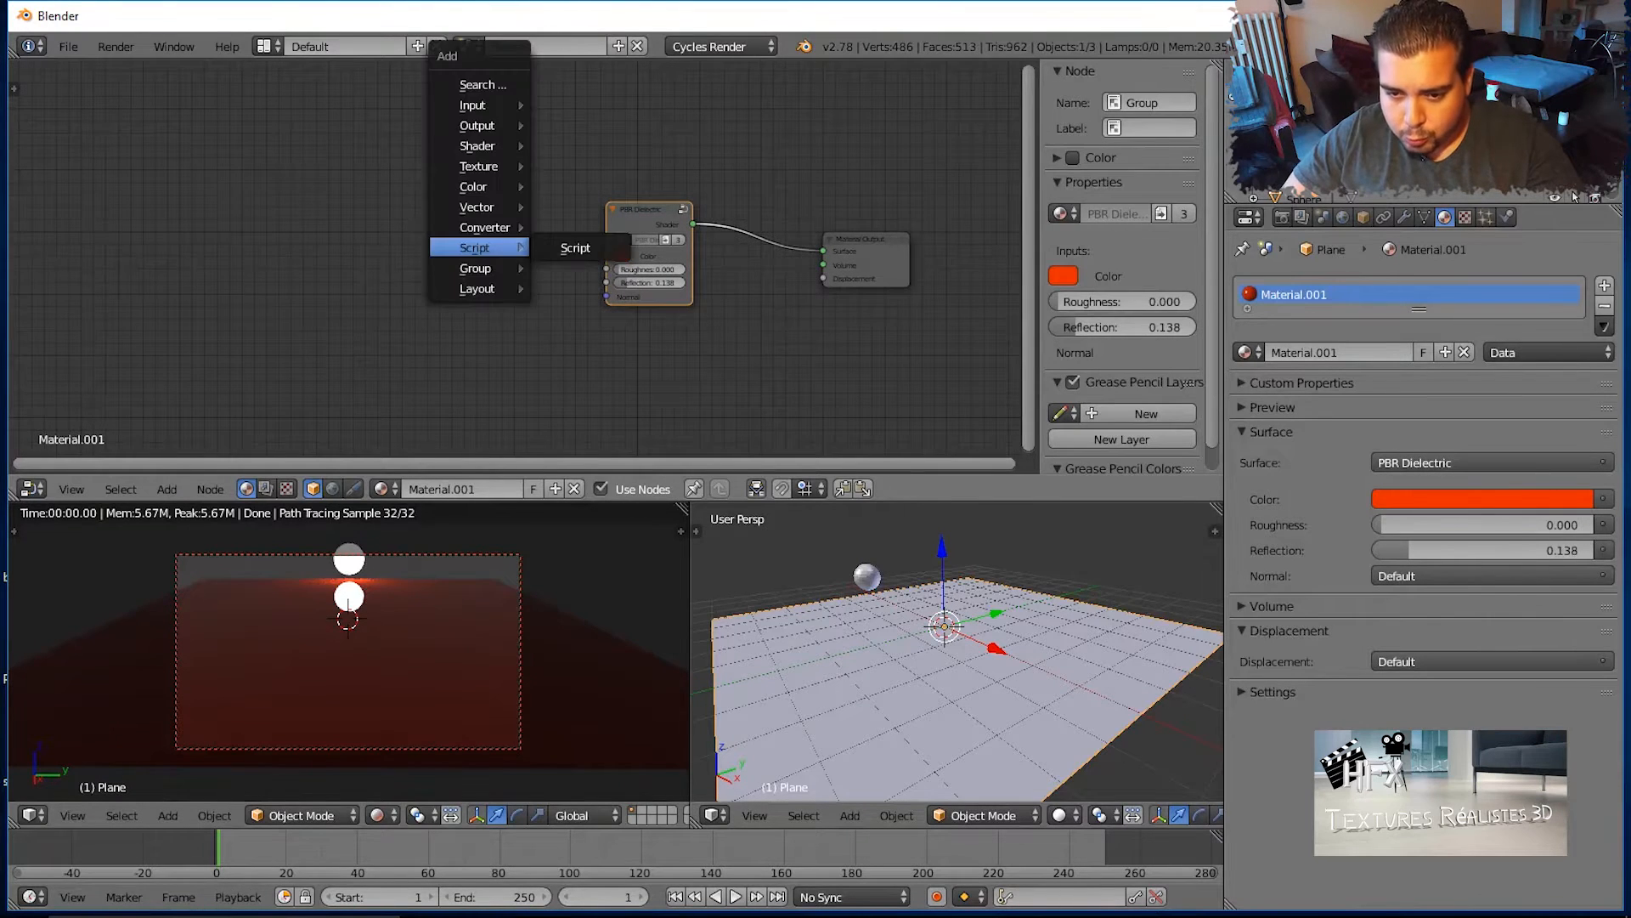
key("Escape")
scroll(518, 256, "up", 1)
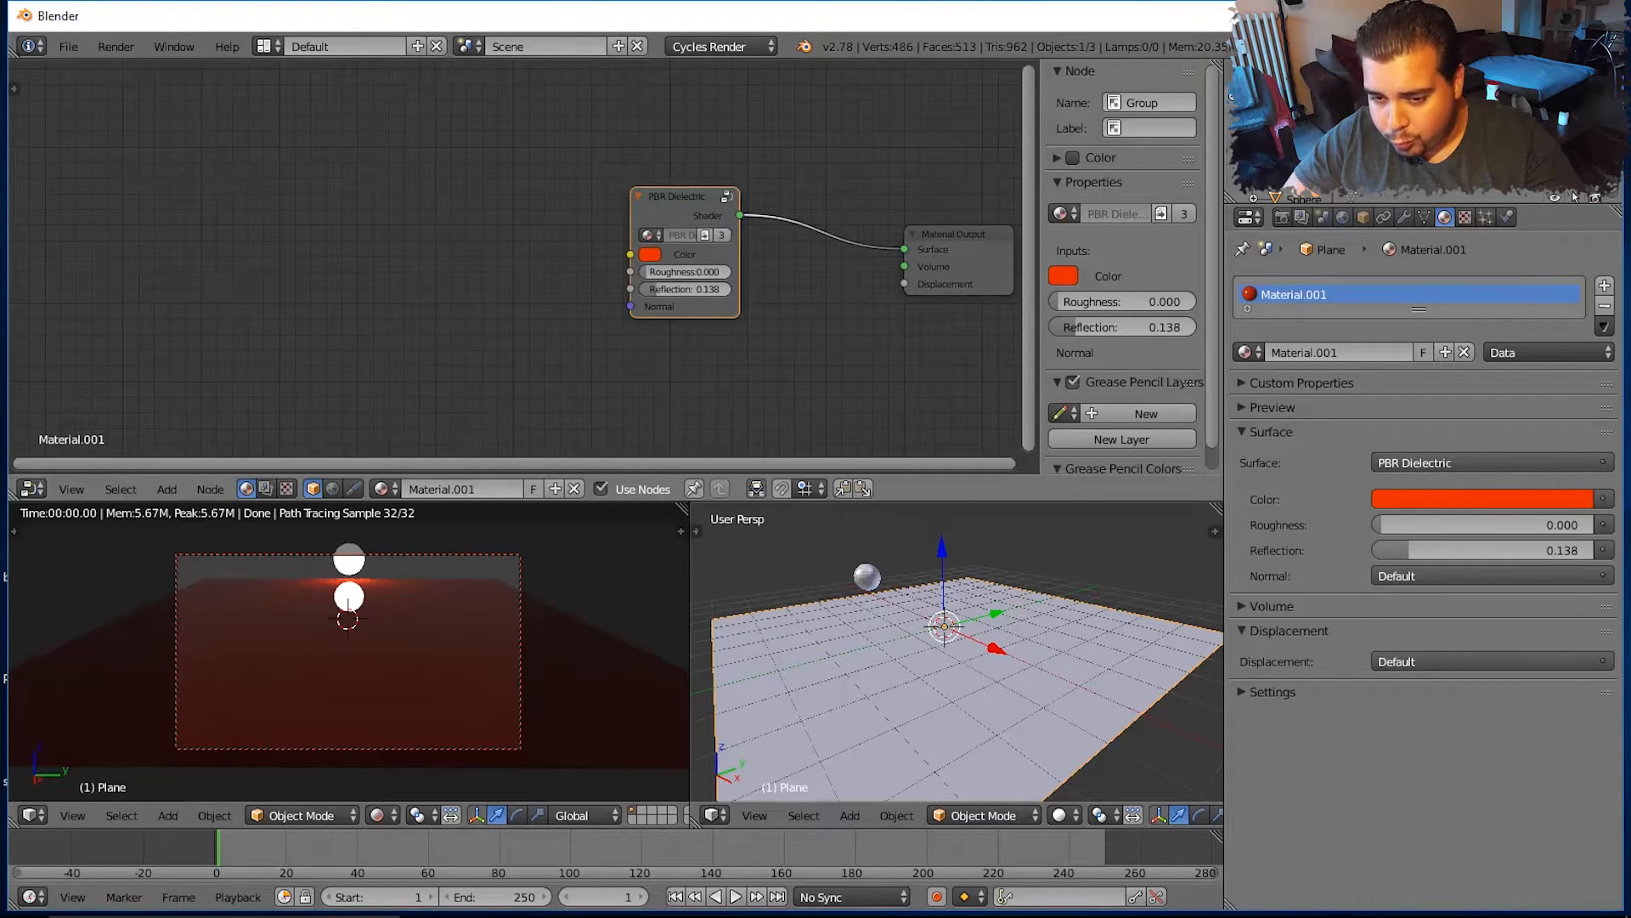
key("shift+a")
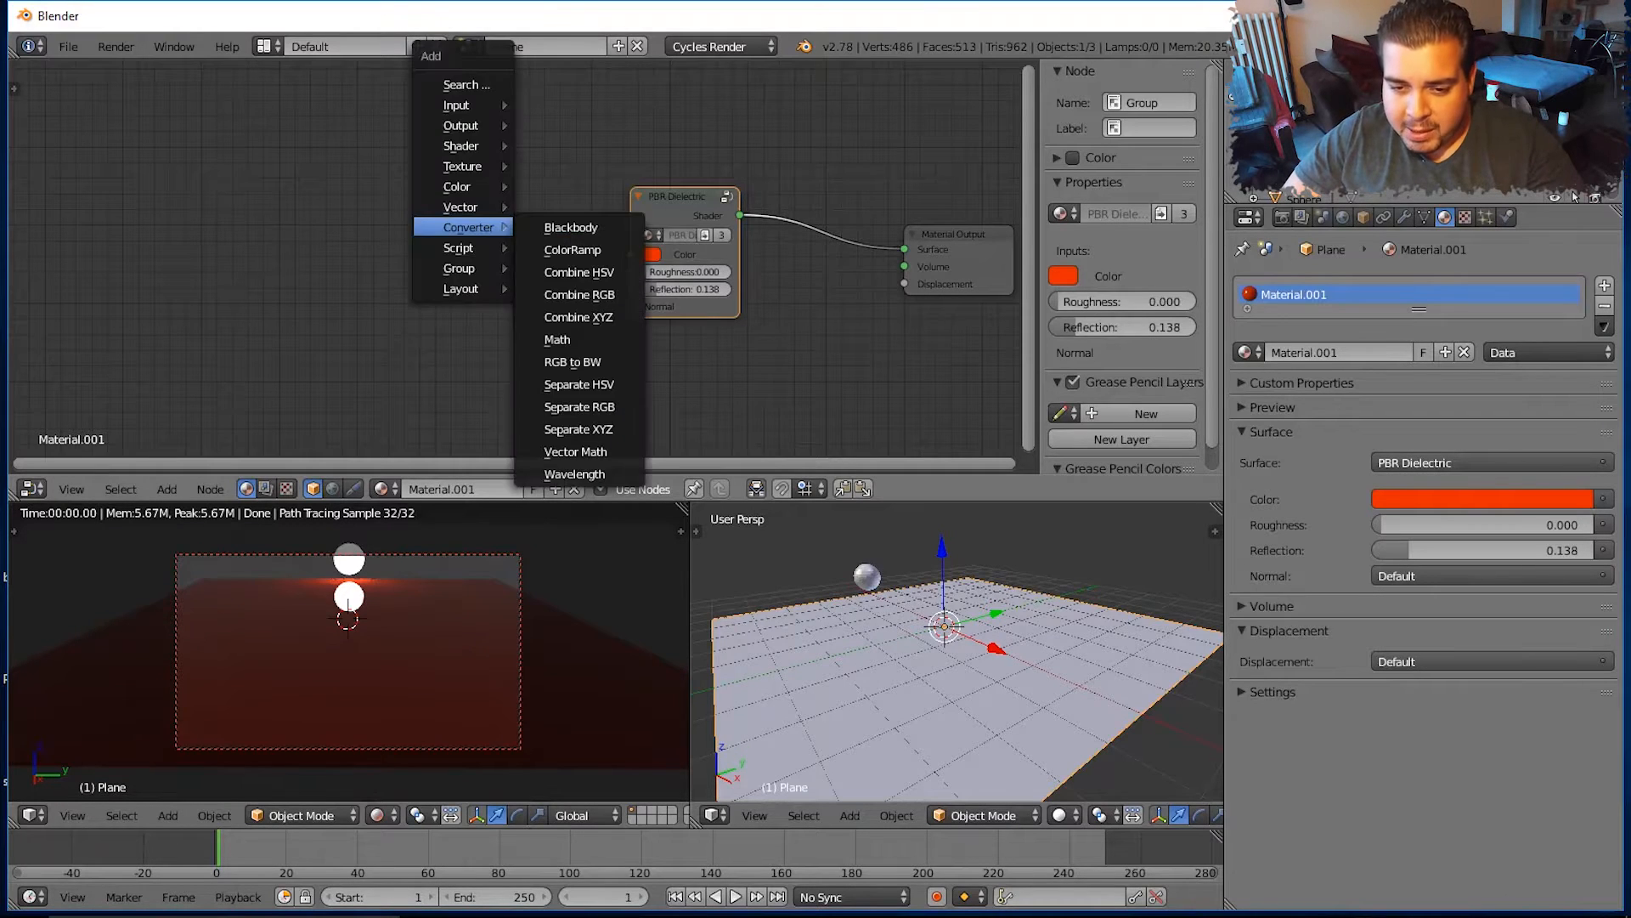
mouse_move(463, 166)
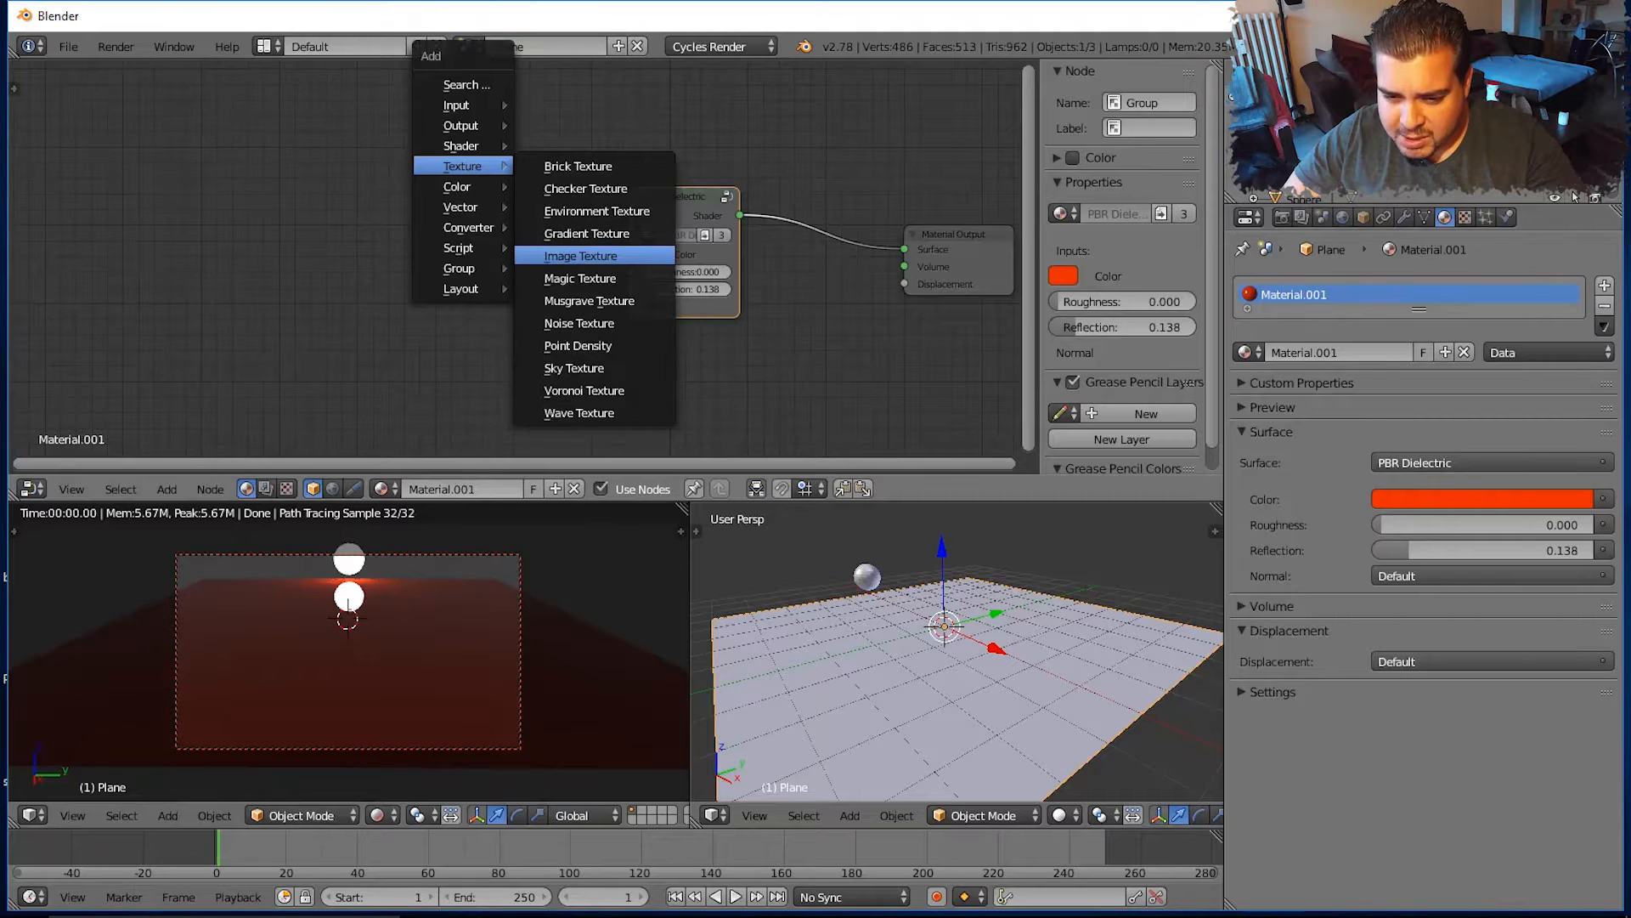
left_click(580, 255)
left_click(467, 144)
left_click_drag(468, 142, 408, 98)
Duplicate the Image Texture node three times, stacking the copies below it in a column of four
key("shift+d")
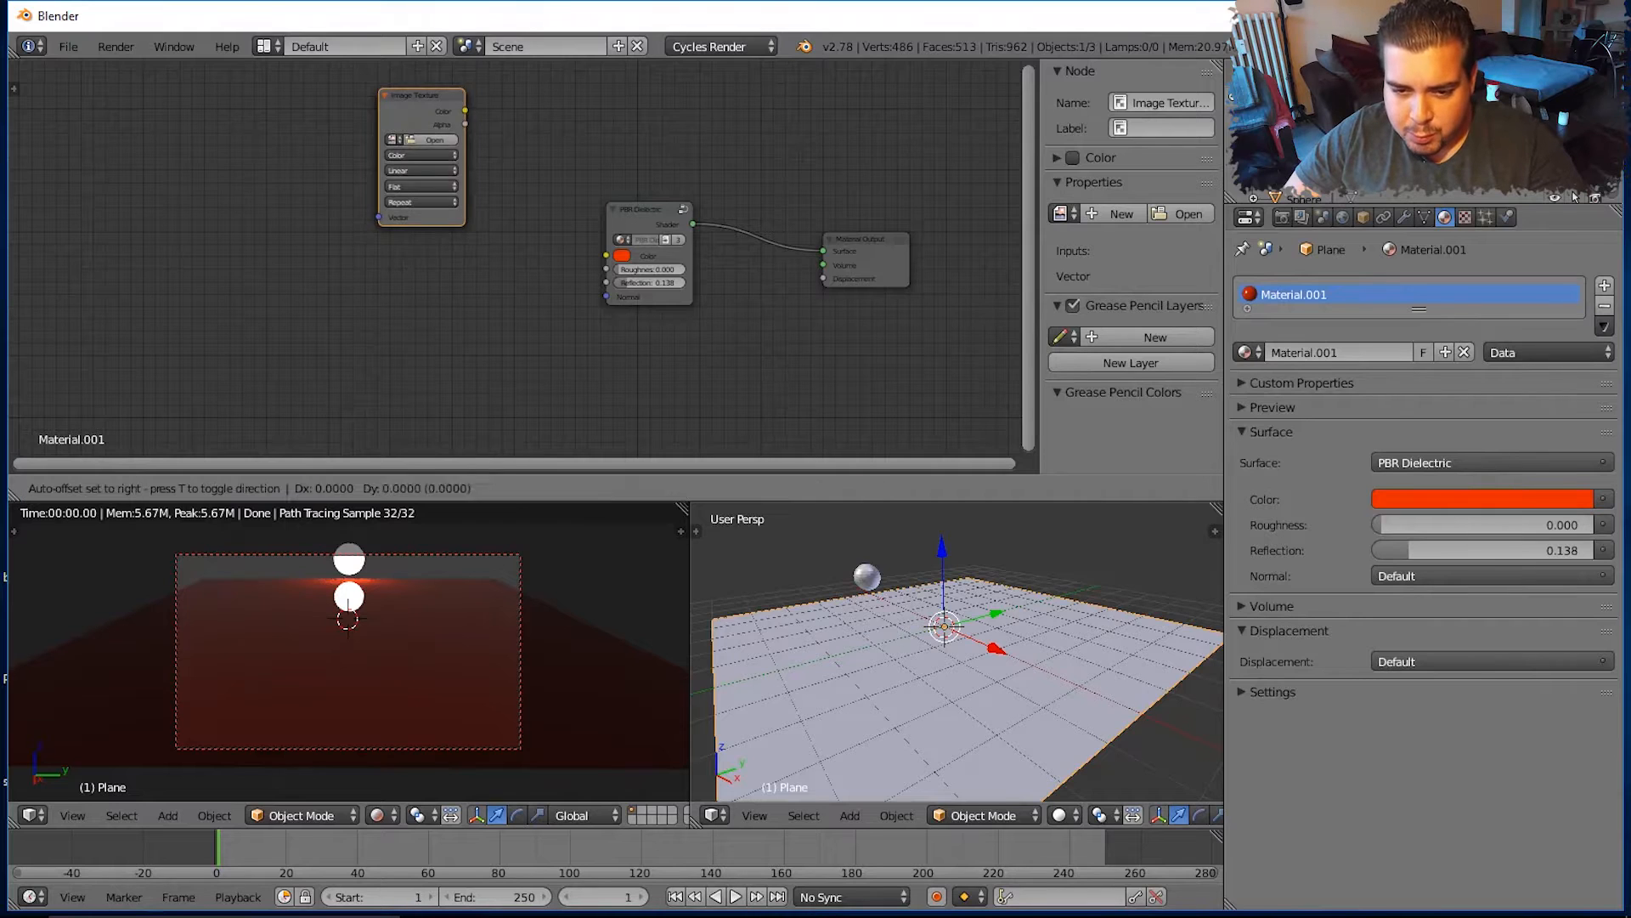
left_click(409, 257)
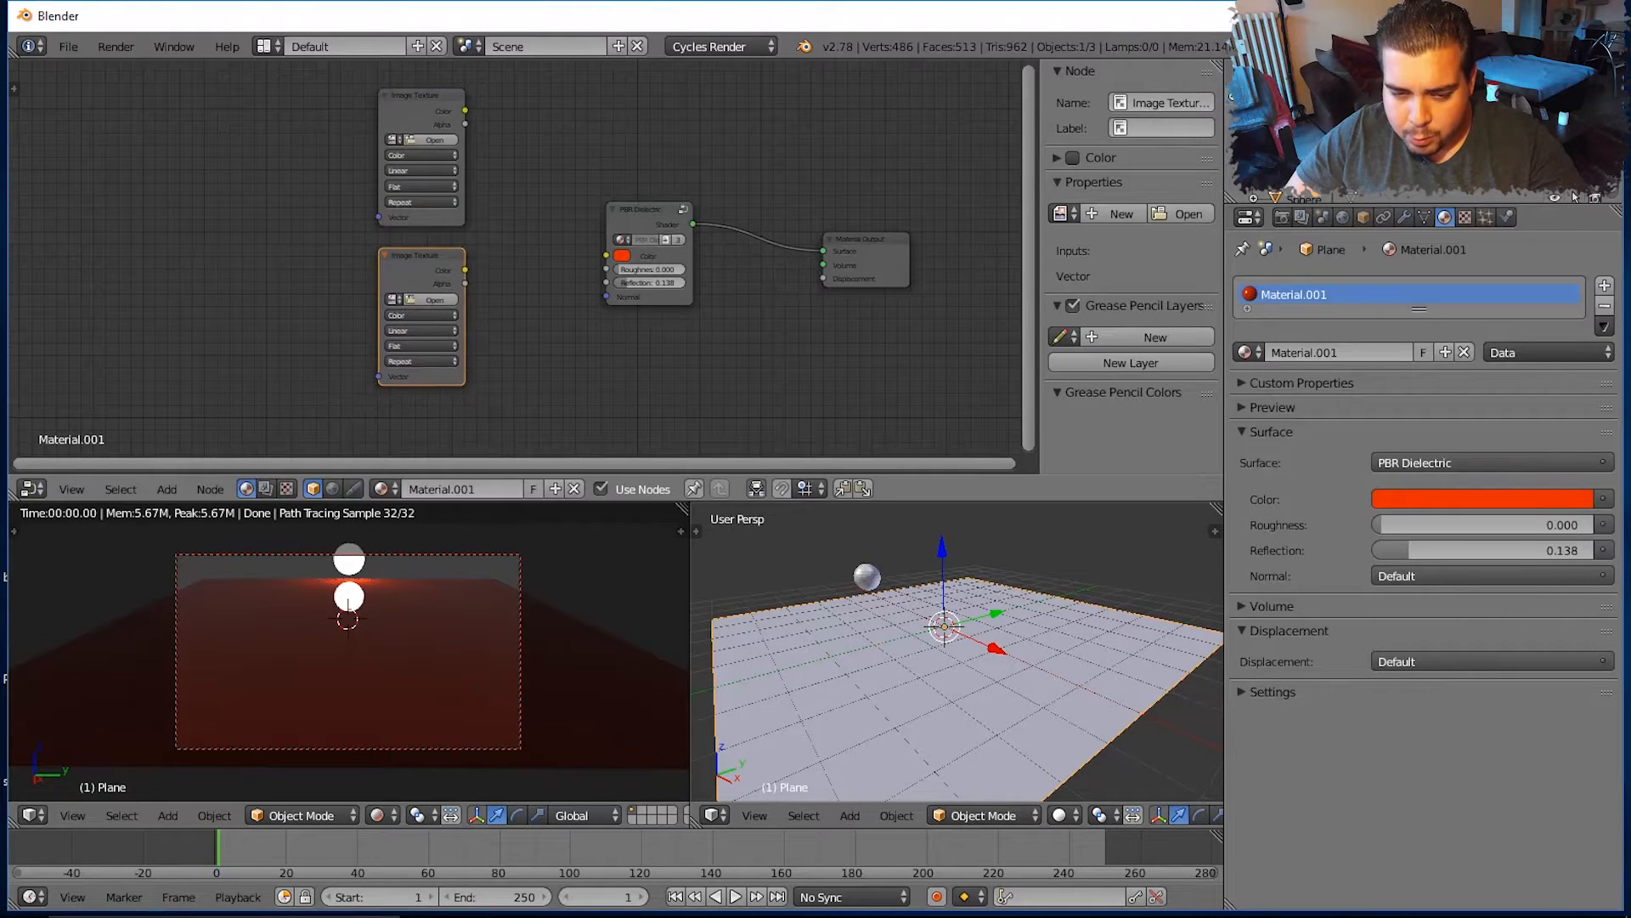
middle_click_drag(409, 257, 420, 114)
key("shift+d")
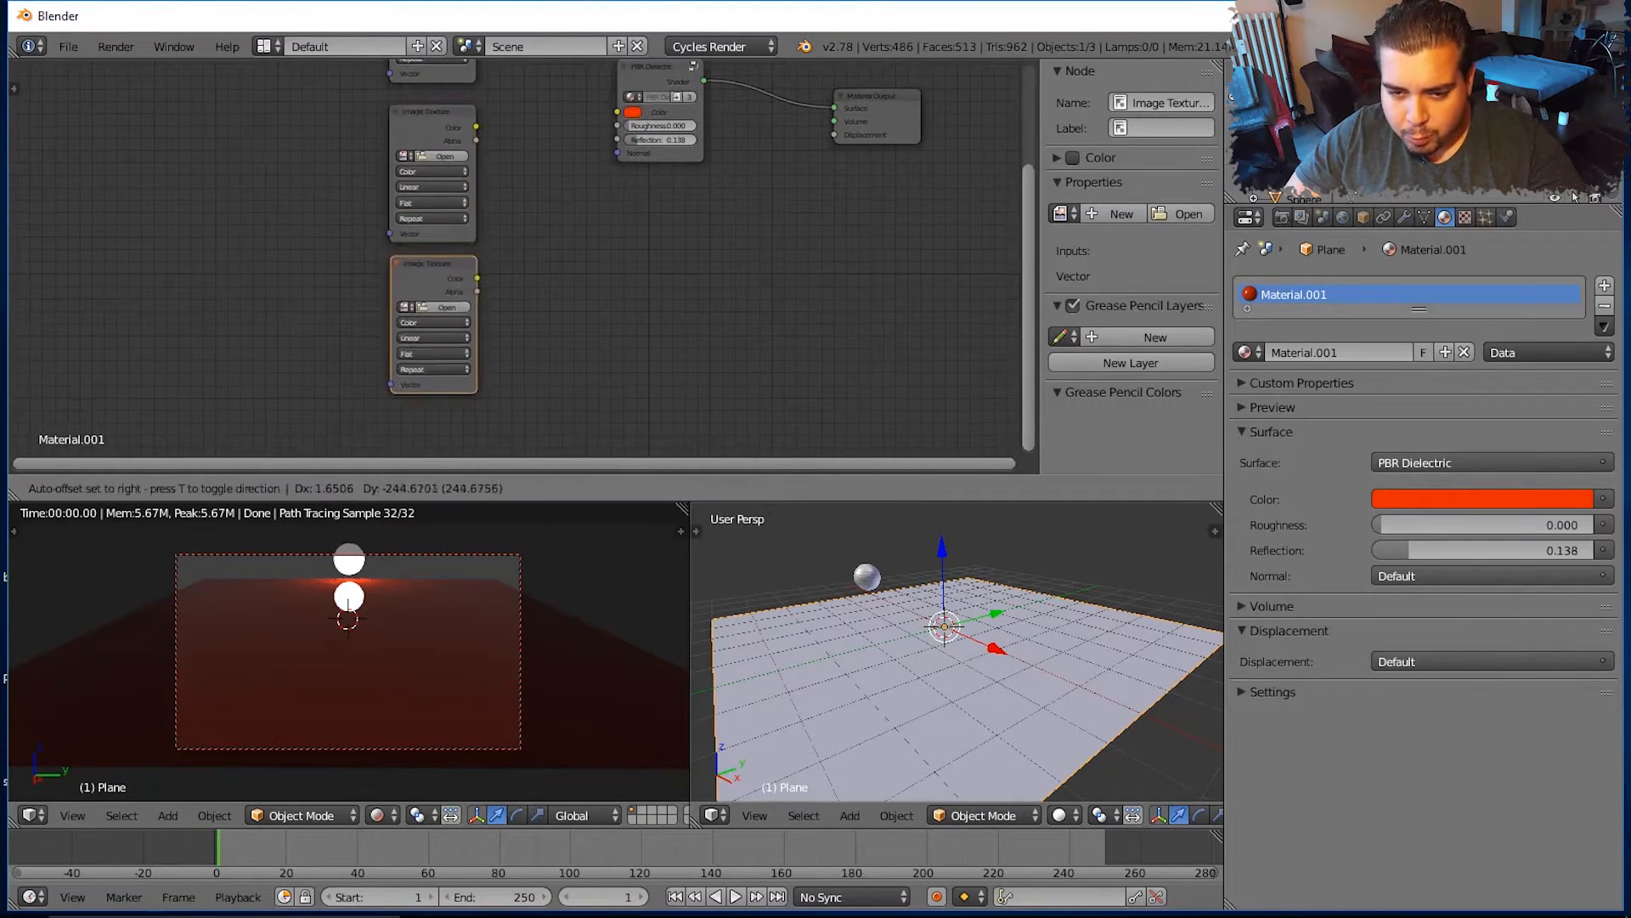
left_click(417, 269)
middle_click_drag(417, 270, 433, 178)
key("shift+d")
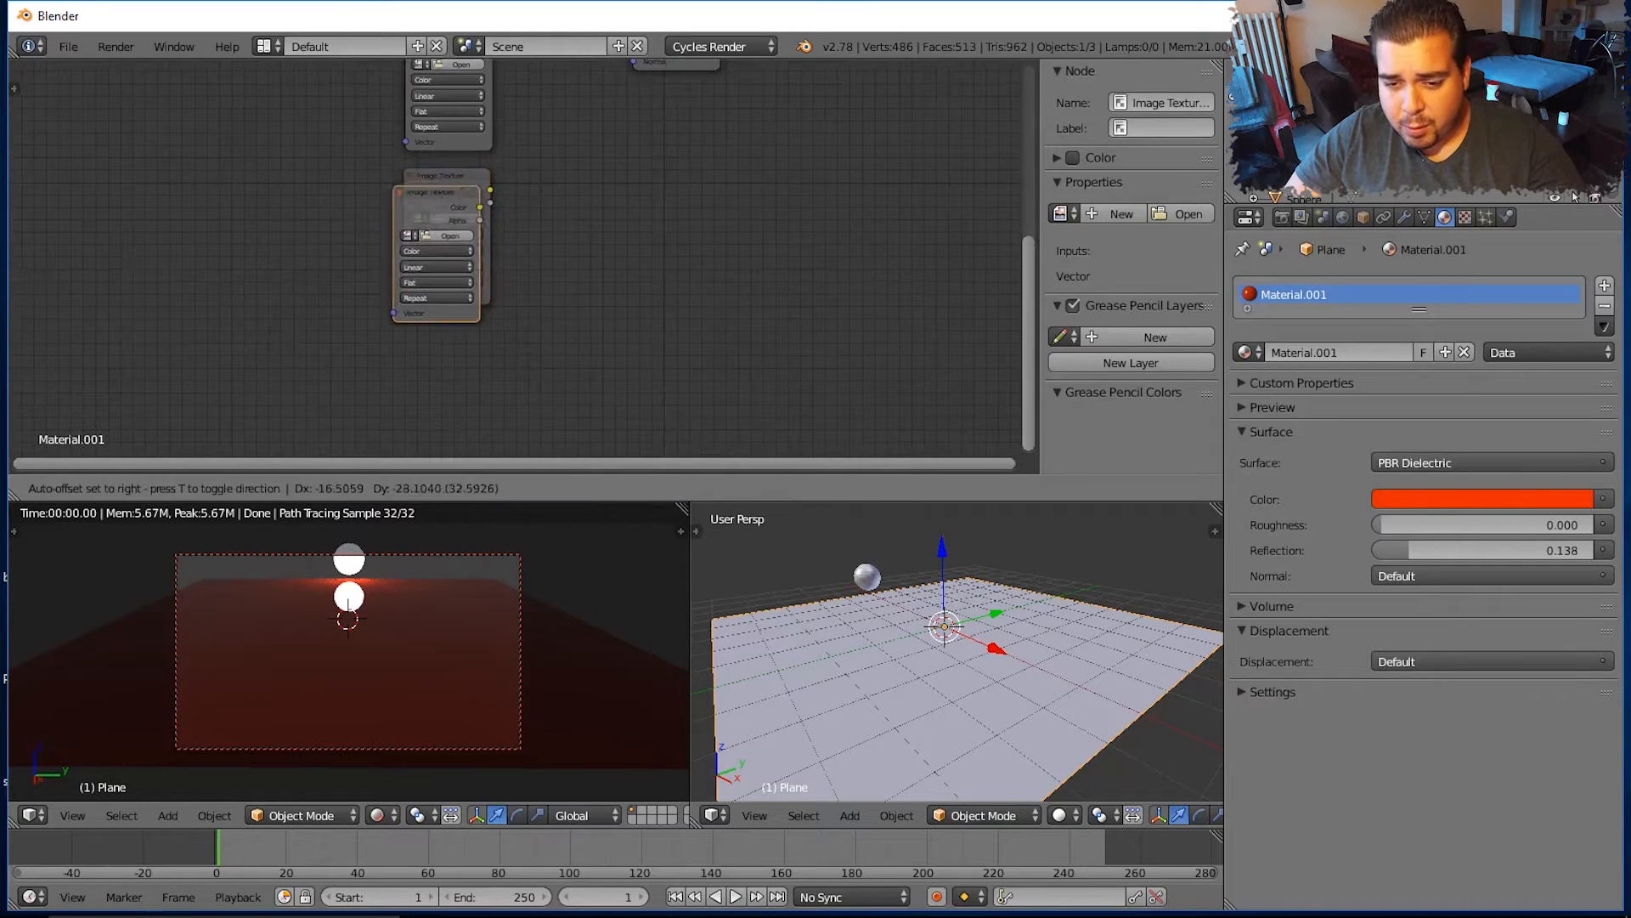
left_click(431, 339)
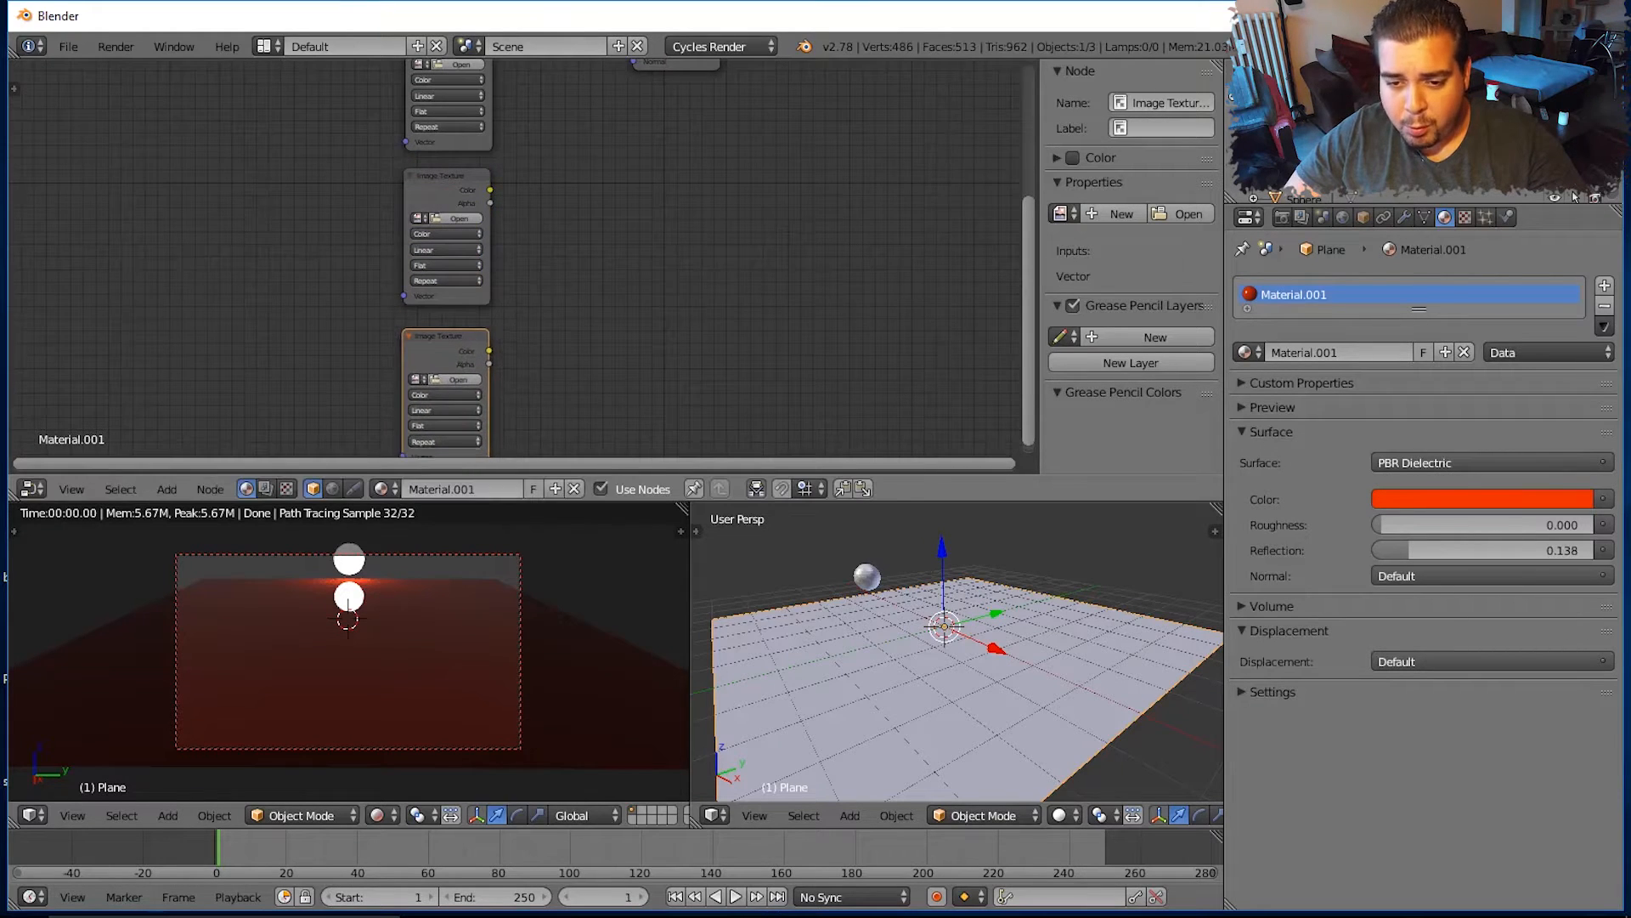
Connect the uppermost Image Texture's Color output to the PBR Dielectric node's Color input
scroll(442, 327, "down", 7)
middle_click_drag(442, 327, 448, 389)
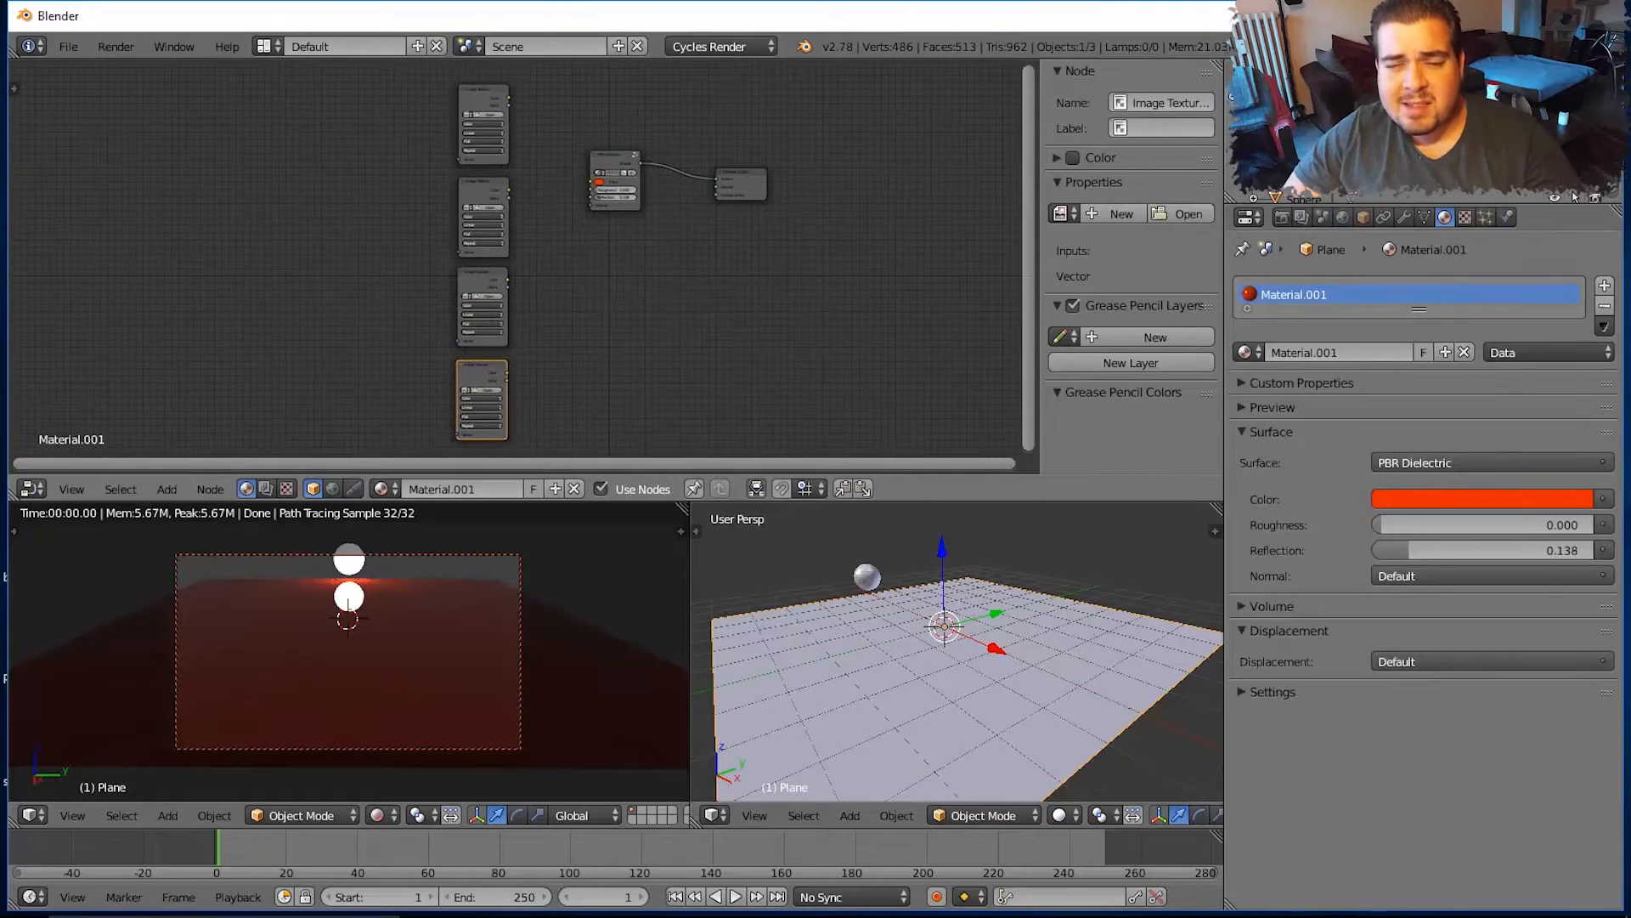
scroll(510, 255, "down", 1)
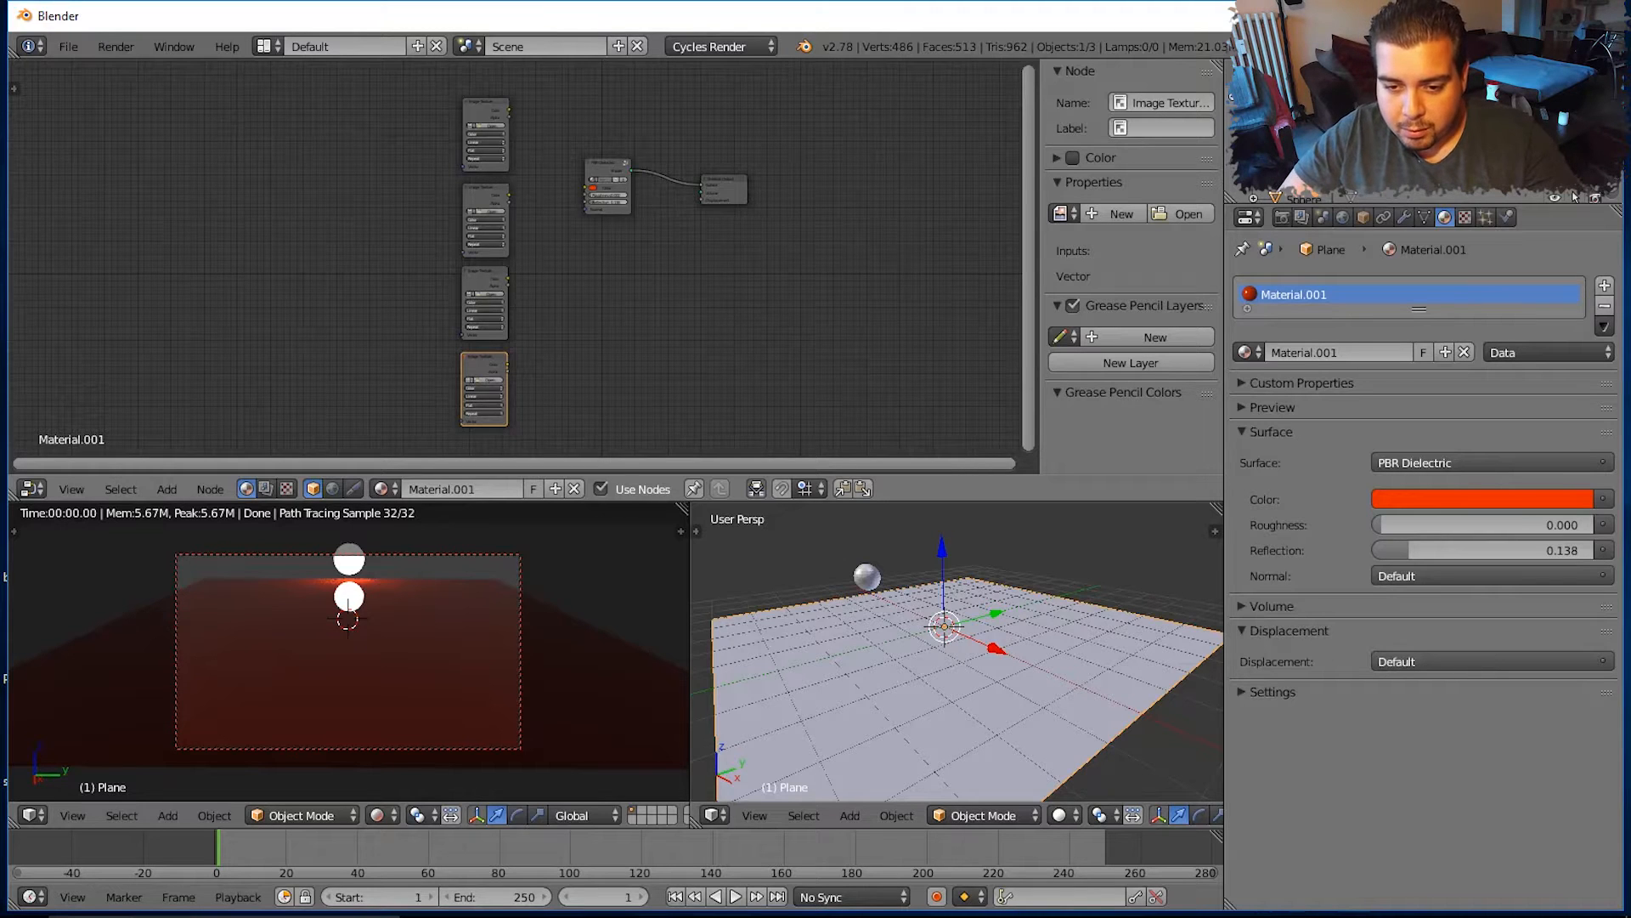
scroll(514, 259, "up", 3)
scroll(514, 259, "up", 6, "shift")
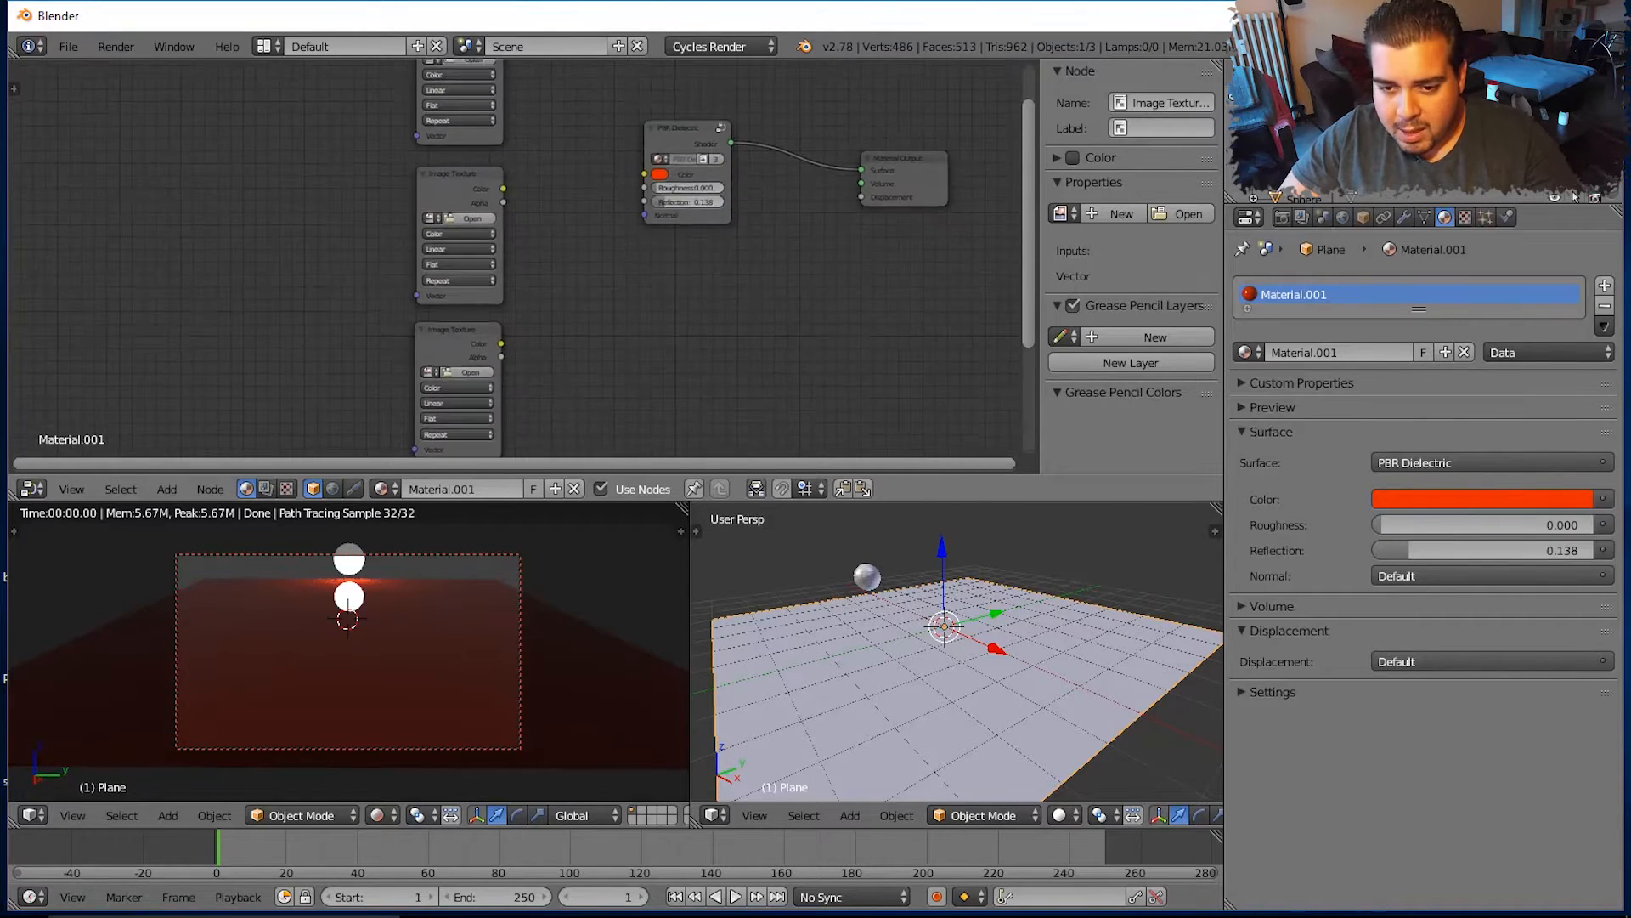
left_click_drag(503, 137, 505, 138)
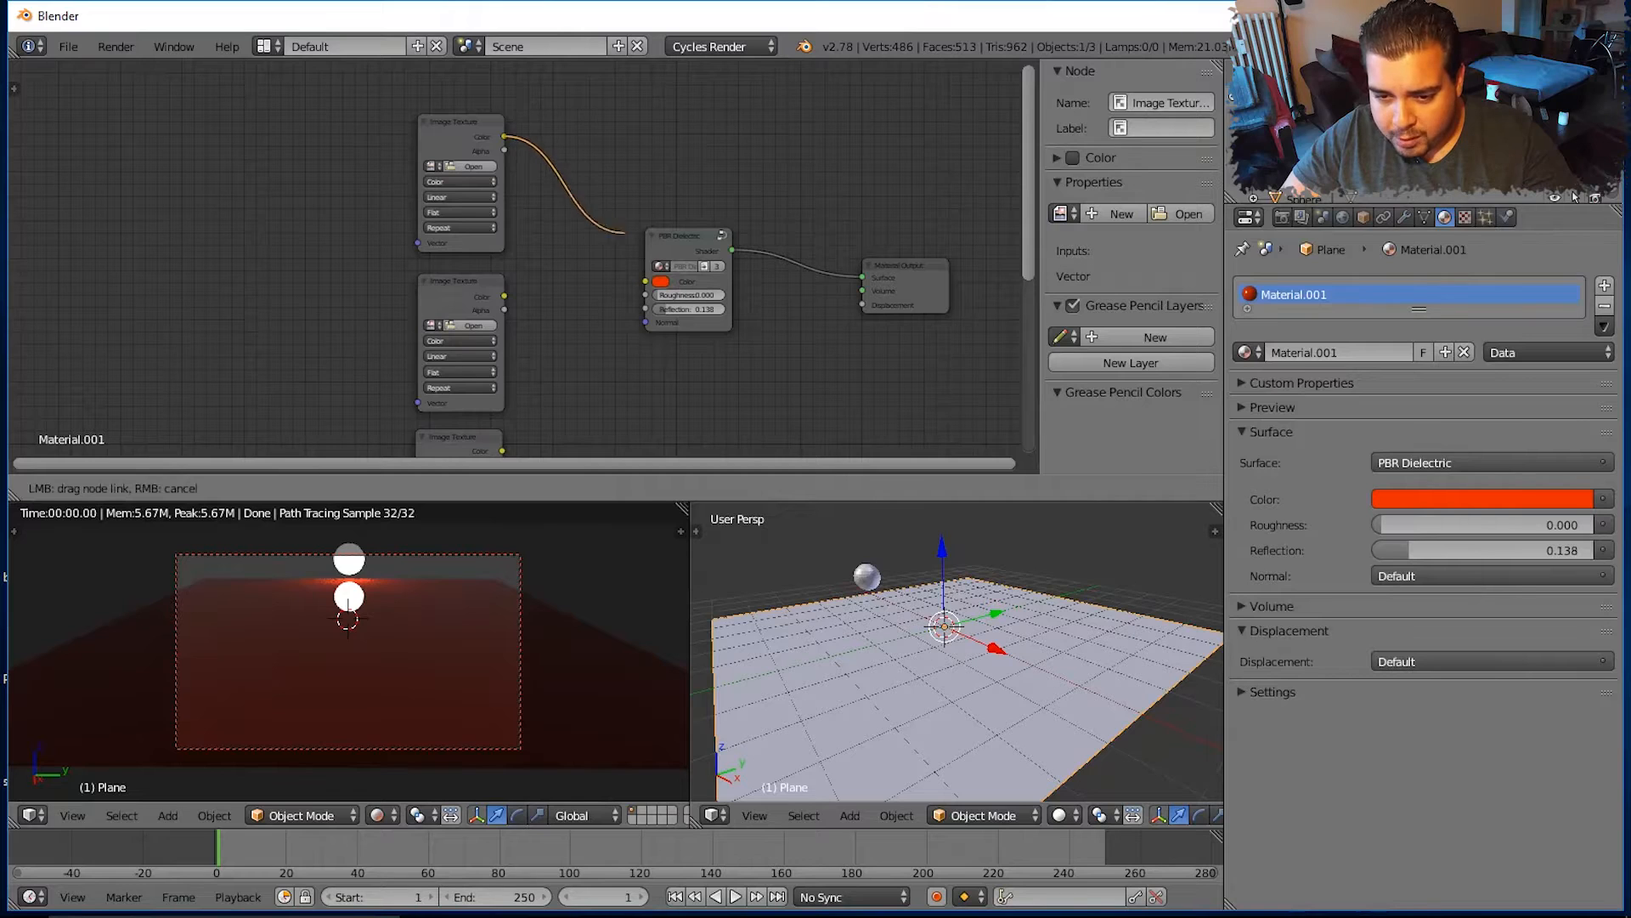
left_click_drag(648, 281, 646, 282)
key("g")
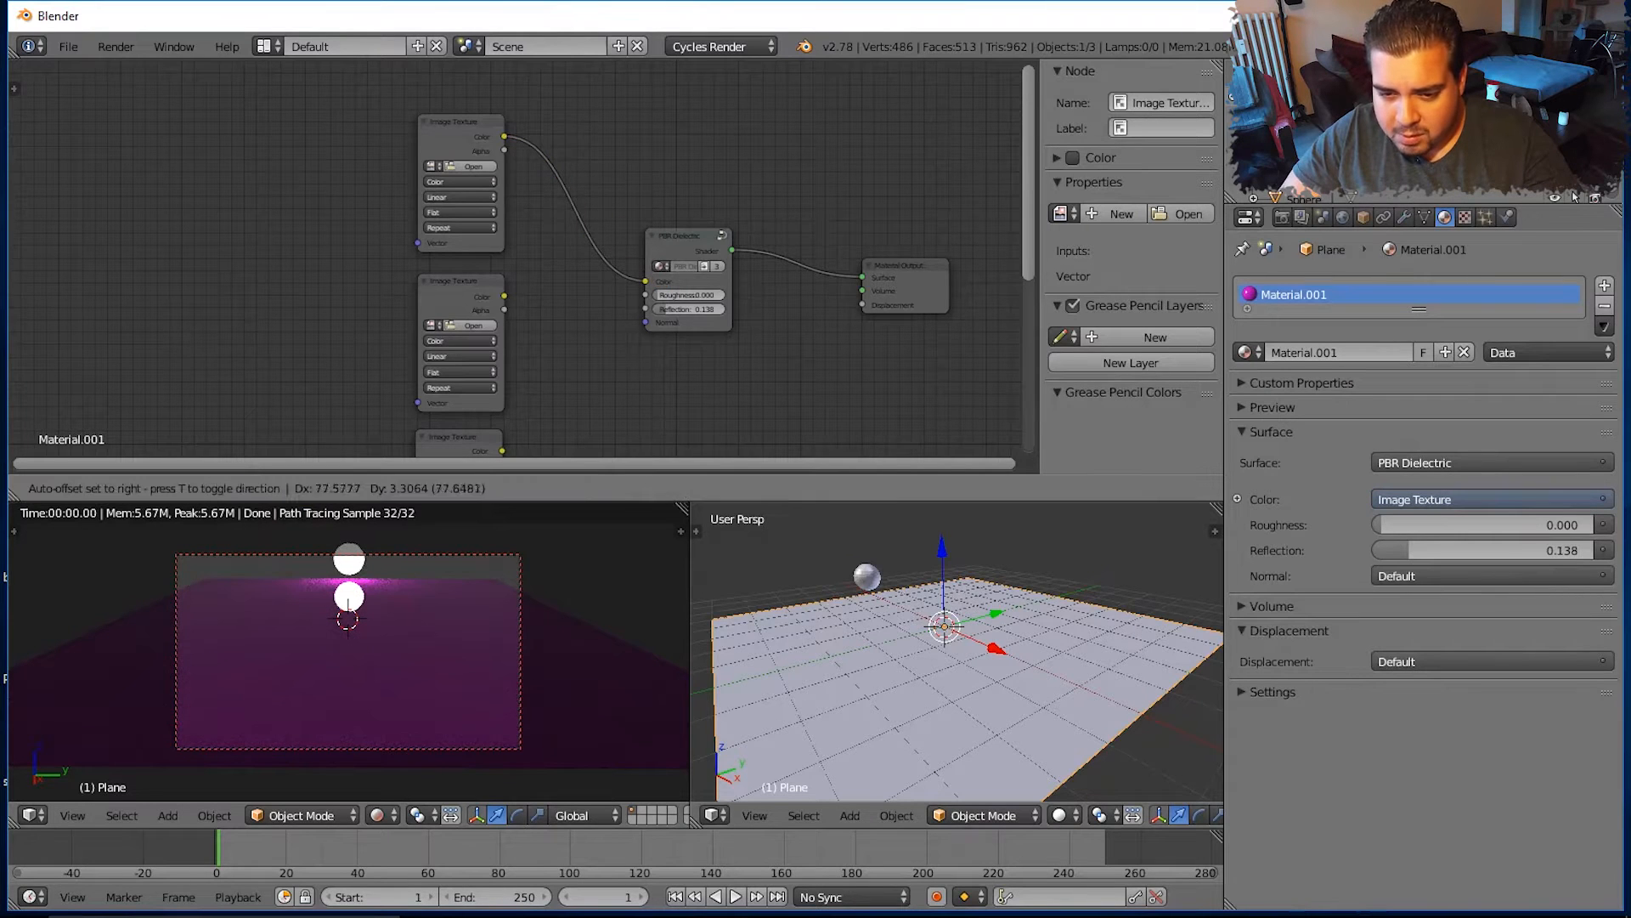
key("Escape")
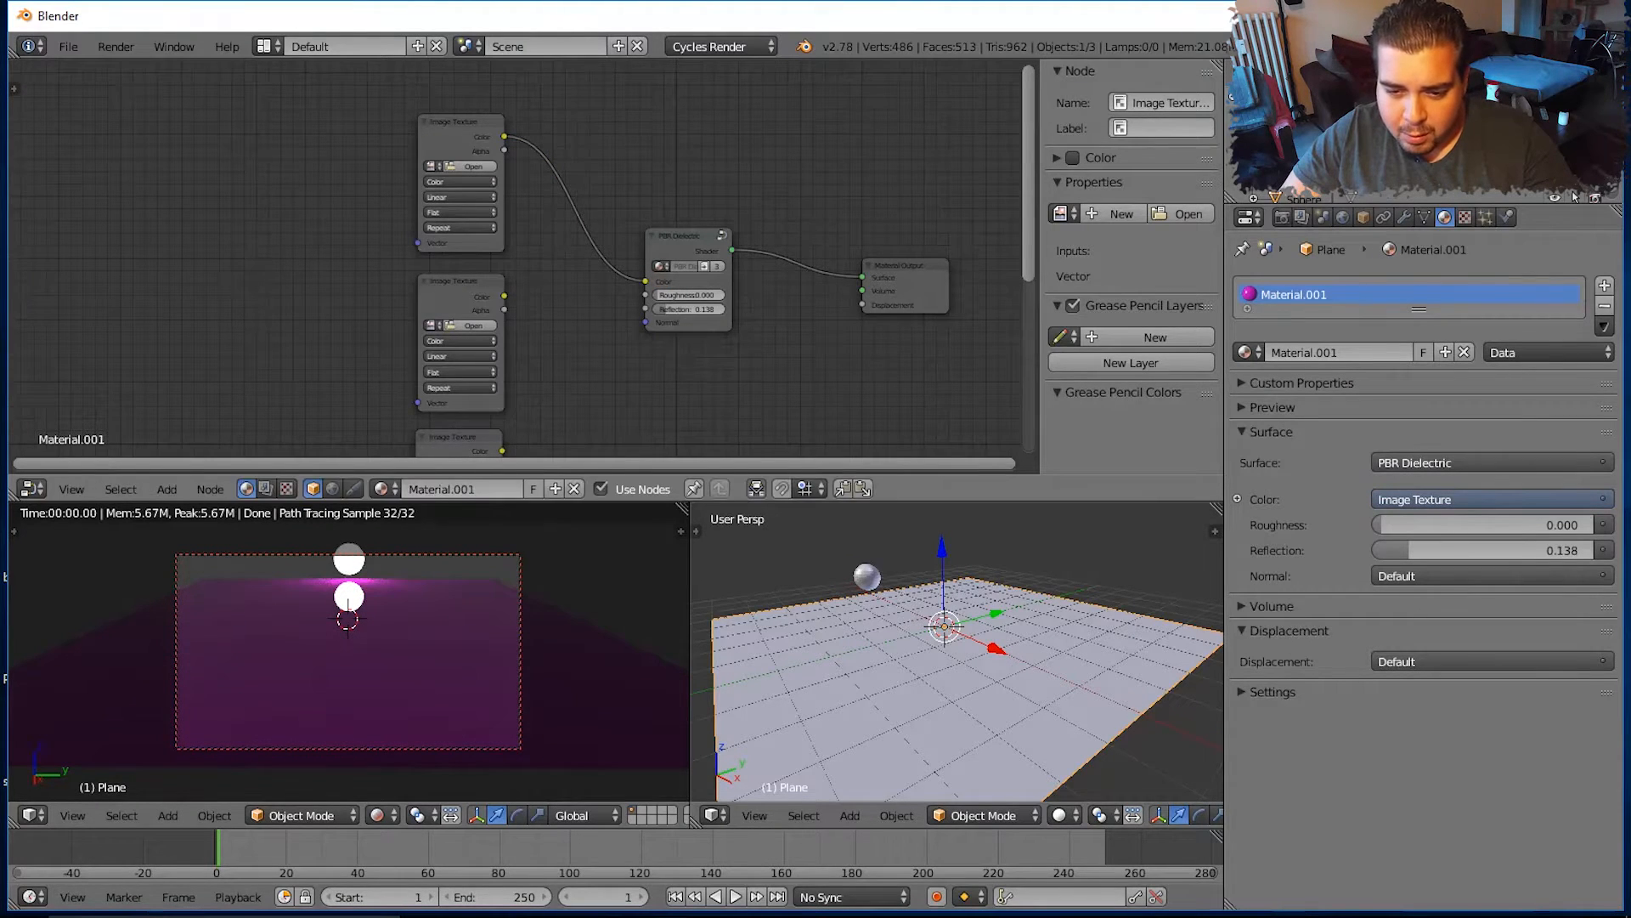
Connect the second Image Texture's Color output to Roughness and the third one's to Reflection on the PBR Dielectric node
left_click_drag(504, 295, 646, 295)
middle_click_drag(630, 340, 627, 221)
left_click_drag(500, 333, 643, 191)
Connect the lowest Image Texture's Color output to the PBR Dielectric's Normal input and align that texture node with the column
middle_click_drag(625, 336, 623, 184)
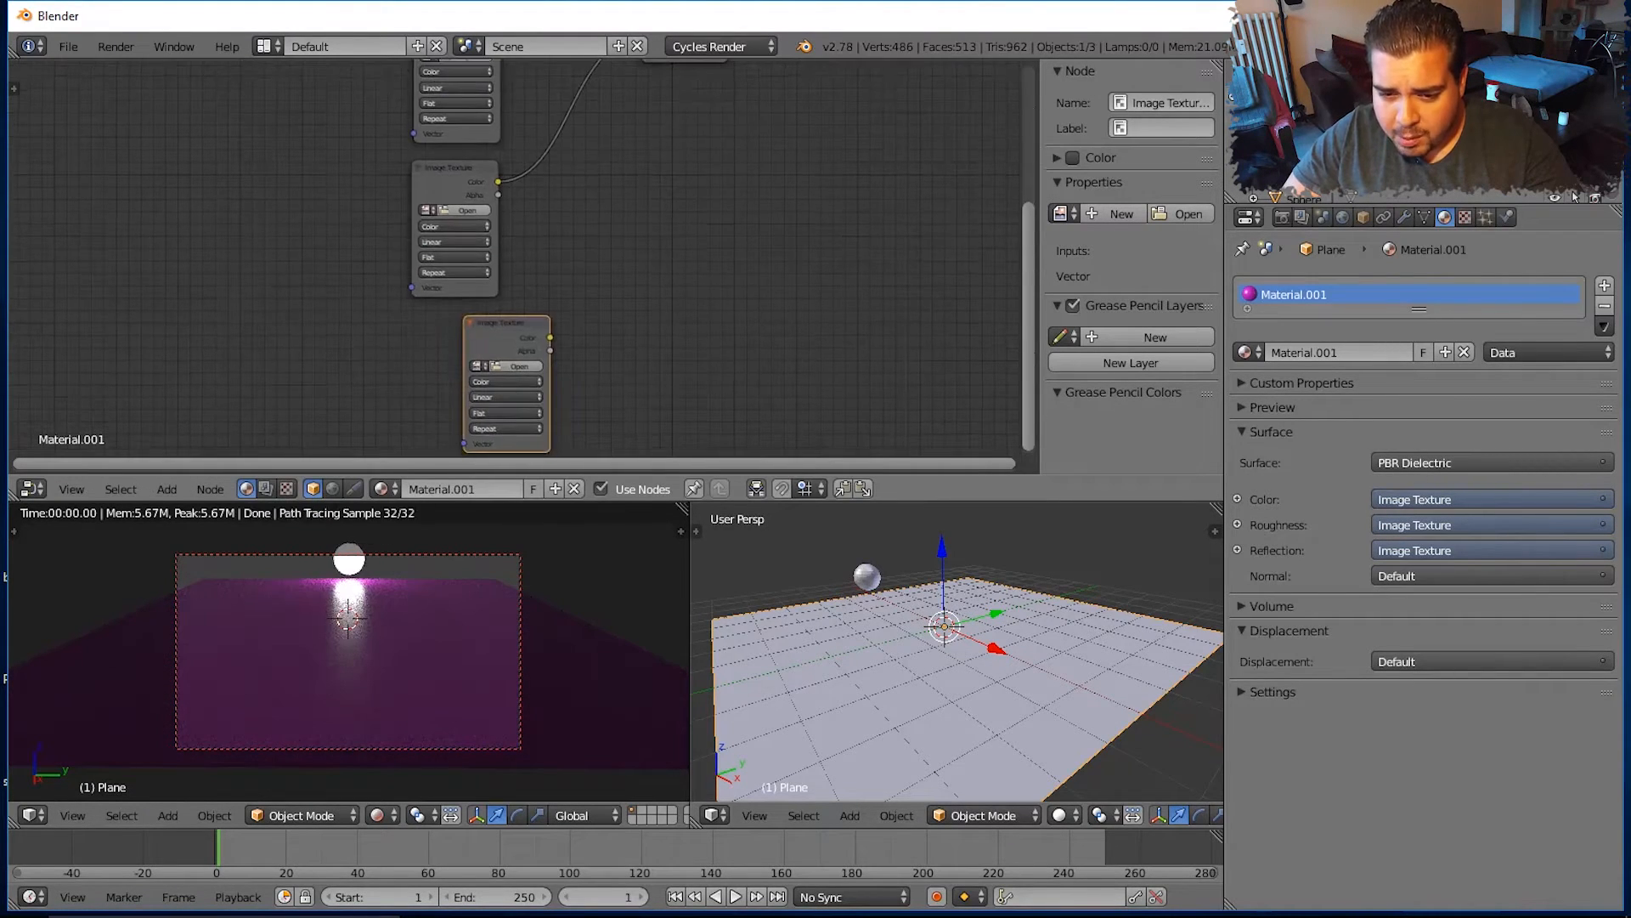
left_click_drag(551, 338, 623, 145)
left_click_drag(637, 56, 642, 53)
mouse_move(638, 129)
middle_mouse_down()
mouse_move(633, 212)
mouse_move(665, 112)
middle_mouse_up()
left_click_drag(535, 304, 481, 306)
scroll(523, 260, "down", 1)
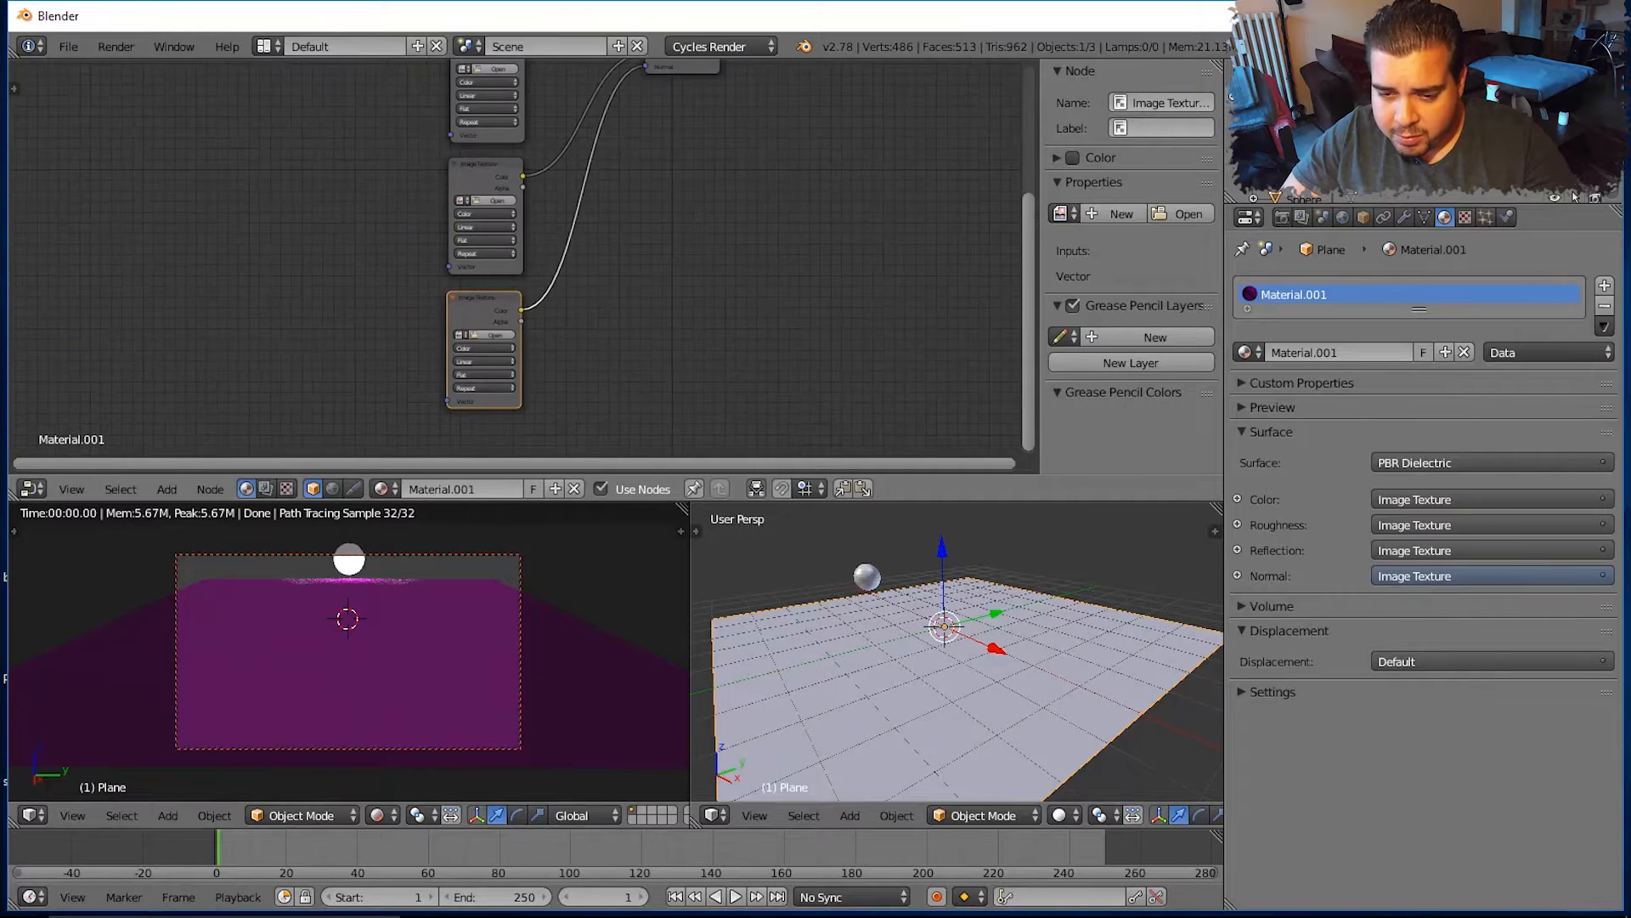
Set the color space of the Image Texture feeding Roughness to Non-Color Data
middle_click_drag(523, 260, 543, 383)
middle_click_drag(505, 168, 515, 393)
scroll(514, 246, "up", 8)
scroll(511, 194, "up", 4)
middle_click_drag(513, 312, 513, 387)
middle_click_drag(515, 321, 507, 268)
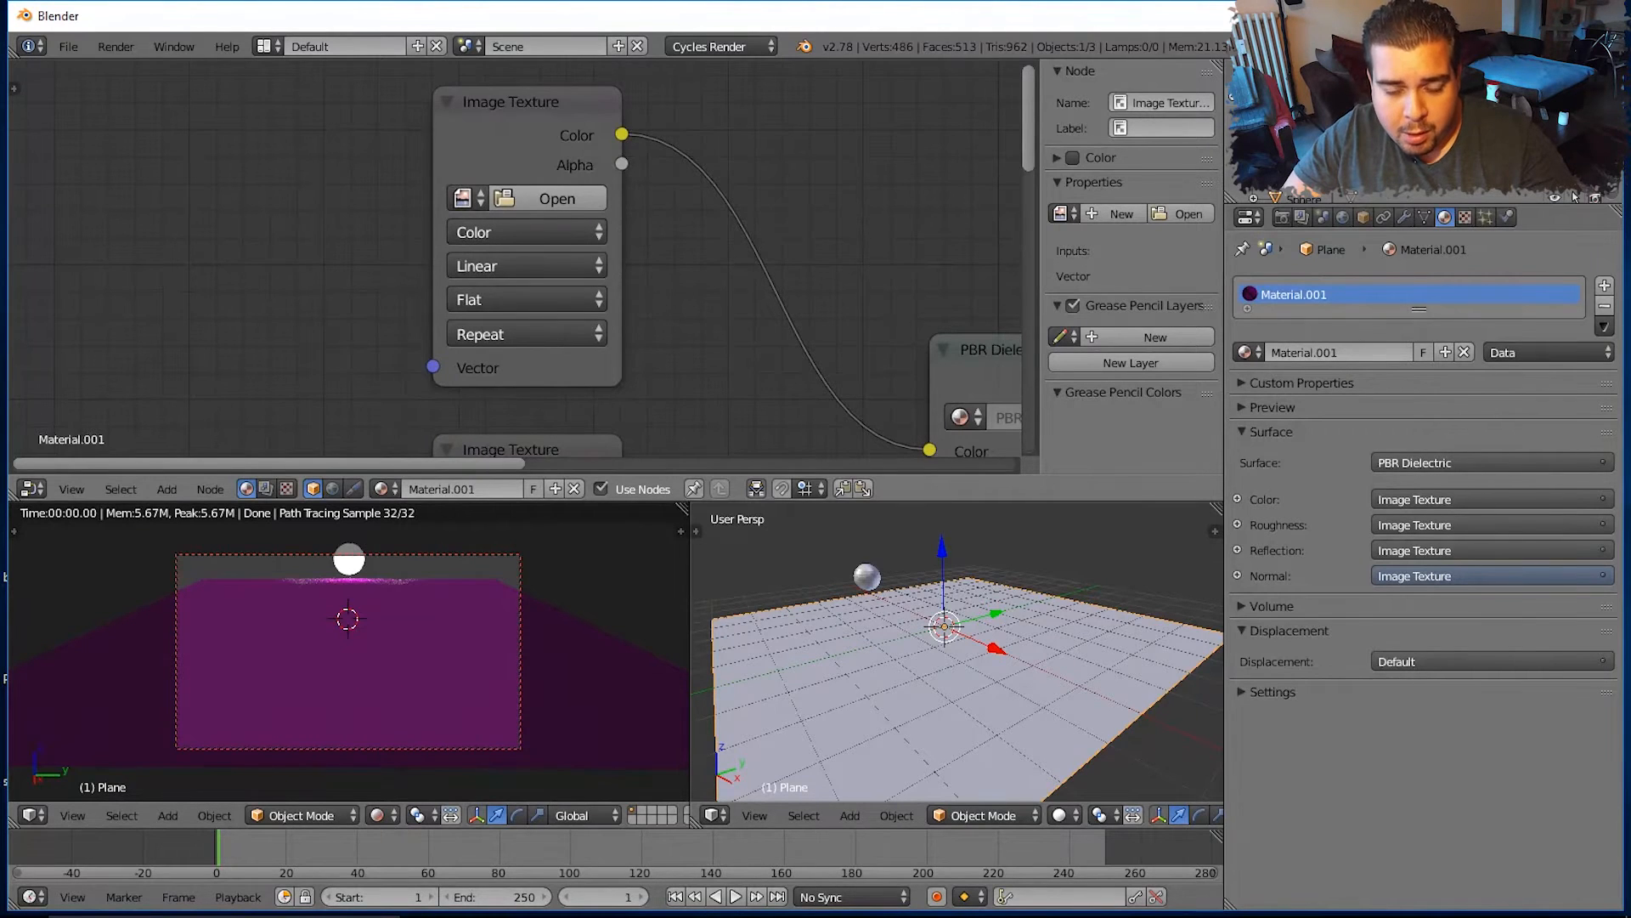
middle_click_drag(517, 407, 510, 127)
left_click(511, 175)
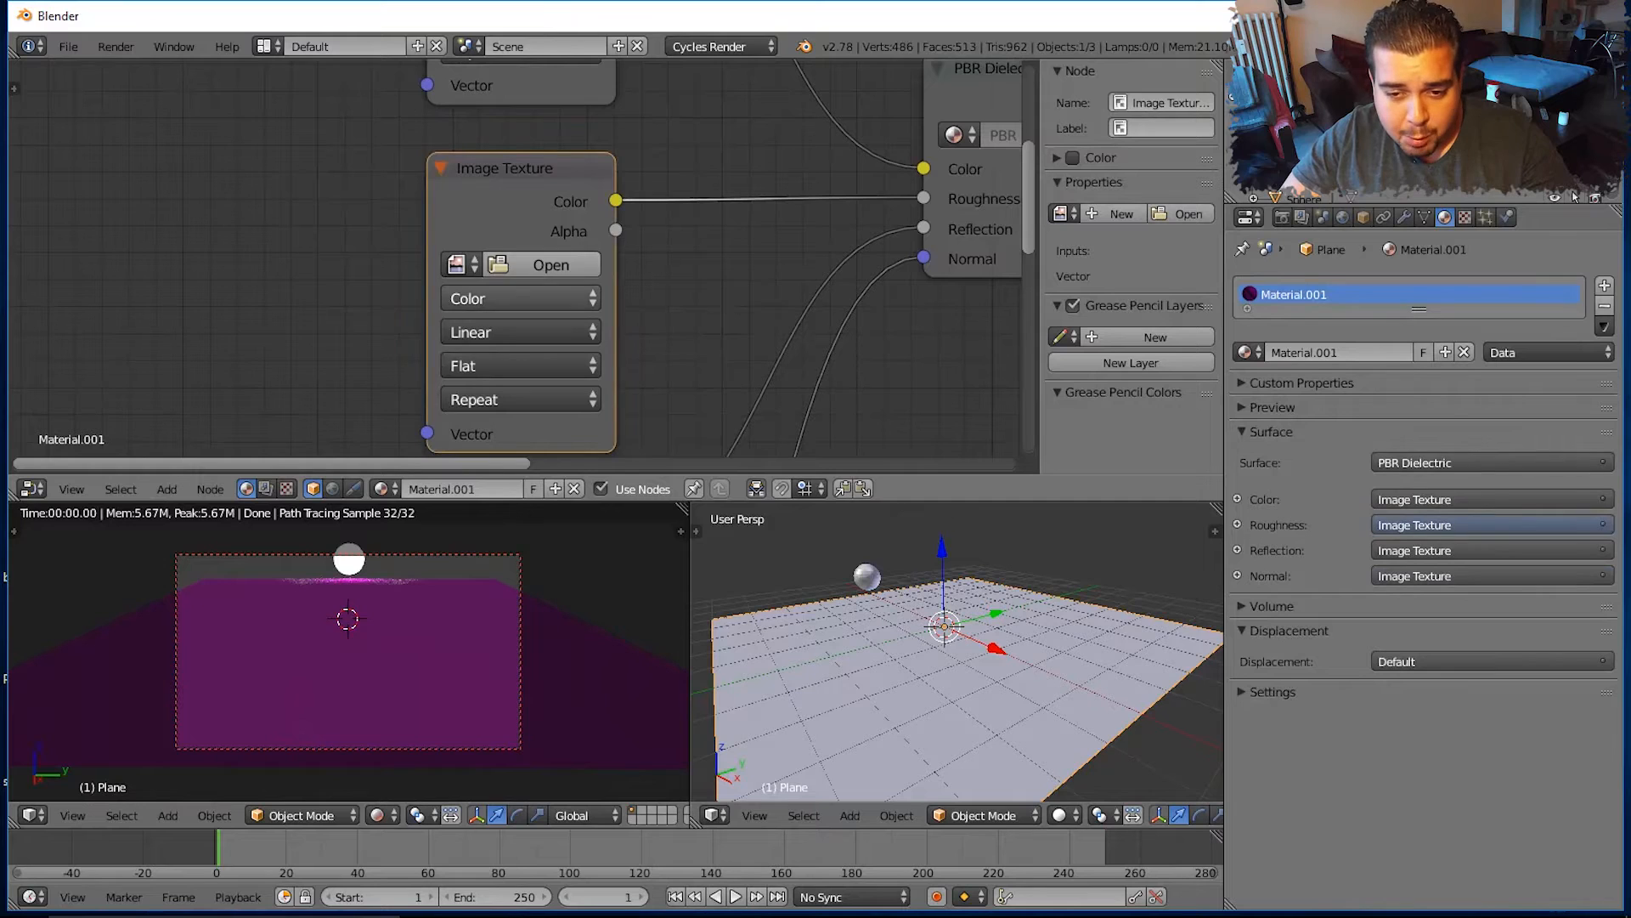
left_click(520, 298)
left_click(520, 231)
Set the color space of the Image Textures feeding Reflection and Normal to Non-Color Data
middle_click_drag(520, 399, 518, 141)
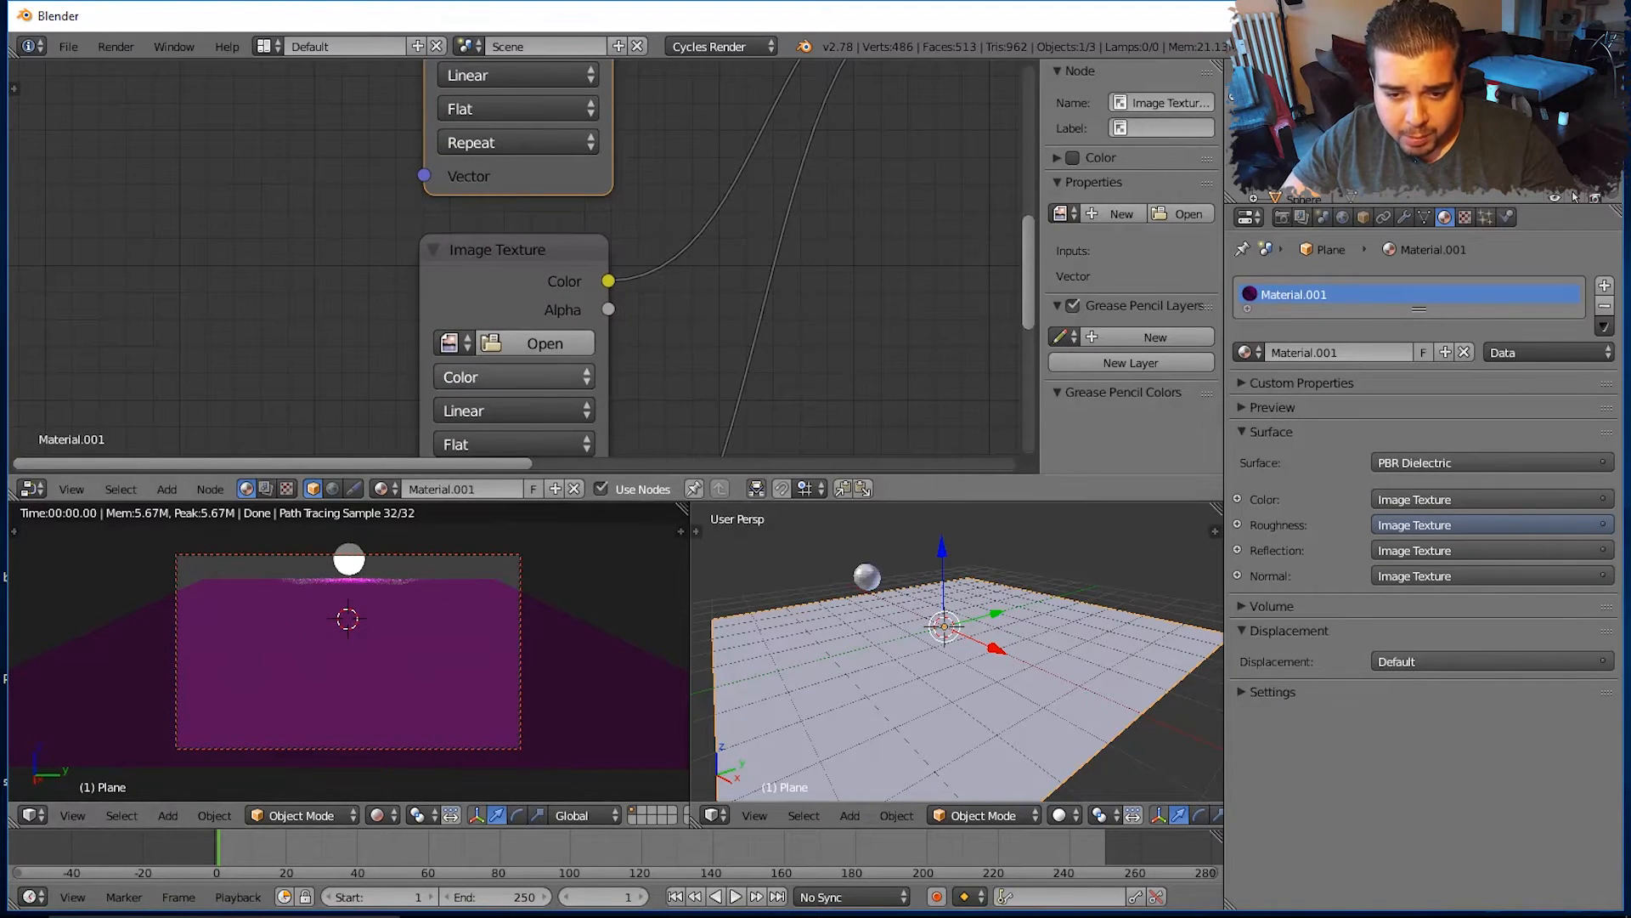
left_click(514, 376)
left_click(518, 314)
middle_click_drag(518, 313, 518, 120)
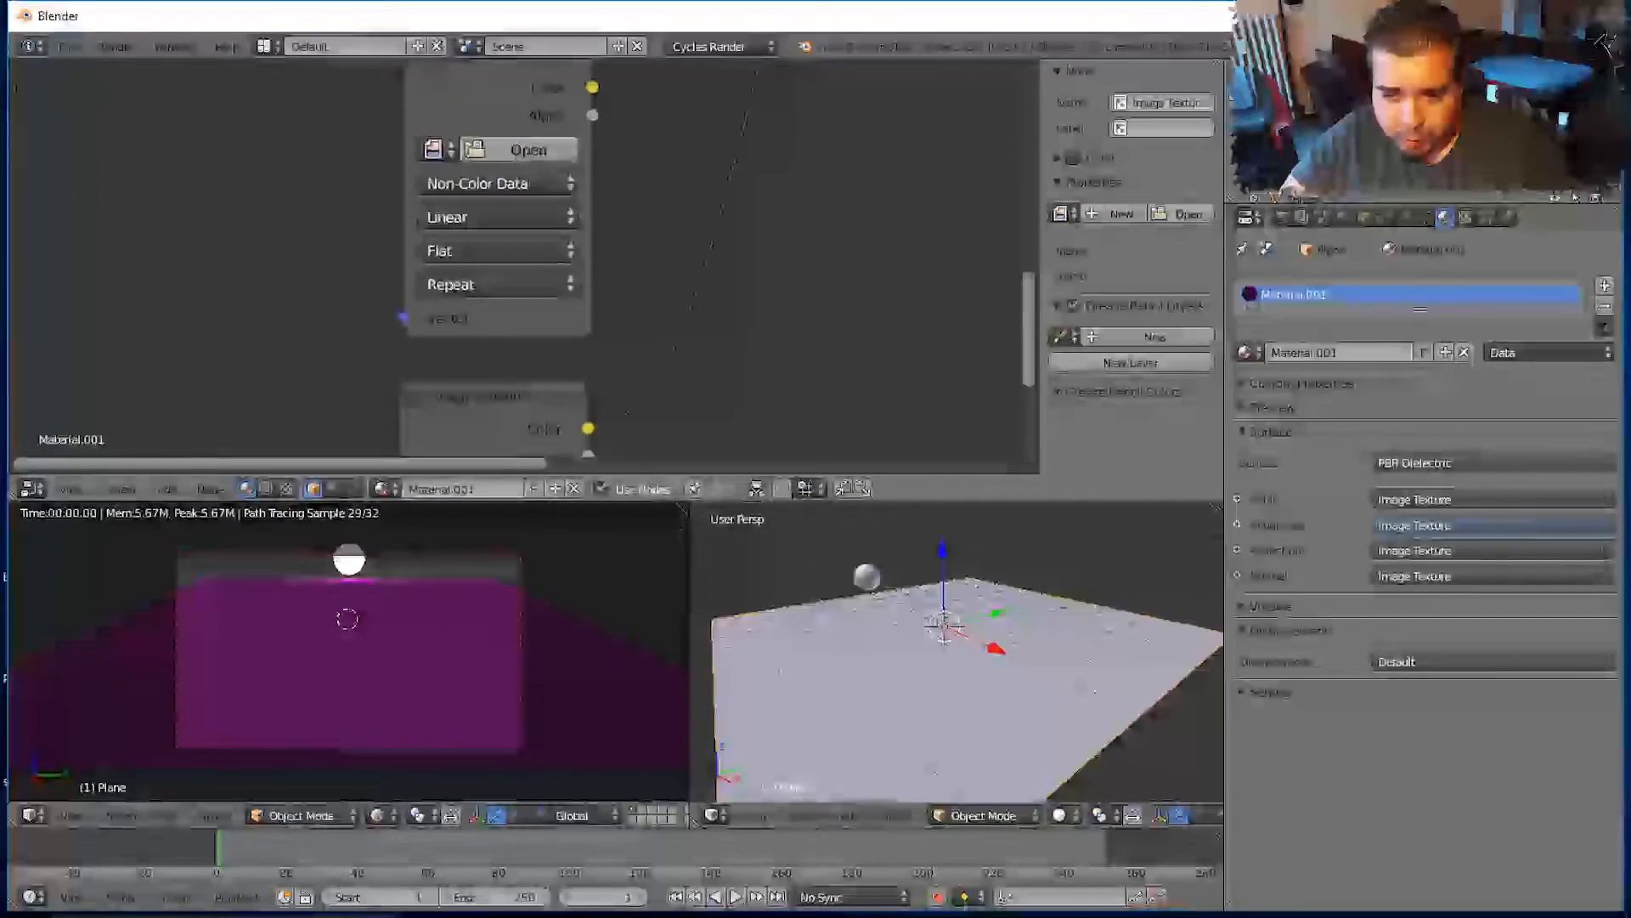
middle_click_drag(518, 357, 518, 237)
left_click(489, 404)
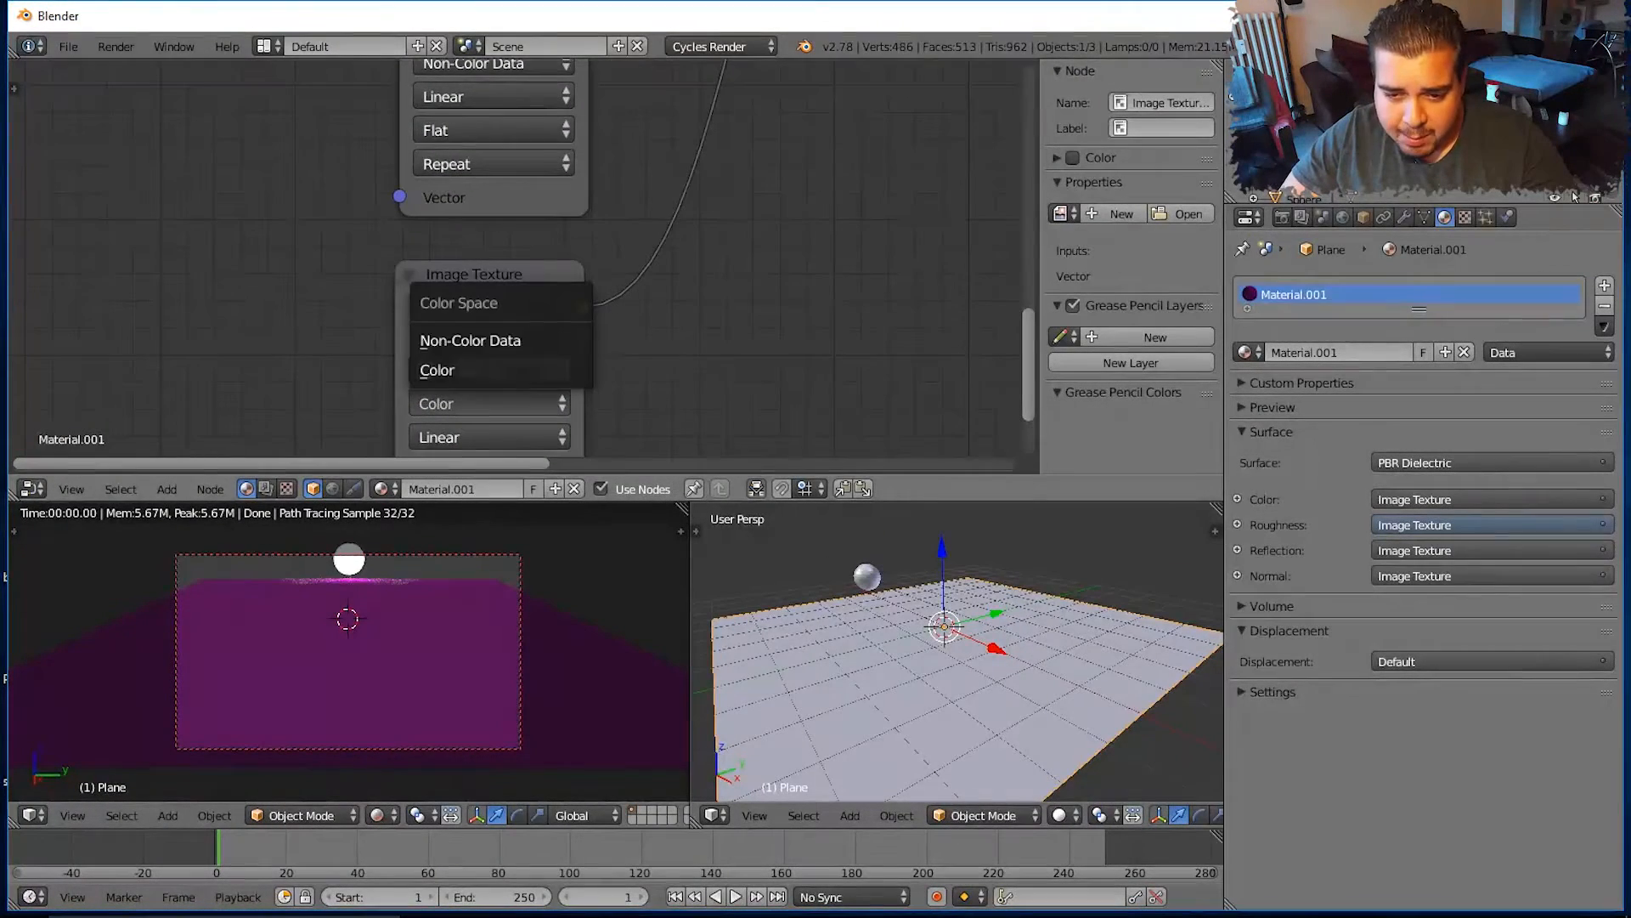
left_click(501, 340)
Add a Mapping node and place it to the left of the Image Texture column
middle_click_drag(502, 341, 571, 256)
scroll(553, 255, "down", 4)
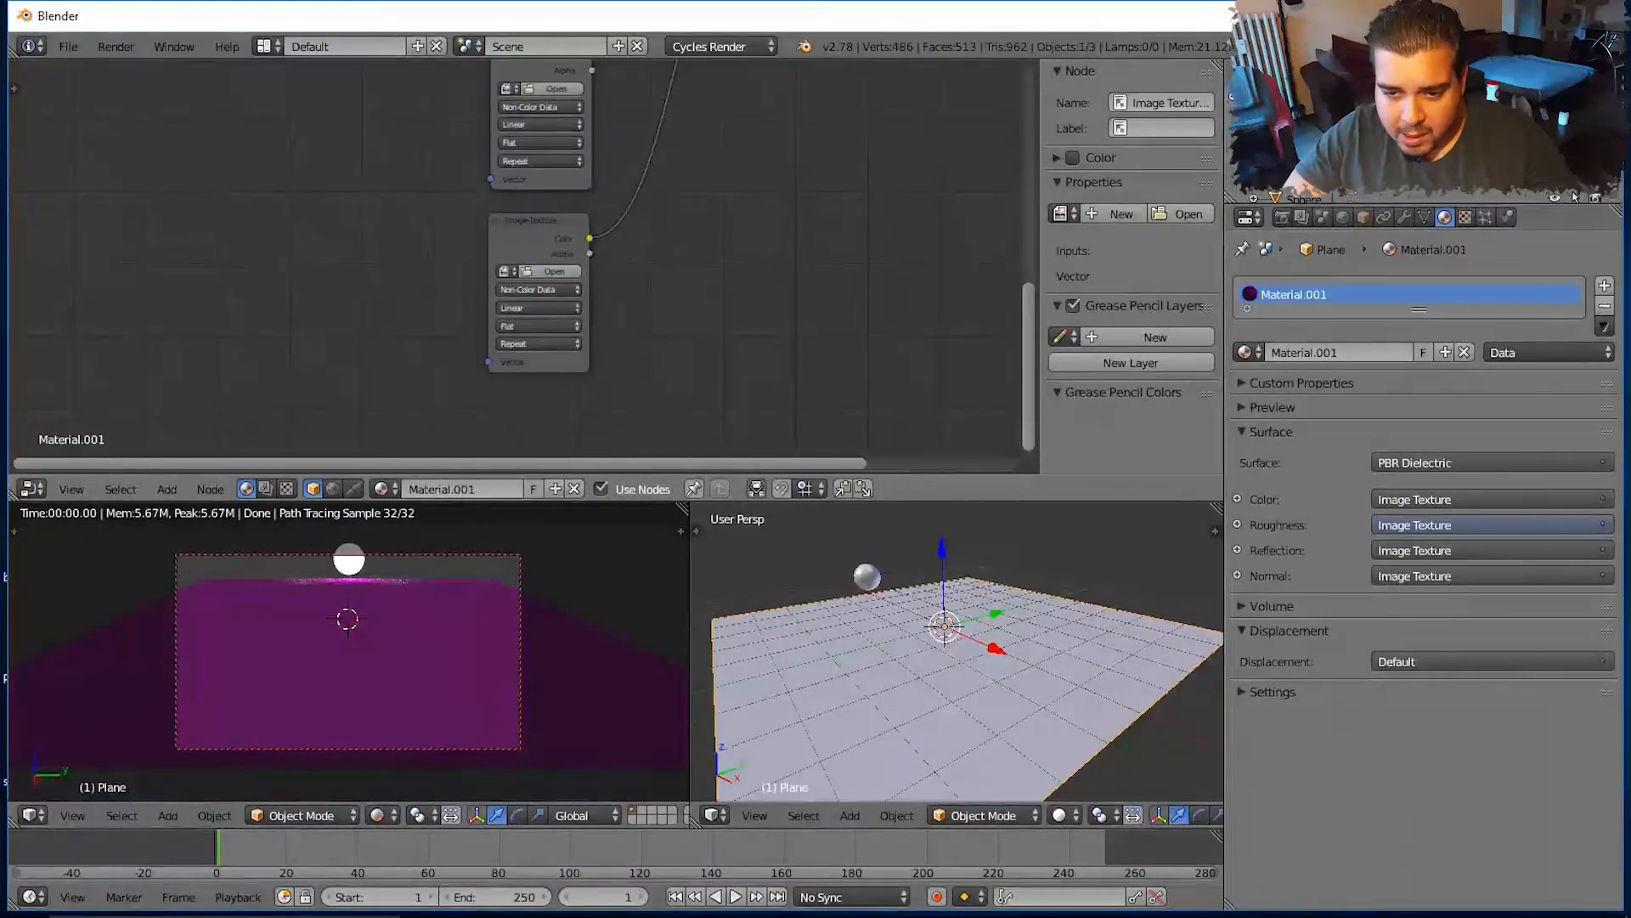
scroll(594, 255, "down", 5)
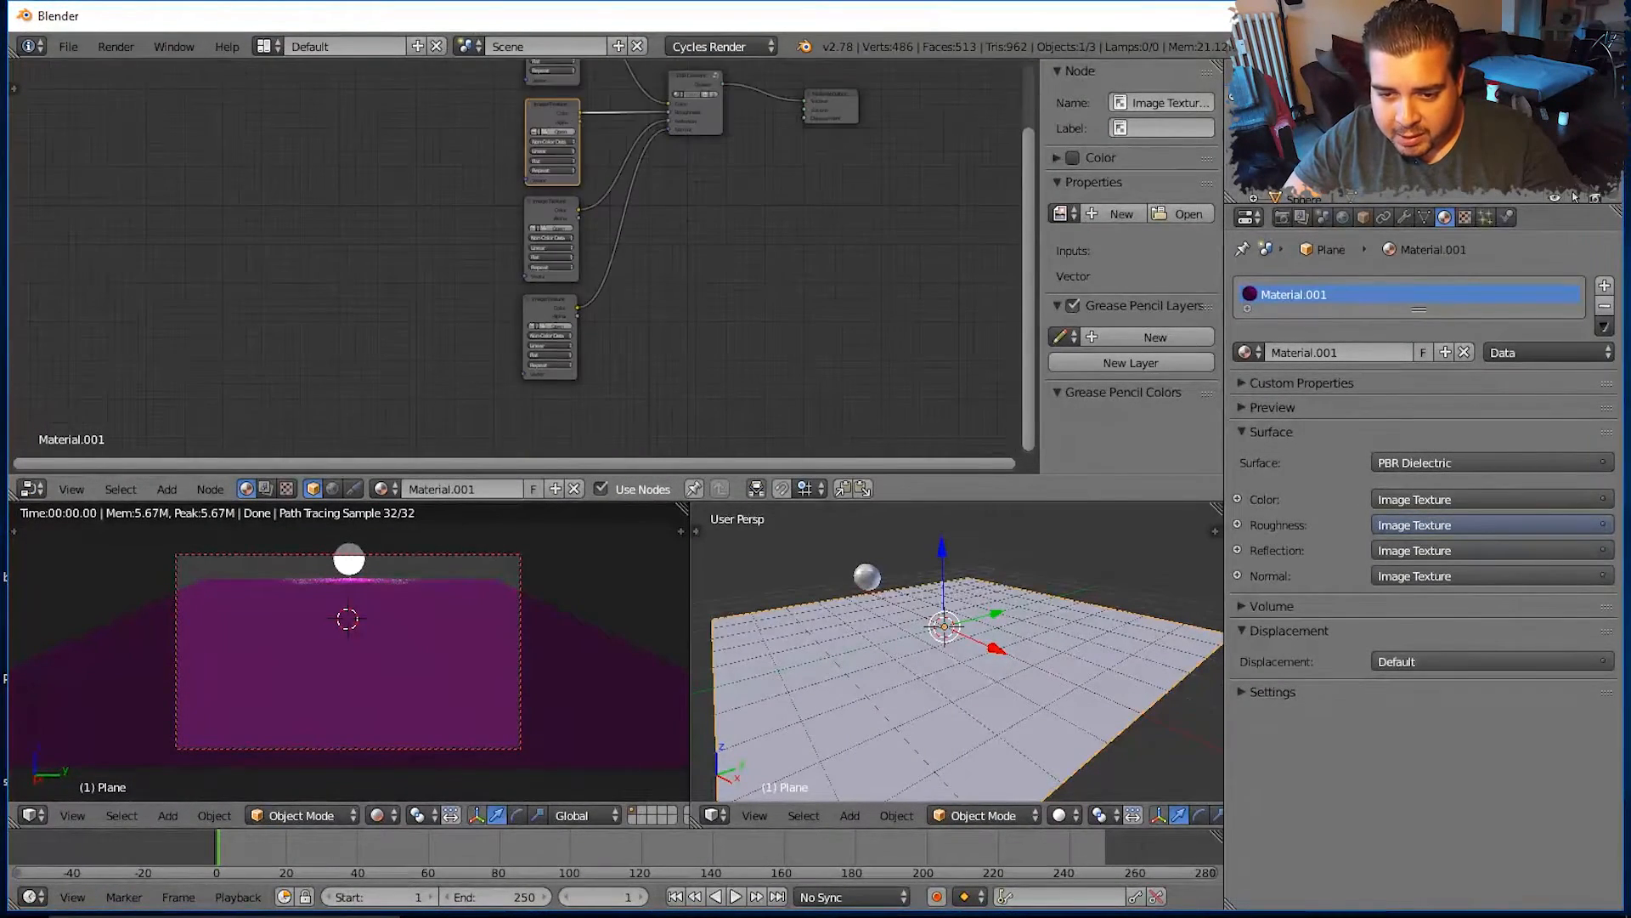
scroll(535, 242, "down", 3)
middle_click_drag(535, 242, 569, 222)
key("shift+a")
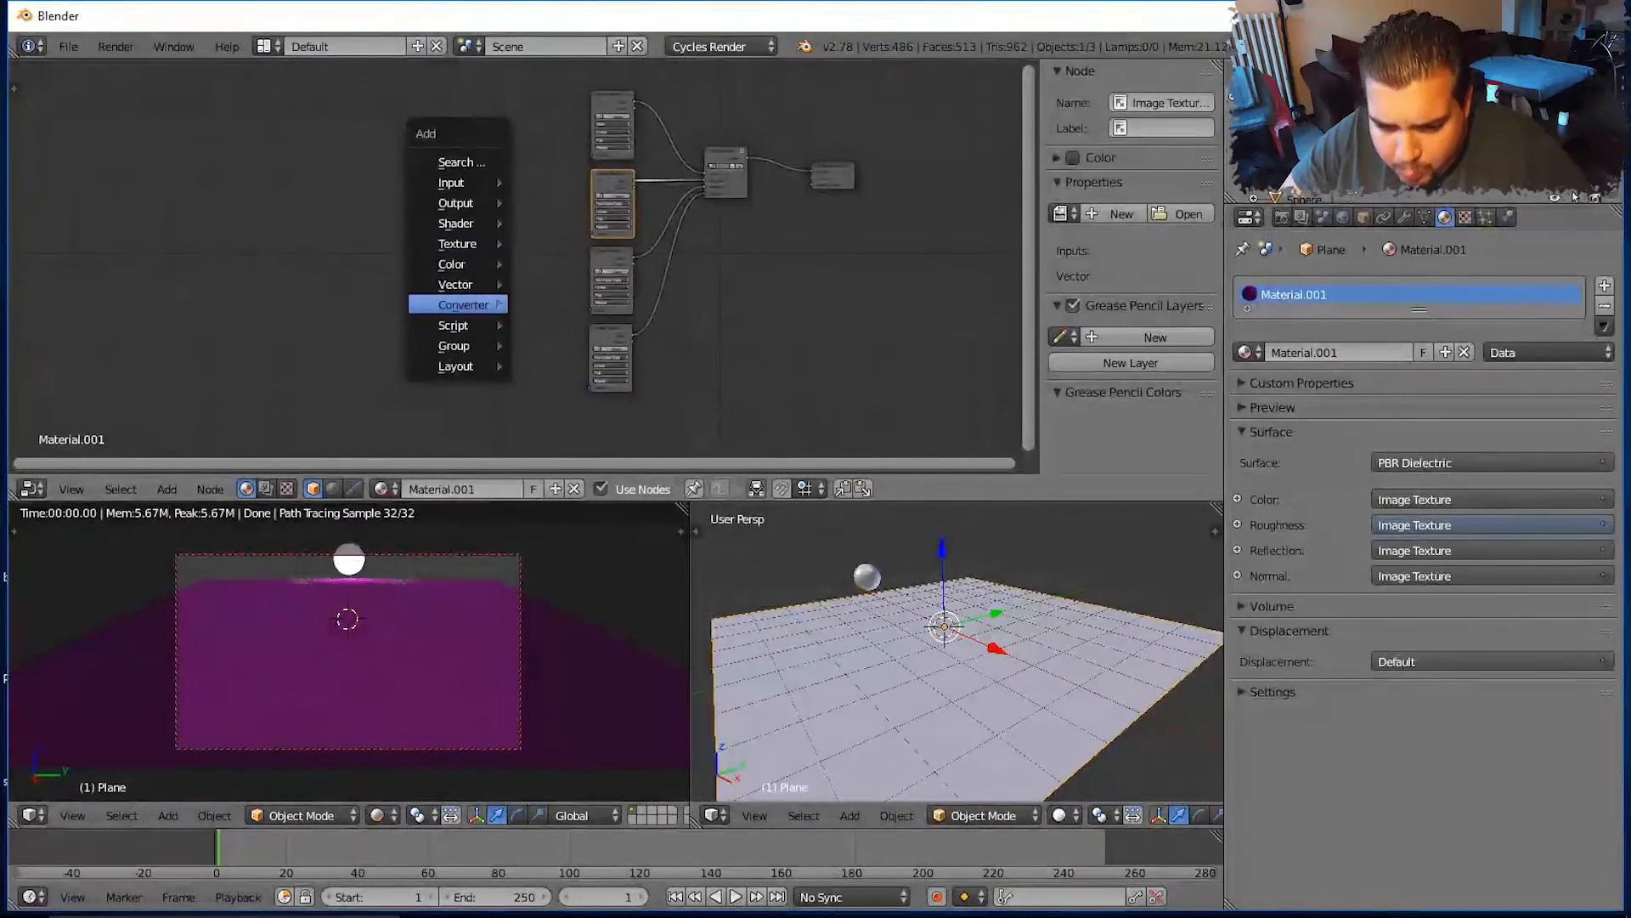
mouse_move(458, 244)
mouse_move(455, 285)
left_click(561, 306)
left_click(433, 180)
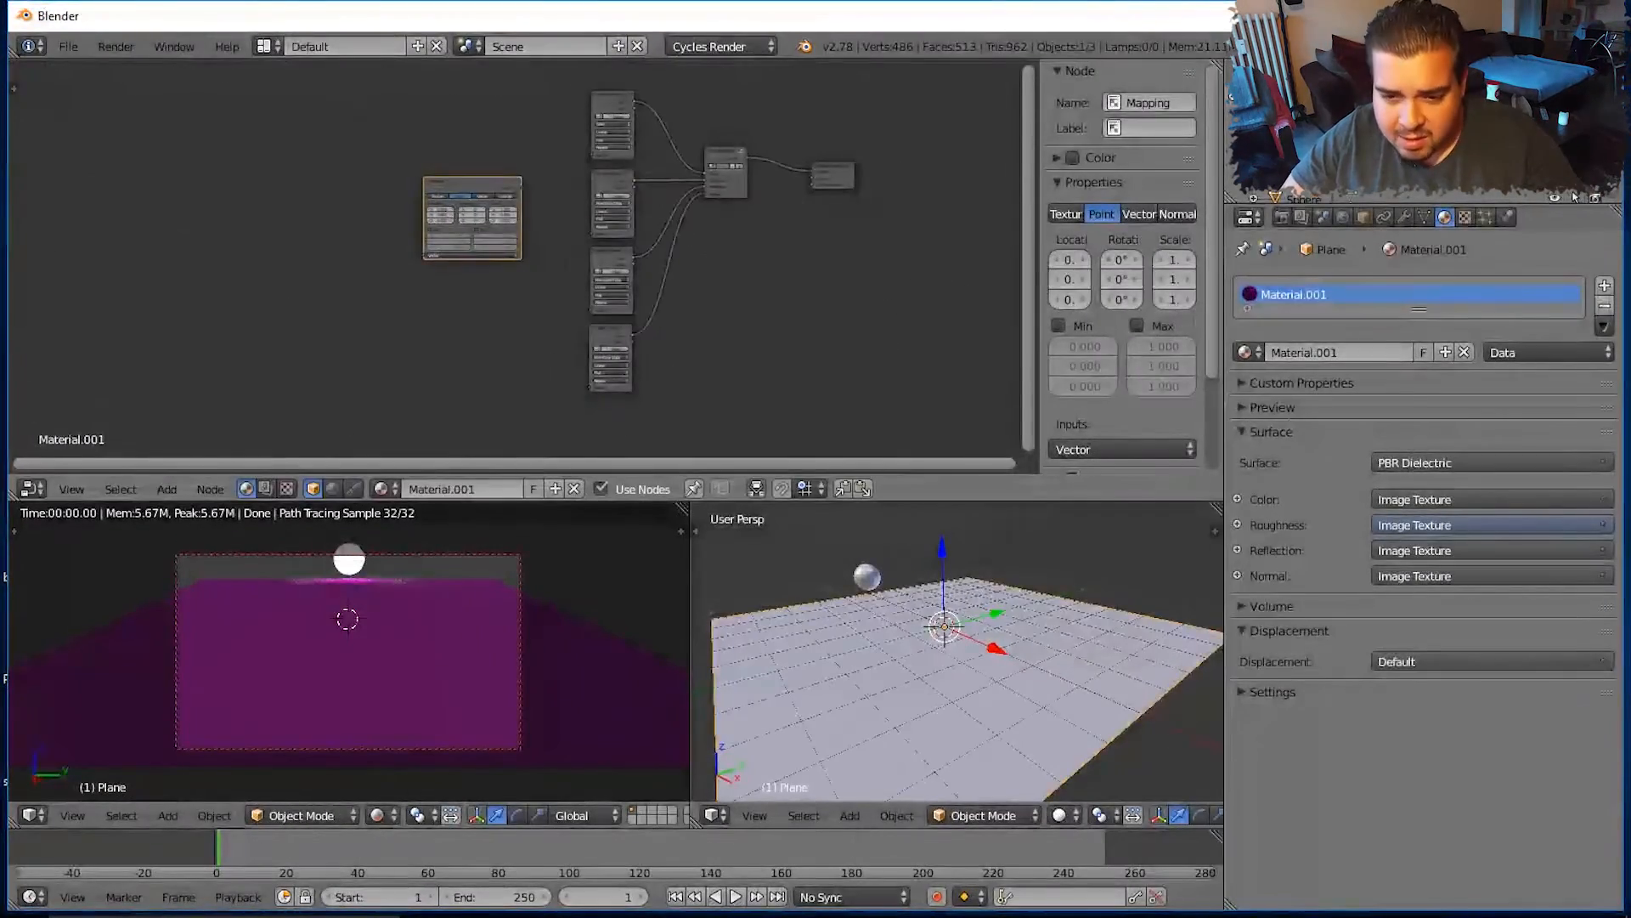
Connect the Mapping node's Vector output to the Vector inputs of all four Image Textures and move the Mapping node slightly down
scroll(382, 119, "up", 5)
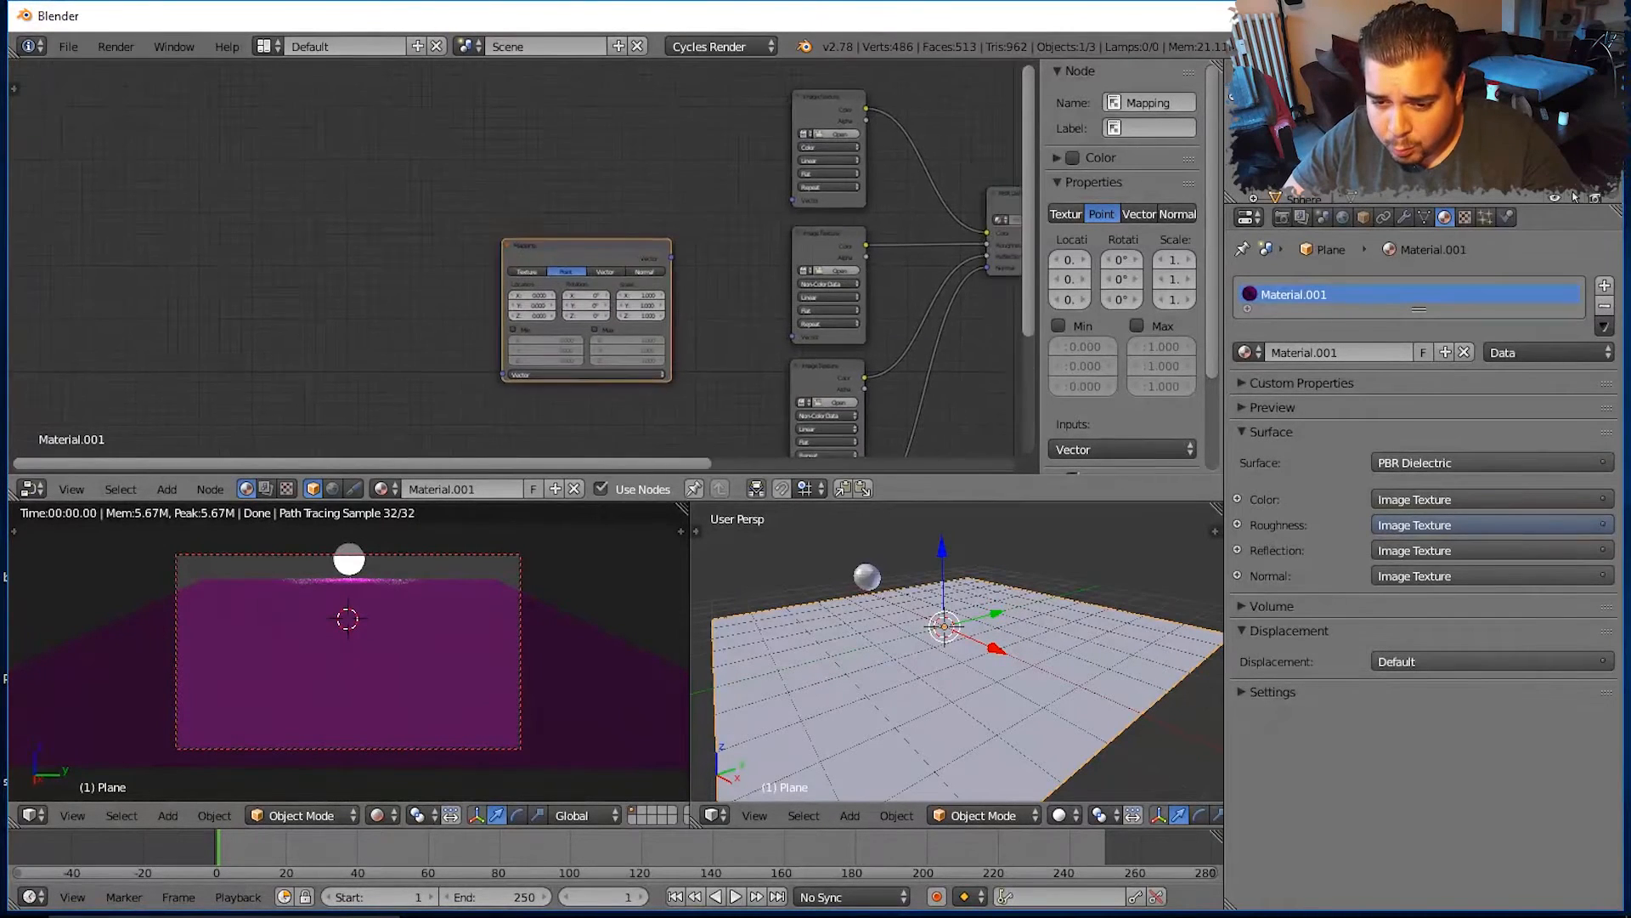
left_click_drag(675, 323, 647, 323)
left_click_drag(647, 255, 774, 200)
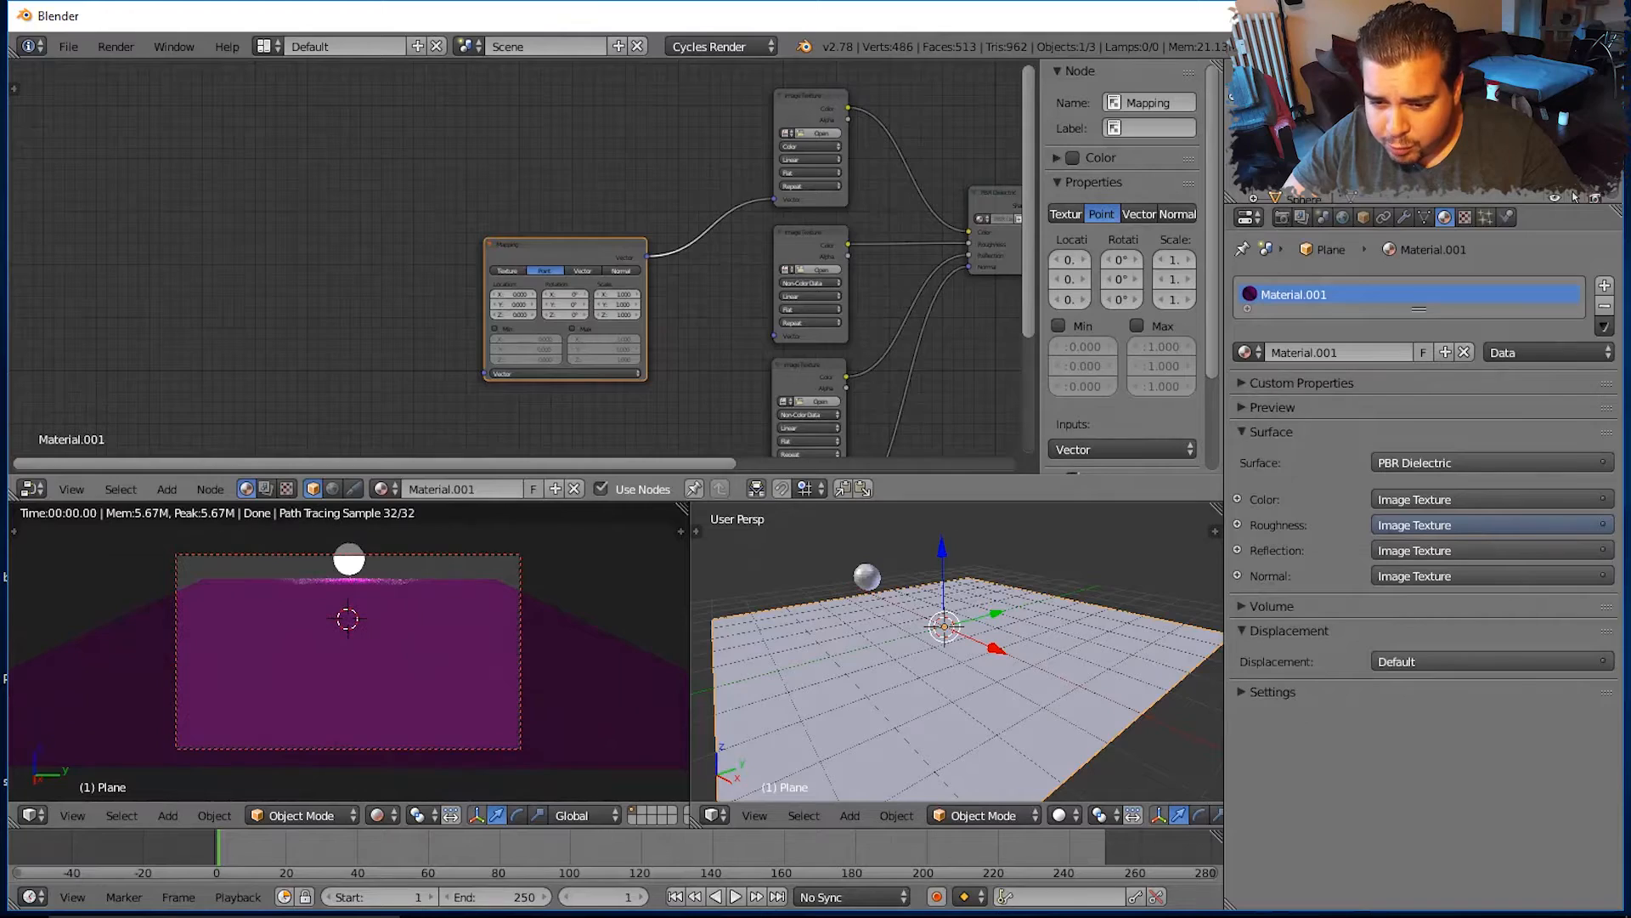
left_click_drag(647, 255, 649, 258)
left_click_drag(762, 335, 772, 336)
middle_click_drag(771, 336, 720, 239)
left_click_drag(596, 158, 722, 370)
middle_click_drag(722, 371, 706, 298)
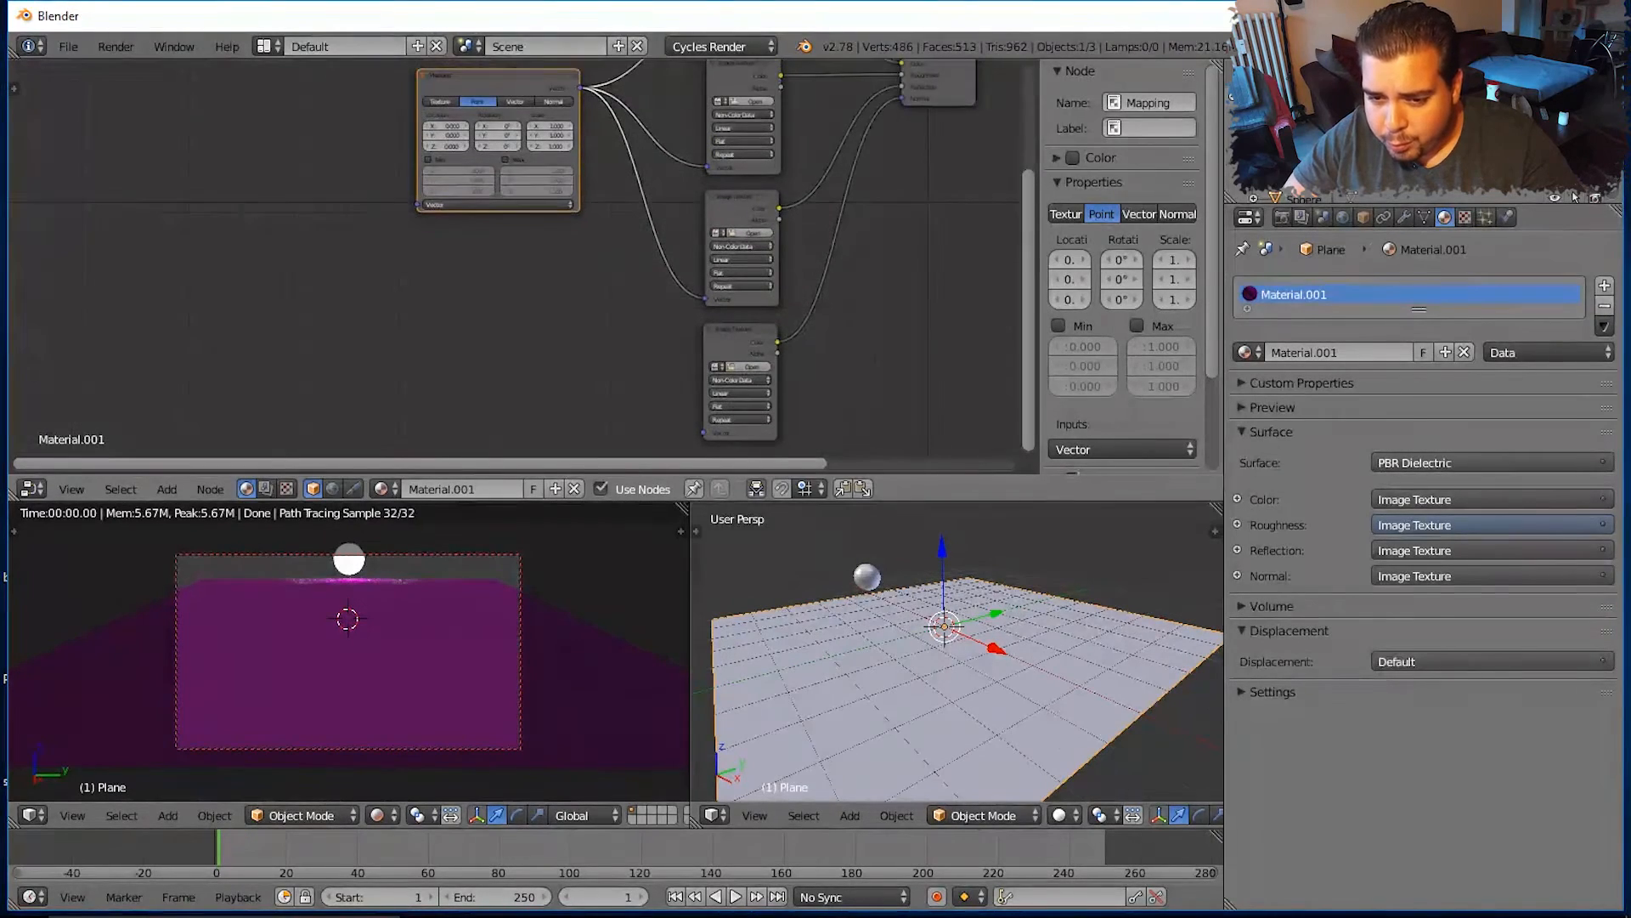
left_click_drag(499, 76, 704, 433)
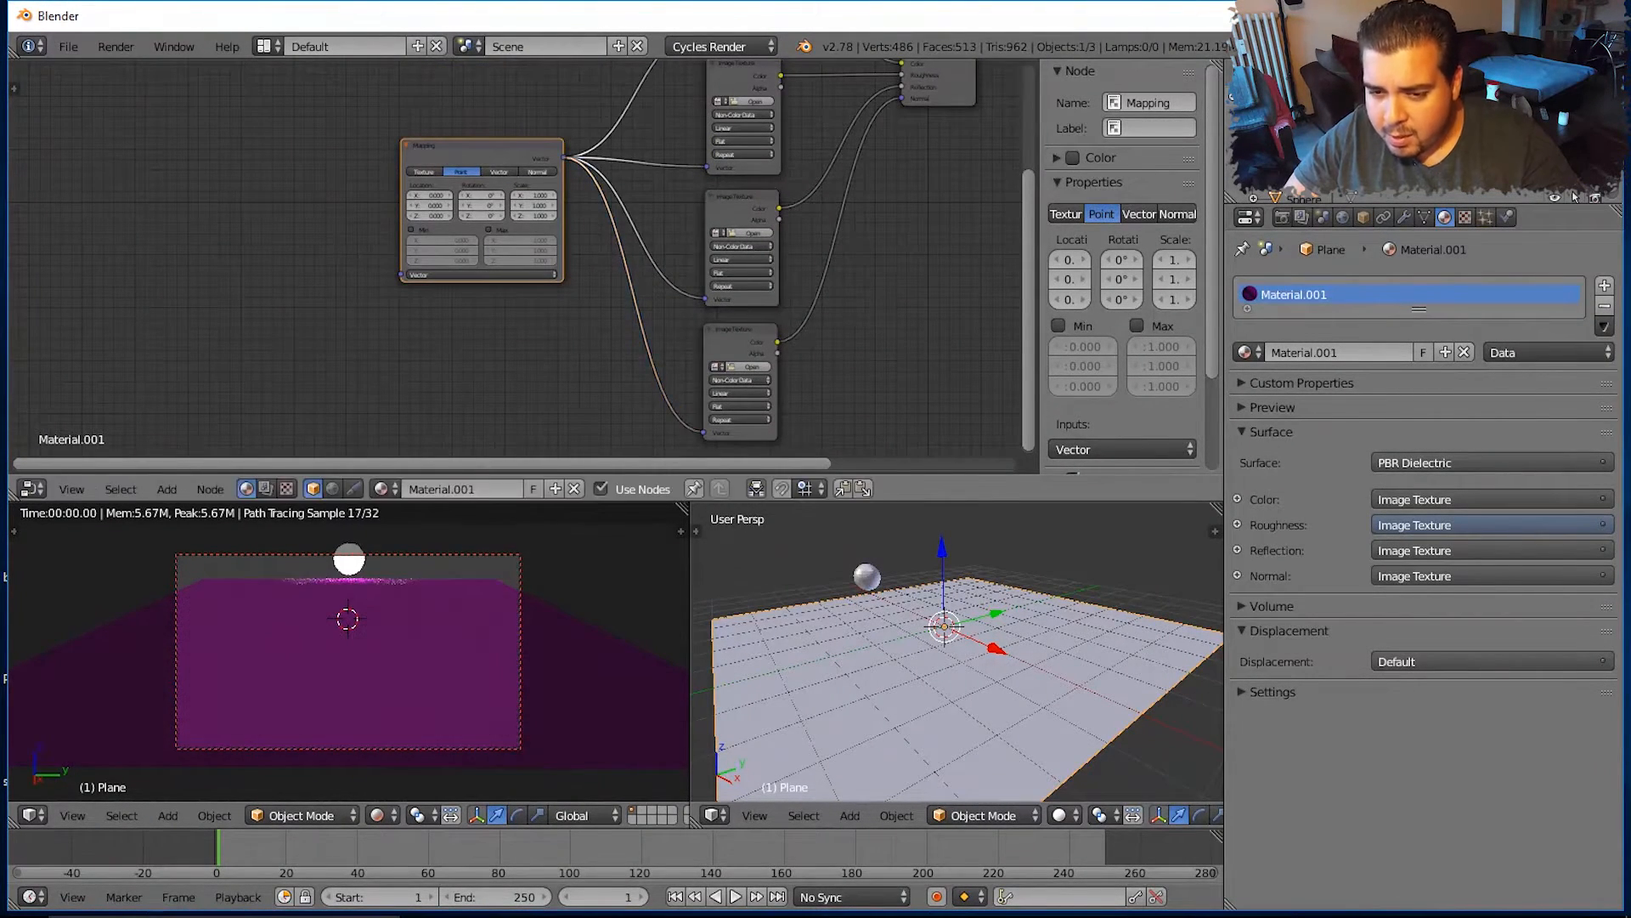
Add a Texture Coordinate node and place it to the left of the Mapping node
middle_click_drag(692, 416, 828, 349)
key("shift+a")
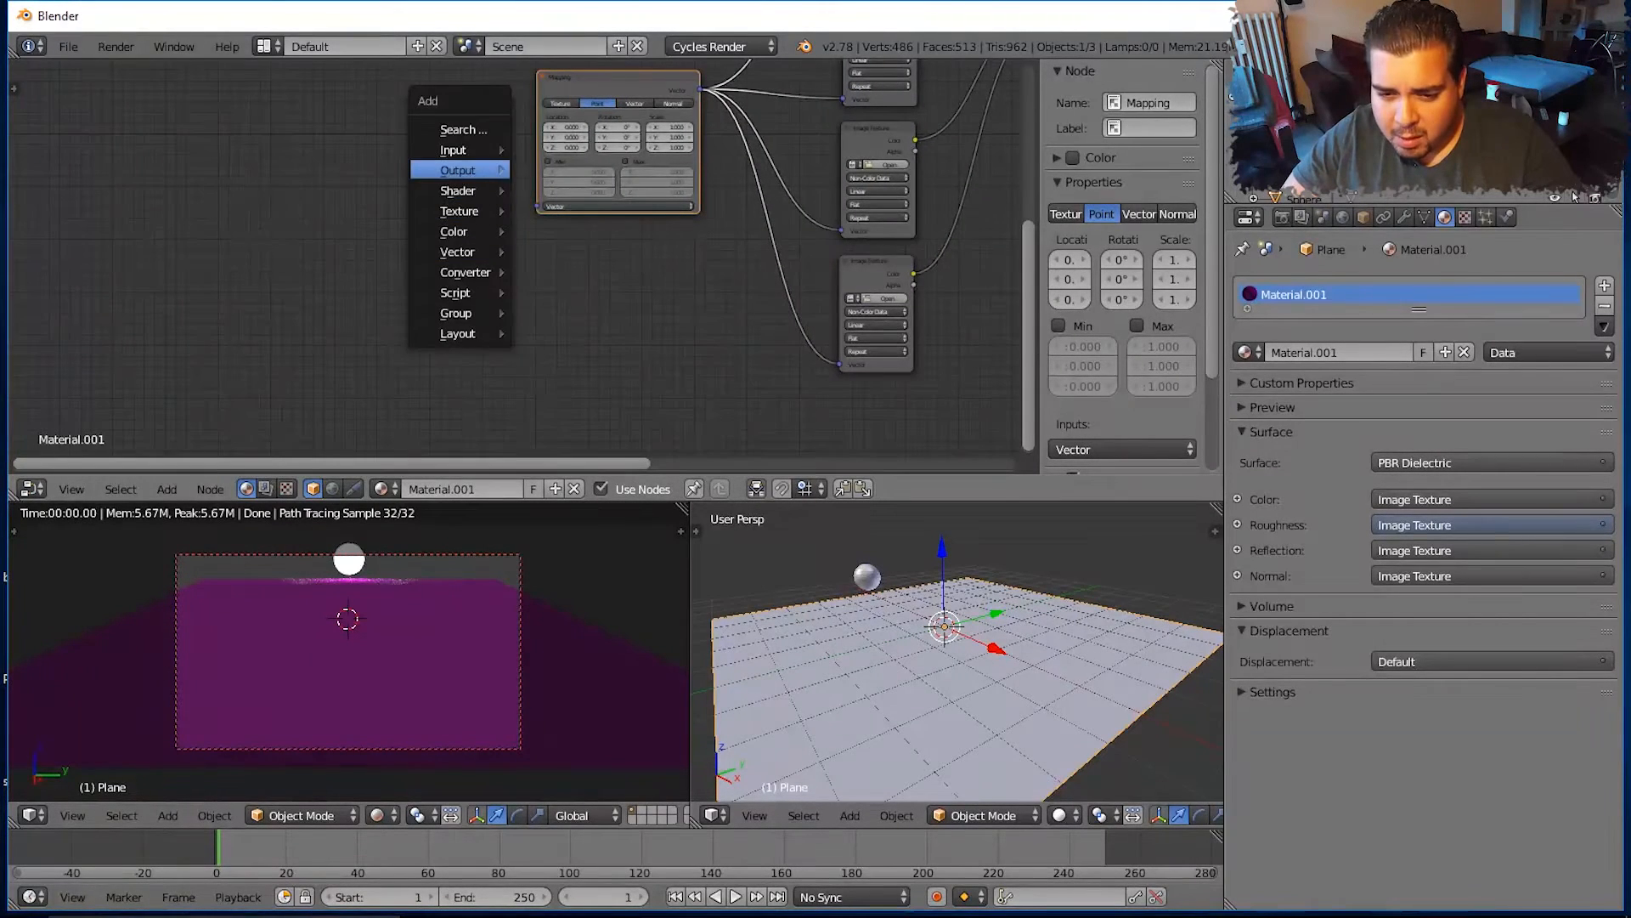
mouse_move(453, 150)
left_click(589, 396)
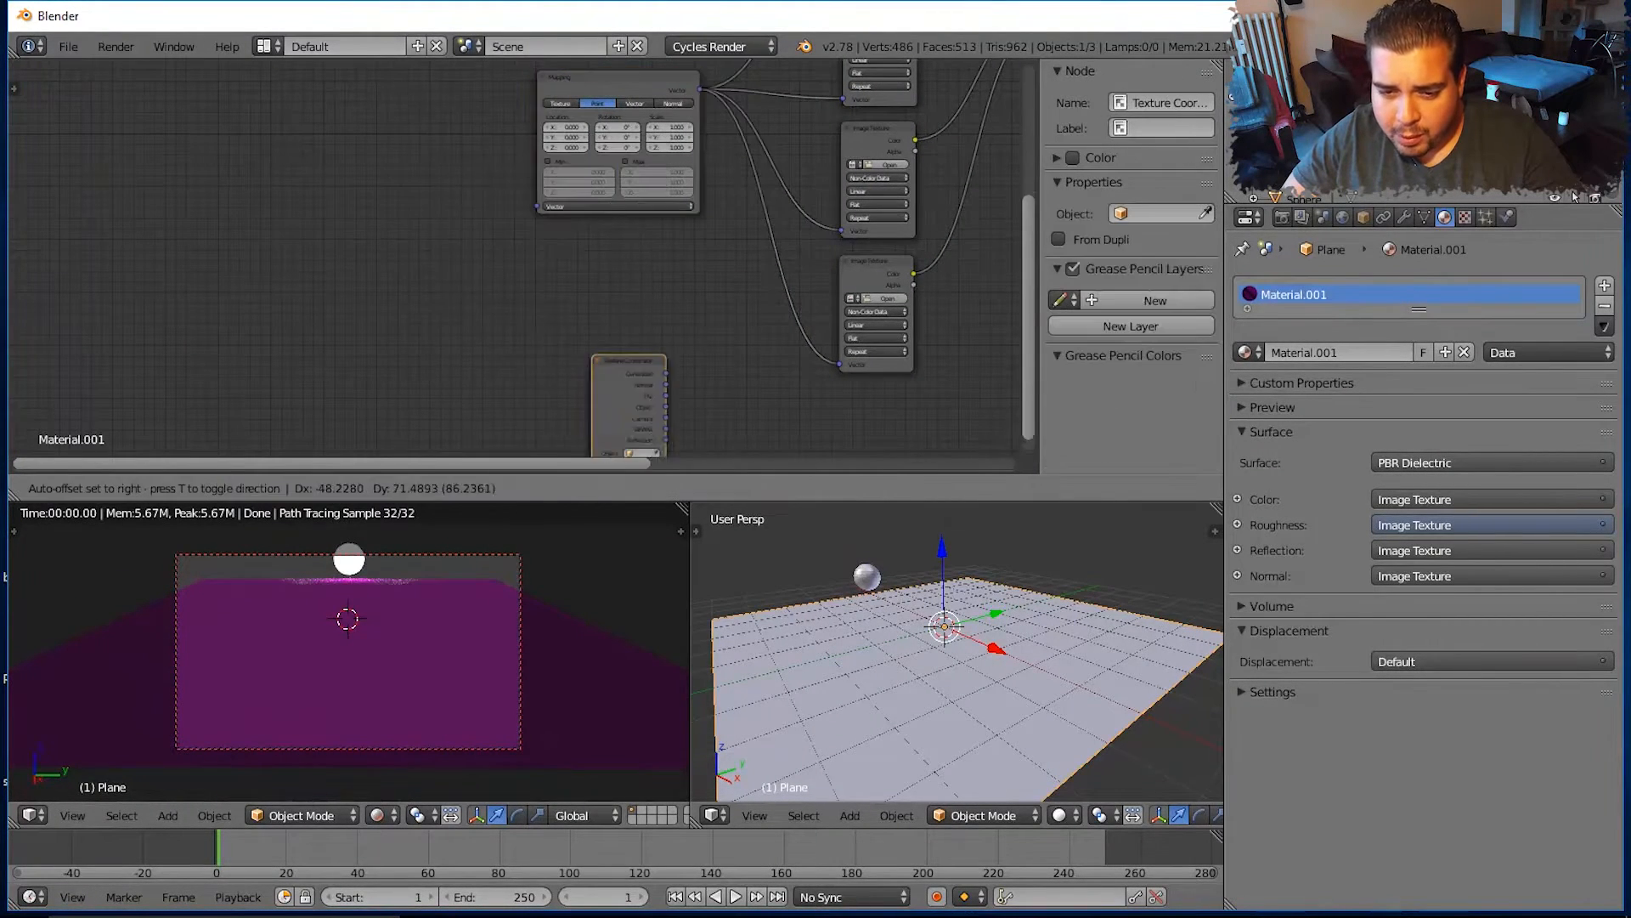
left_click(369, 151)
Connect the Texture Coordinate's Generated output to the Mapping node's Vector input and nudge the Texture Coordinate node closer to it
left_click_drag(407, 109, 537, 206)
middle_click_drag(537, 206, 568, 260)
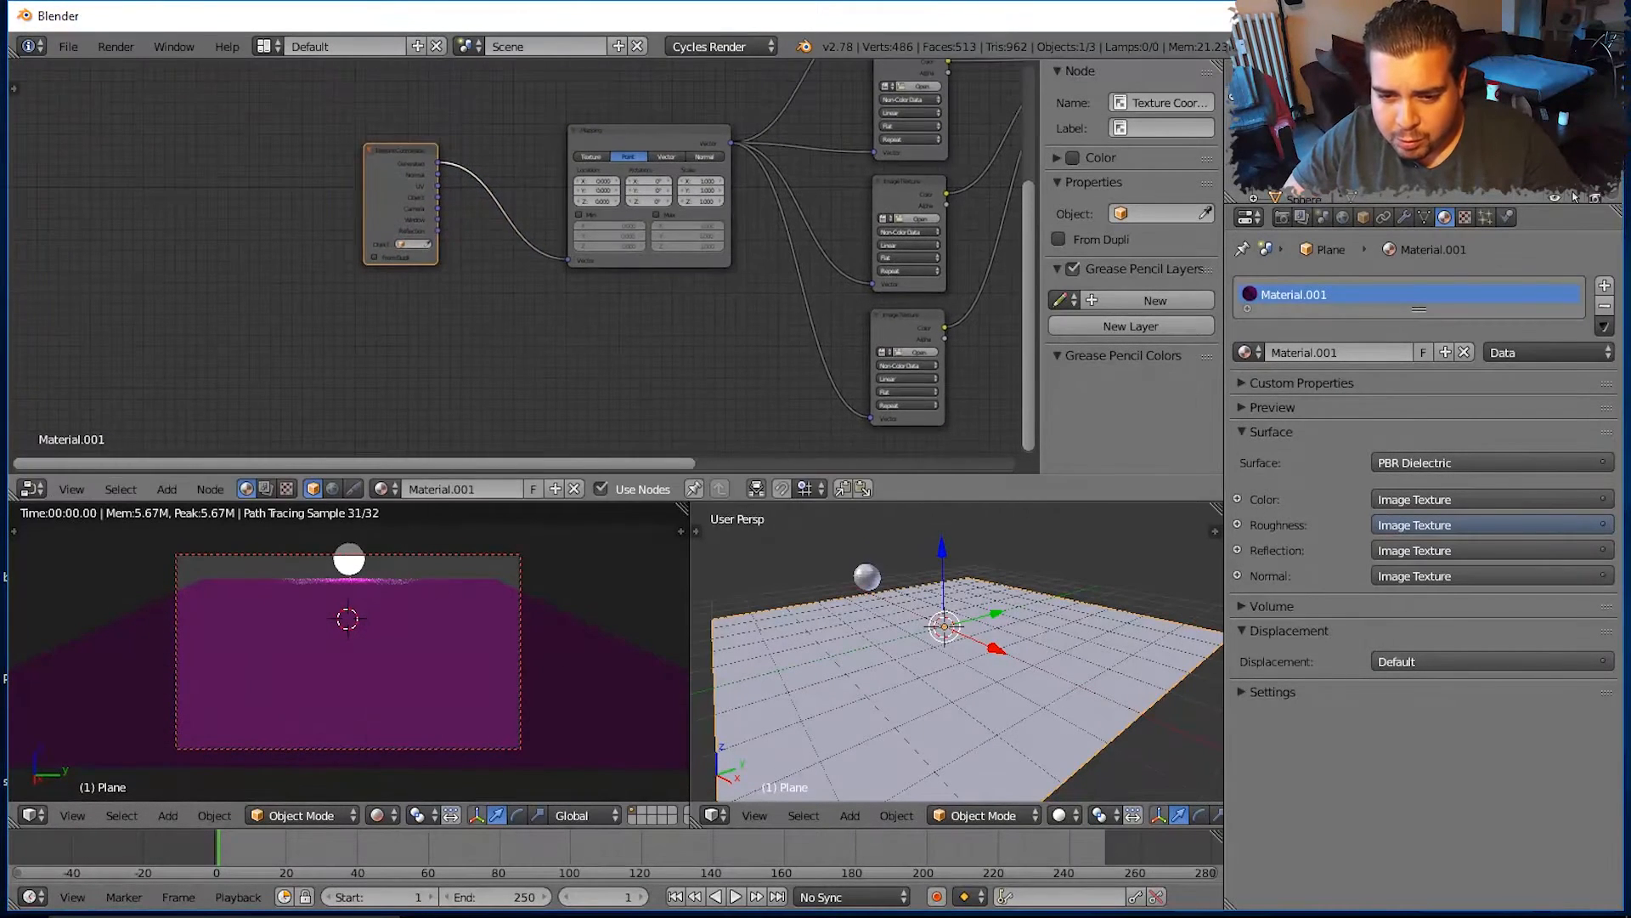
left_click_drag(396, 183, 414, 168)
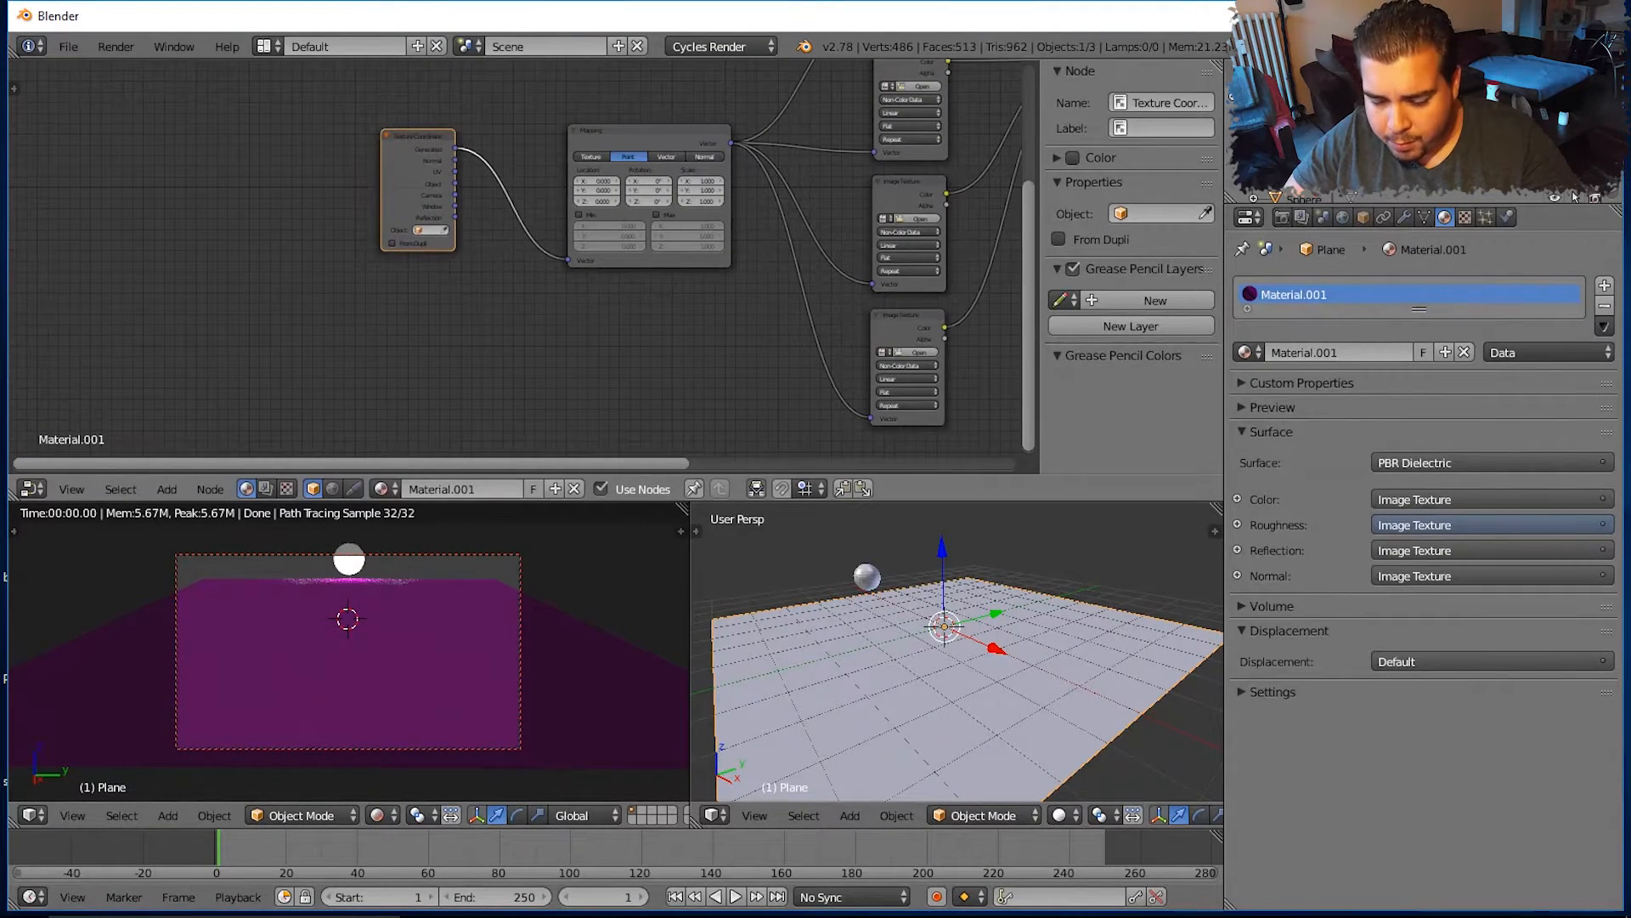
middle_click_drag(771, 272, 523, 320)
scroll(507, 268, "down", 4)
scroll(508, 265, "down", 3)
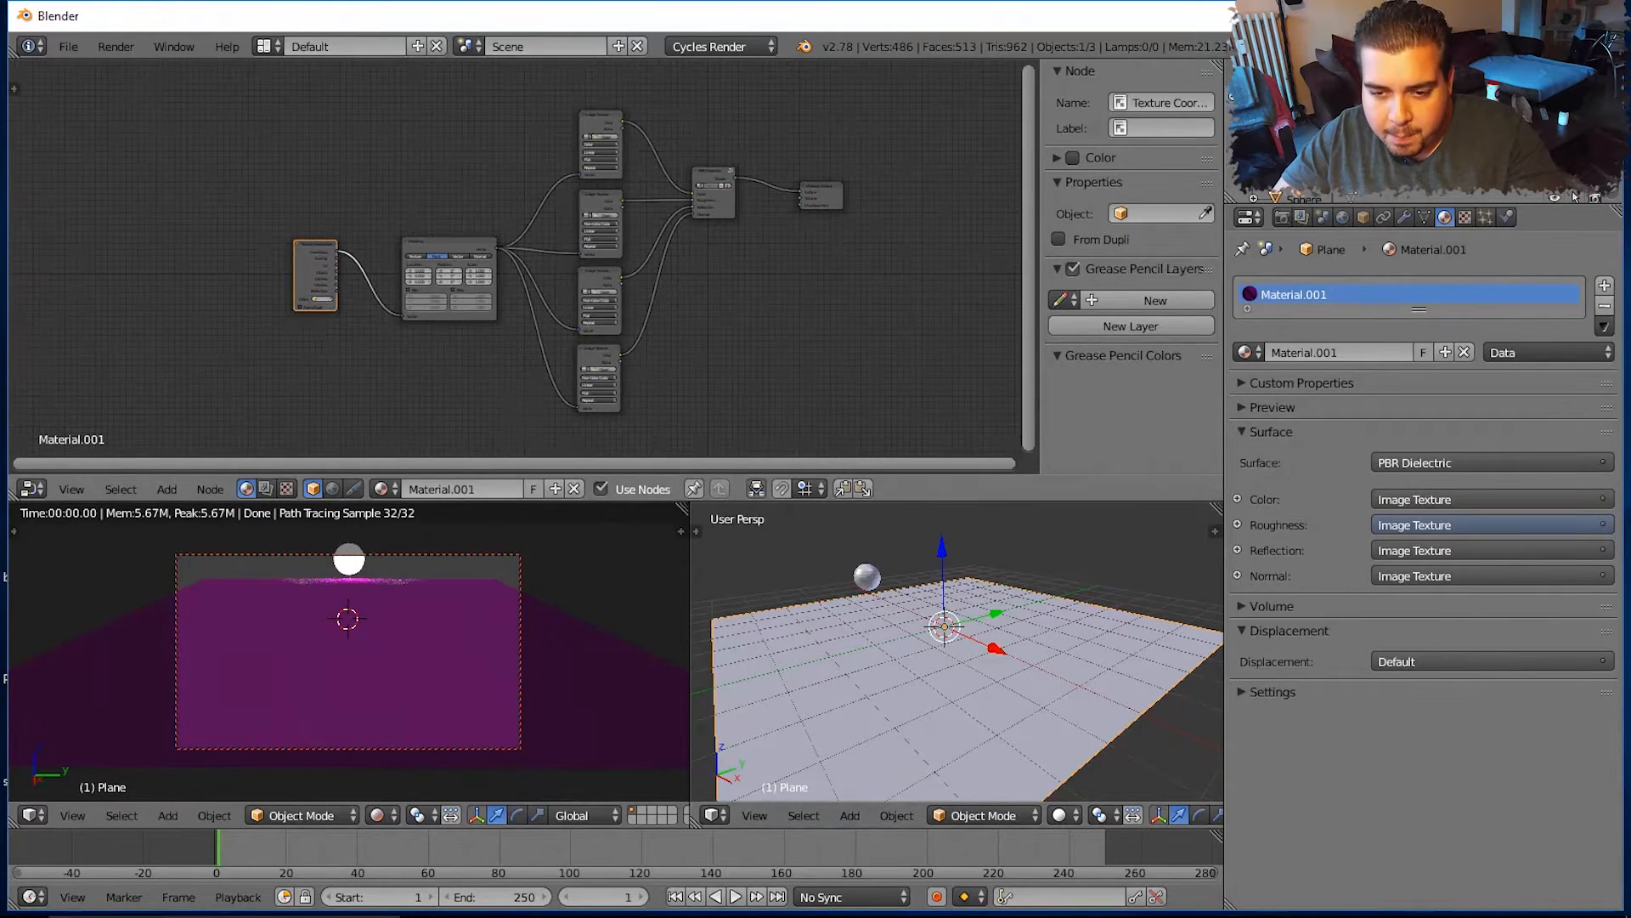
Load Planches Bois Usés Color.jpg from the Textures Bois folder into the Image Texture feeding the Color input
scroll(552, 170, "up", 8)
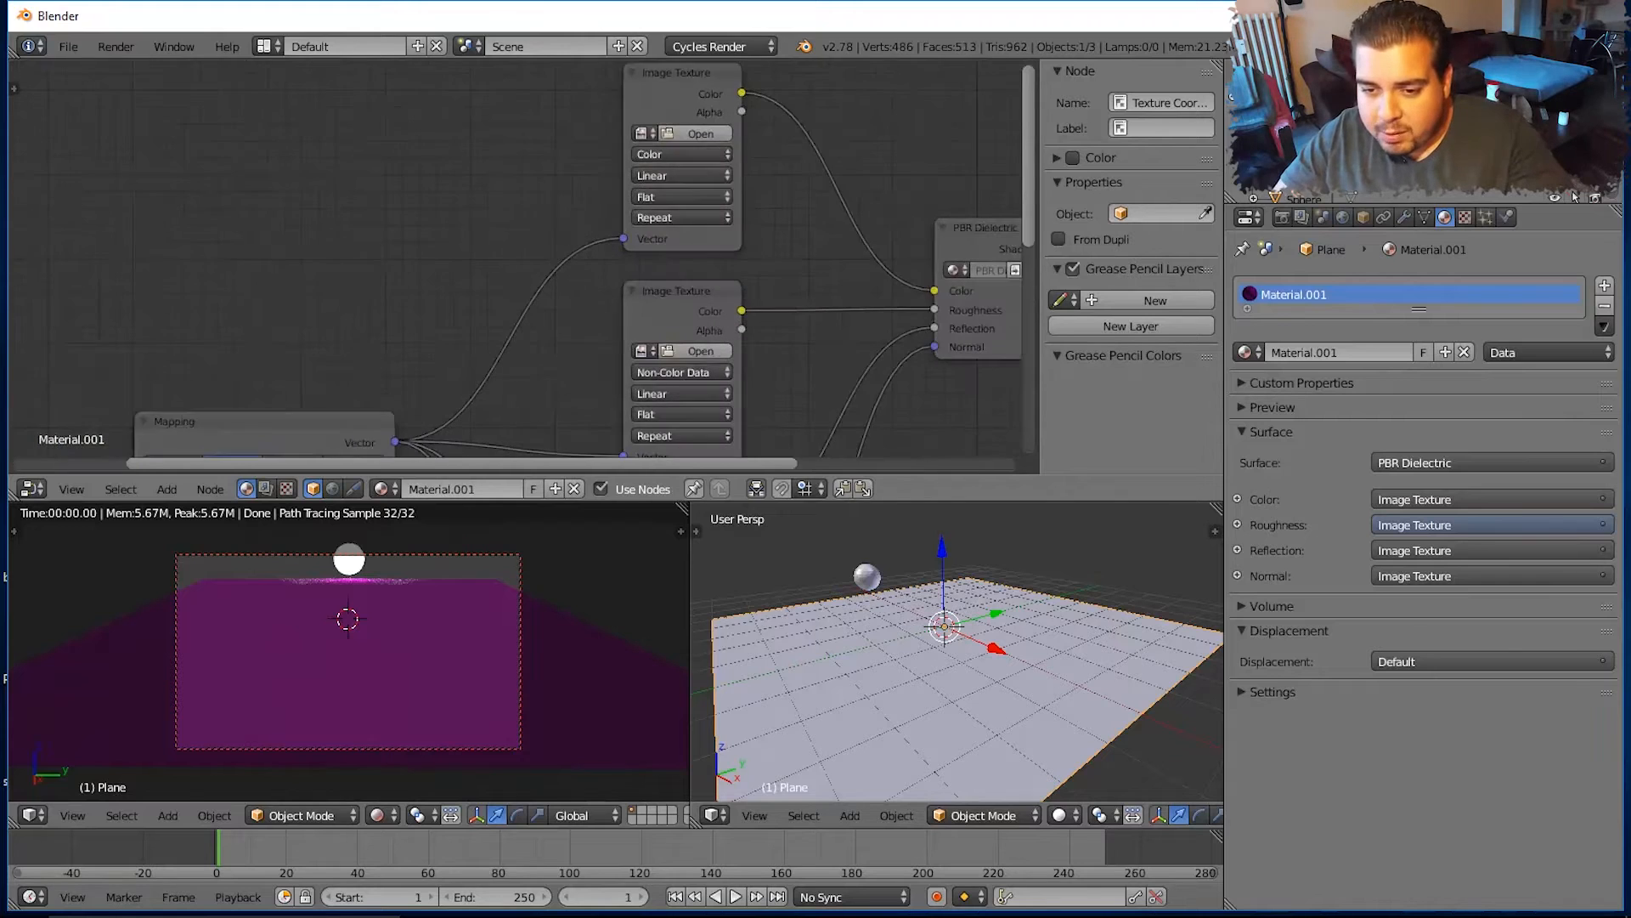
middle_click_drag(680, 102, 644, 144)
left_click(639, 128)
left_click(665, 176)
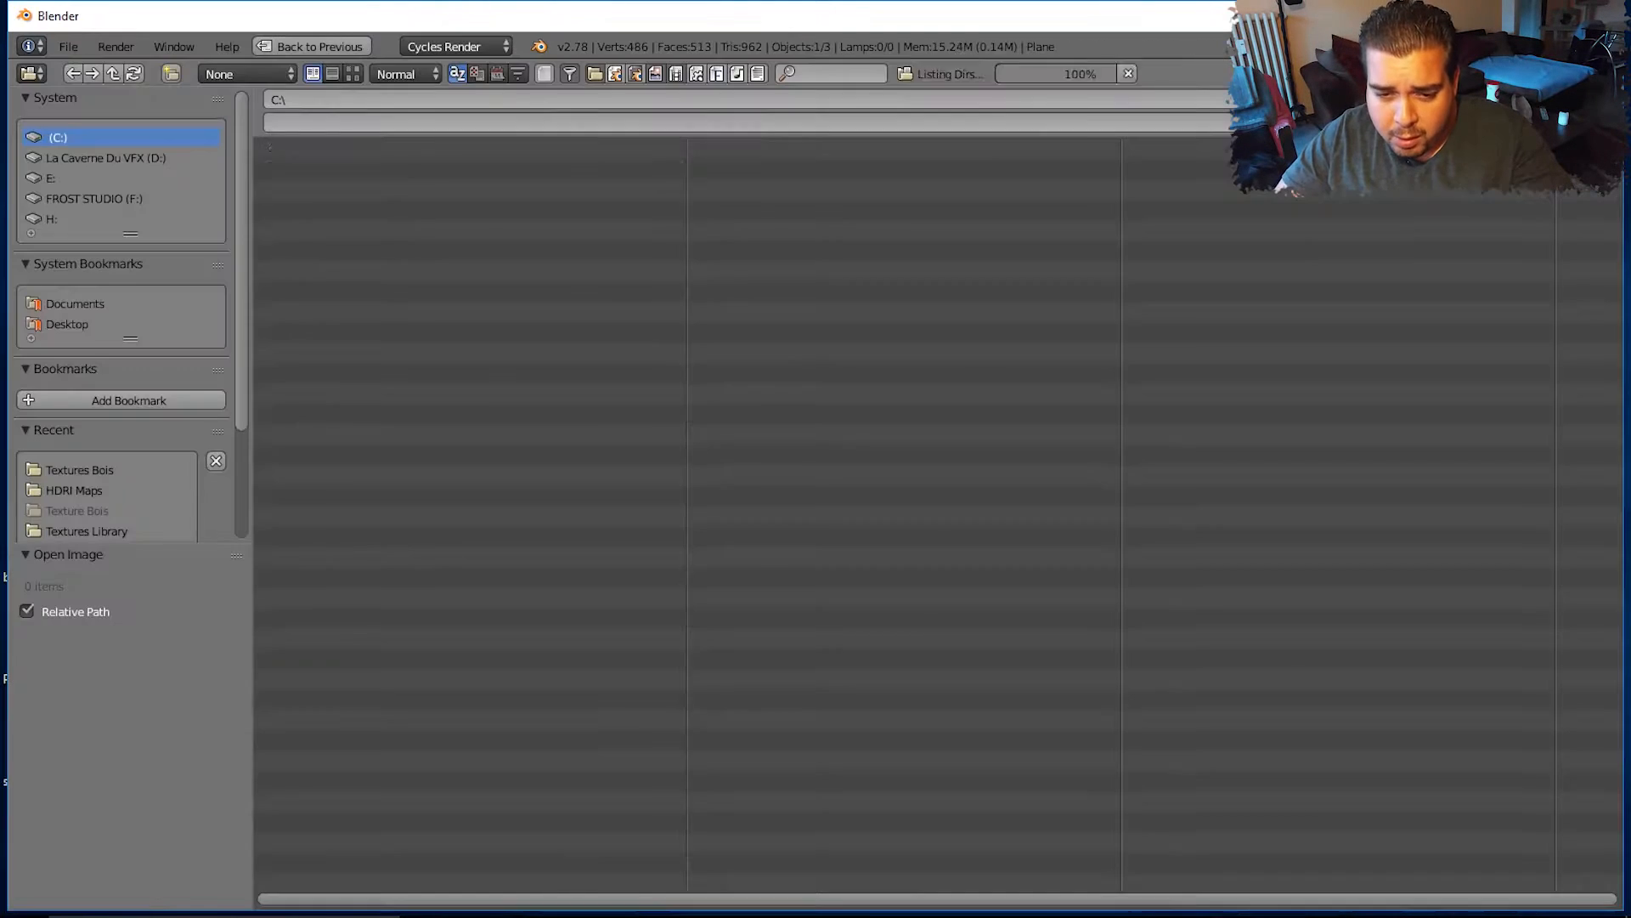
left_click(79, 469)
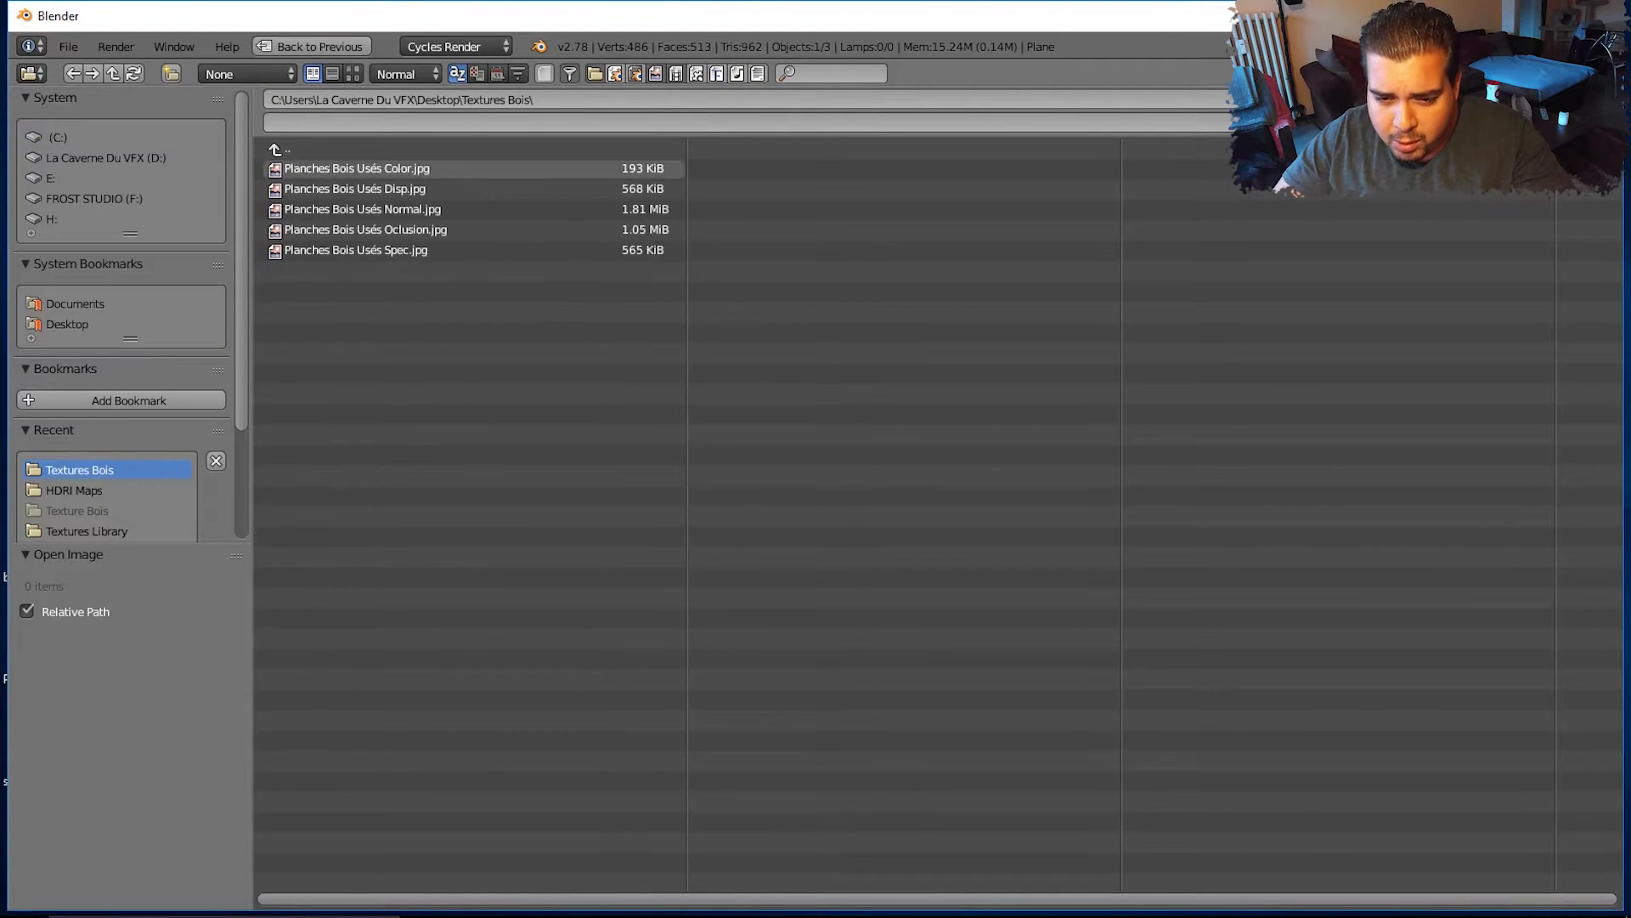
double_click(357, 168)
Load Planches Bois Usés Spec.jpg from the Textures Bois folder into the Image Texture feeding the Roughness input
middle_click_drag(669, 371, 669, 275)
left_click(668, 275)
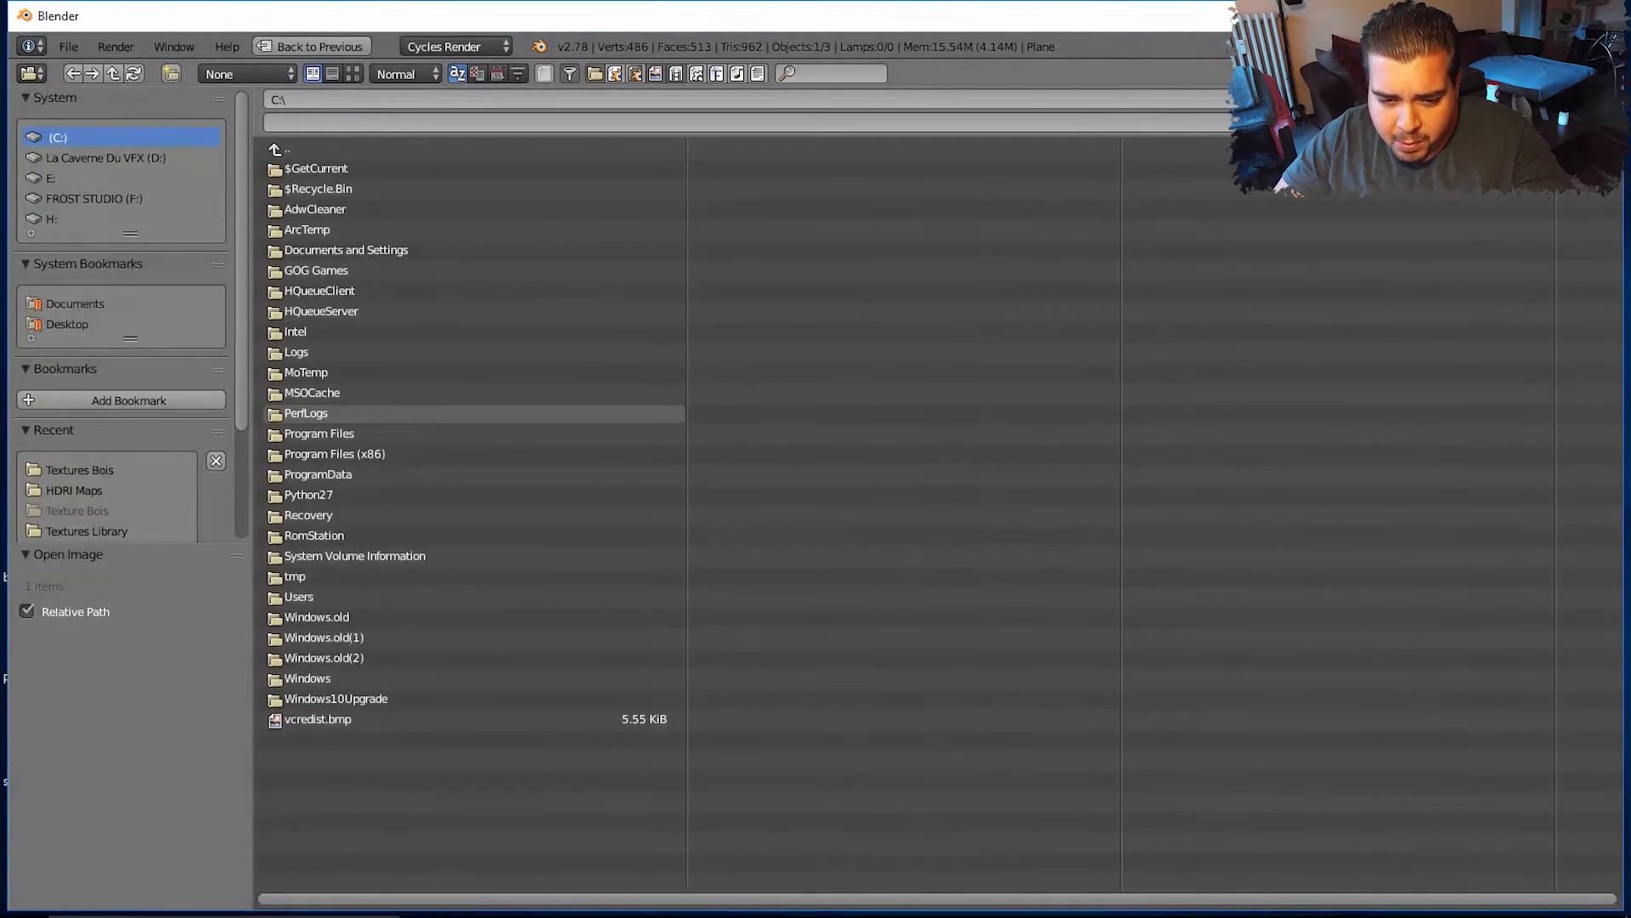
left_click(79, 470)
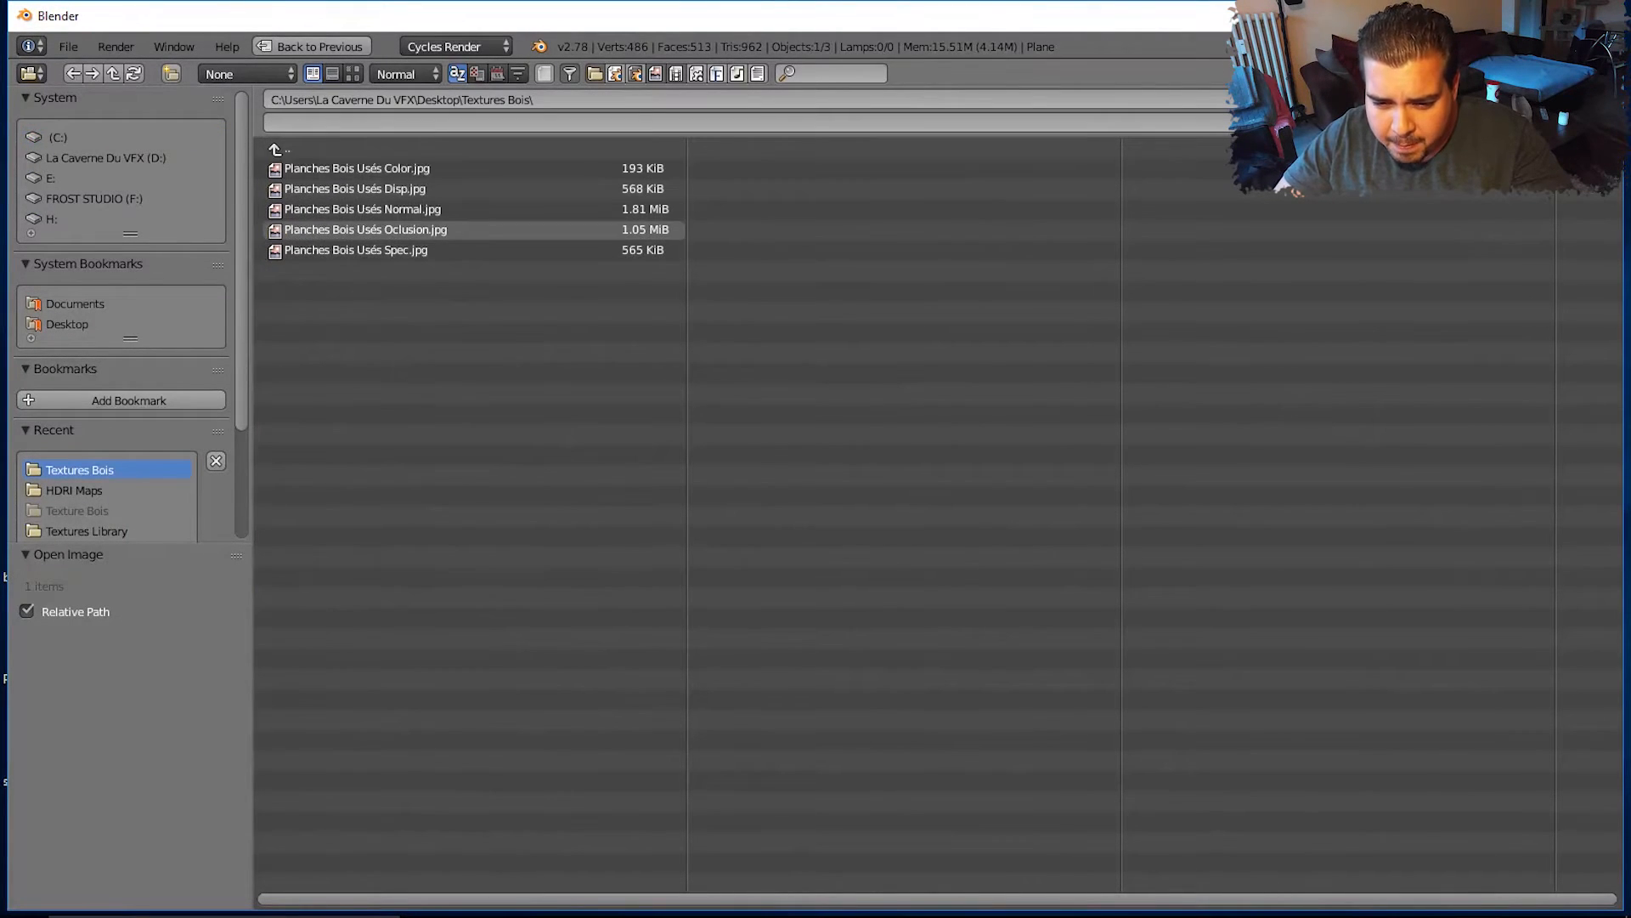
double_click(382, 251)
Load Planches Bois Usés Oclusion.jpg from the Textures Bois folder into the Image Texture feeding the Reflection input
middle_click_drag(476, 340, 440, 188)
left_click(636, 319)
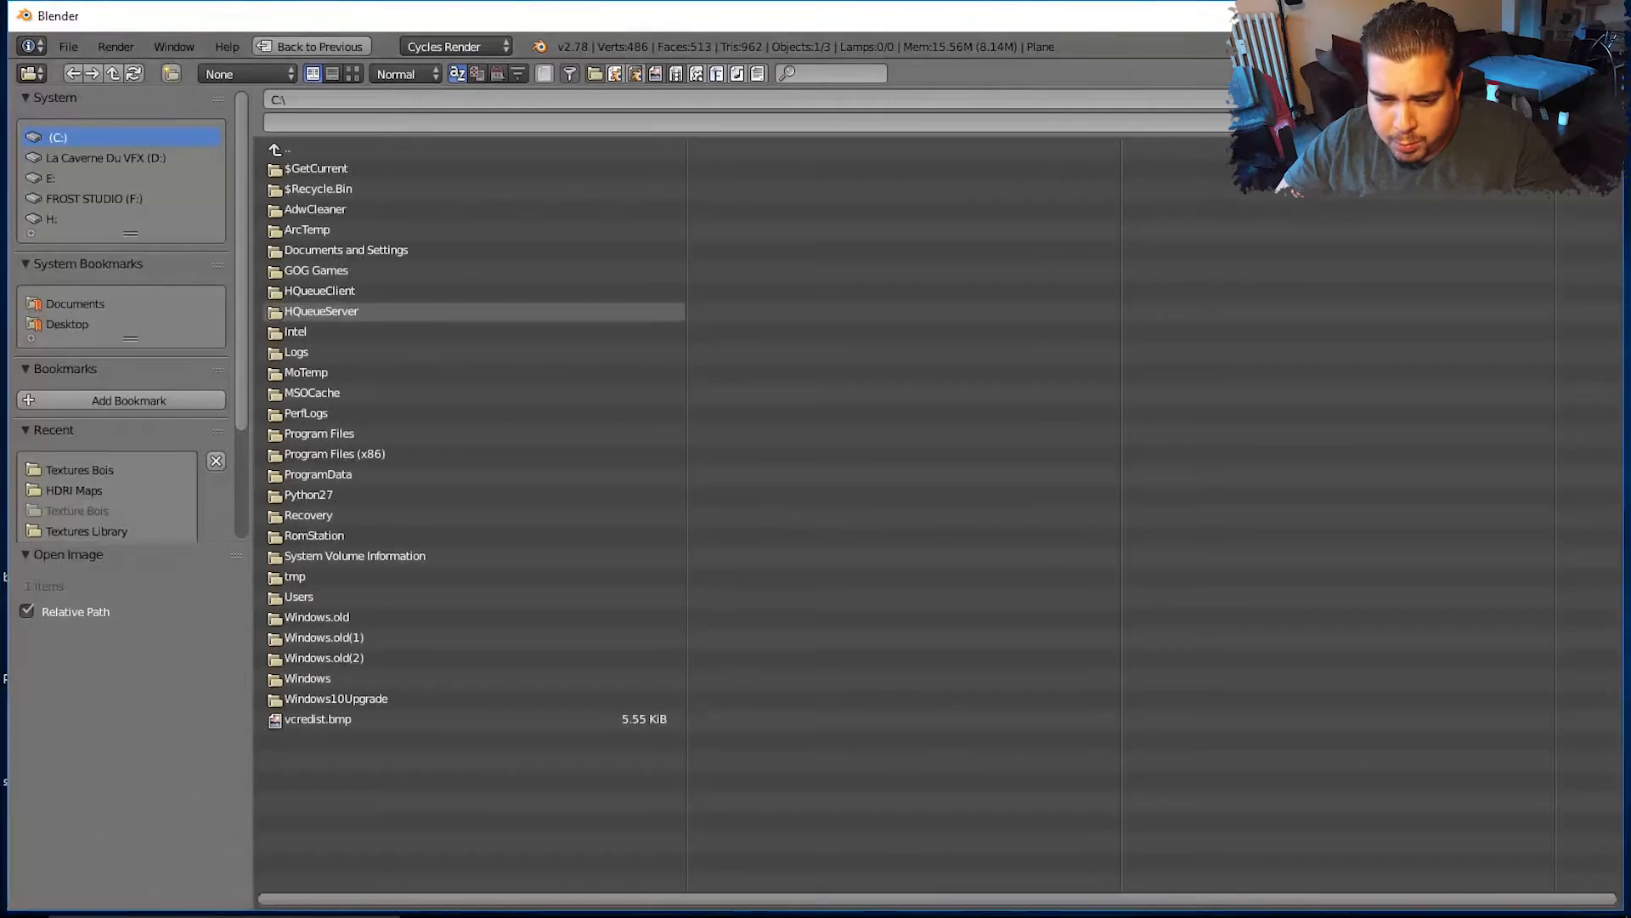
left_click(79, 469)
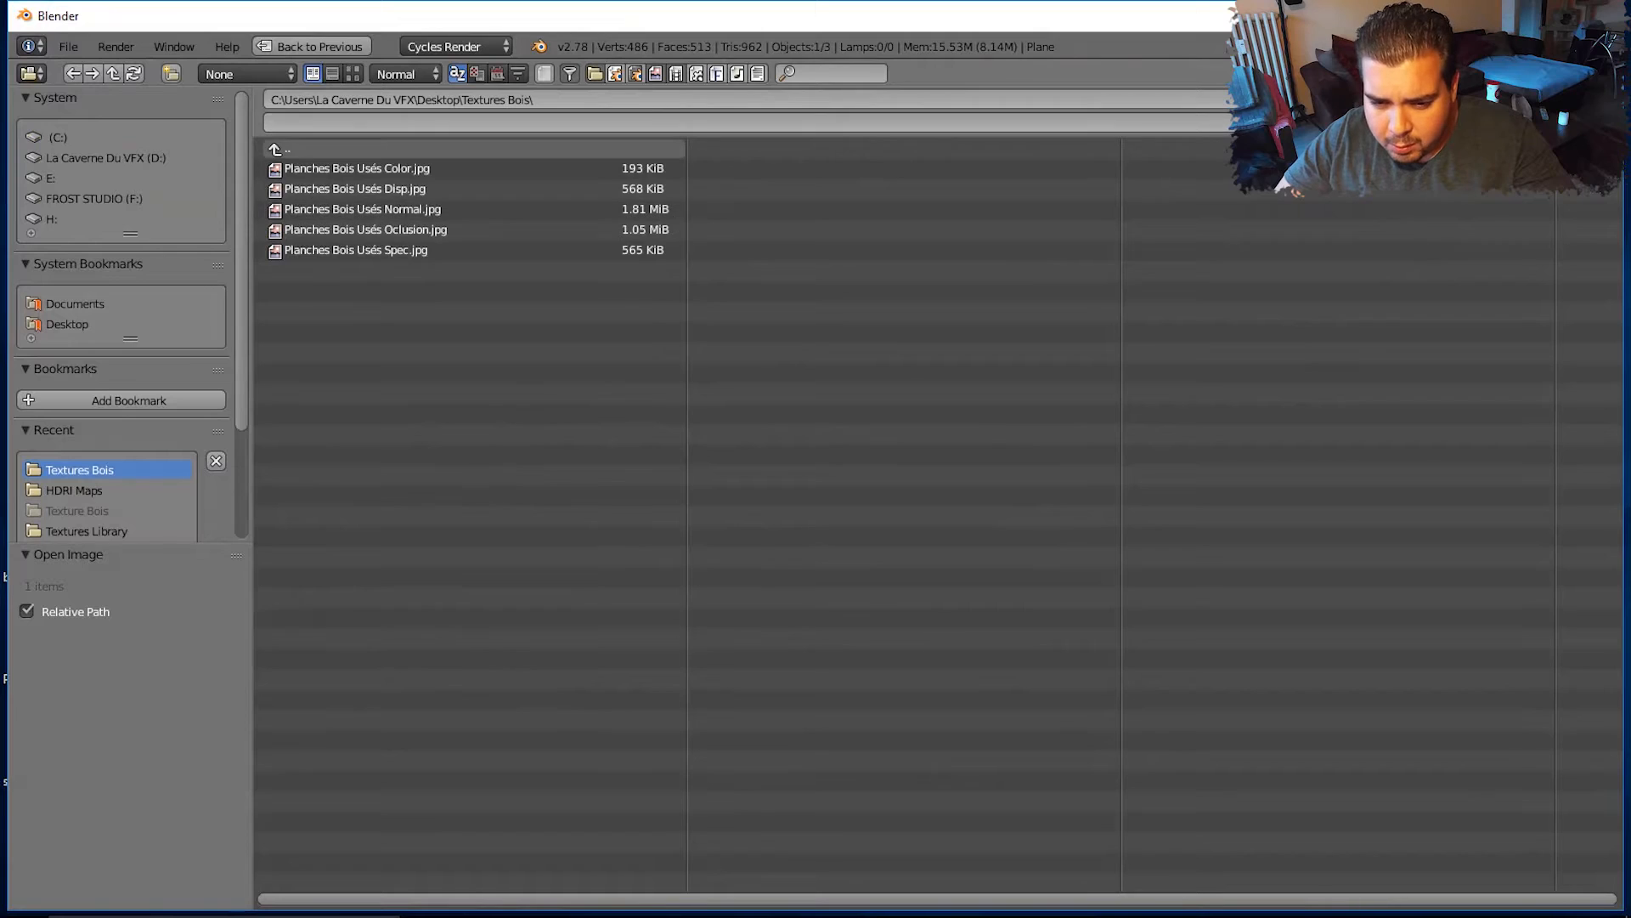
left_click(365, 230)
double_click(365, 230)
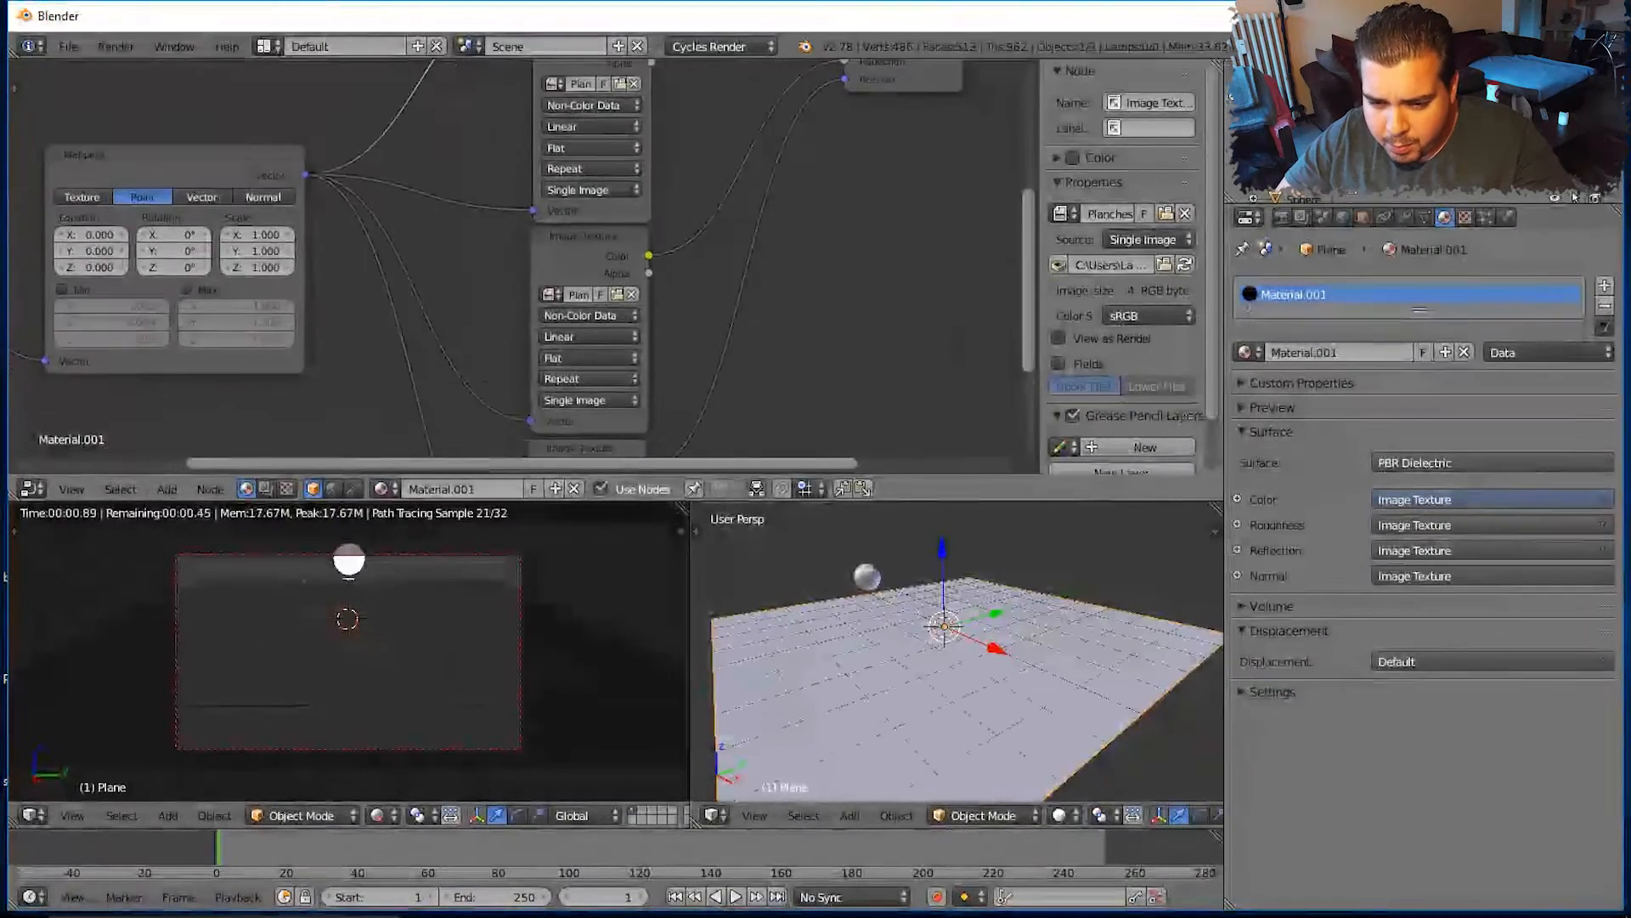
Load Planches Bois Usés Normal.jpg from the Textures Bois folder into the Image Texture feeding the Normal input
left_click(587, 414)
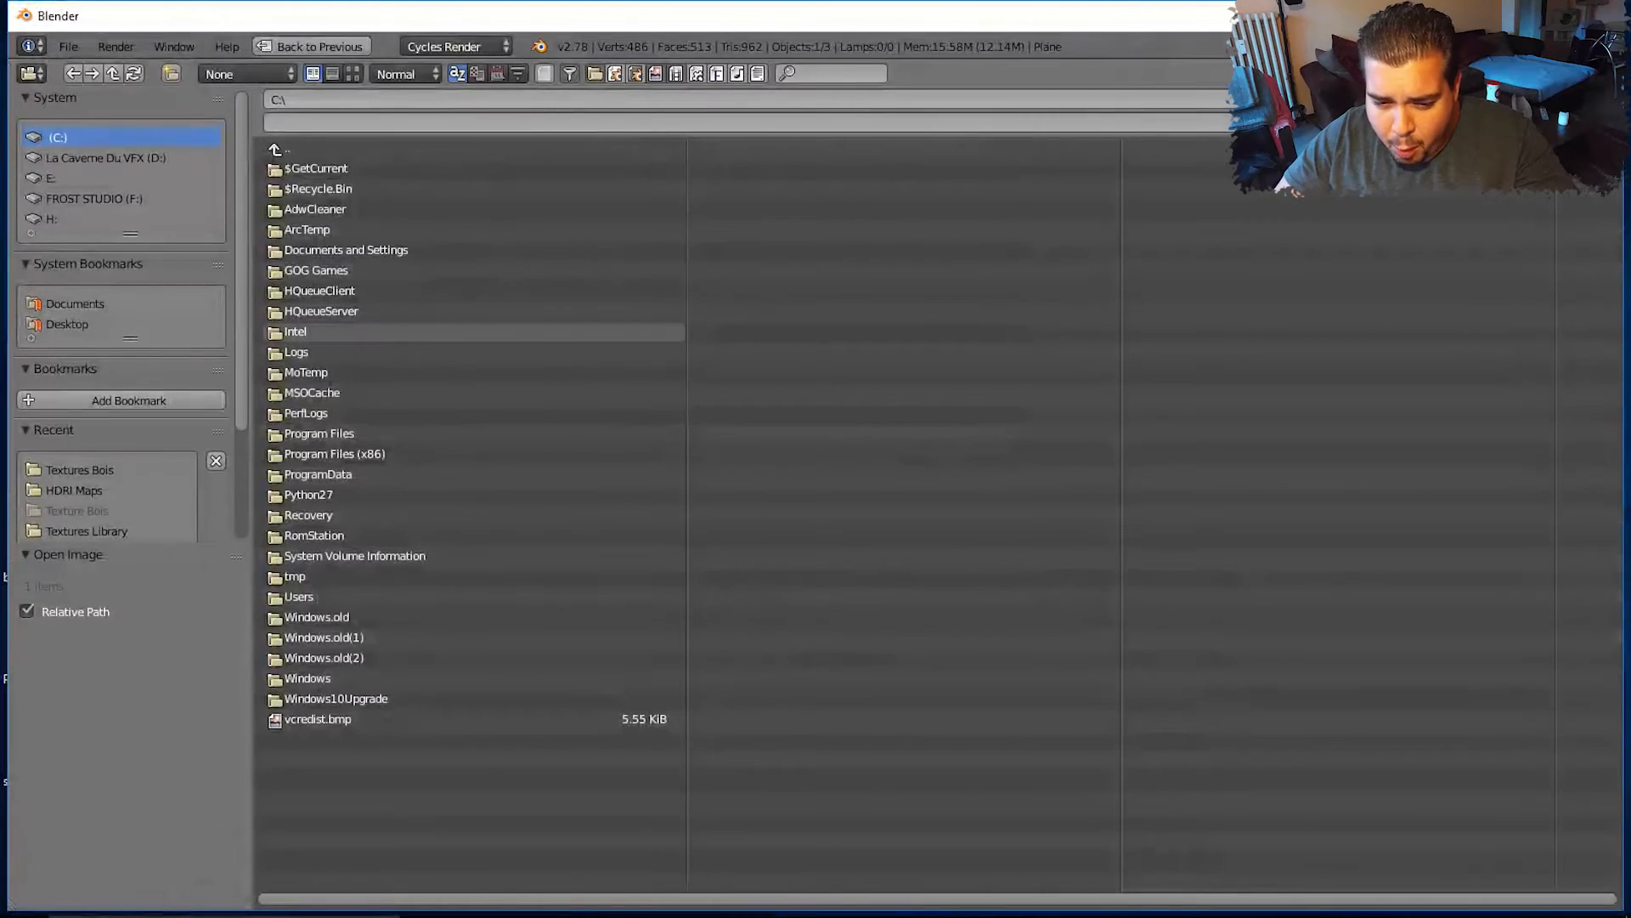
left_click(79, 470)
left_click(340, 209)
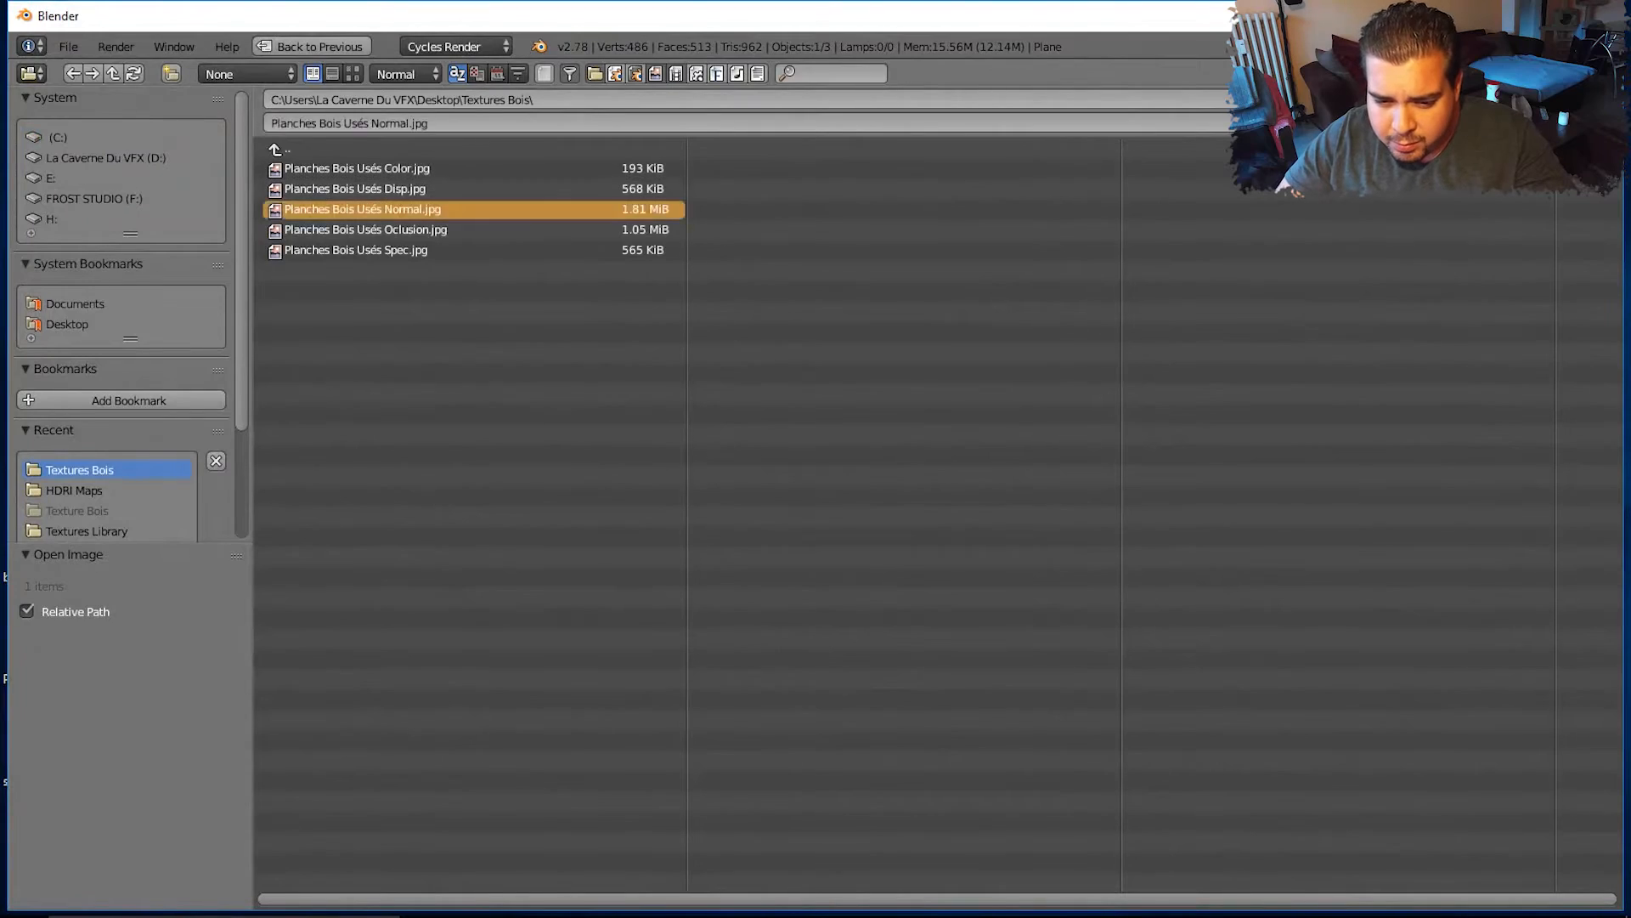
double_click(340, 209)
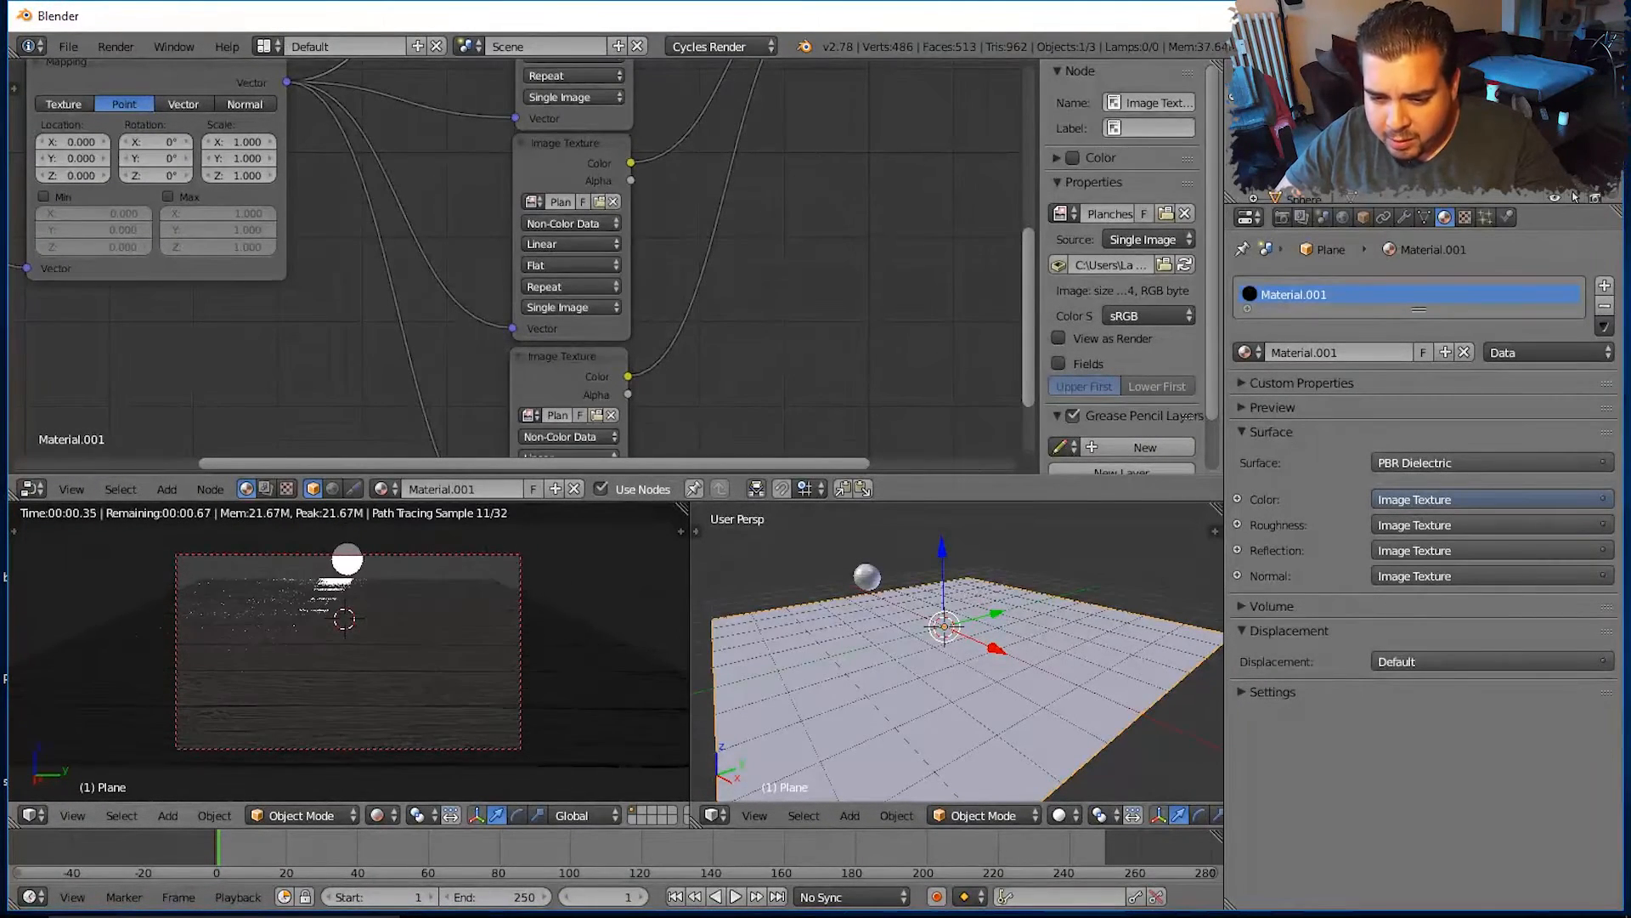
Select the emissive sphere, move it along the X axis across the plane and raise it slightly on Z
right_click(867, 577)
left_click_drag(913, 593, 1096, 661)
left_click_drag(1069, 567, 1075, 524)
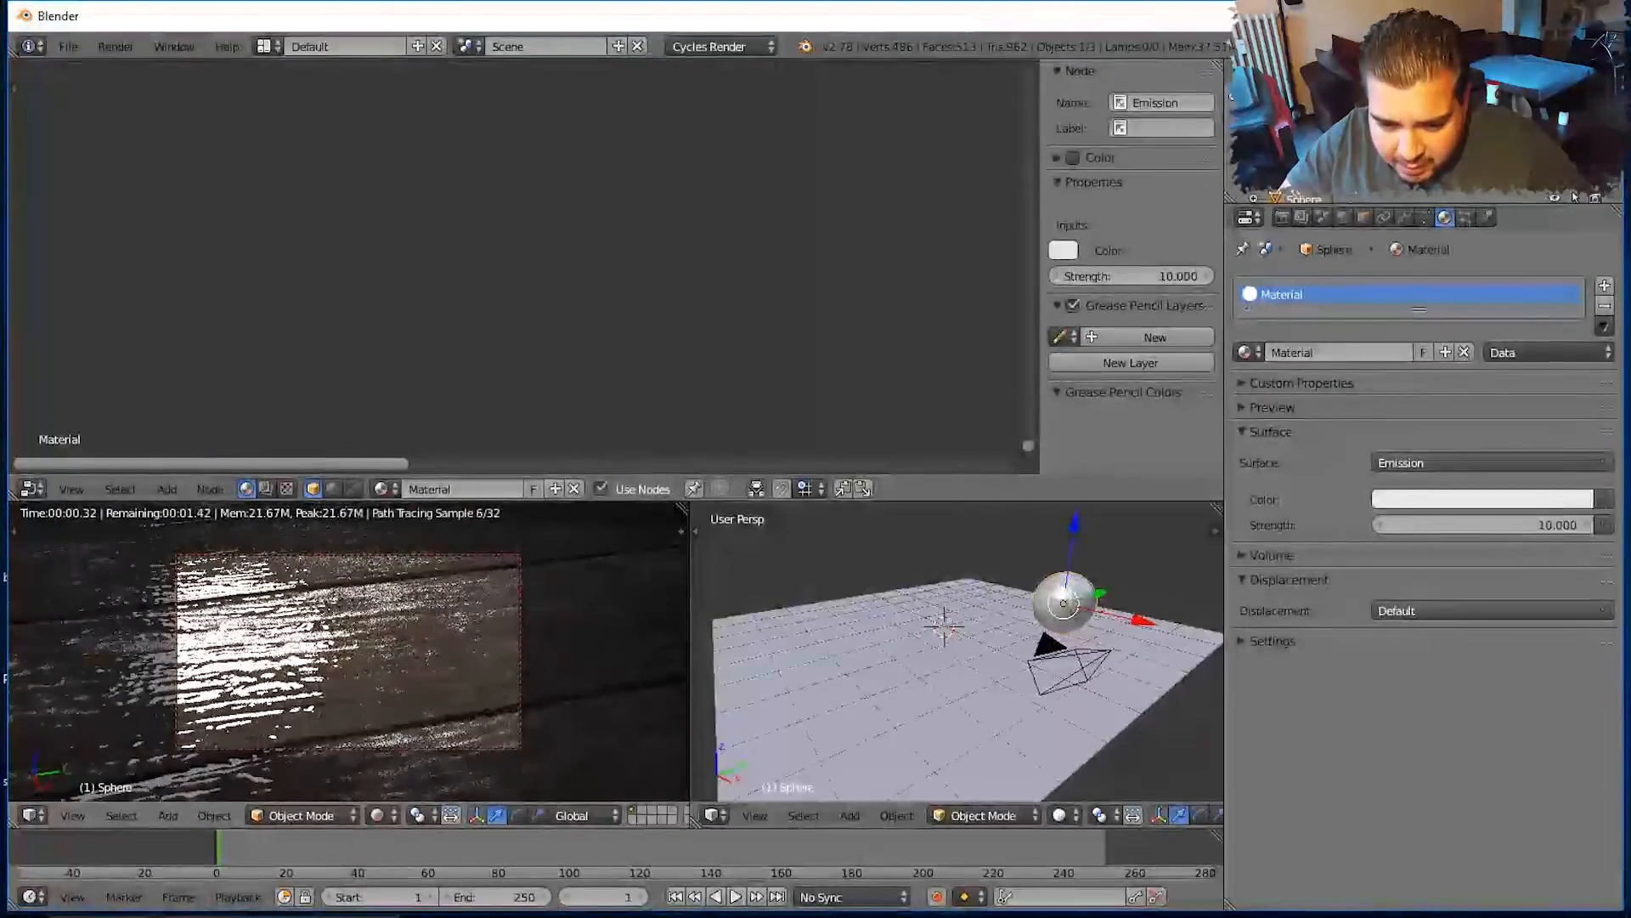
scroll(348, 651, "down", 3)
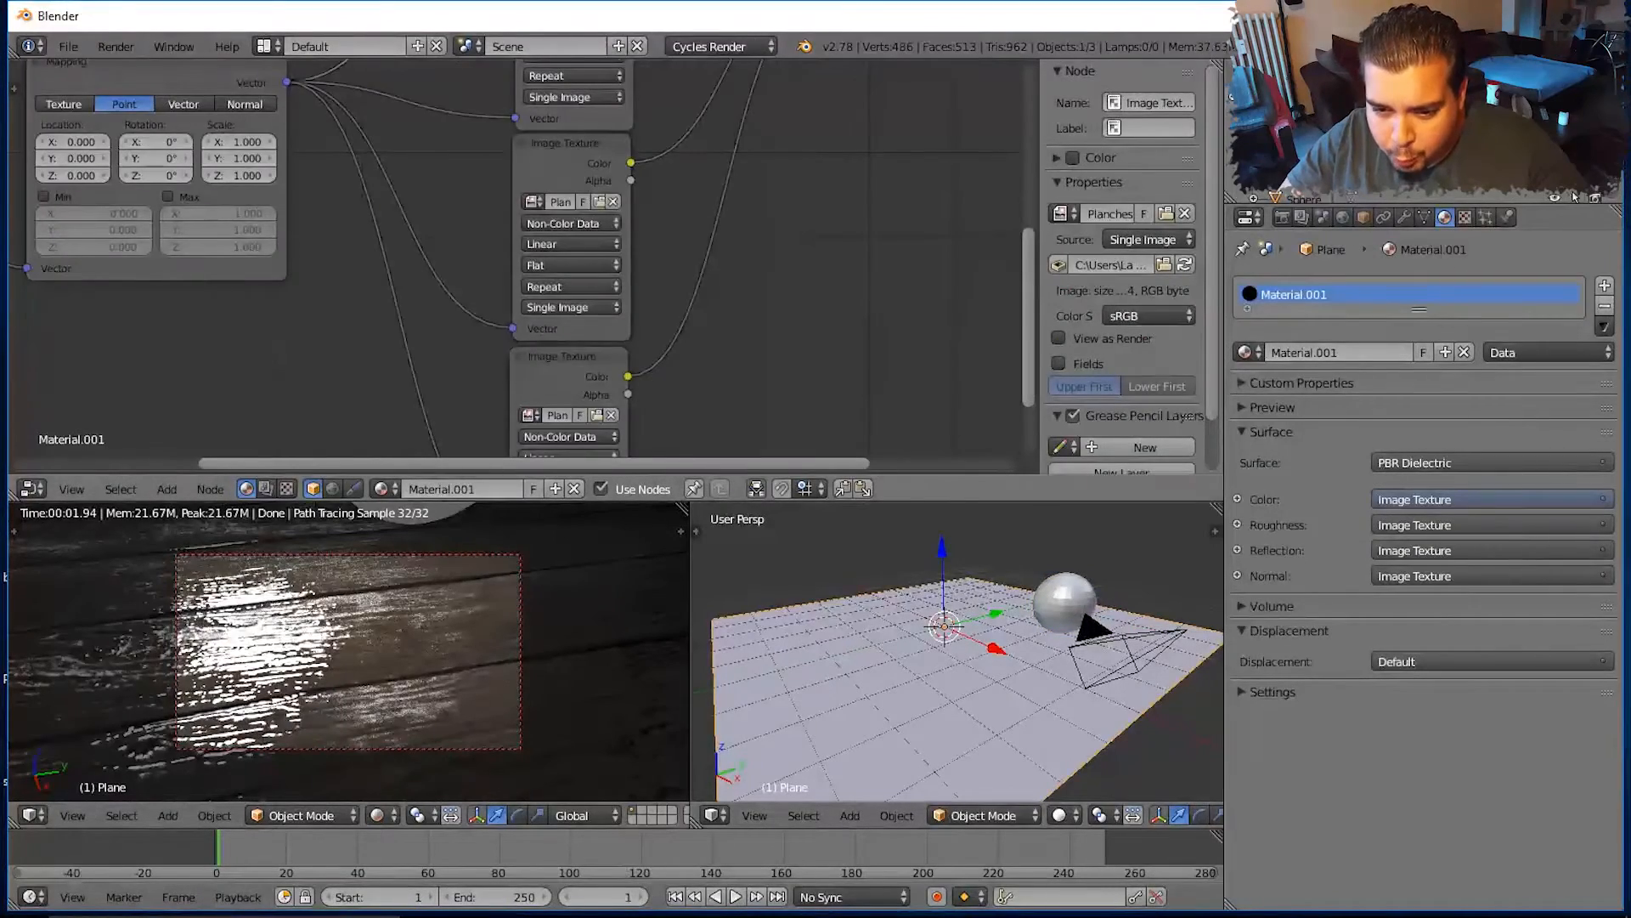
Move the Material Output and PBR Dielectric nodes to the right to make room beside the Image Textures
middle_click_drag(599, 150, 515, 240)
scroll(515, 243, "down", 10)
left_click_drag(799, 128, 903, 134)
left_click_drag(653, 108, 797, 115)
Add a Less/More Slider group and insert it on the link between the second Image Texture and the Roughness input
key("shift+a")
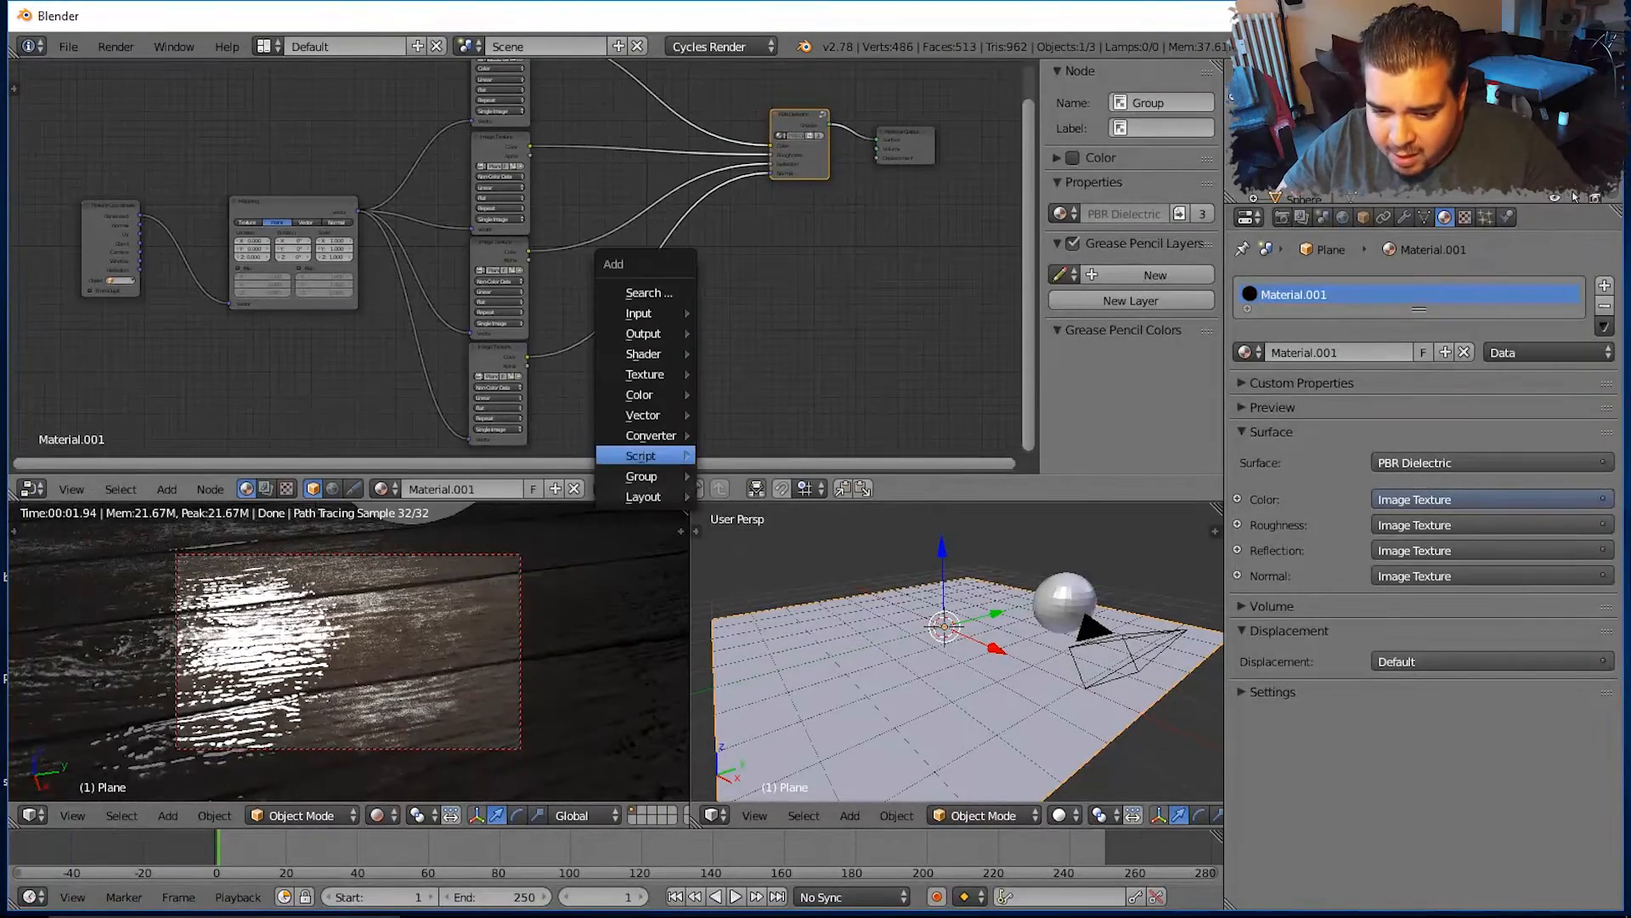
mouse_move(671, 476)
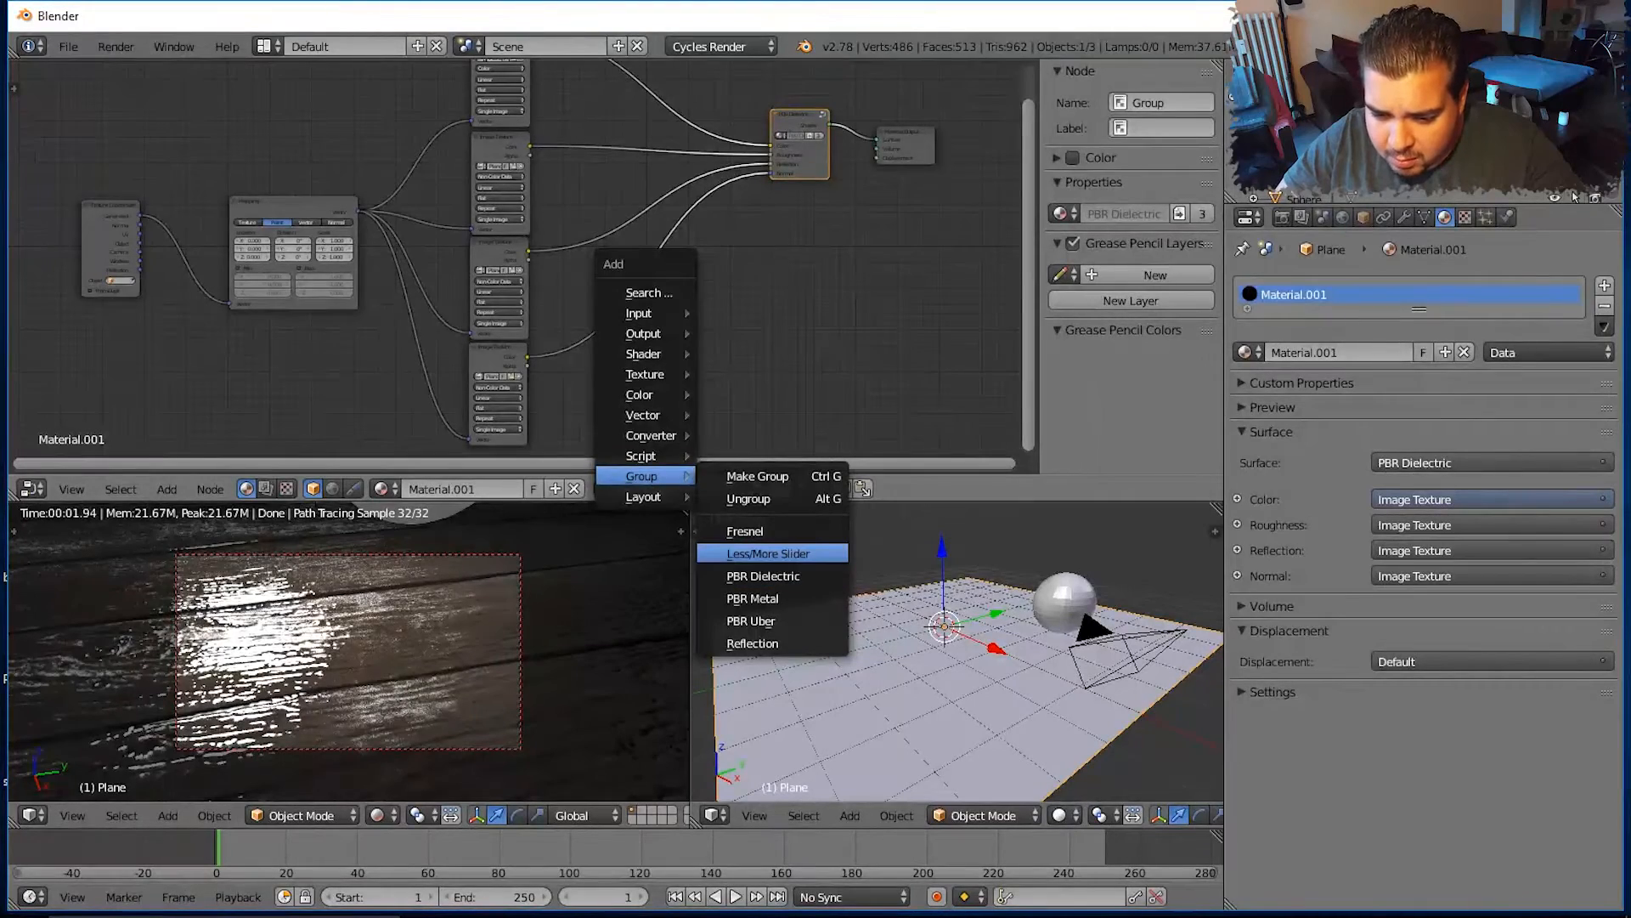
left_click(768, 553)
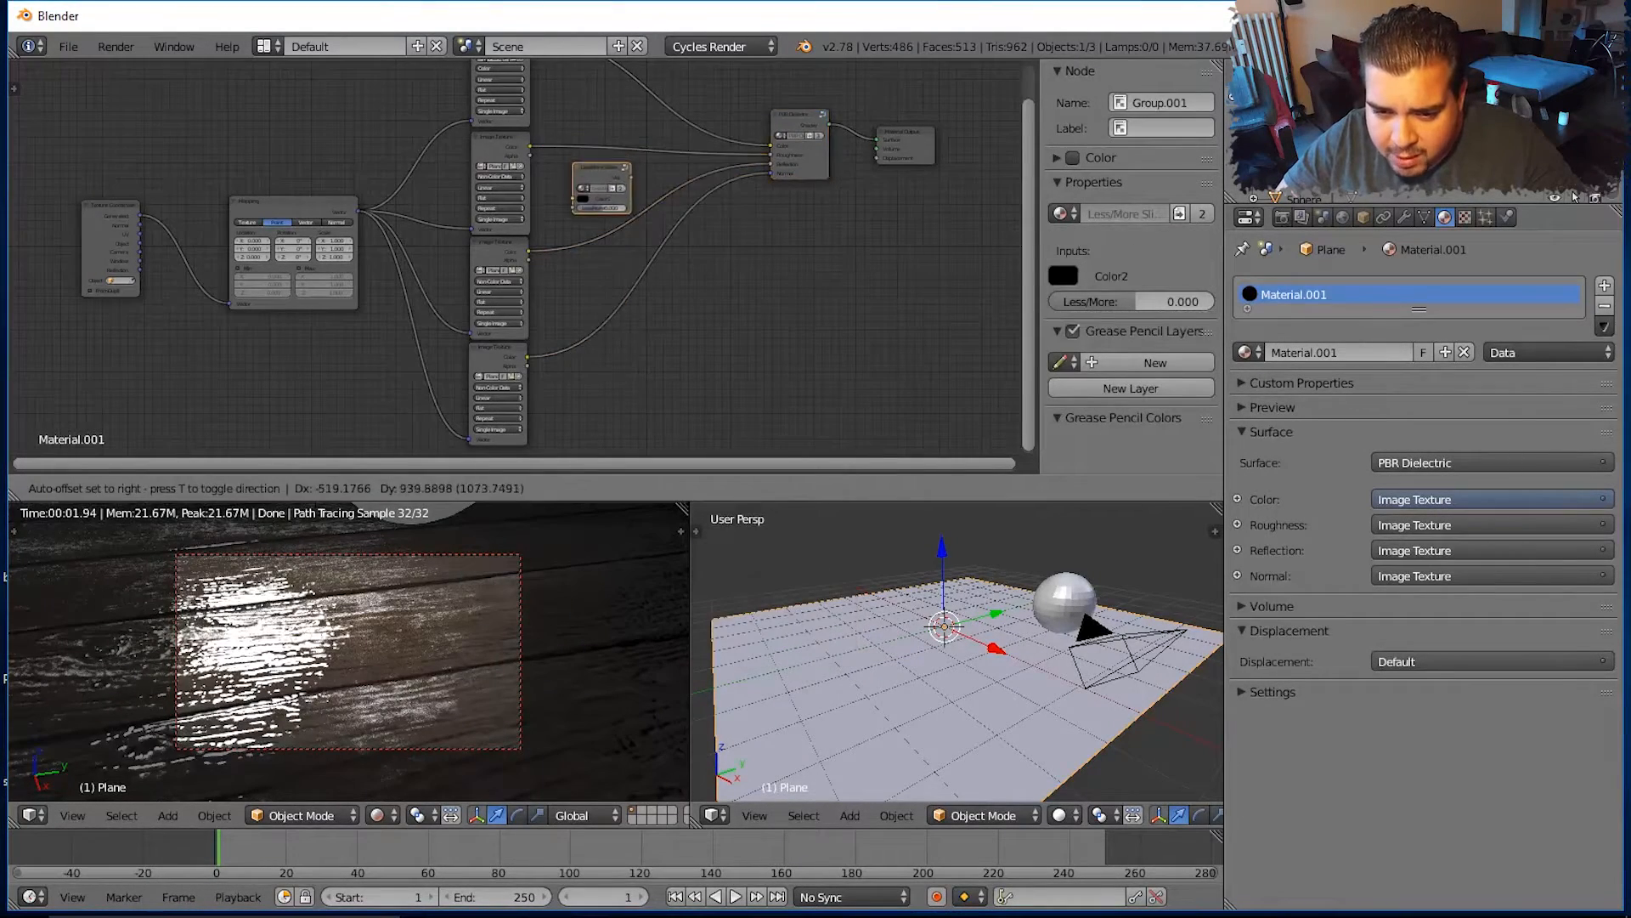
left_click(610, 140)
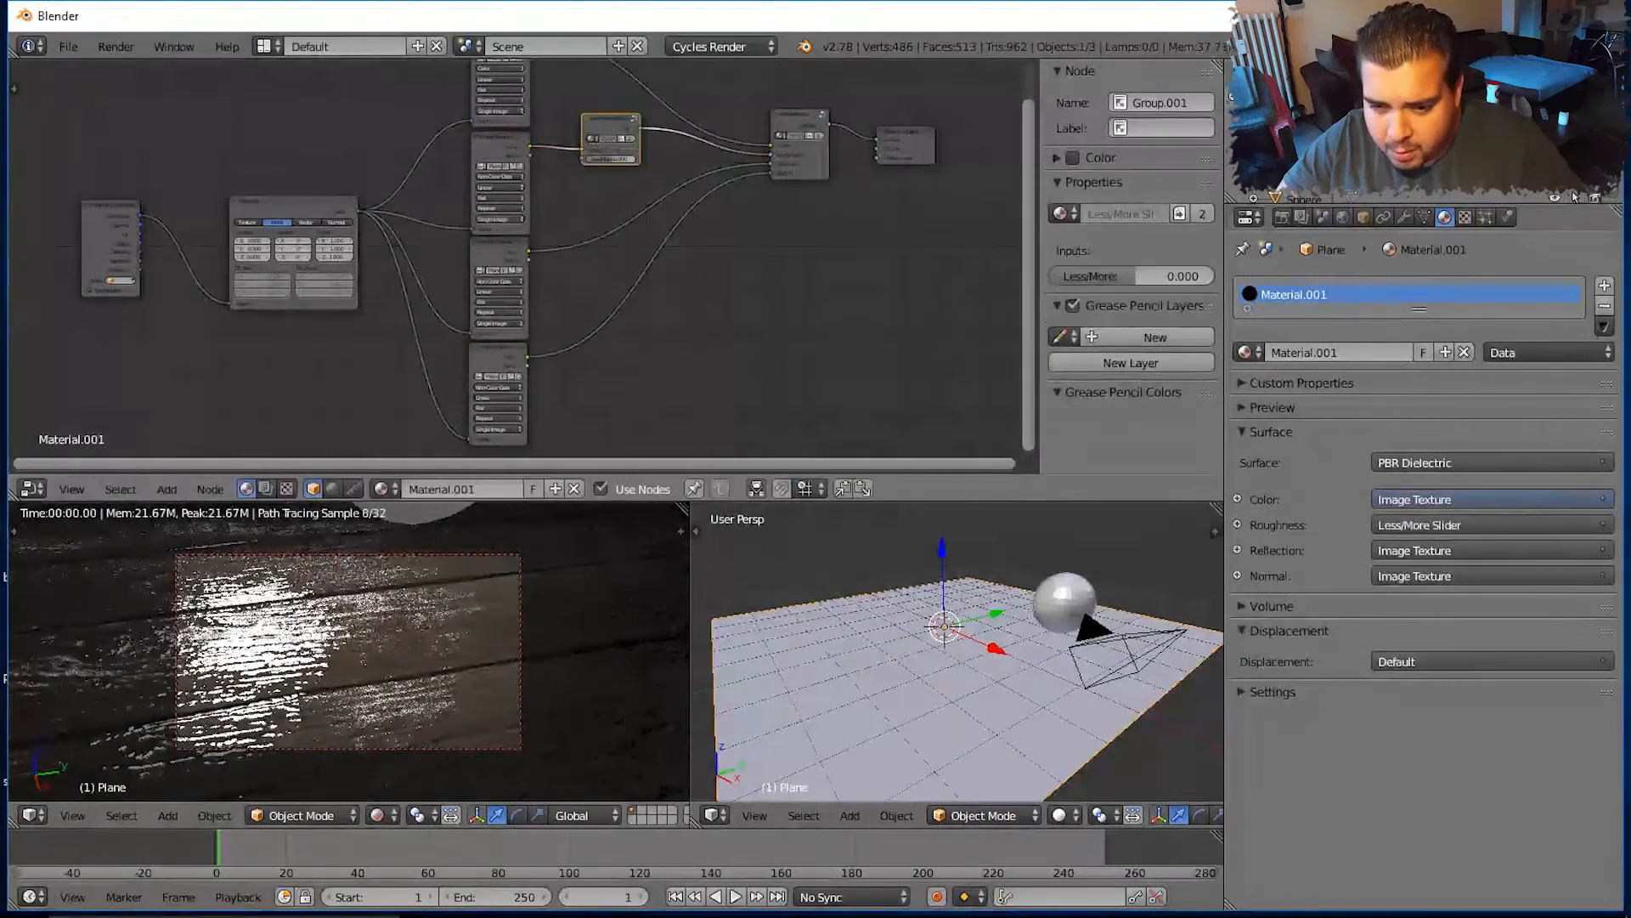
Add another Less/More Slider group and insert it on the link between the third Image Texture and the Reflection input
key("shift+a")
mouse_move(616, 279)
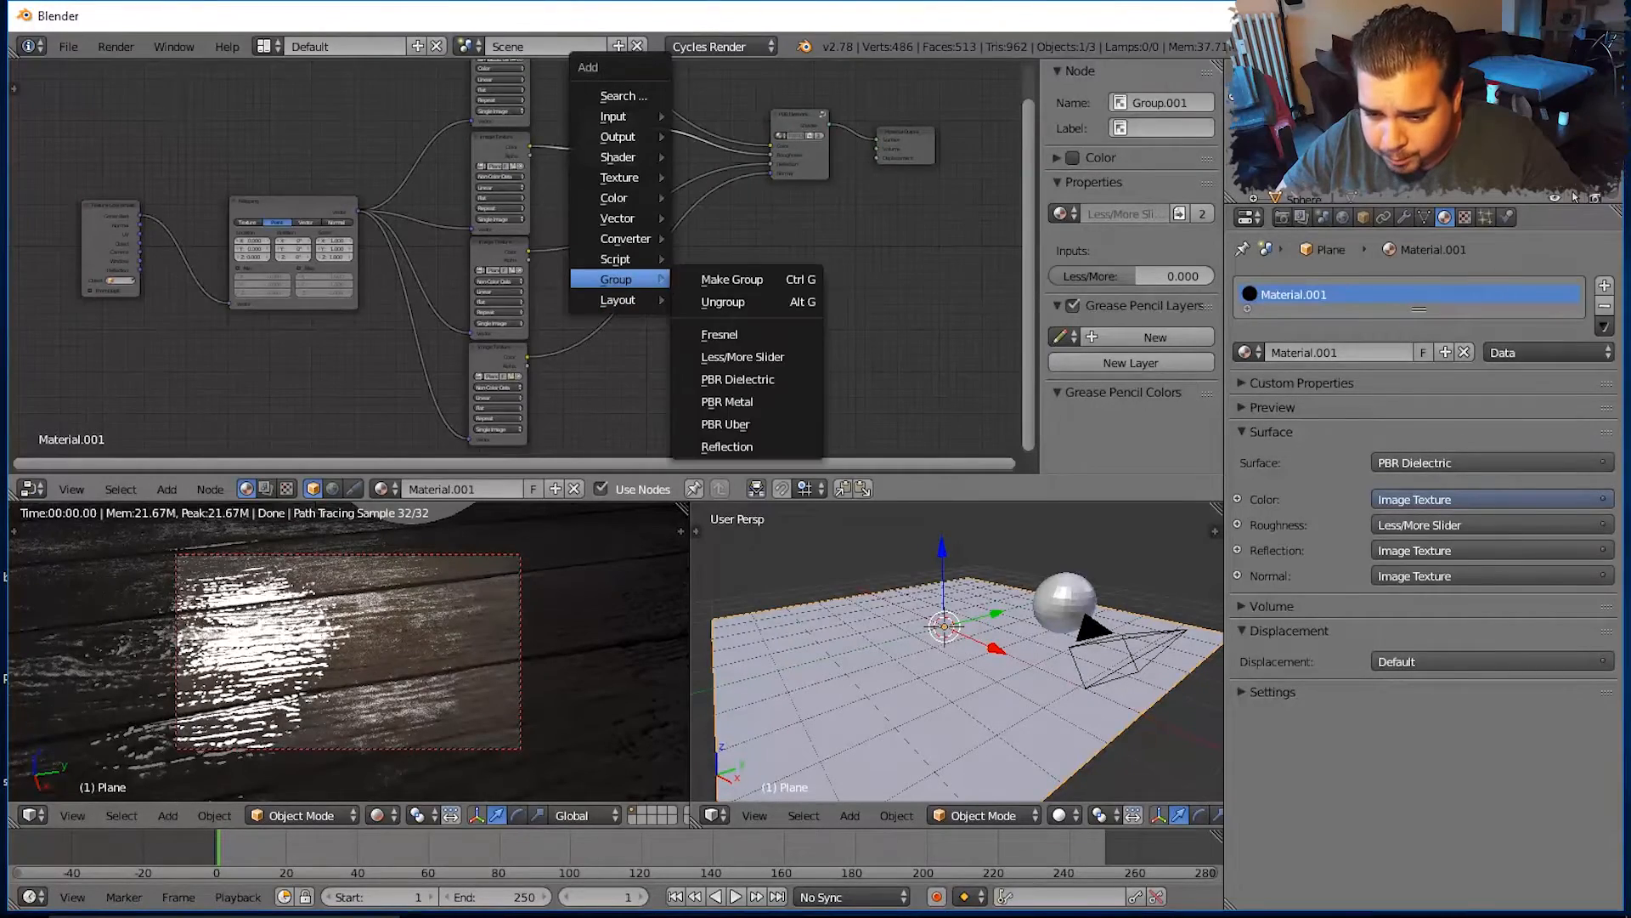
left_click(742, 357)
left_click(603, 228)
Set the Less/More value of the roughness slider node to 0.618
scroll(519, 259, "up", 5)
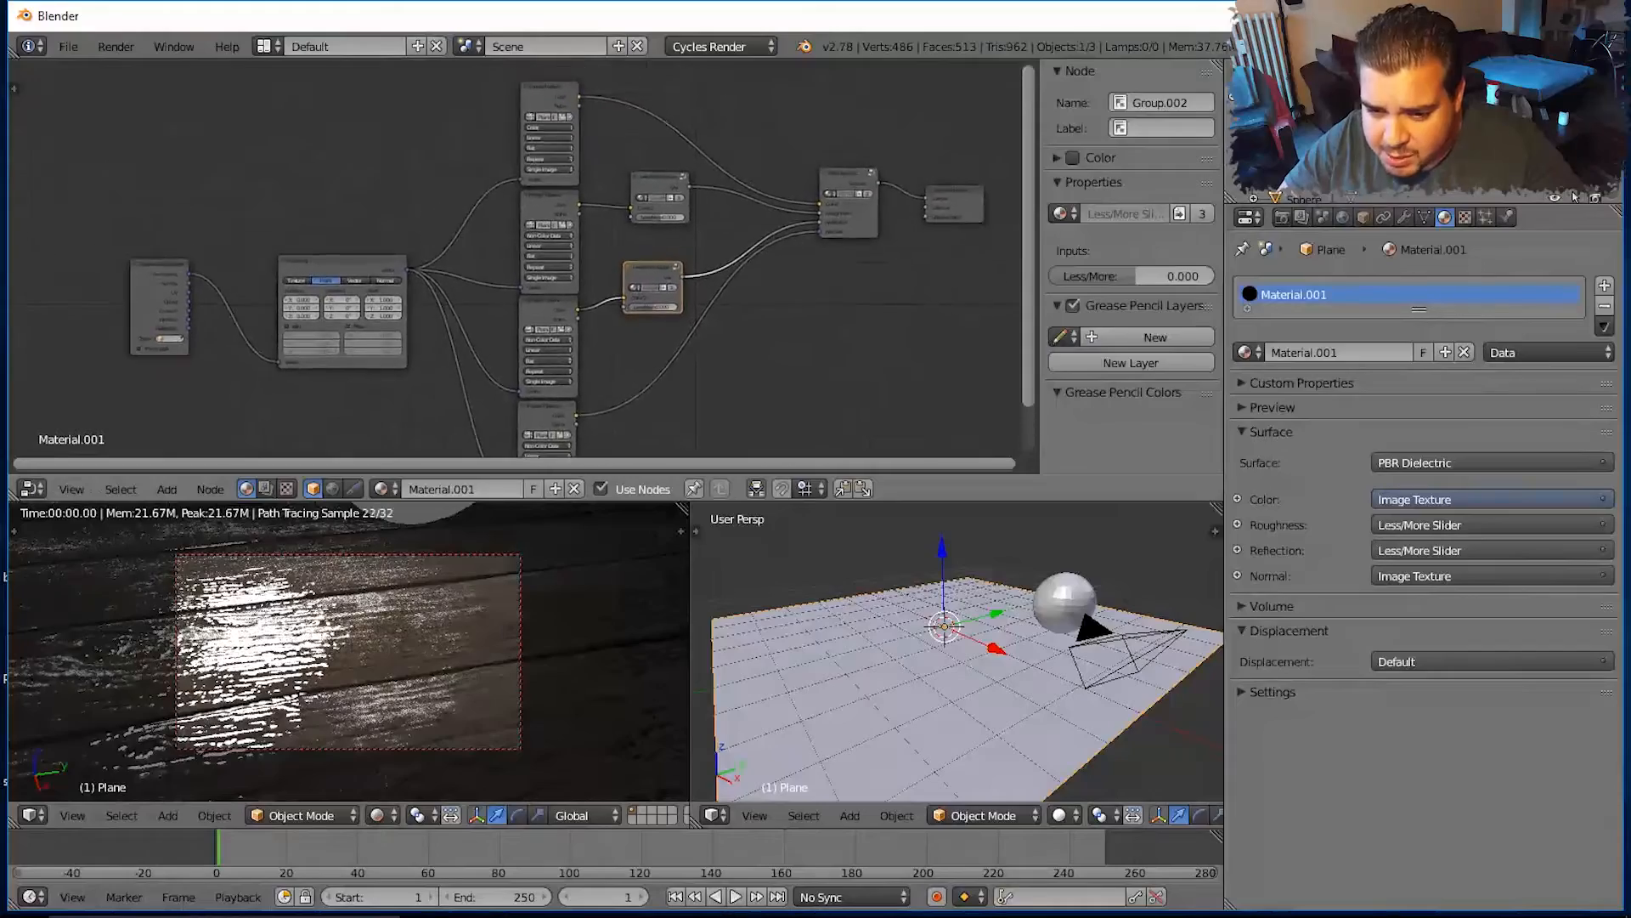
middle_click_drag(646, 204, 536, 285)
scroll(536, 285, "up", 6)
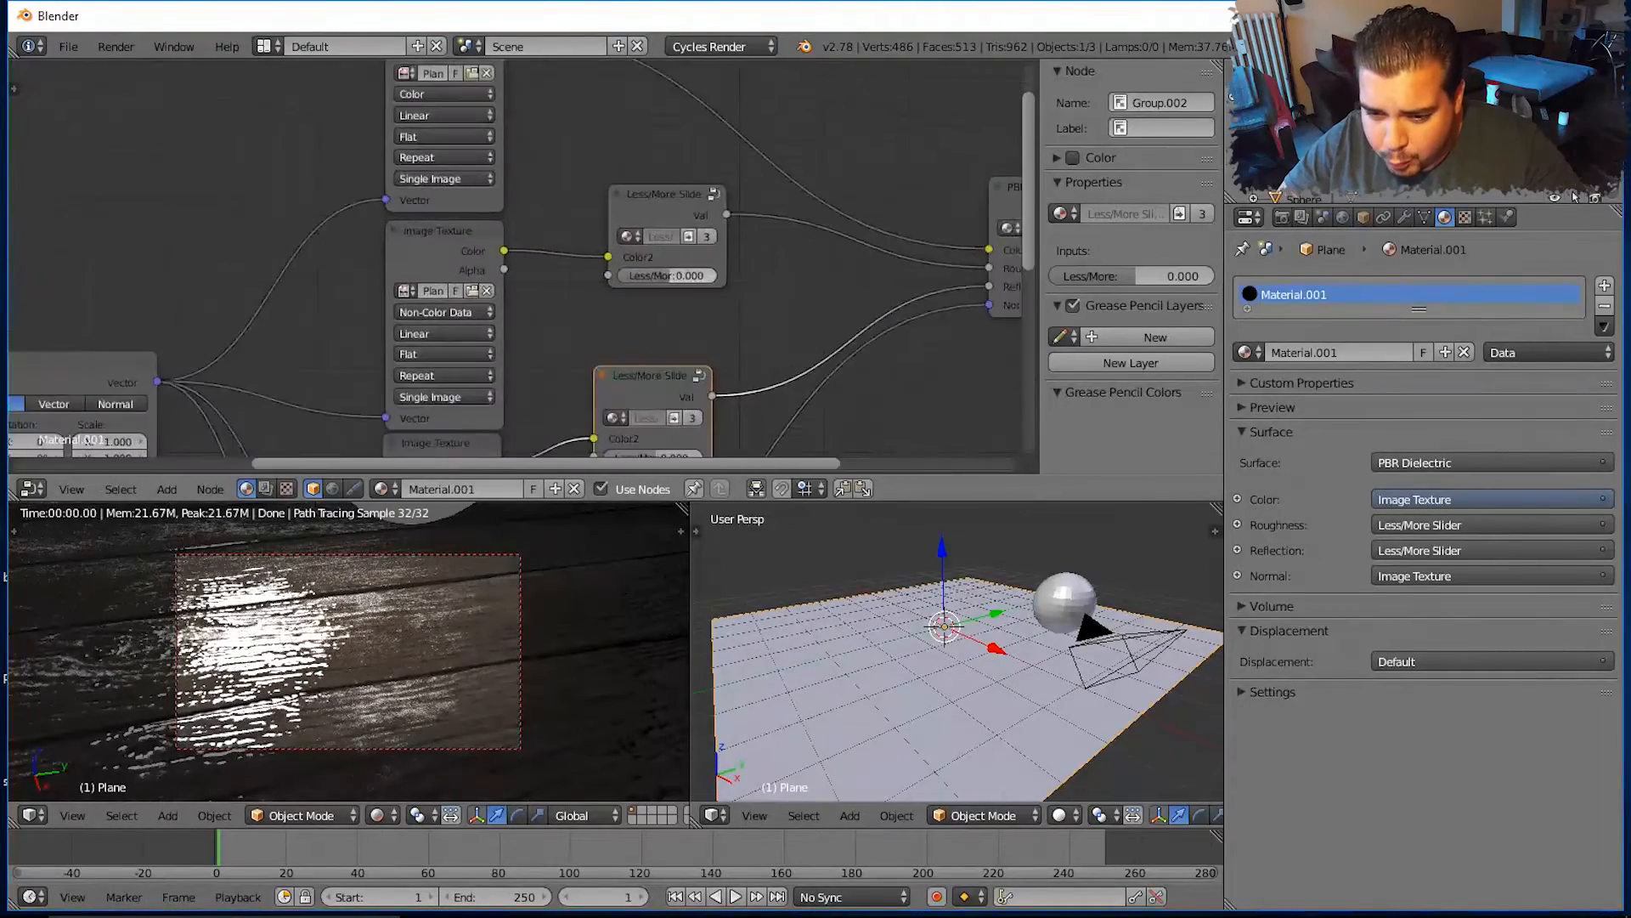
middle_click_drag(646, 284, 560, 245)
left_click_drag(615, 242, 655, 242)
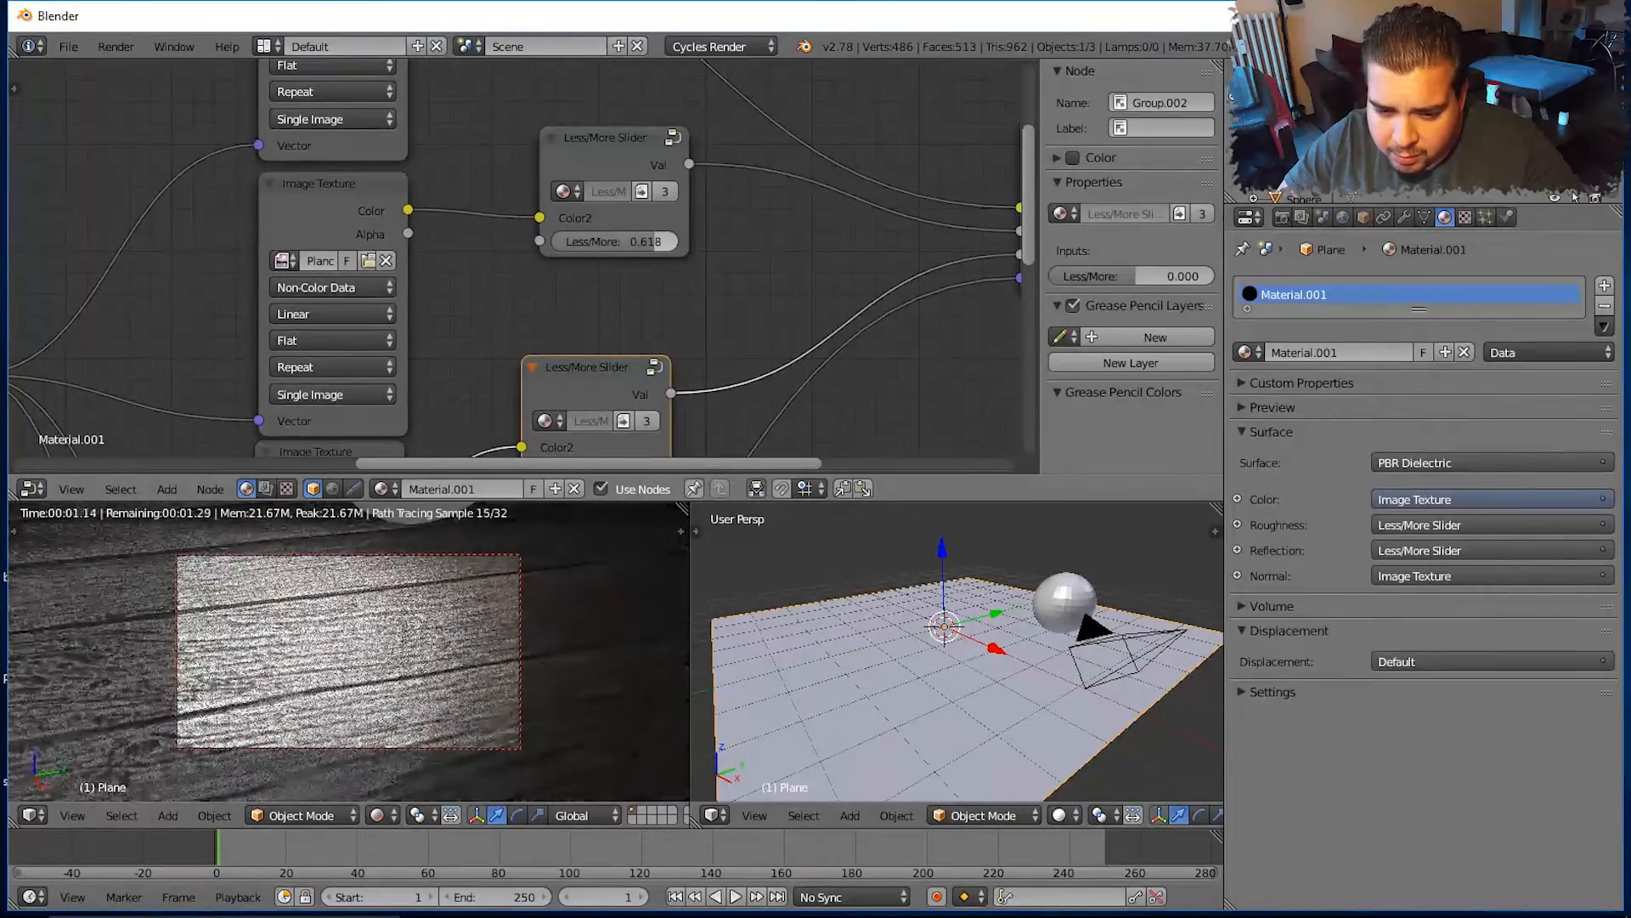
Set the Less/More value of the reflection slider node to -0.5
middle_click_drag(656, 242, 650, 147)
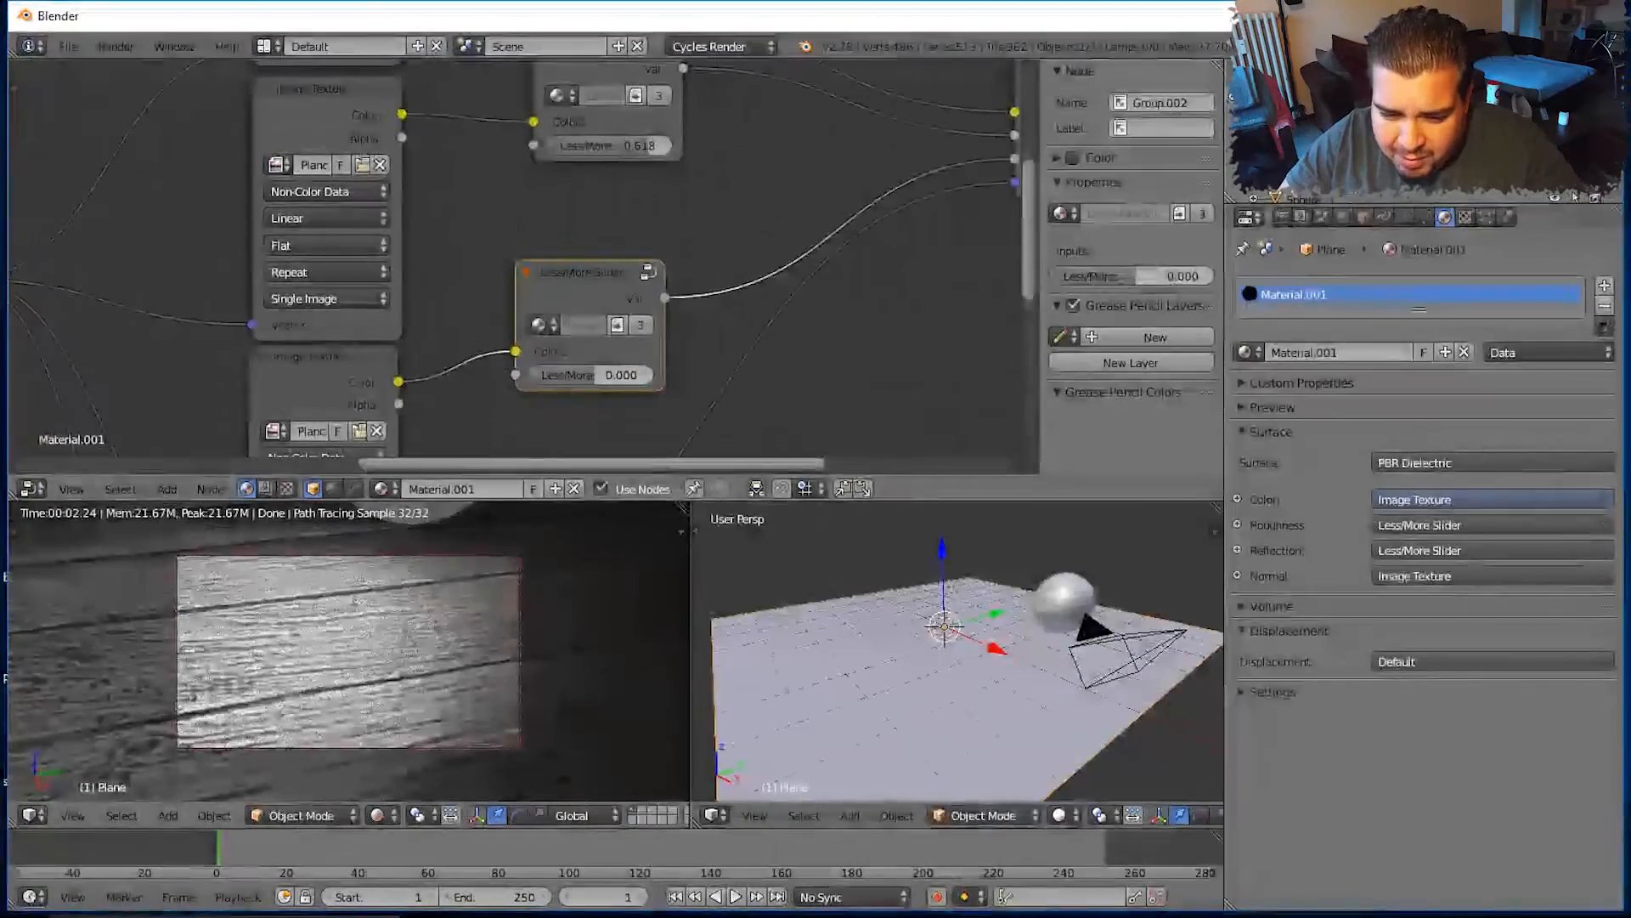
left_click(590, 375)
type("0.0")
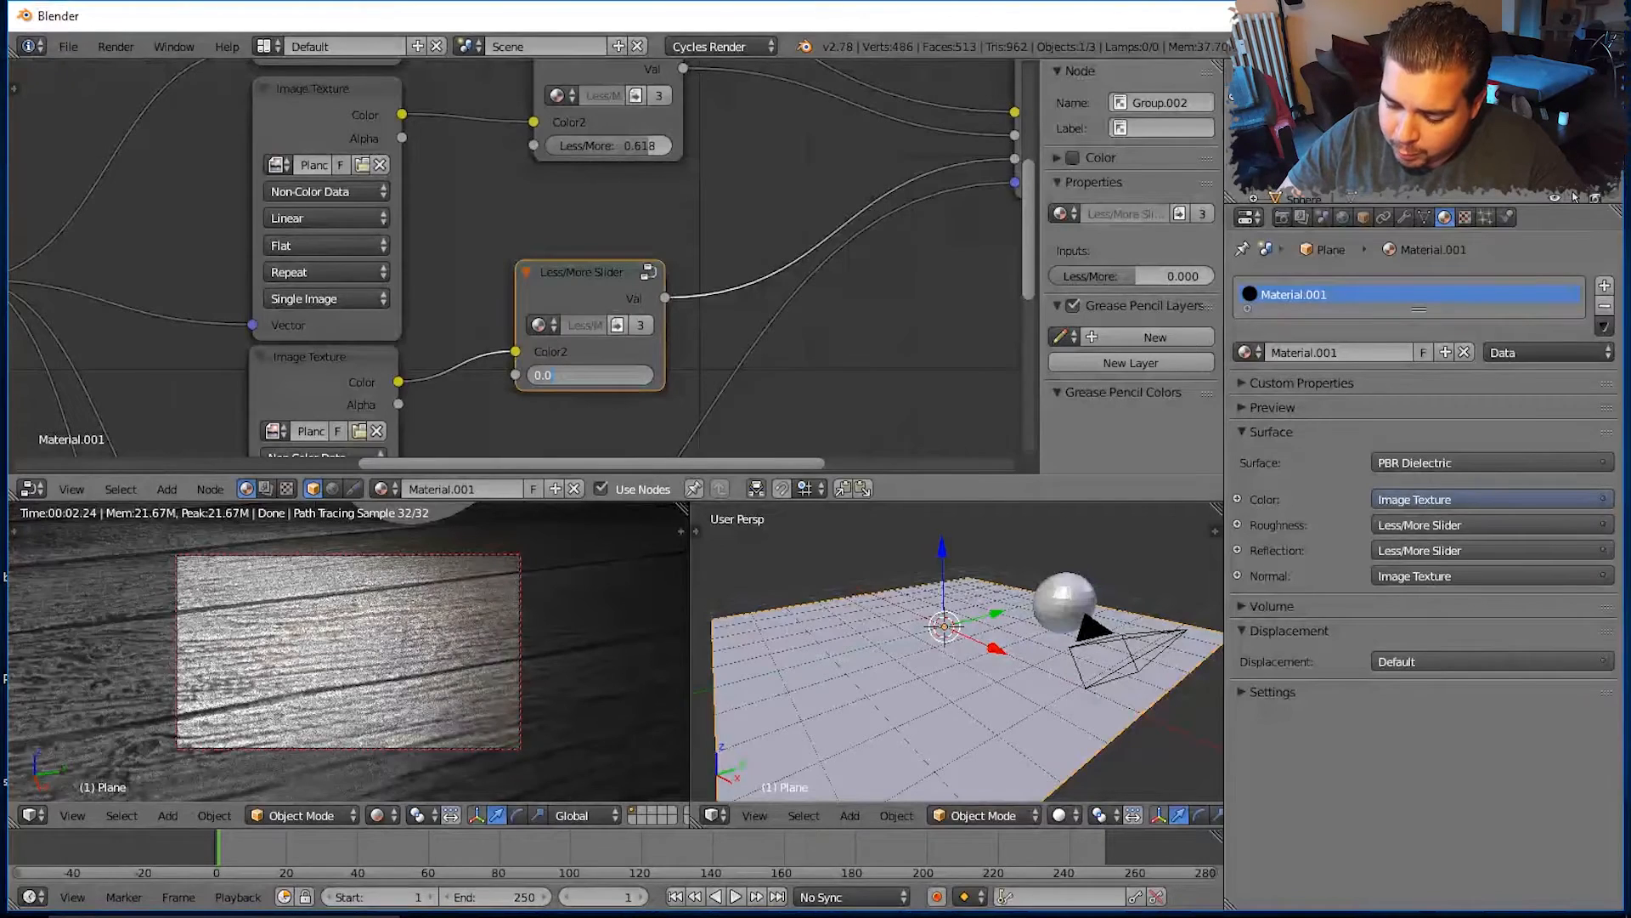
key("BackSpace")
key("BackSpace")
key("BackSpace")
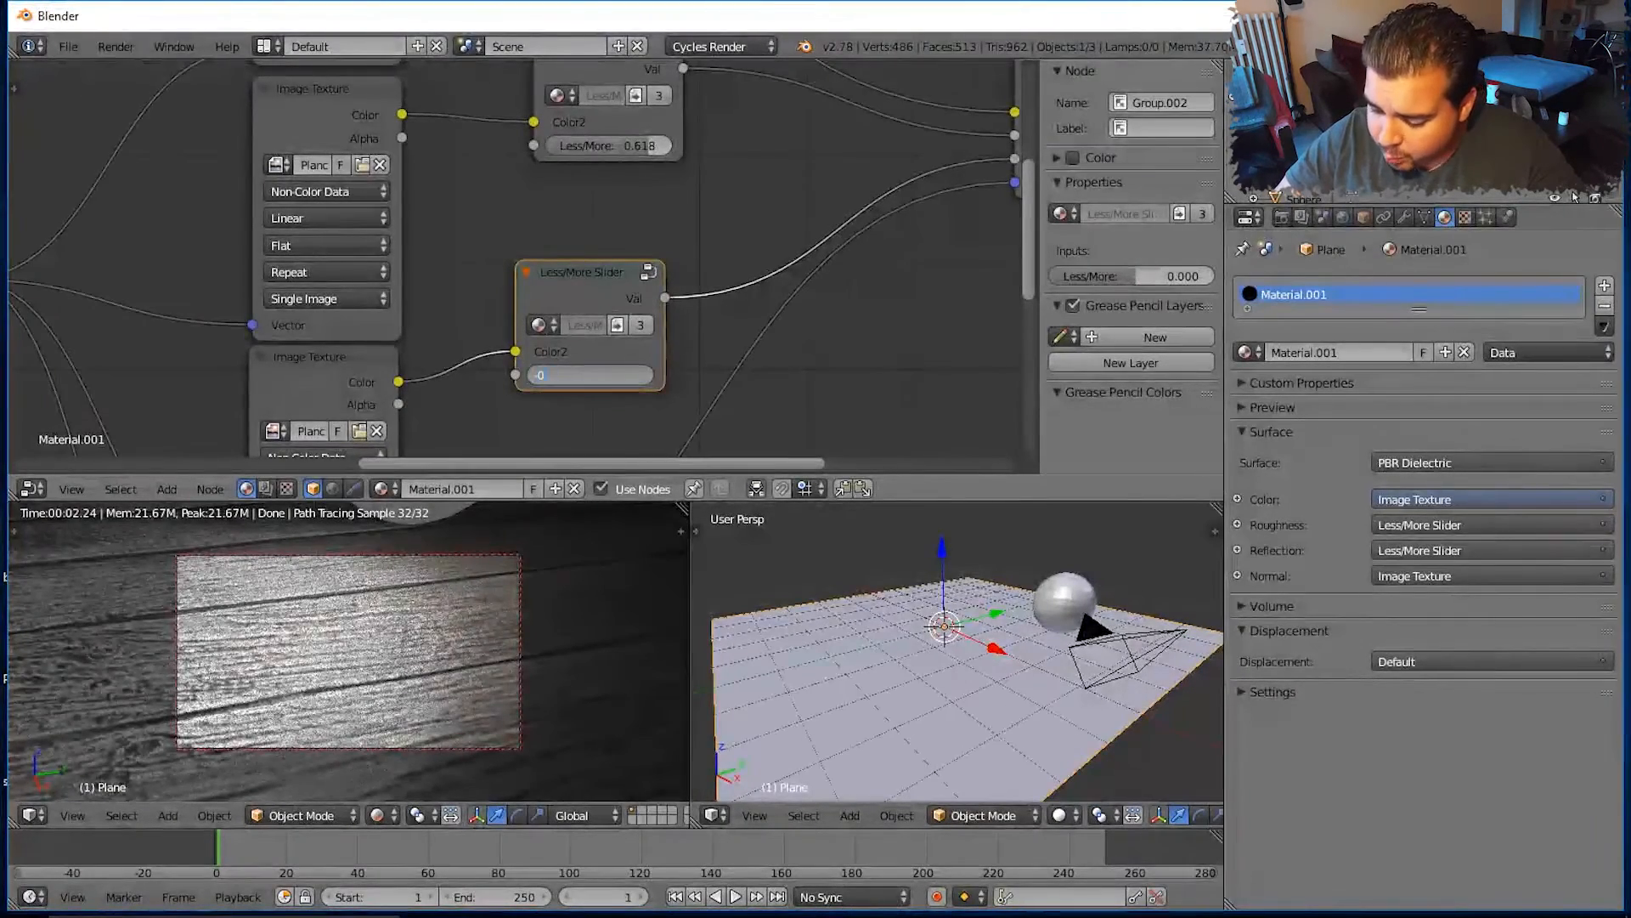
type("-0.5")
key("Return")
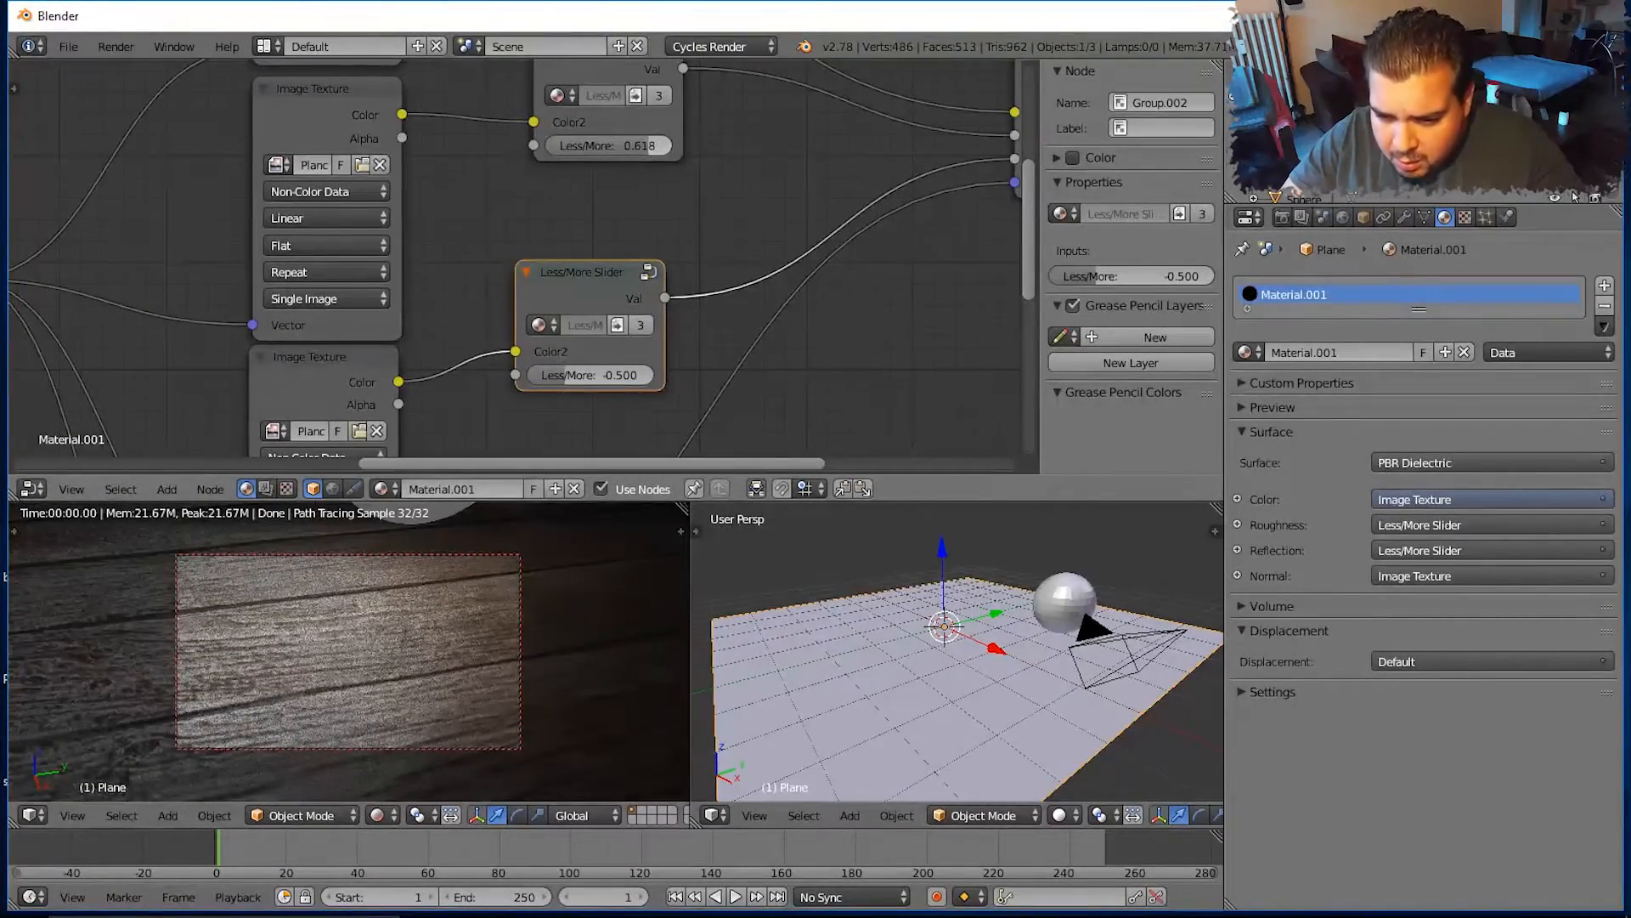
Try 0.5 as the Less/More value of the roughness slider node, and settle on 0.2
left_click(608, 146)
type("0.5")
key("Return")
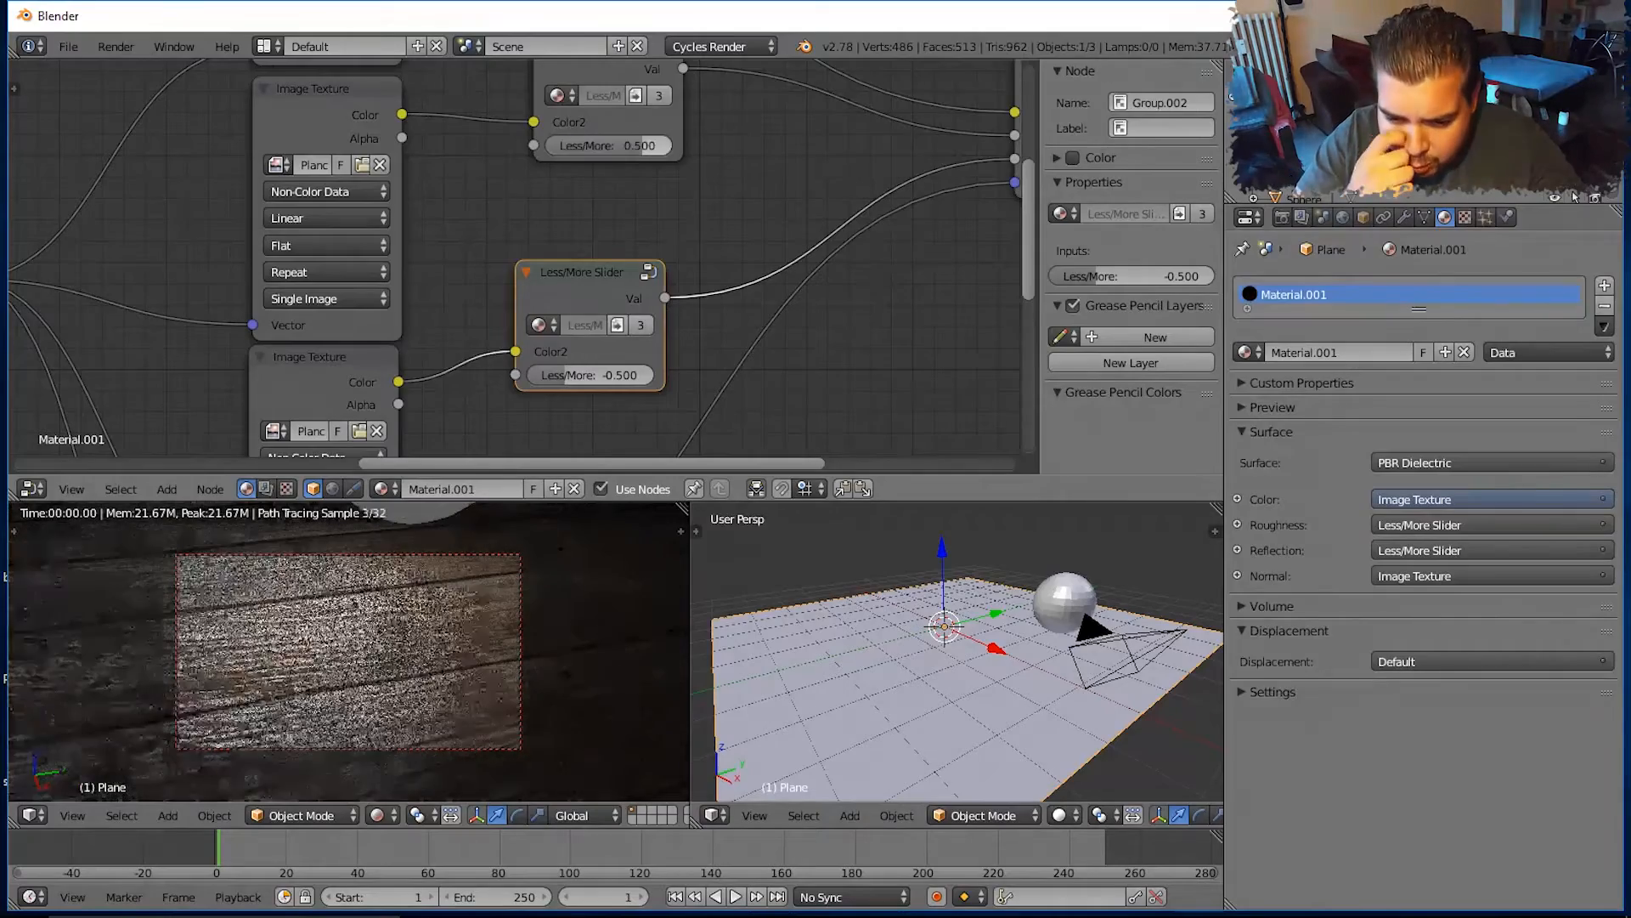
left_click(608, 146)
type("0.2")
key("Return")
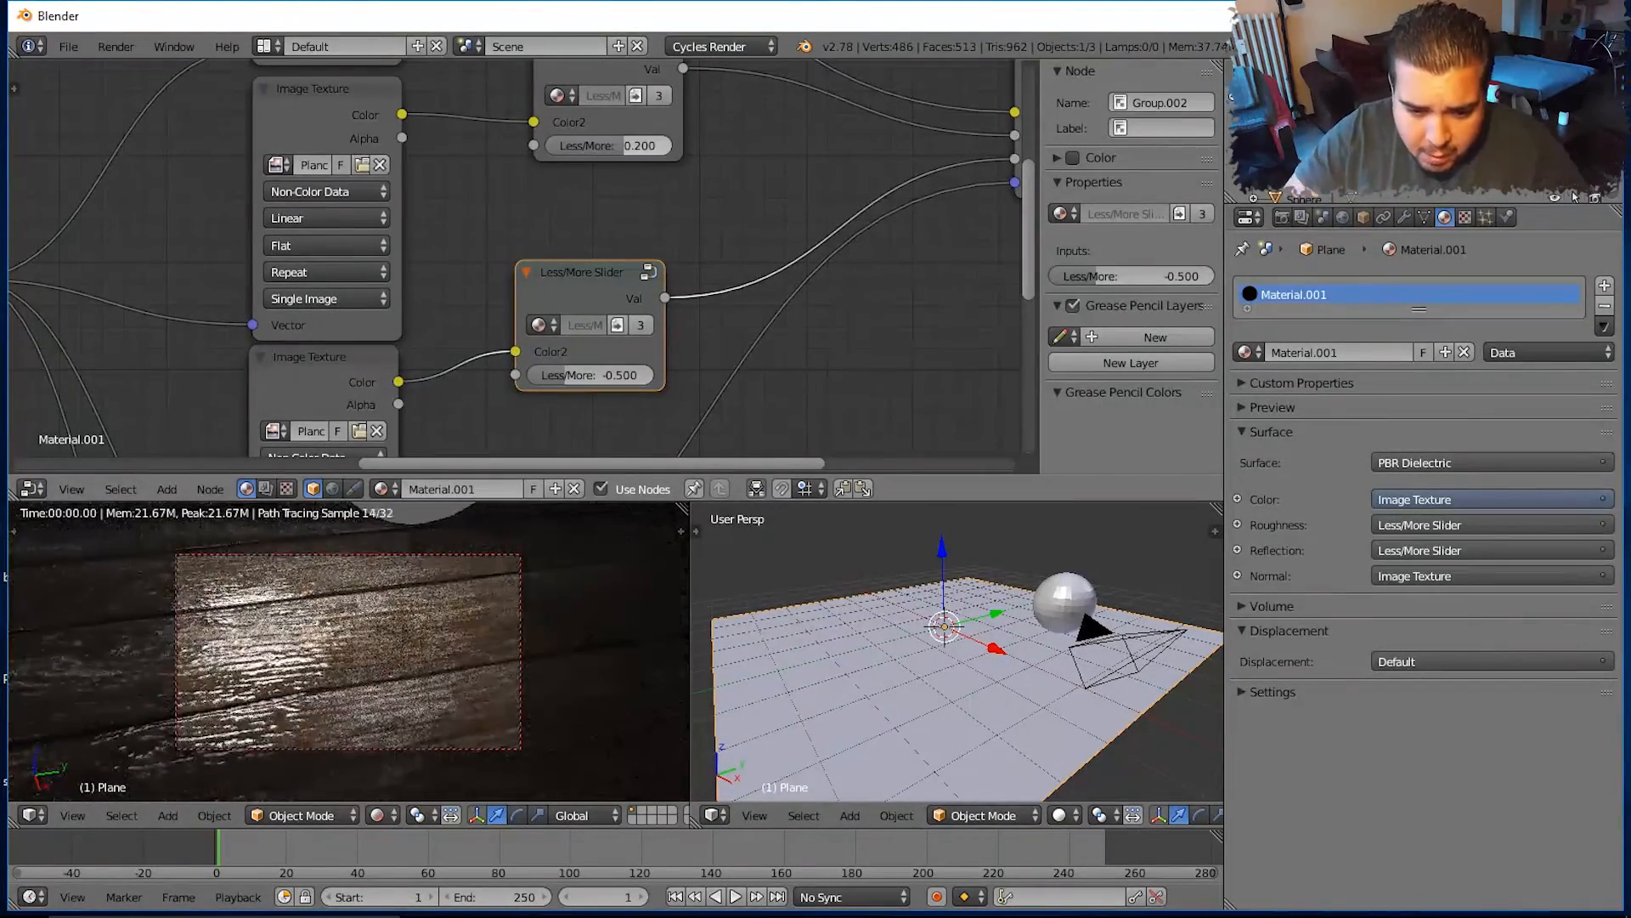
Set the Less/More value of the reflection slider node to 0.8
left_click(591, 375)
type("0.5")
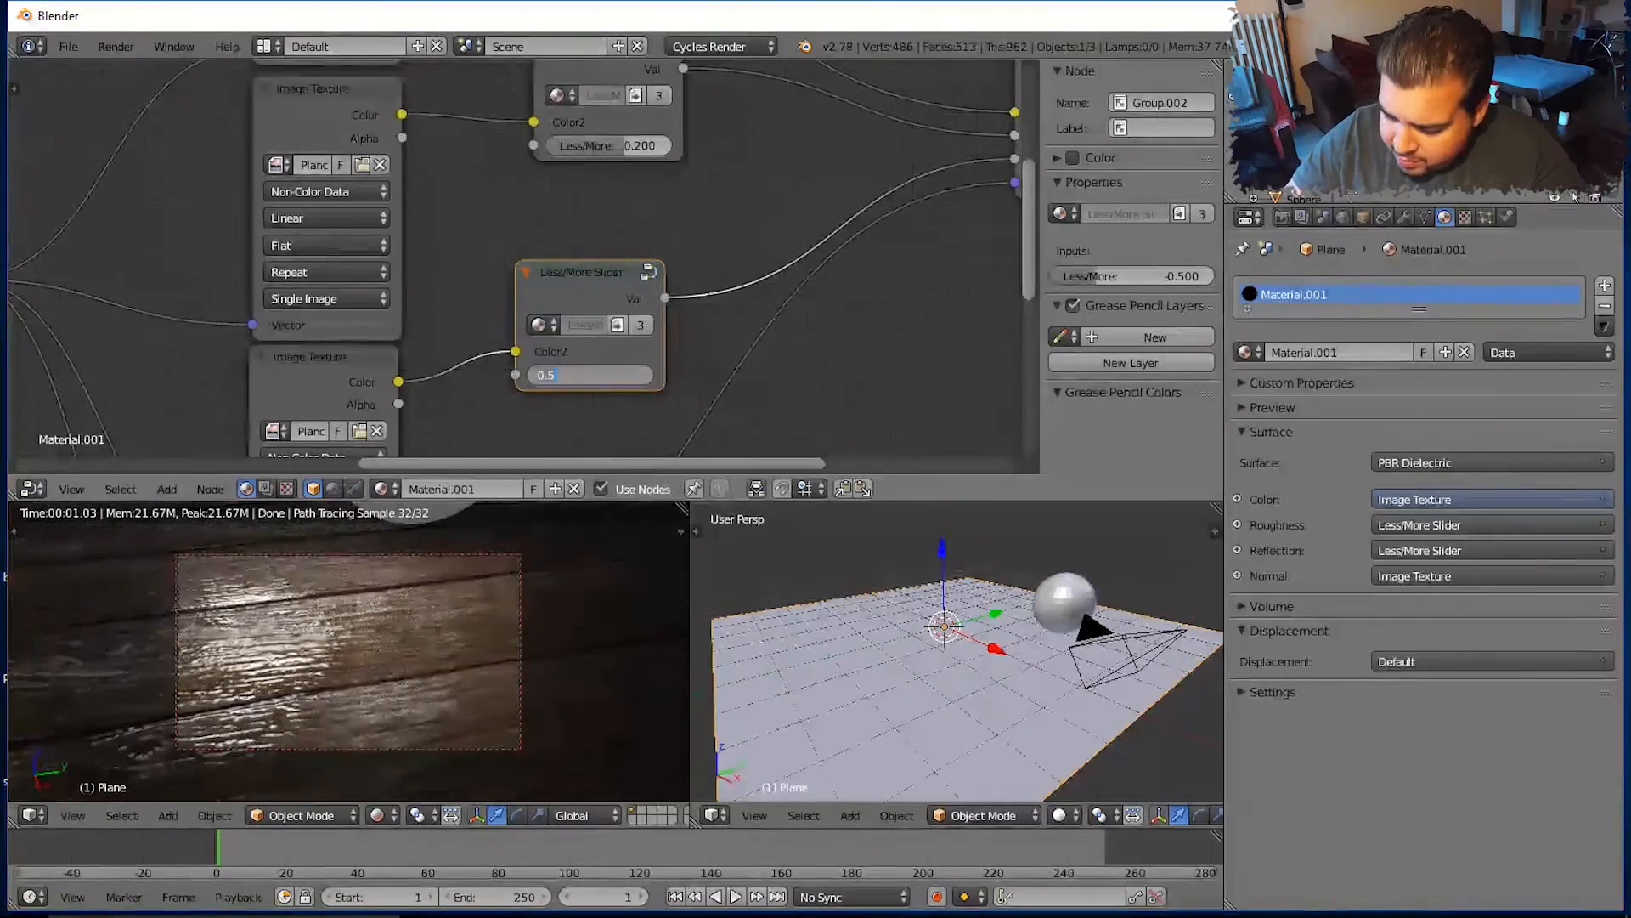
type(".8")
key("Return")
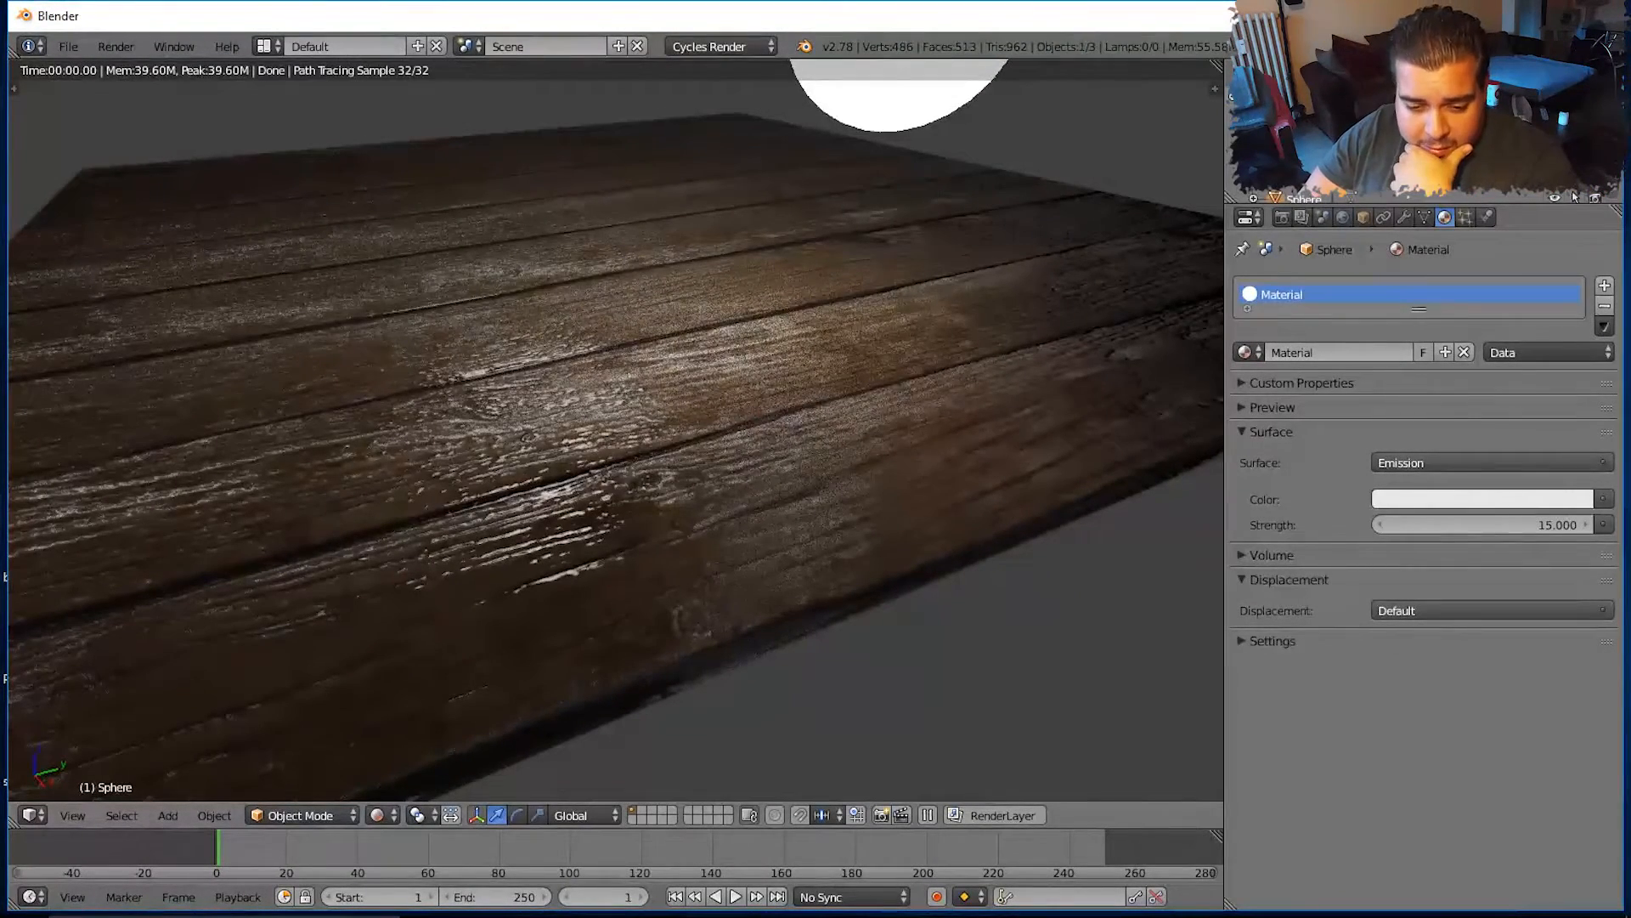
Switch the viewport to Solid shading, select the plane instead of the sphere and enter Edit Mode on it
left_click(376, 815)
left_click(408, 745)
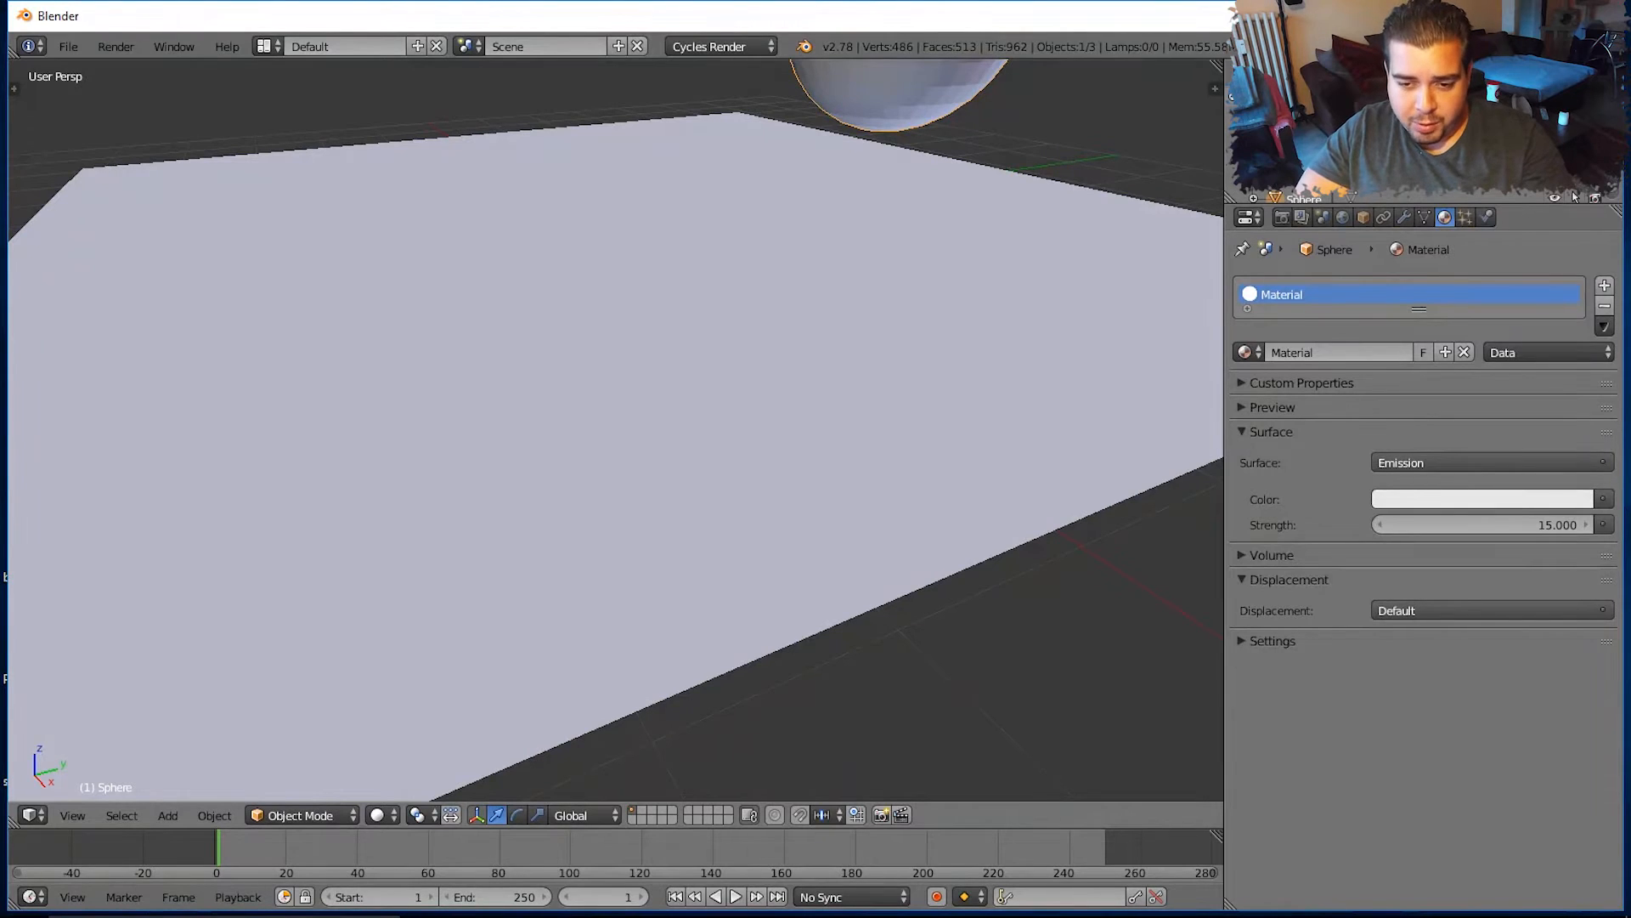
key("Tab")
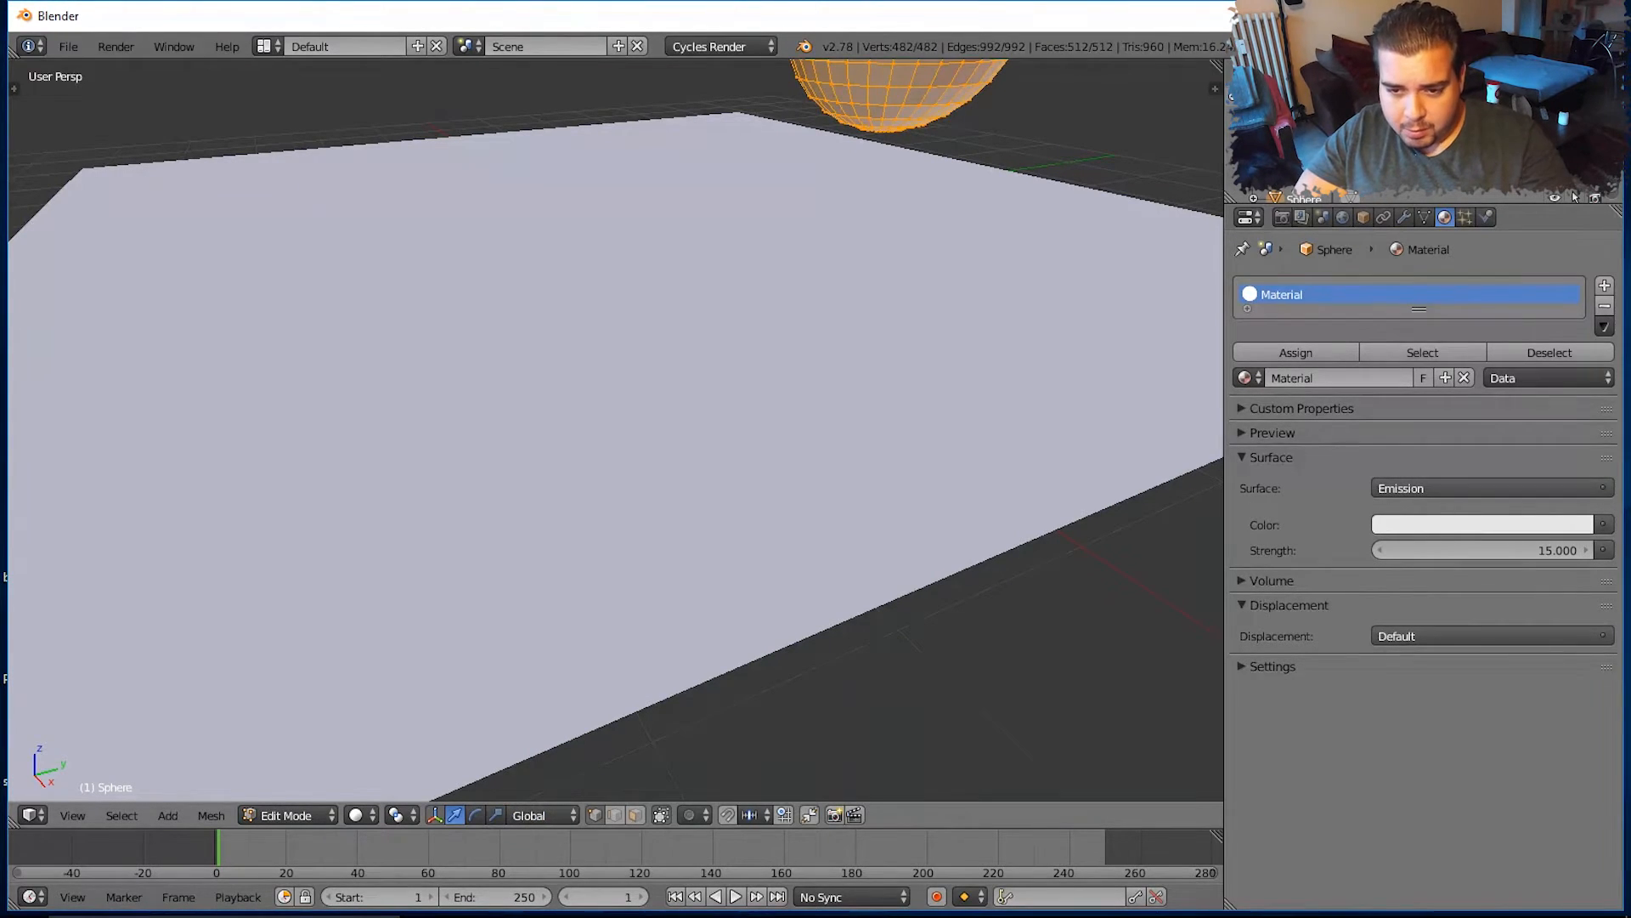
key("Tab")
right_click(646, 391)
key("Tab")
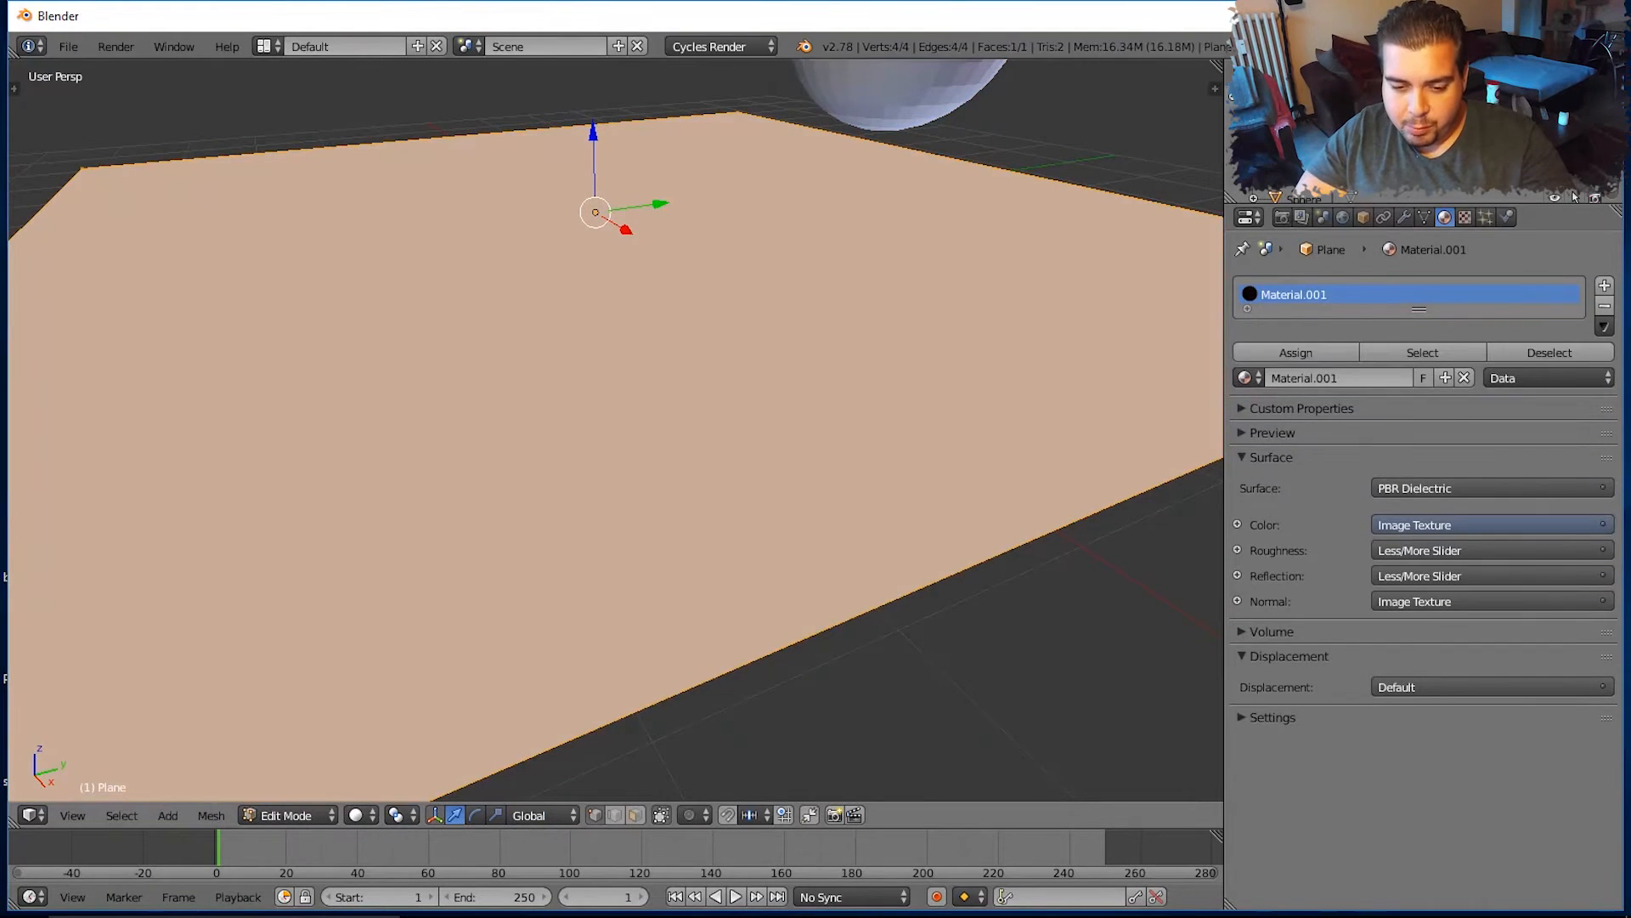
Subdivide the plane's mesh with the number of cuts set to 100
key("w")
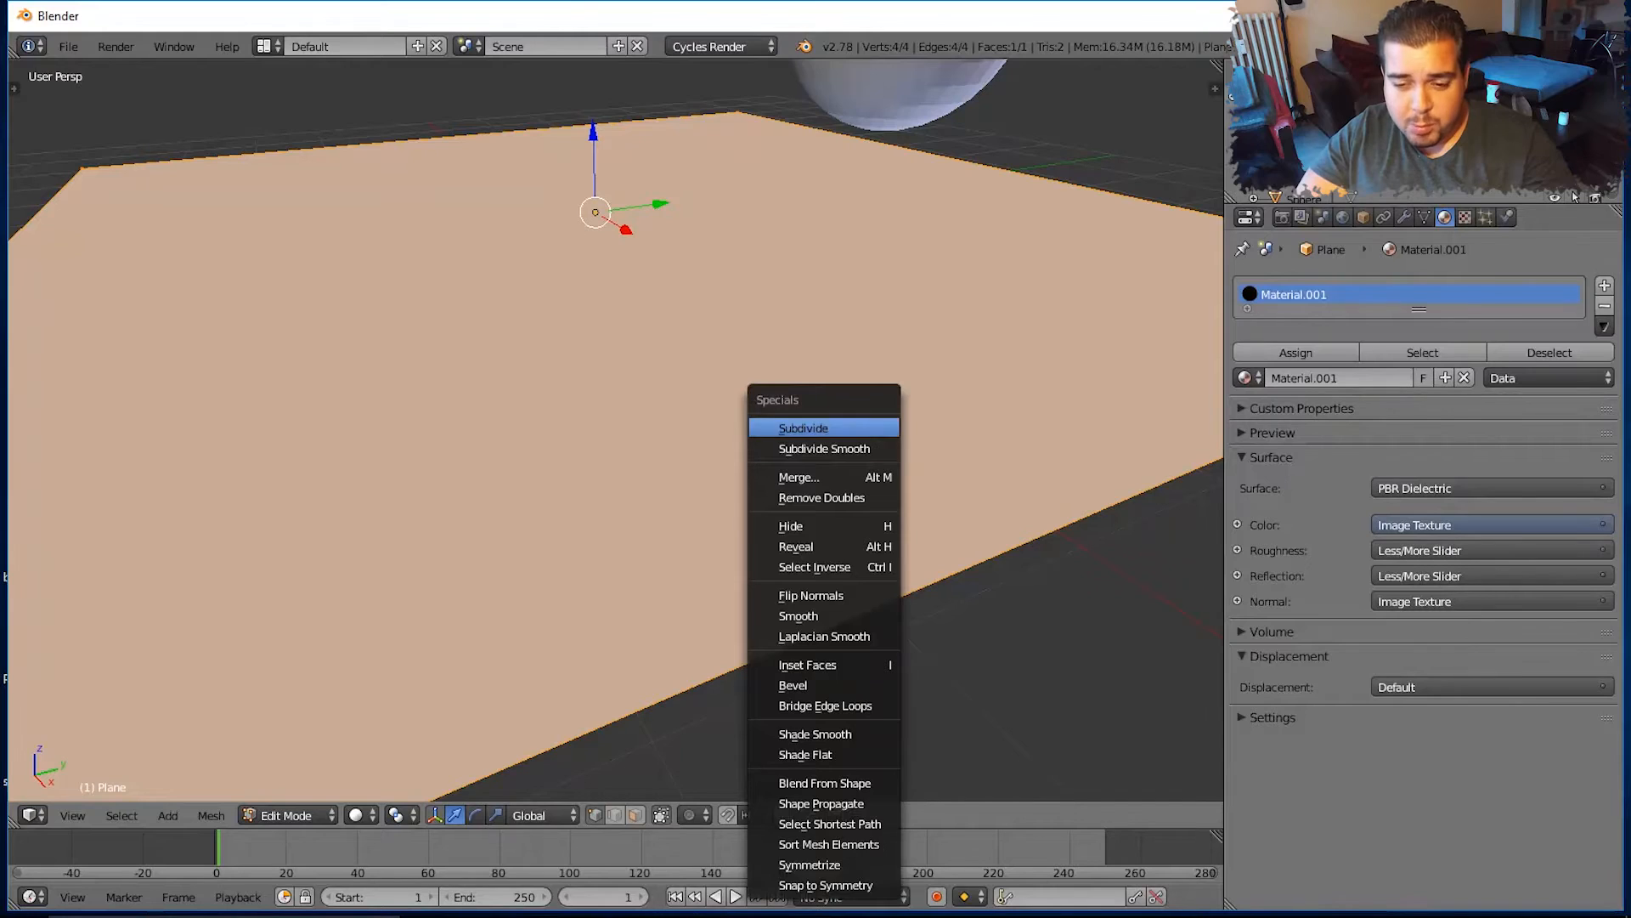
left_click(803, 428)
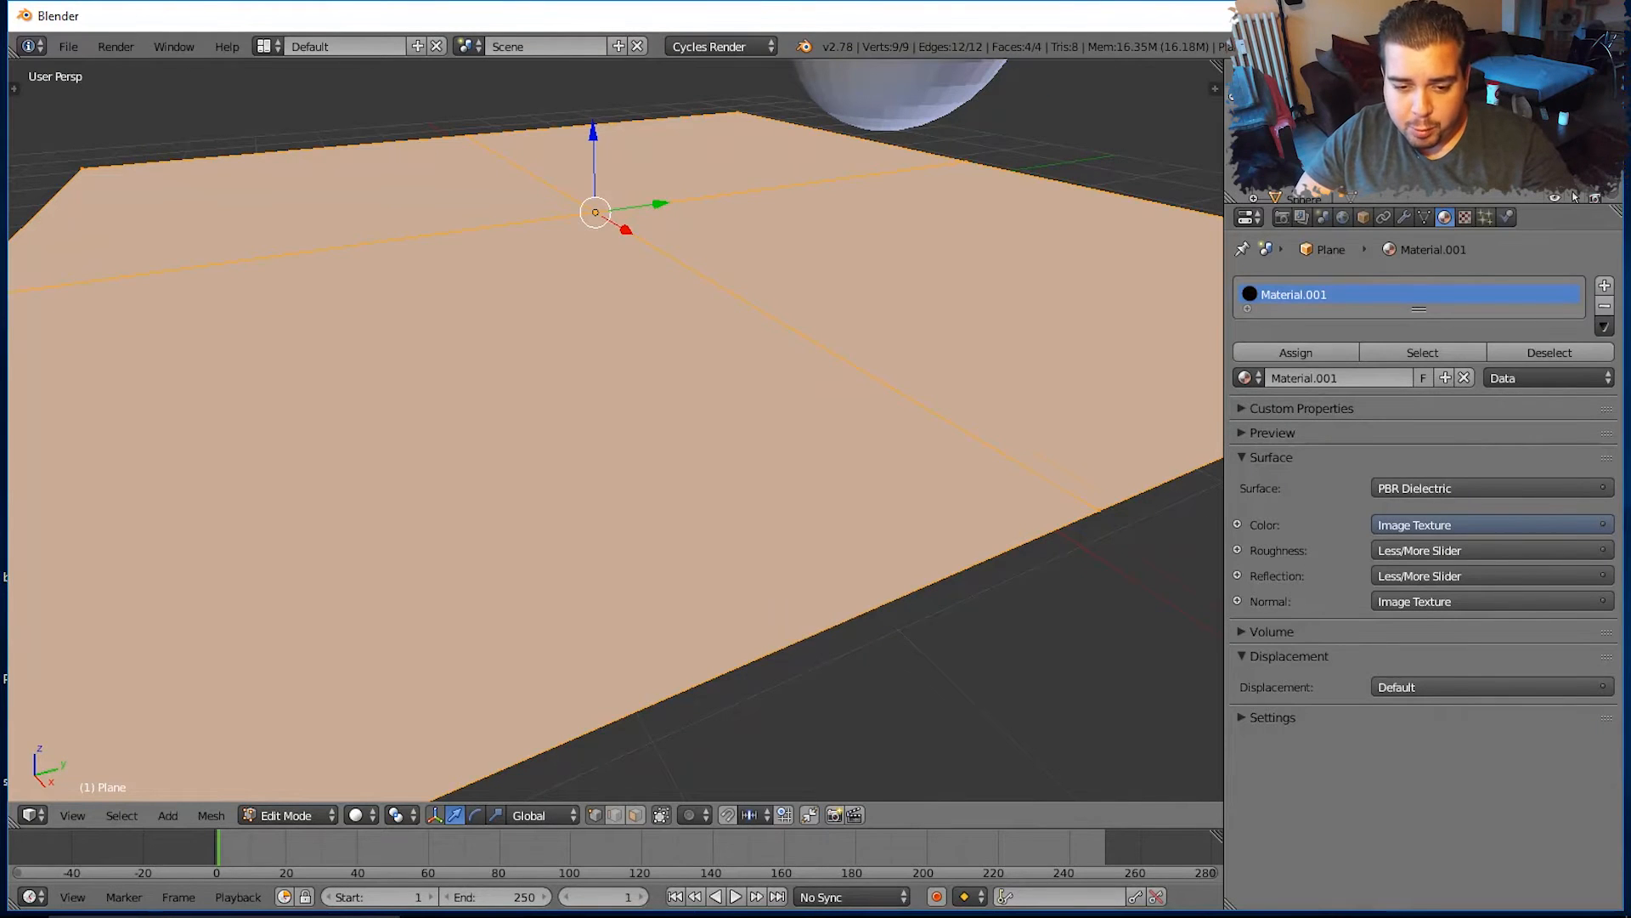
key("t")
left_click(80, 644)
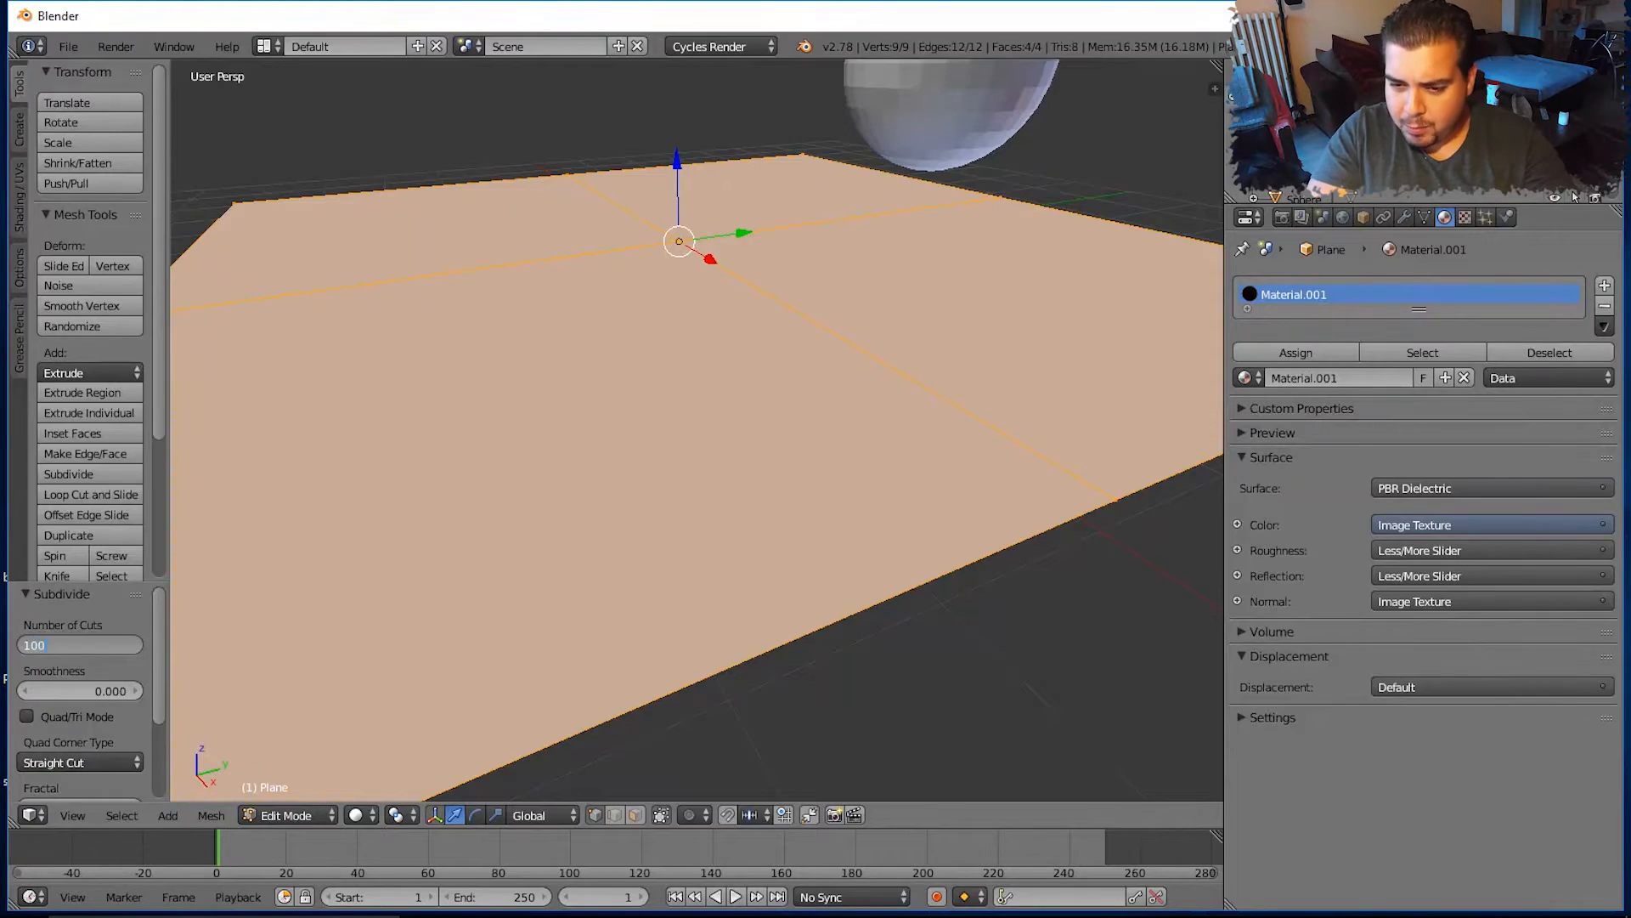
type("100")
key("Return")
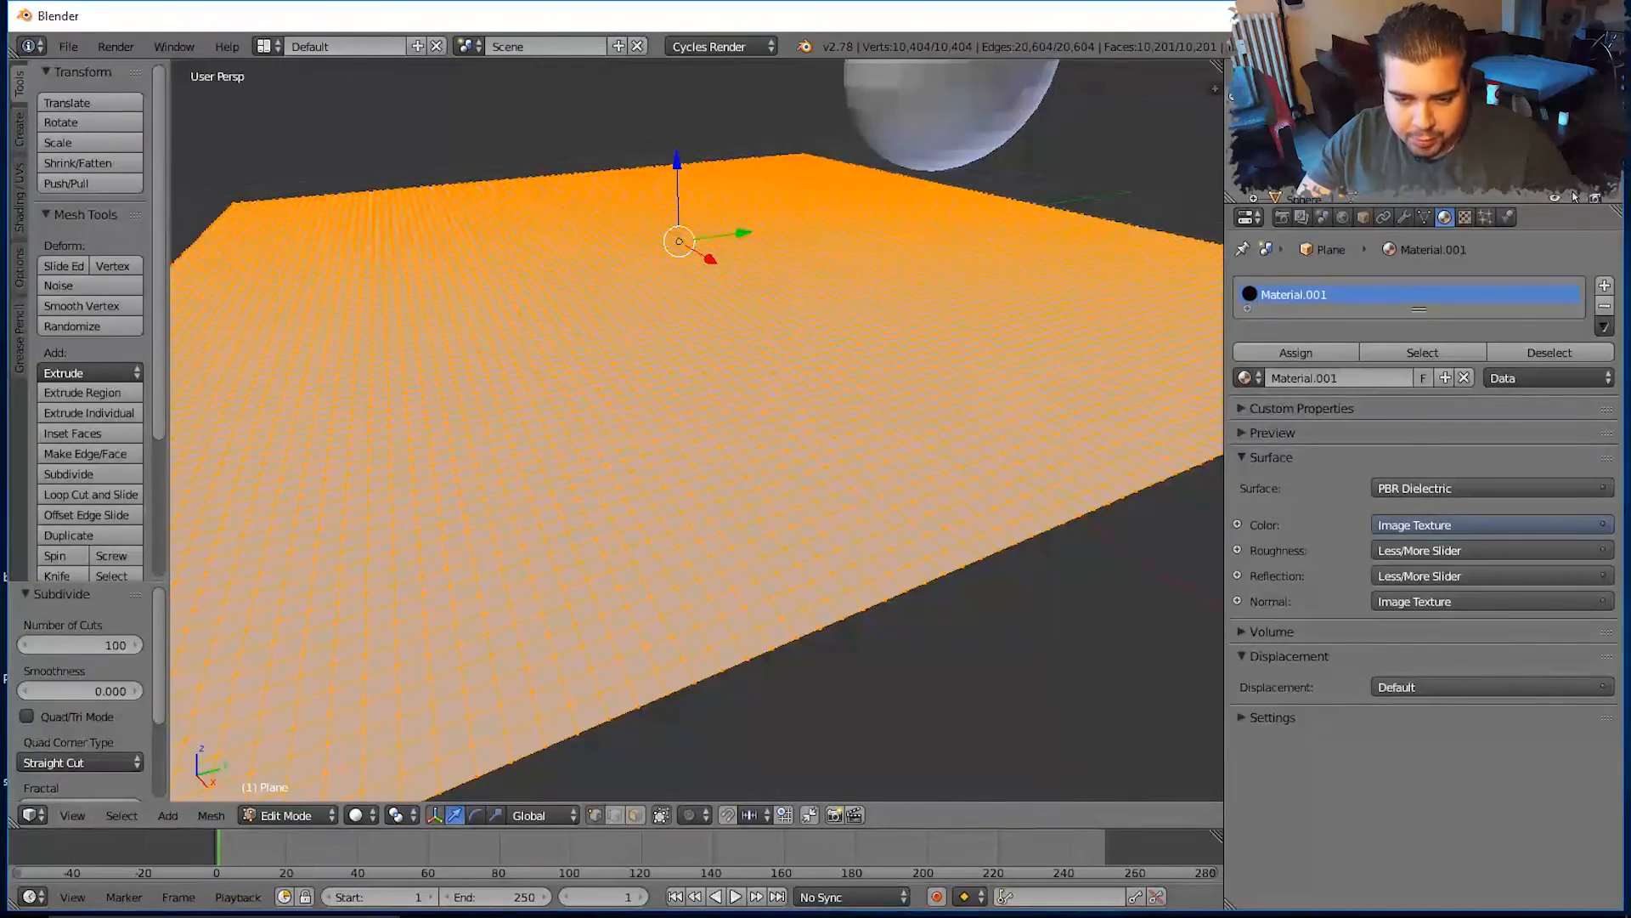
Subdivide the plane's mesh once more with 2 cuts and return to Object Mode
key("w")
key("w")
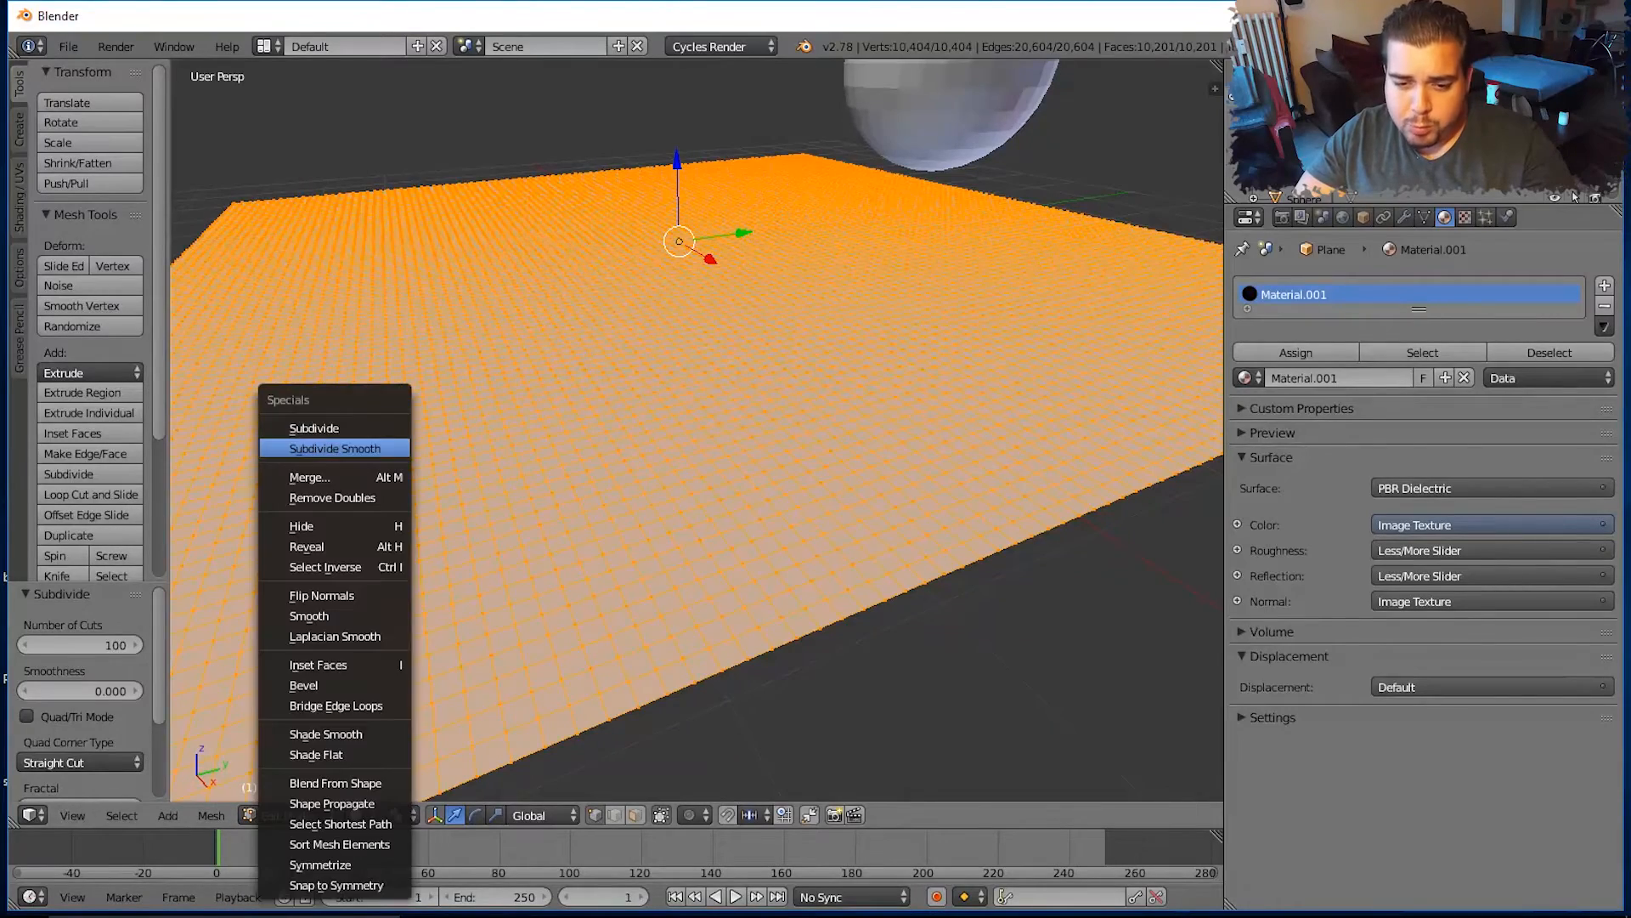
left_click(331, 422)
left_click(134, 645)
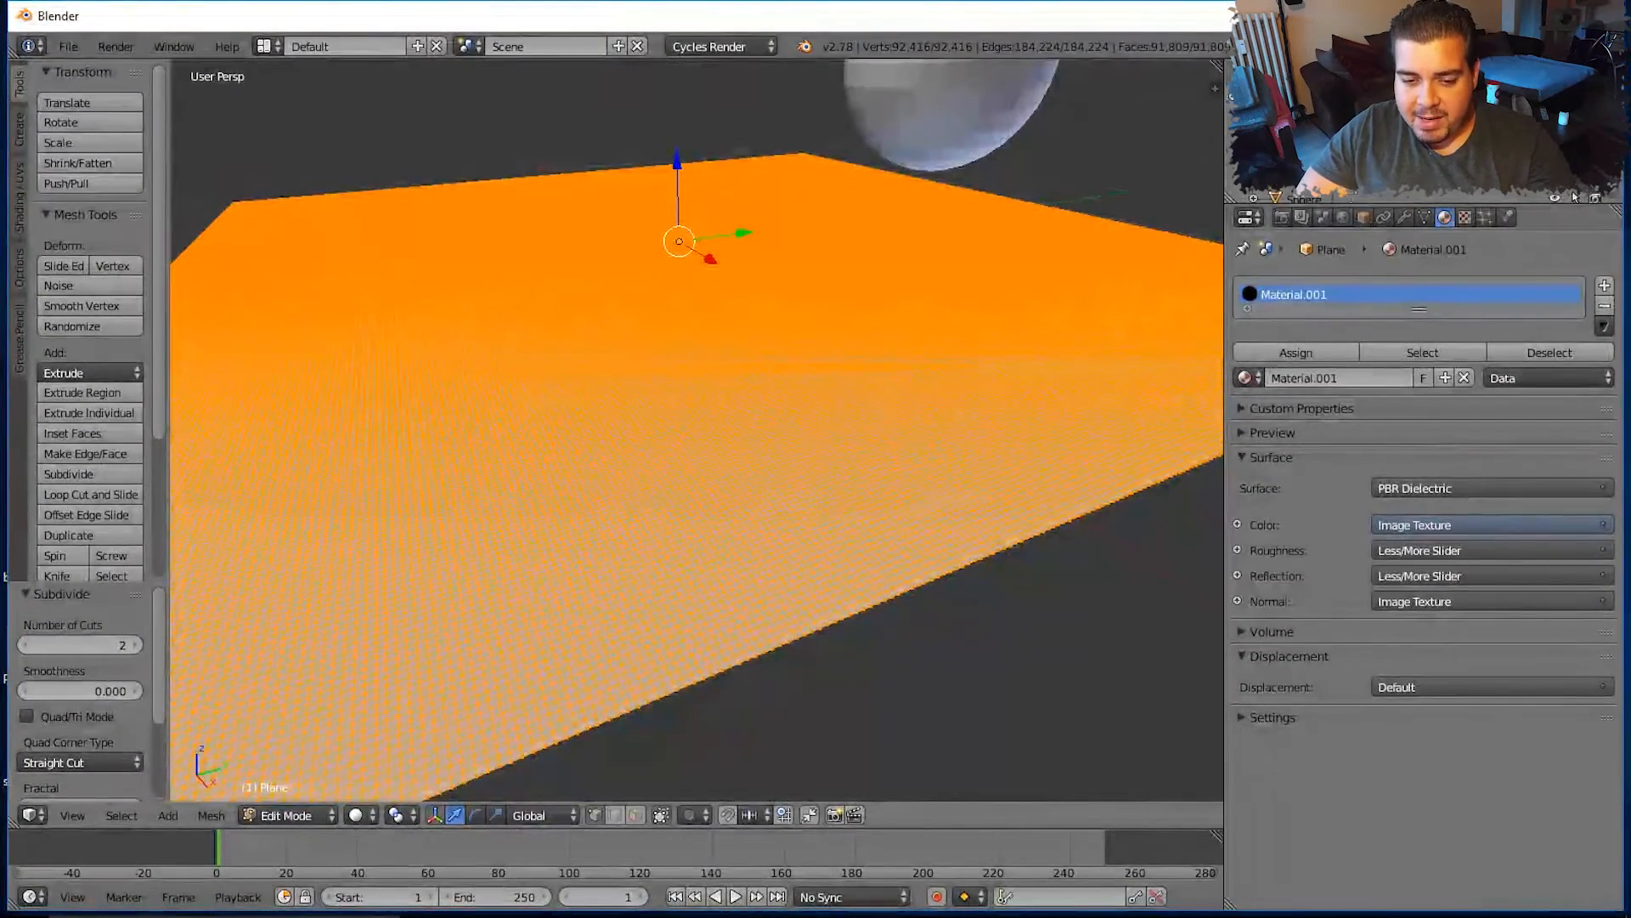
key("Tab")
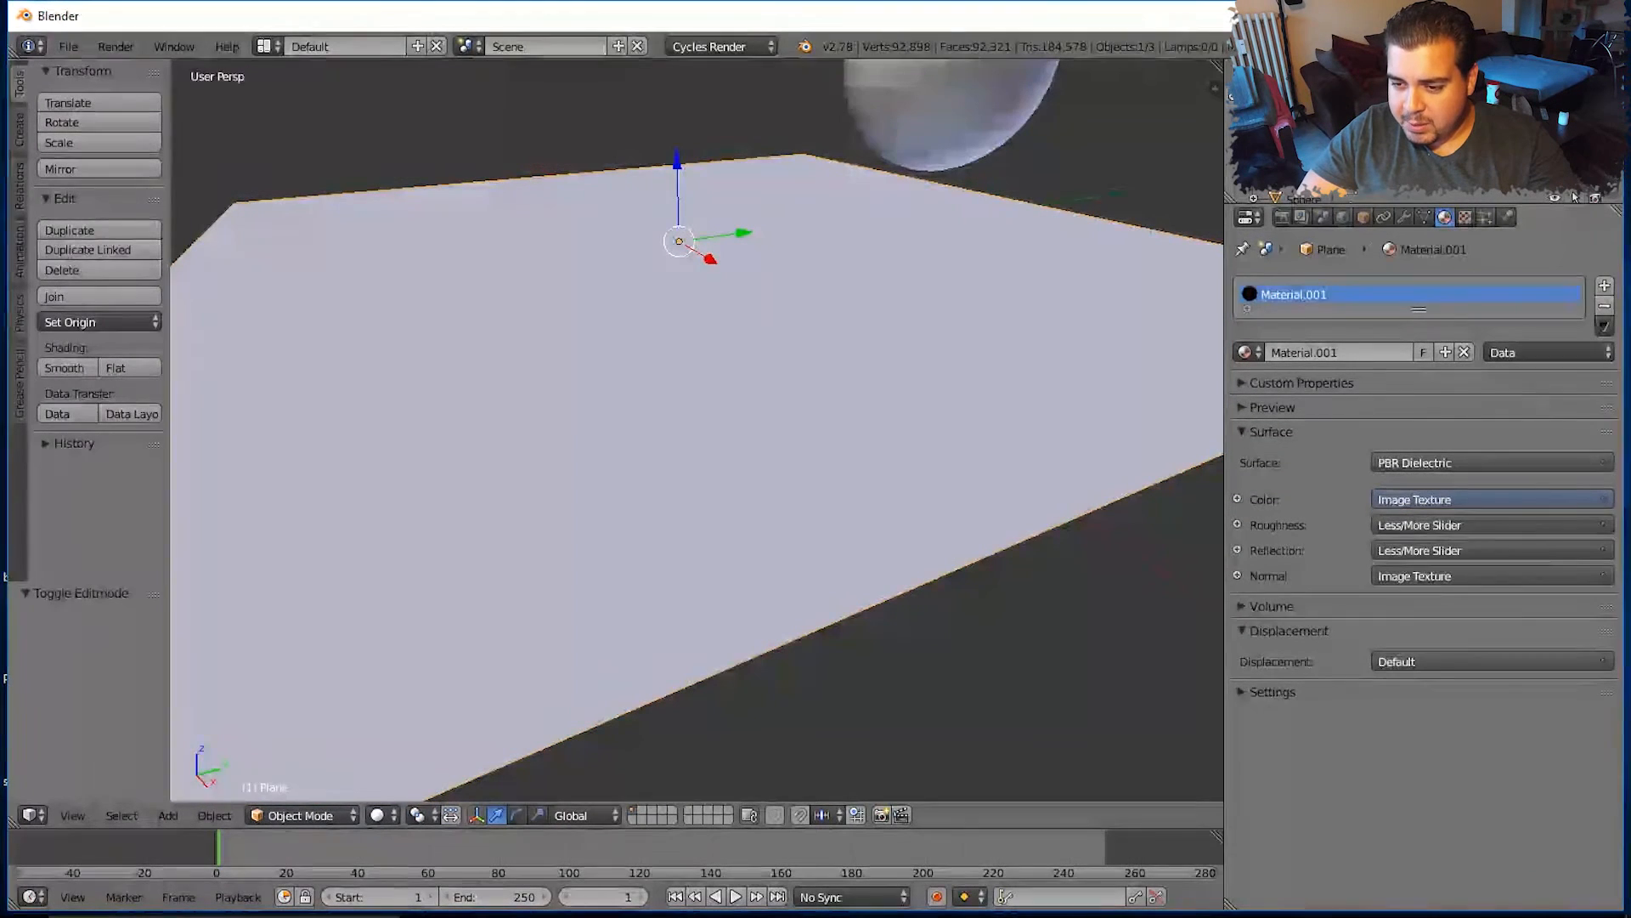
Add a Subdivision Surface modifier to the plane, set its View subdivisions to 2 and apply it
left_click(1403, 217)
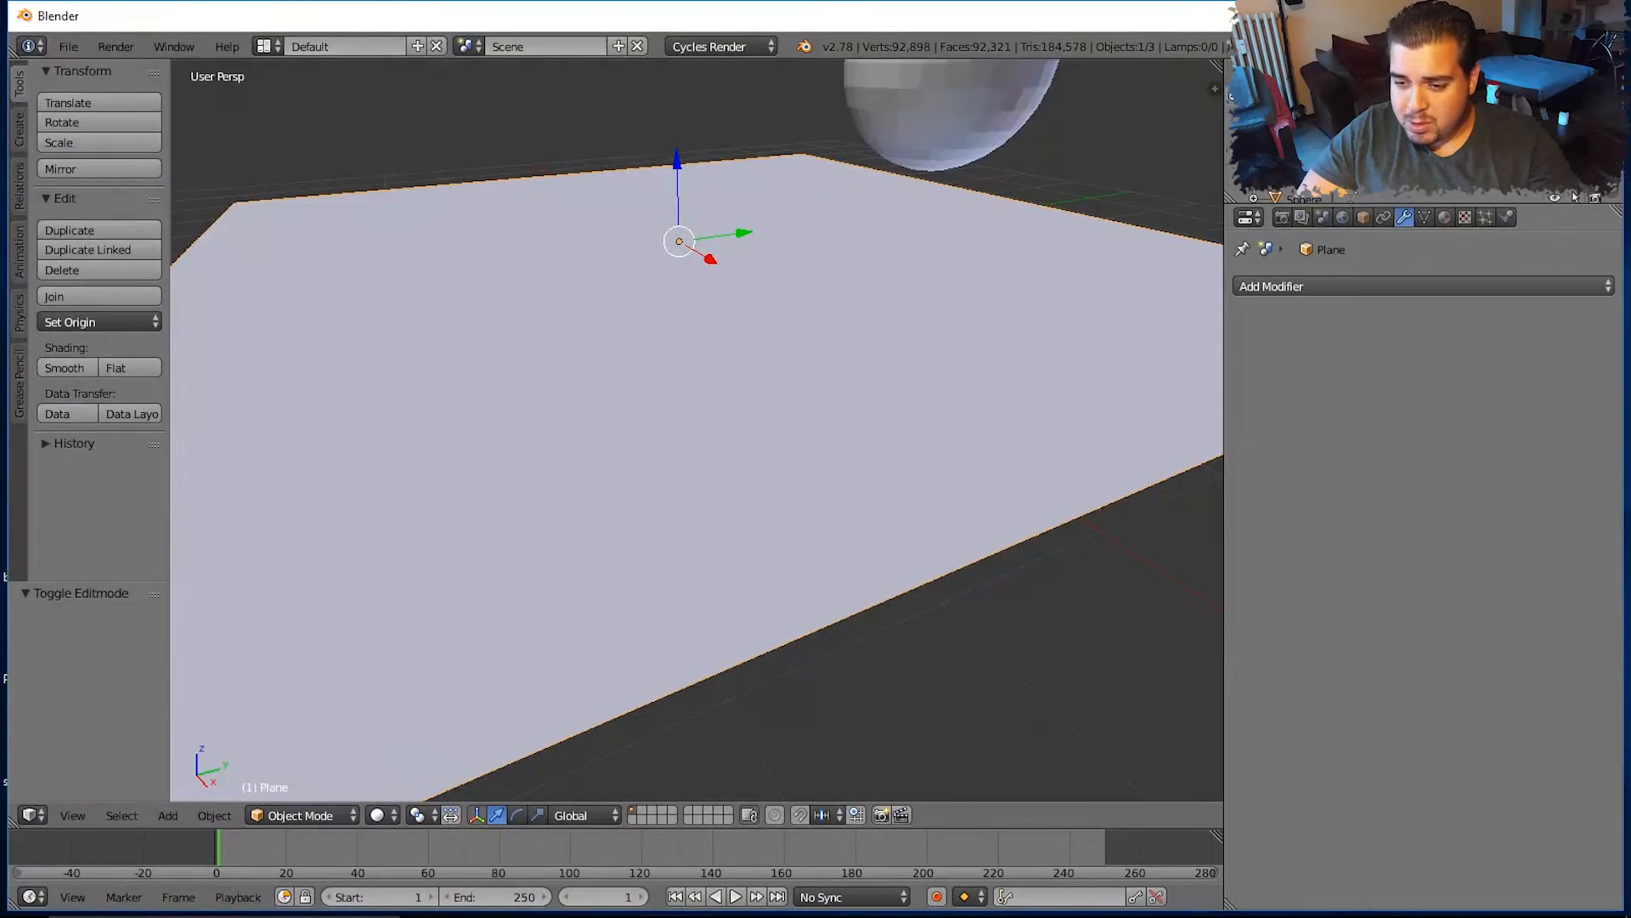
left_click(1359, 287)
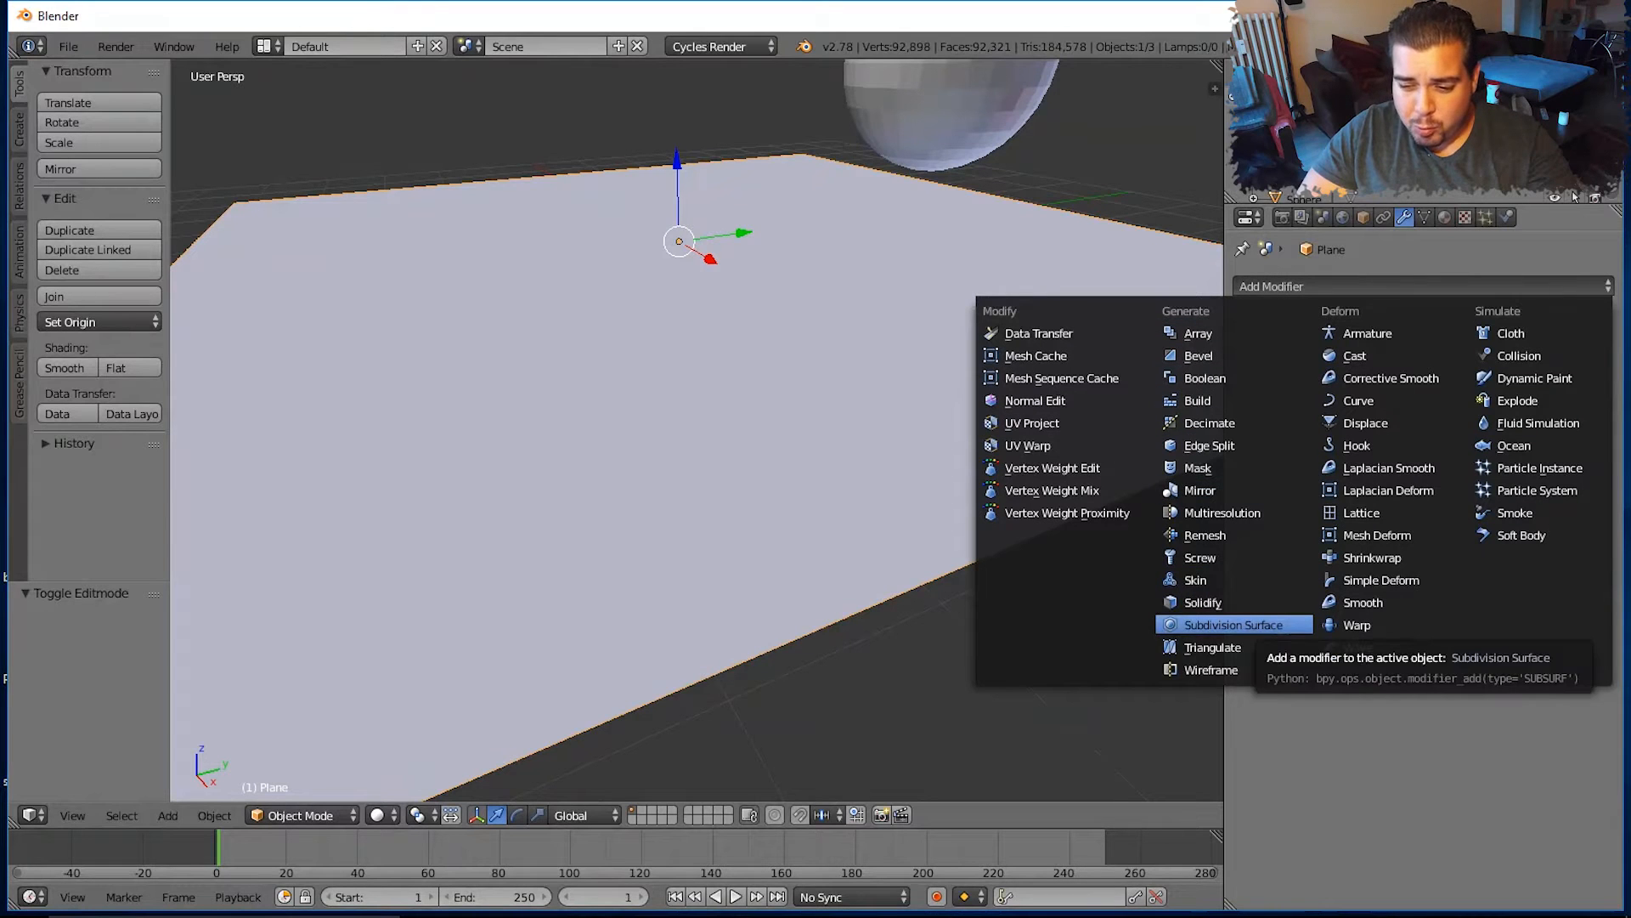
left_click(1234, 624)
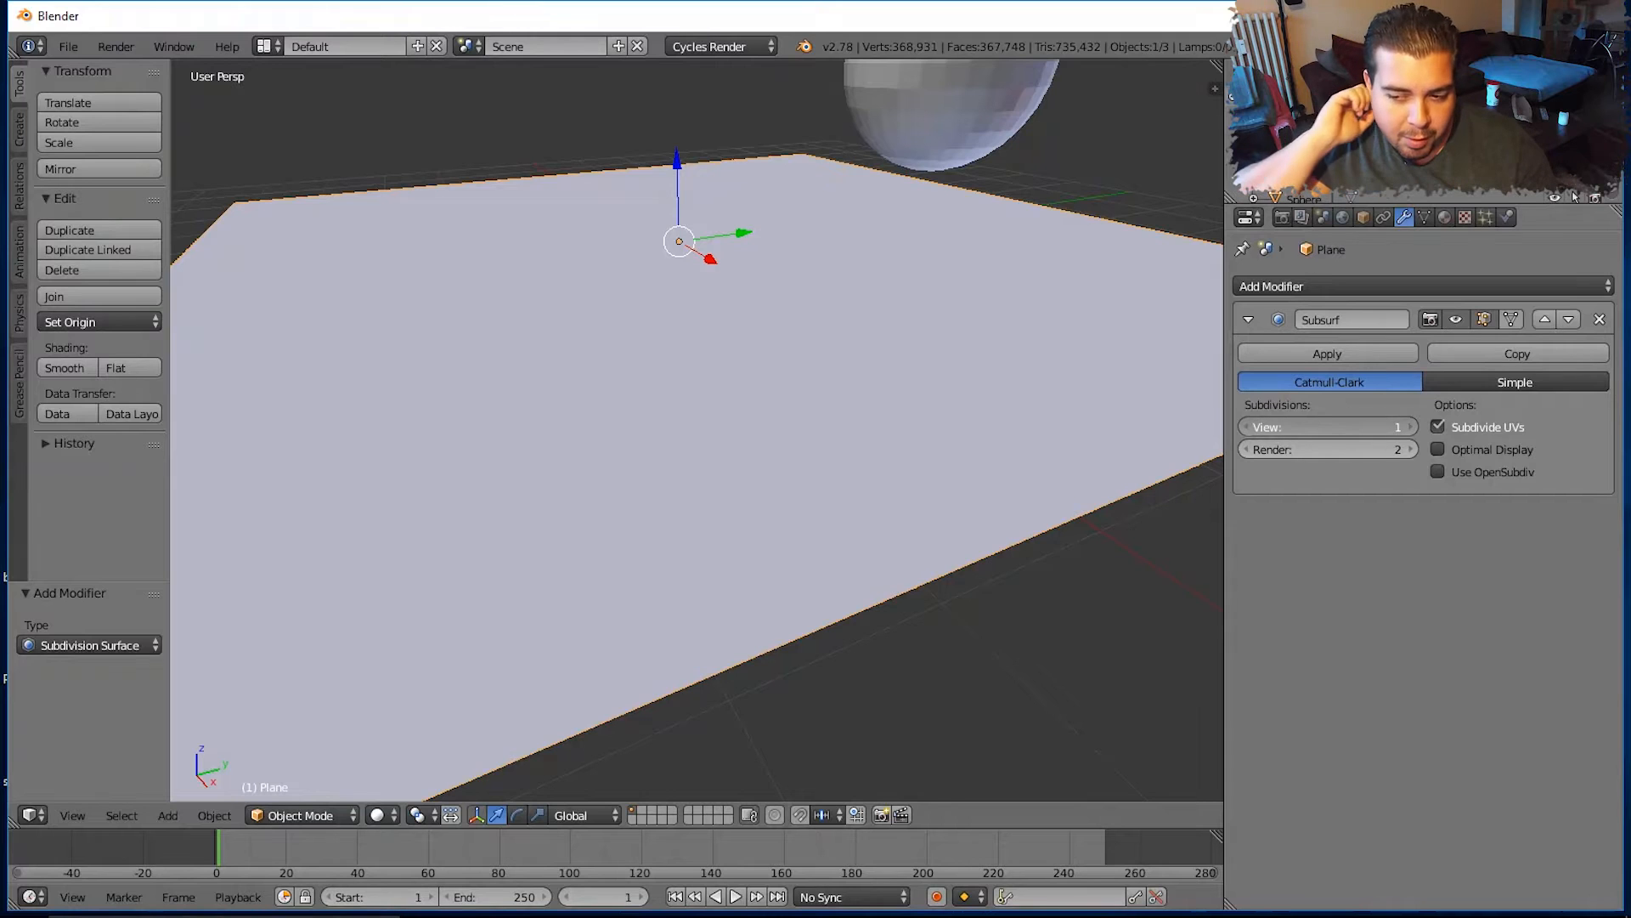
left_click(1410, 427)
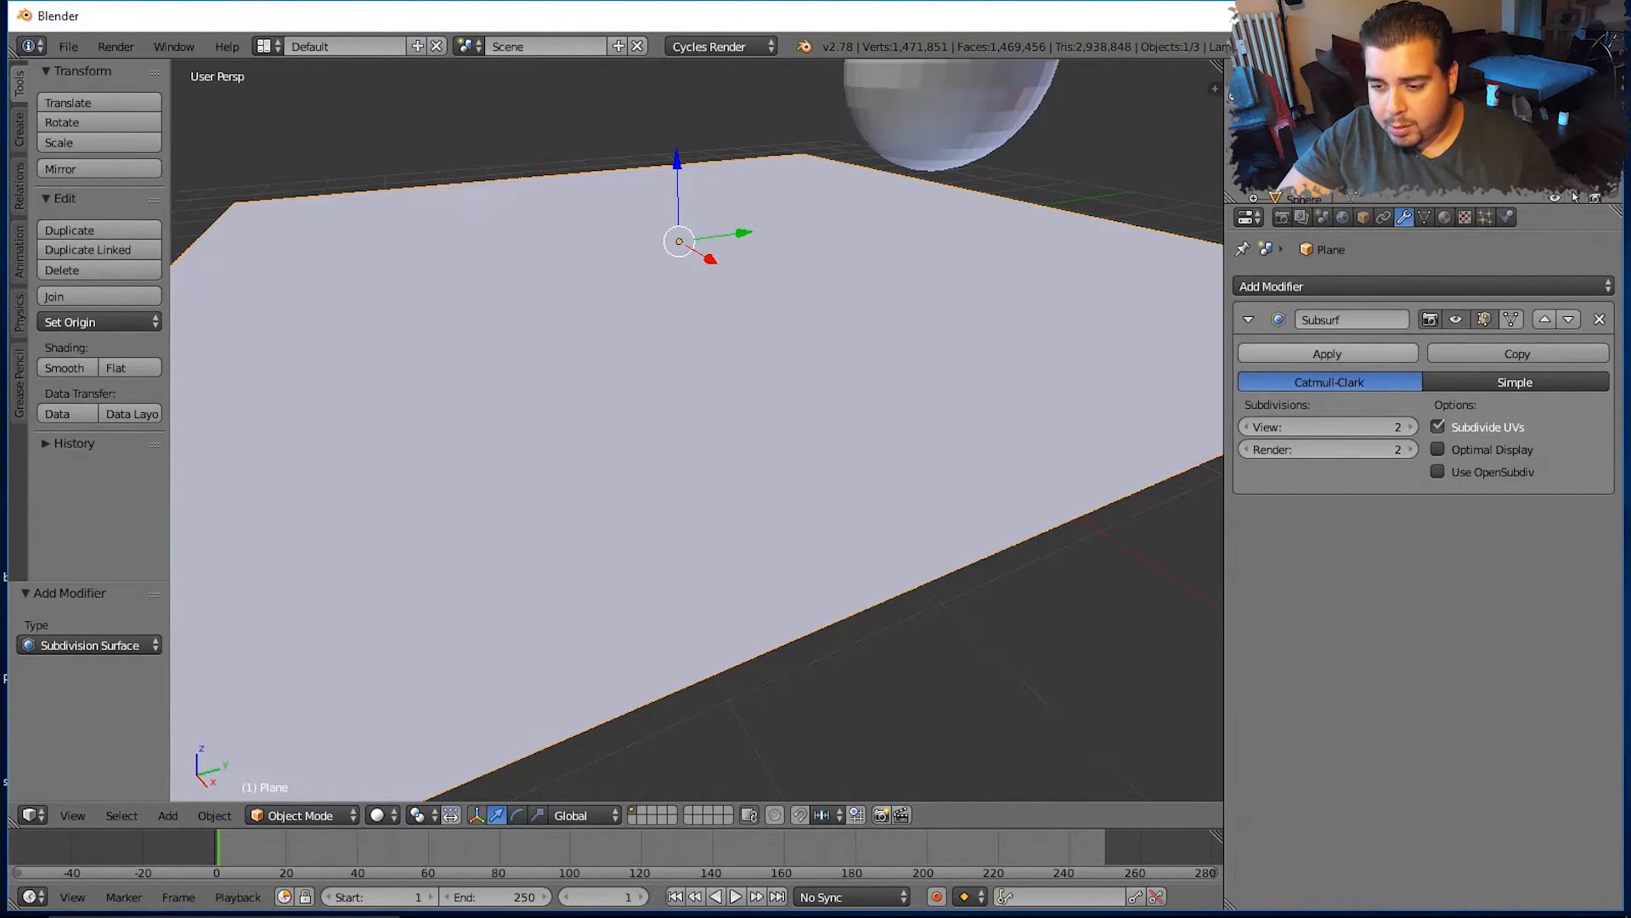
left_click(1327, 353)
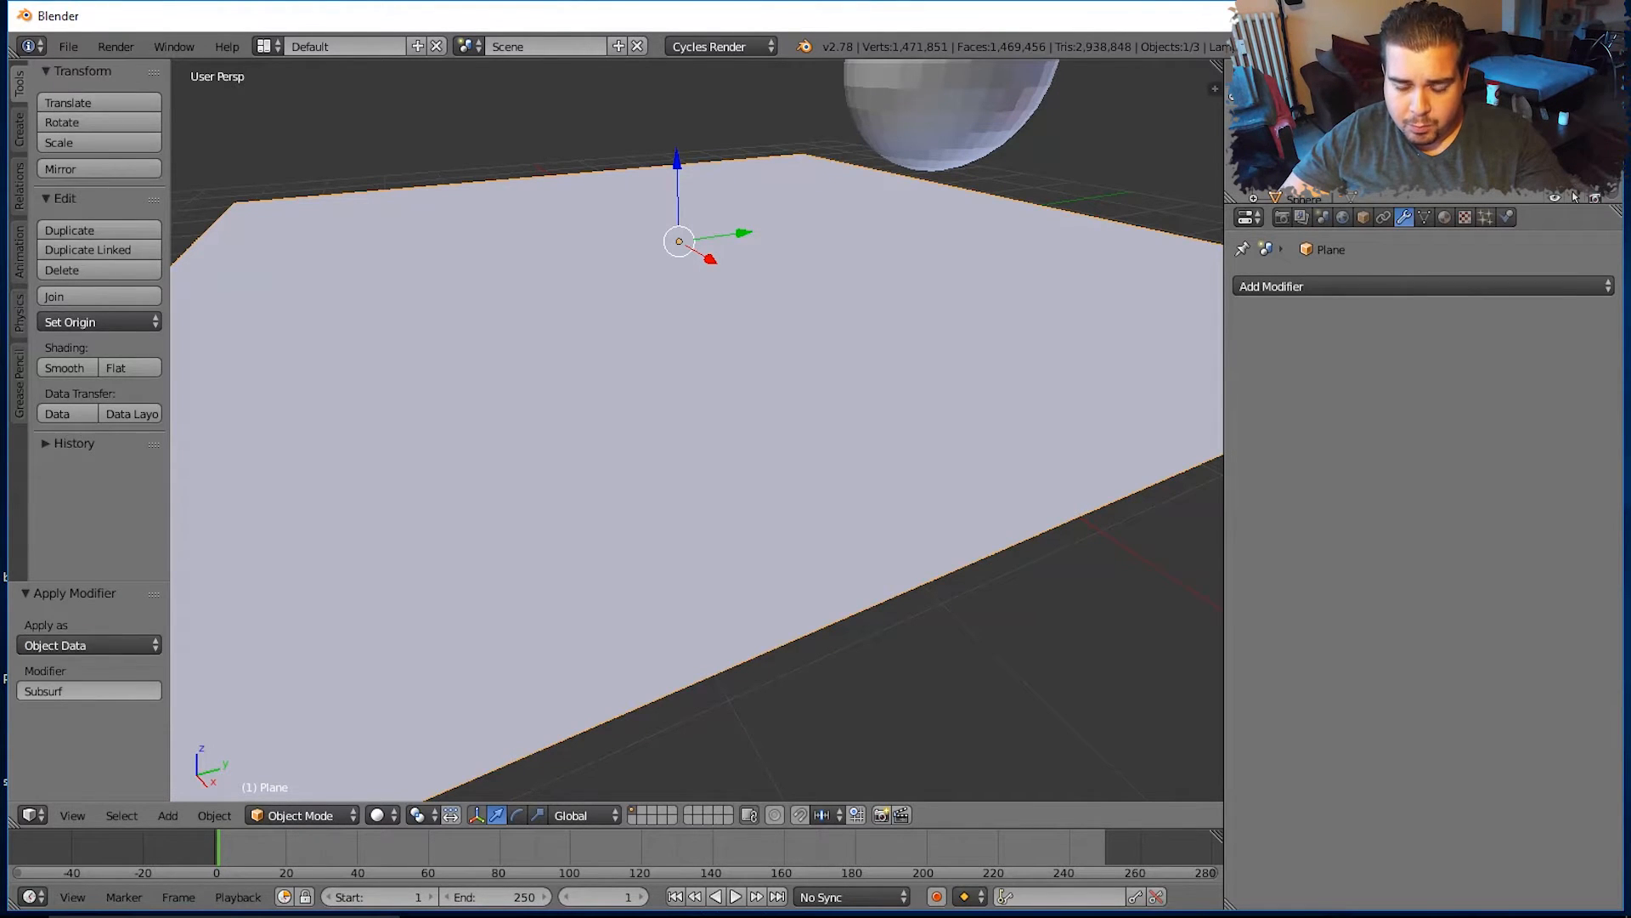
Examine the density of the plane's subdivided mesh up close in Edit Mode, and return to Object Mode
key("Tab")
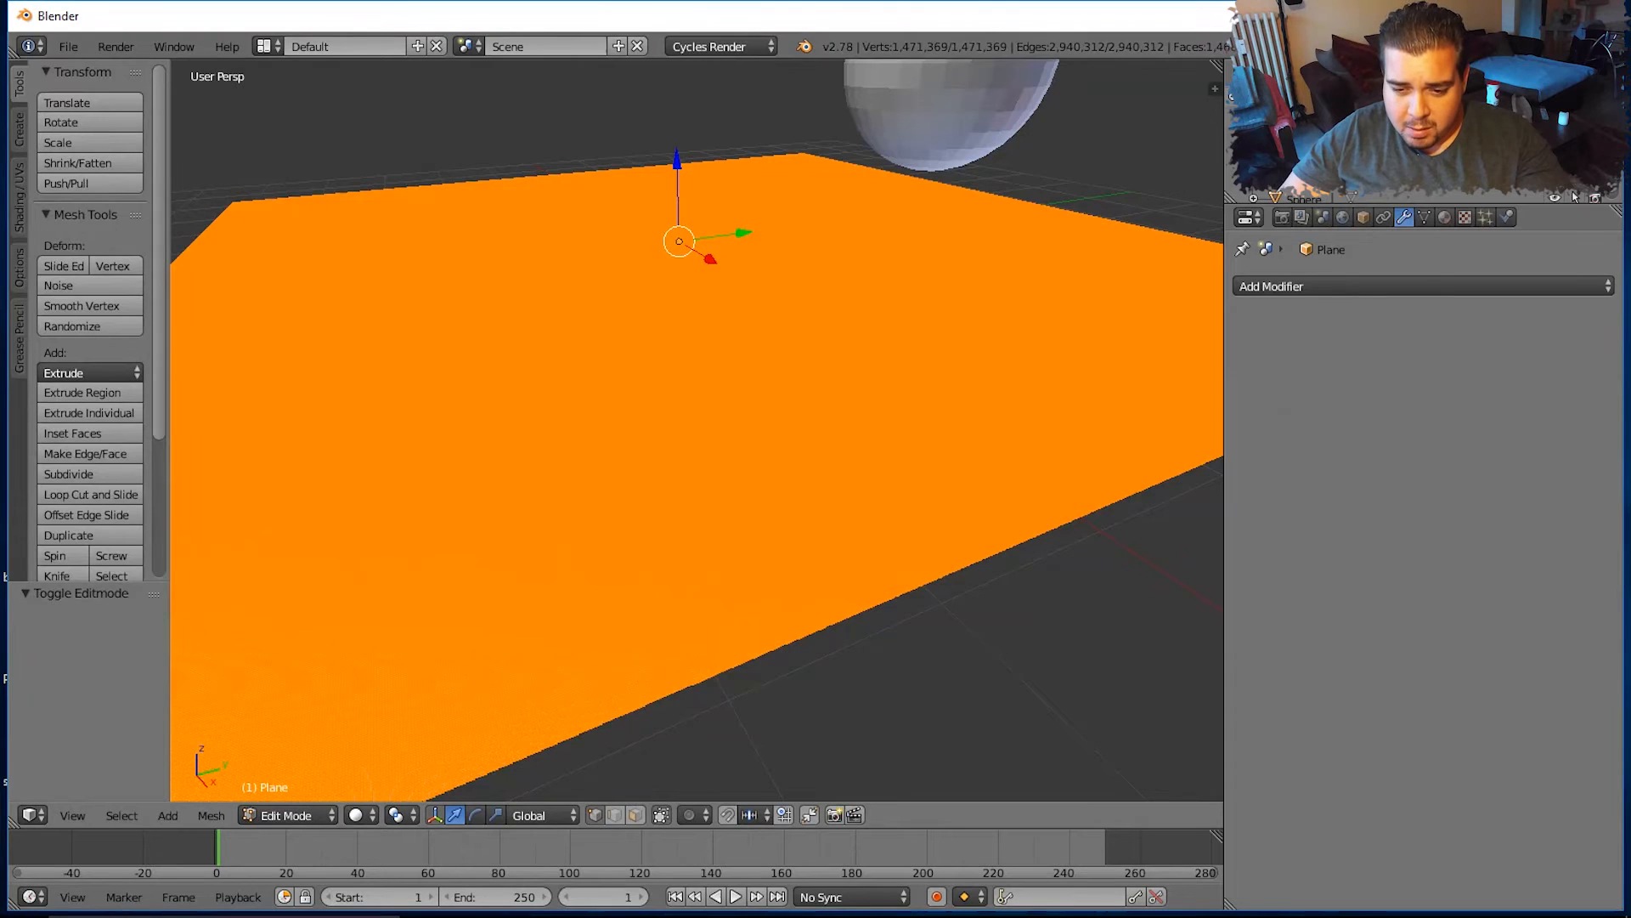
scroll(696, 431, "up", 6)
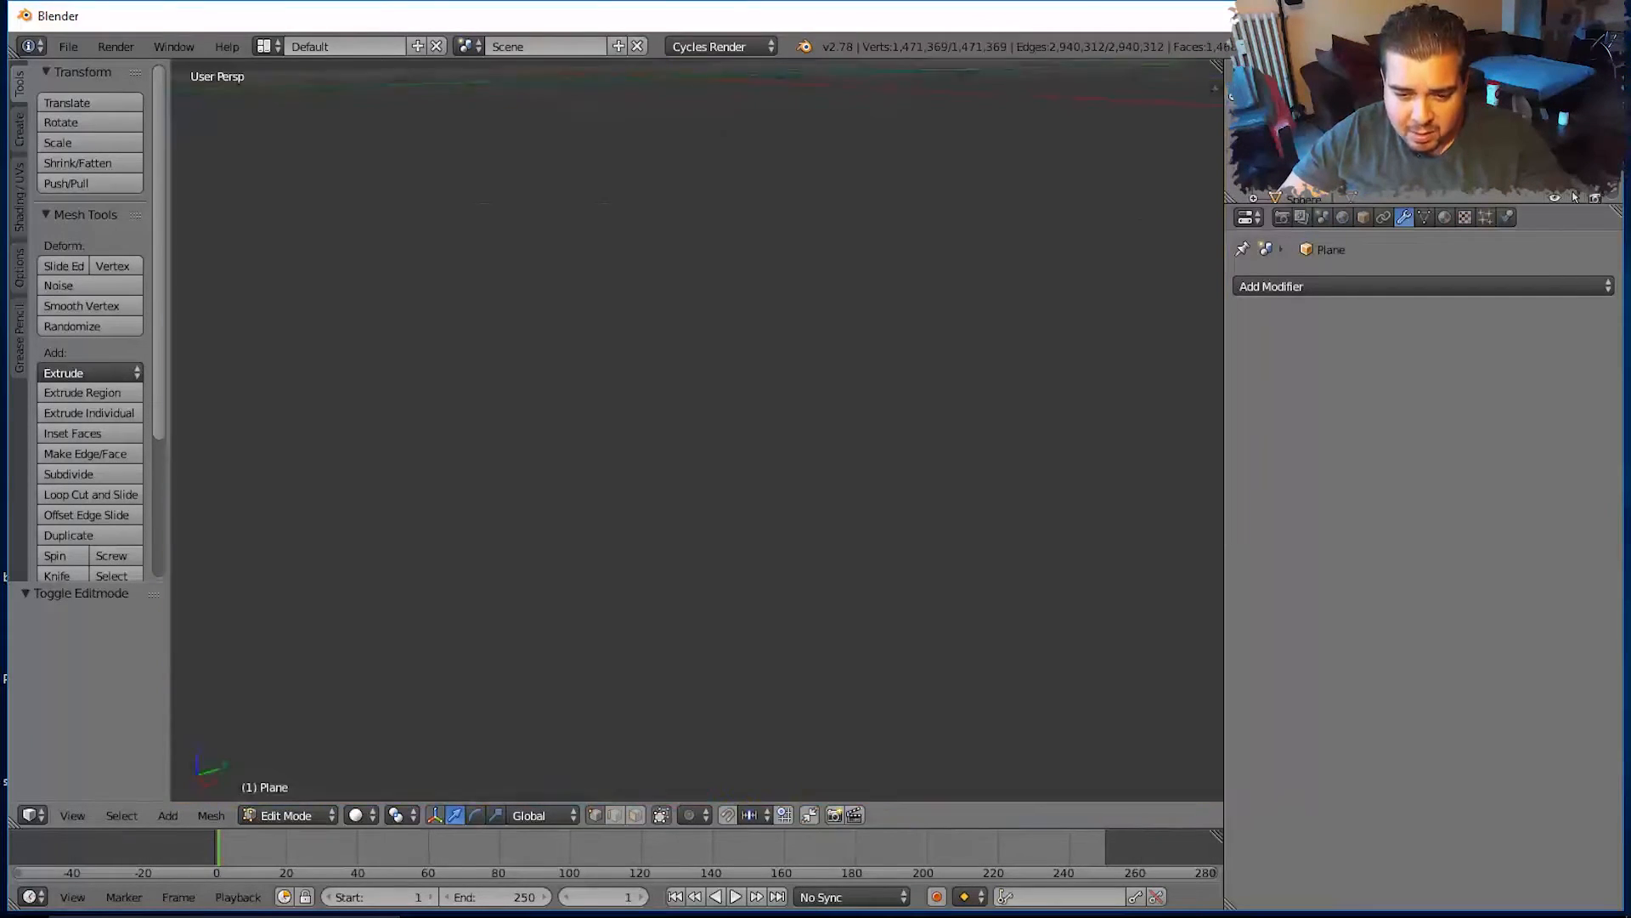
scroll(696, 430, "down", 4)
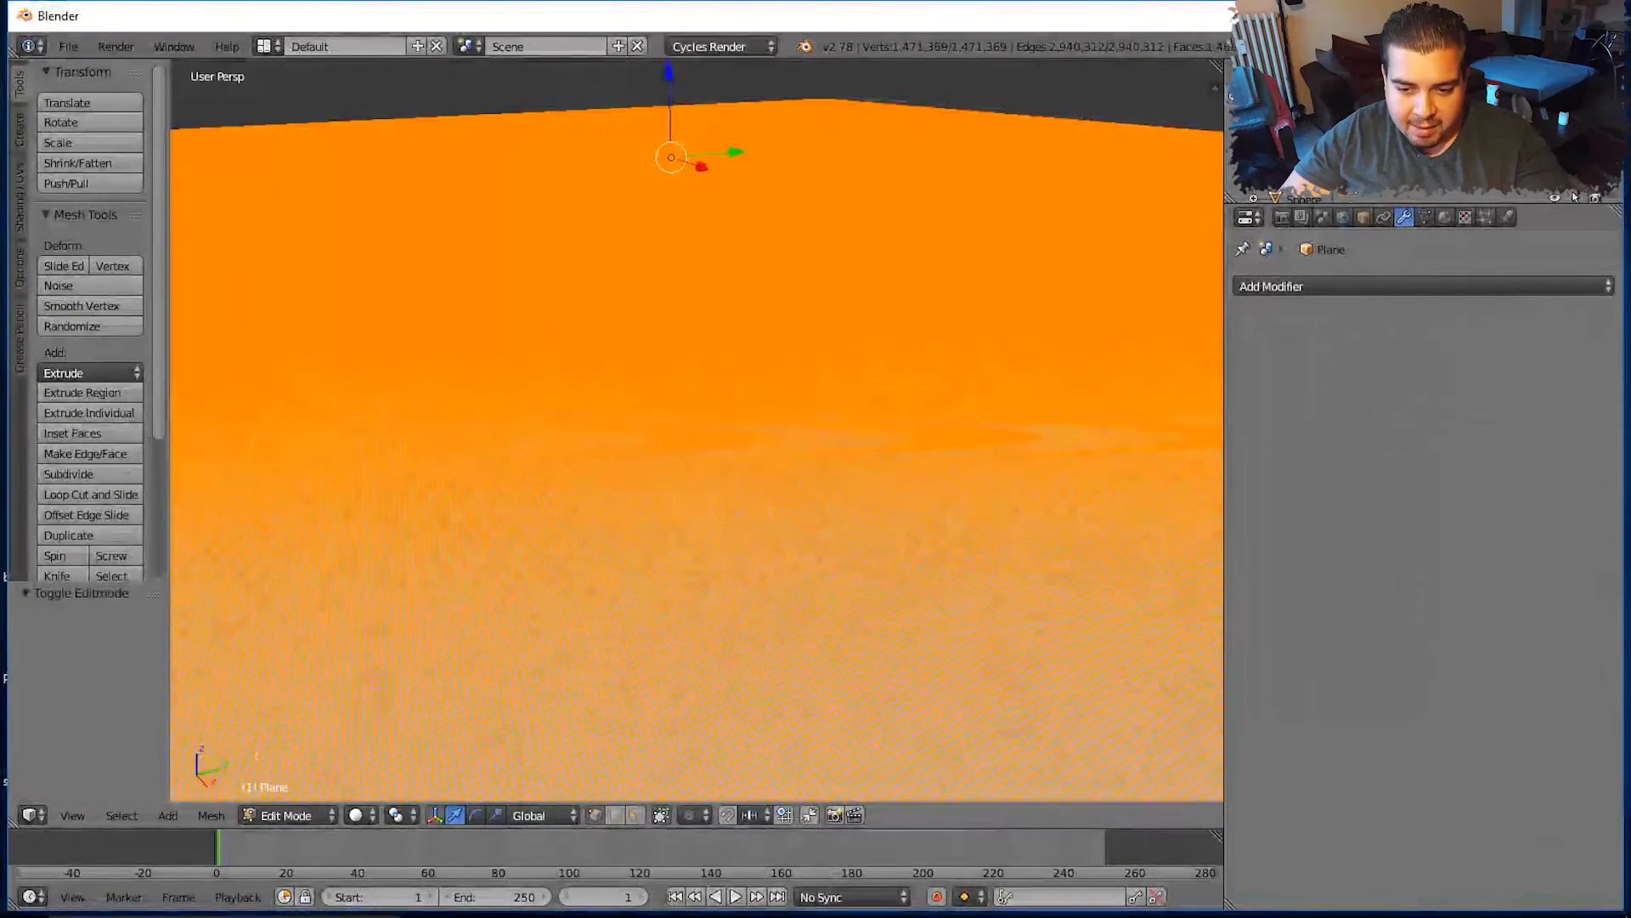
scroll(696, 431, "down", 1)
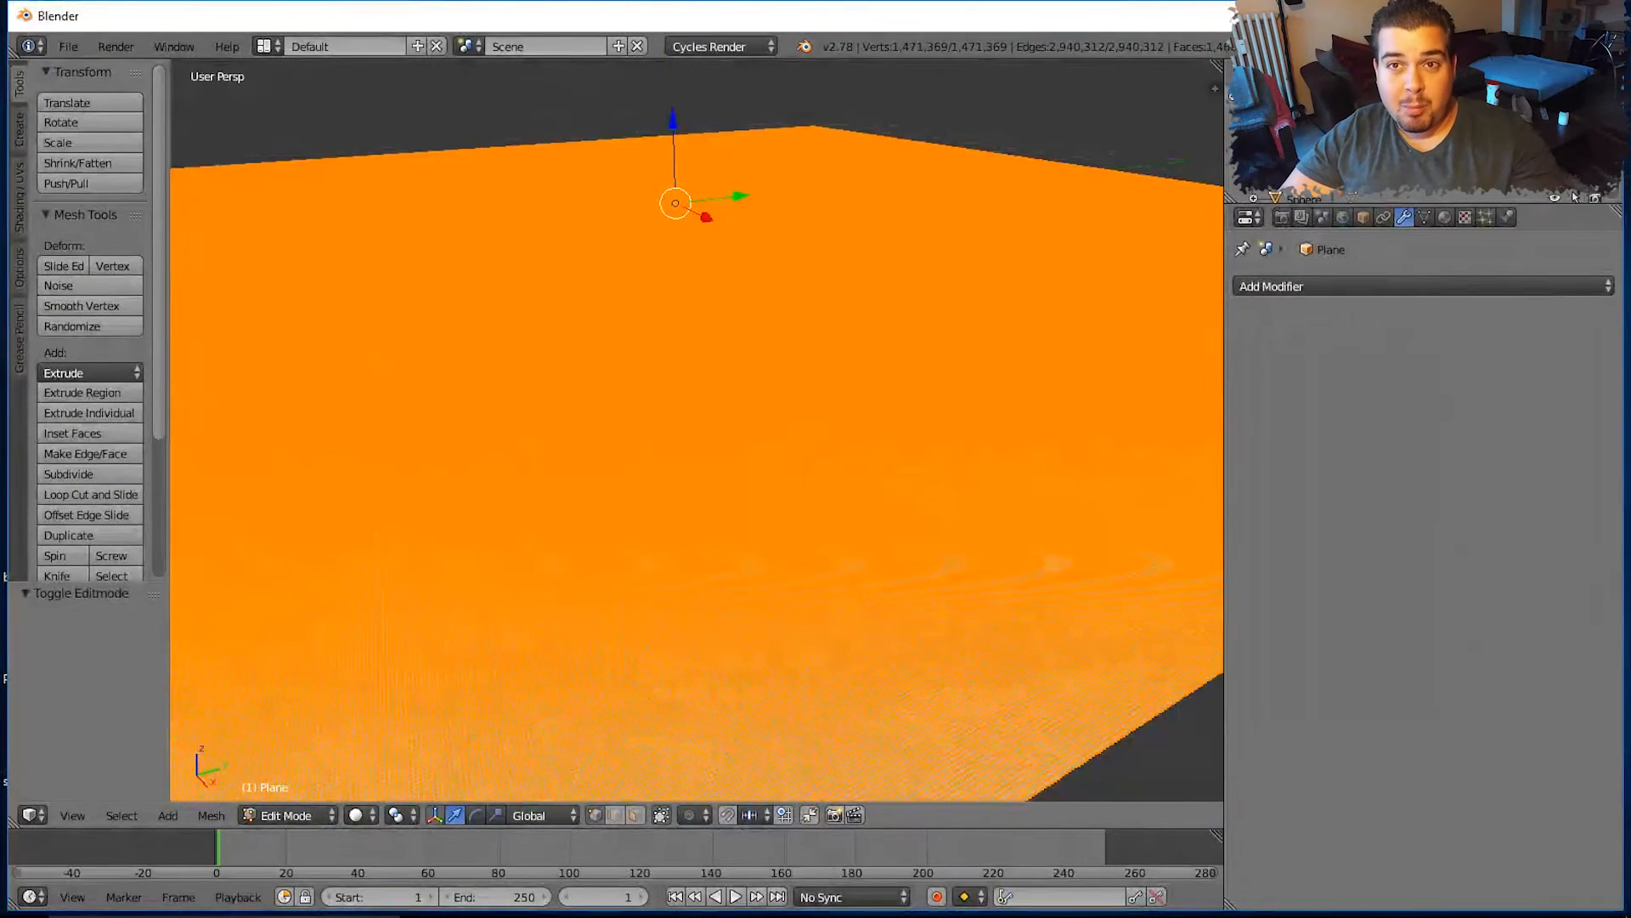
scroll(697, 431, "down", 2)
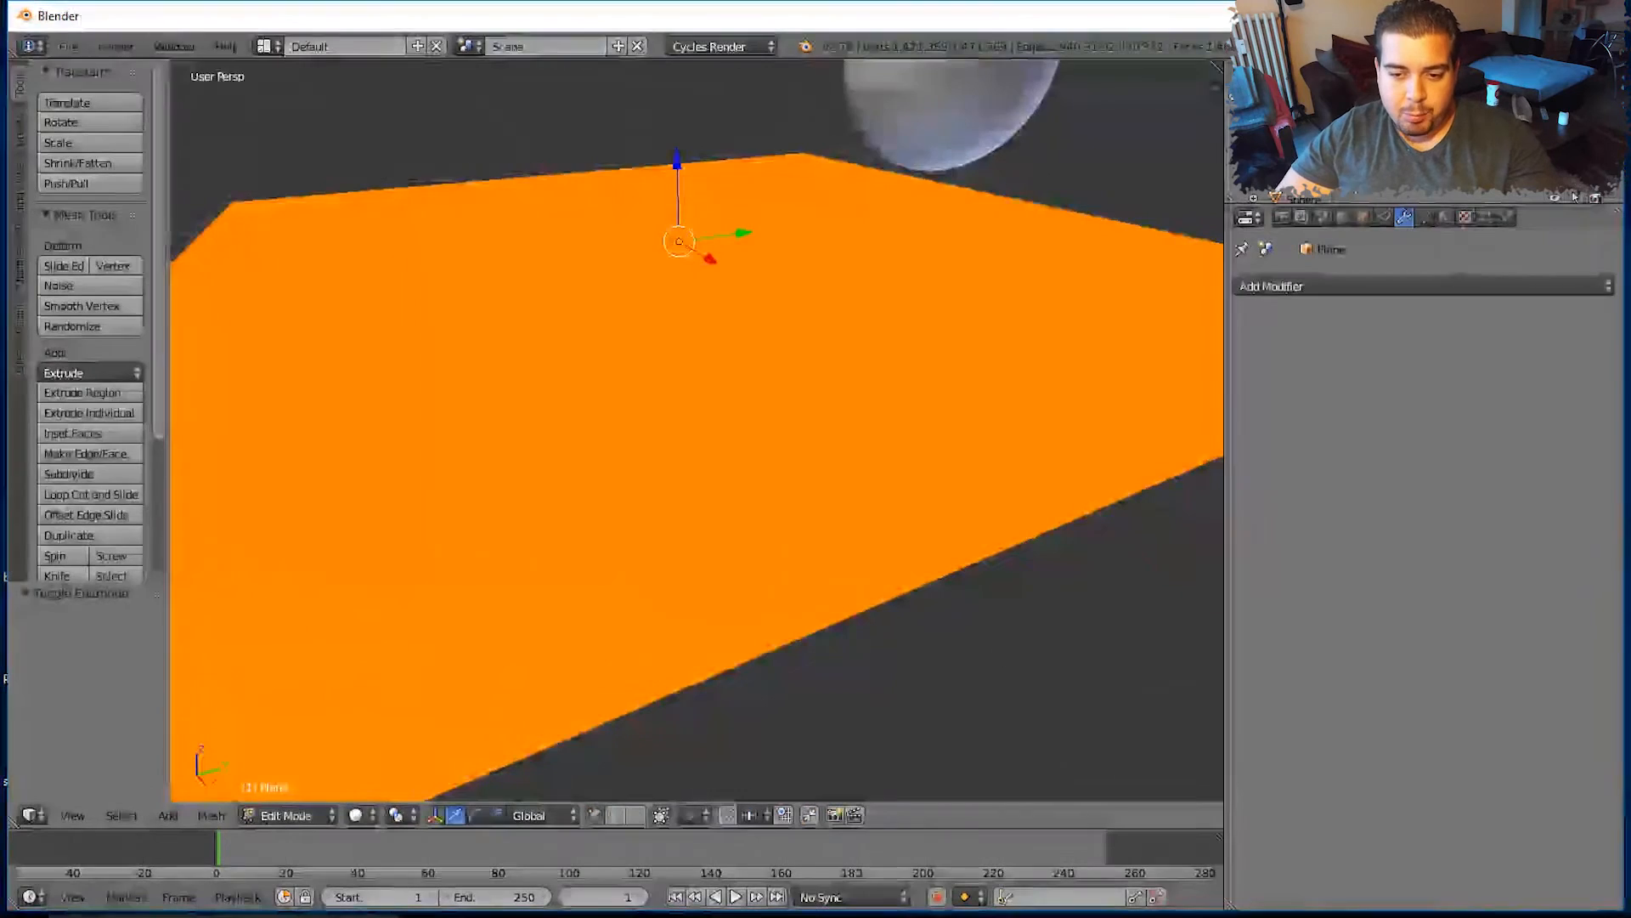
scroll(697, 431, "down", 1)
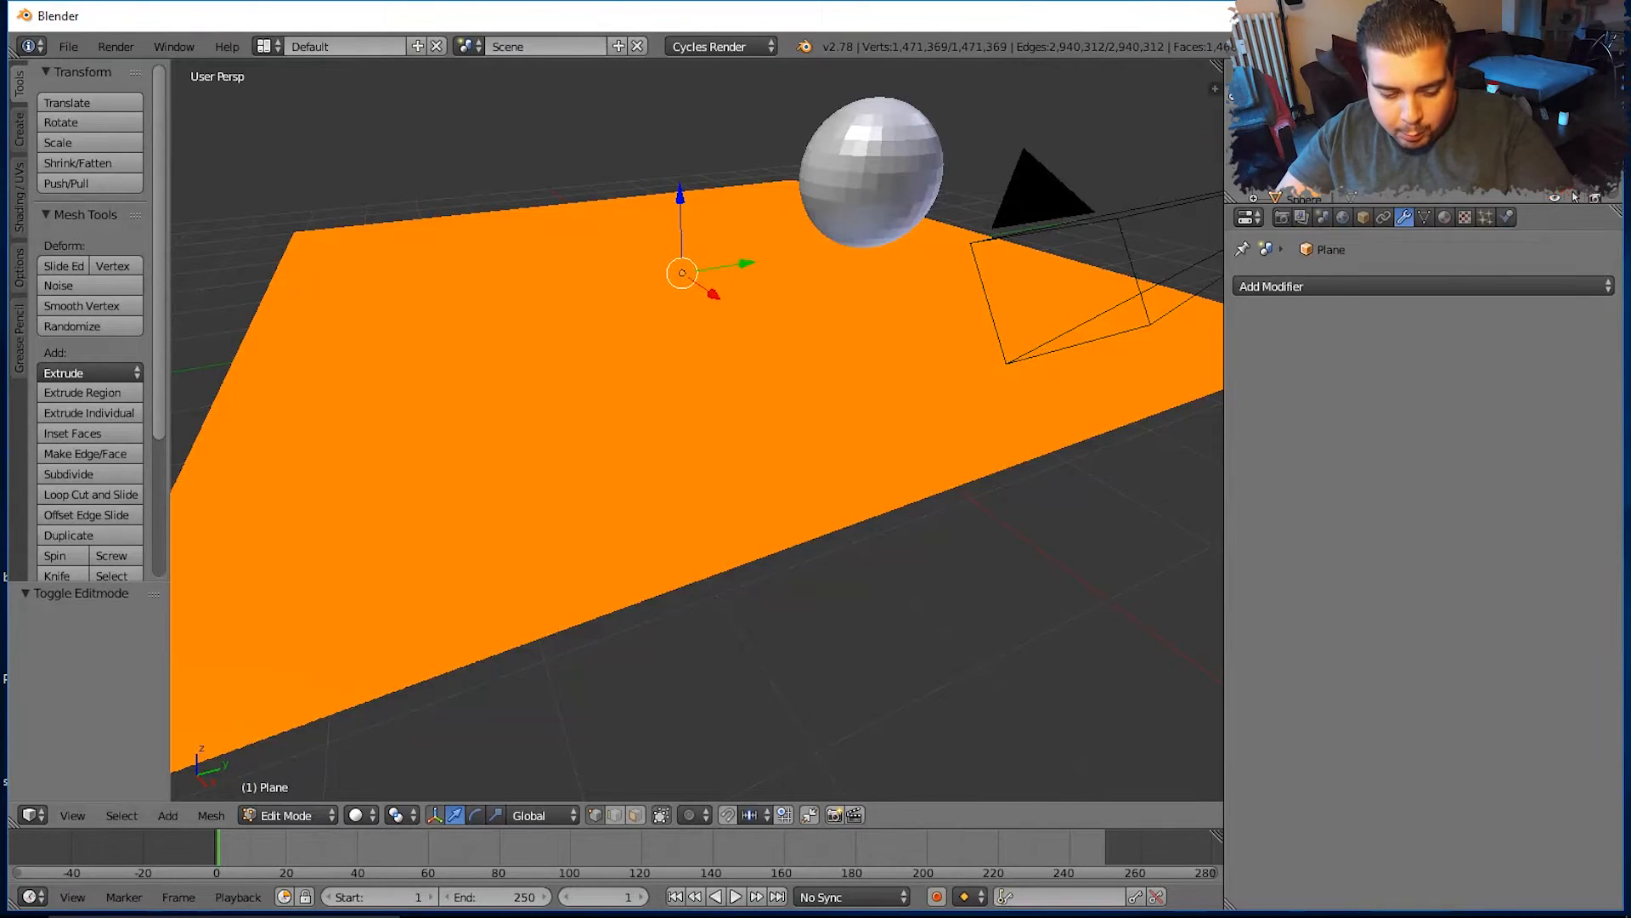
key("Tab")
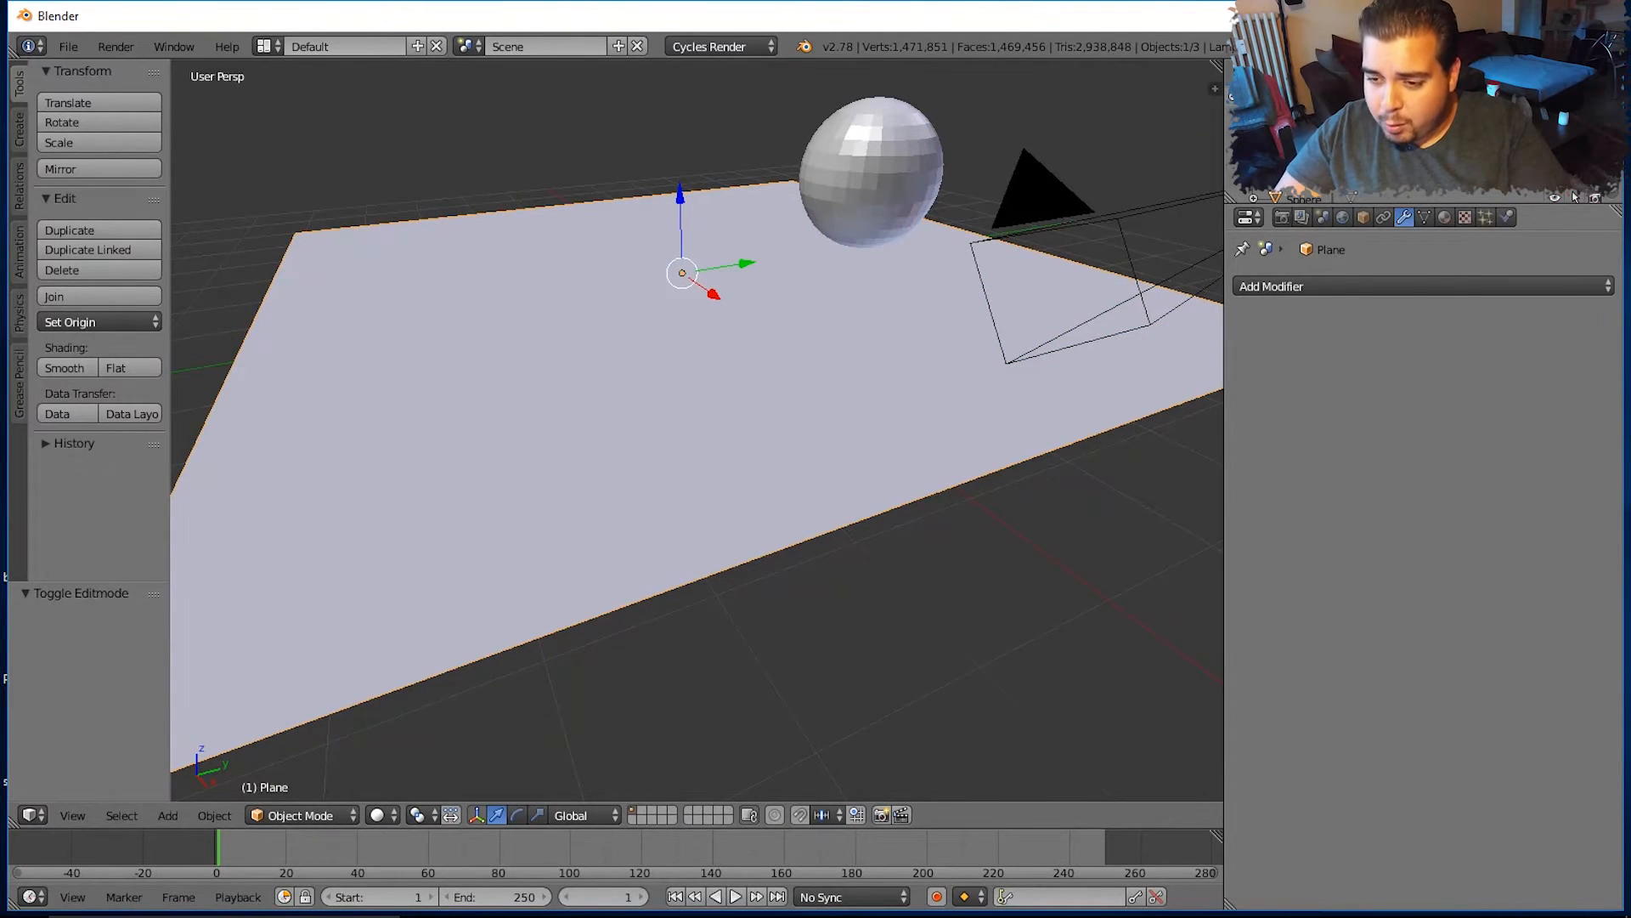
Add a Displace modifier to the plane and view the shifted plane from a lower angle
left_click(1360, 286)
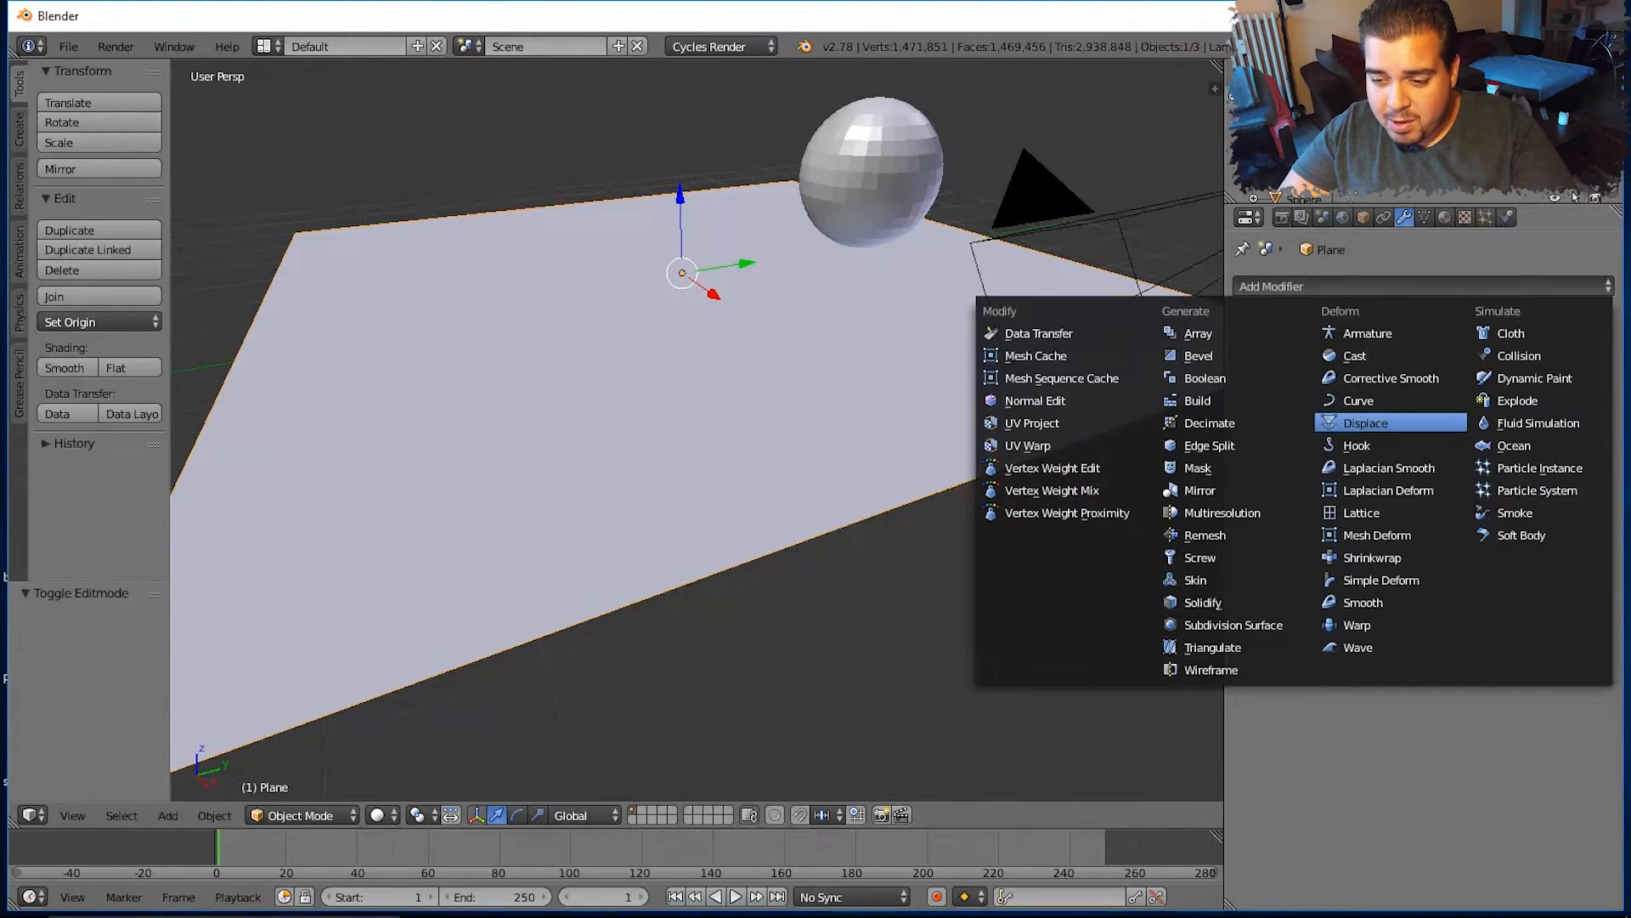
left_click(1366, 422)
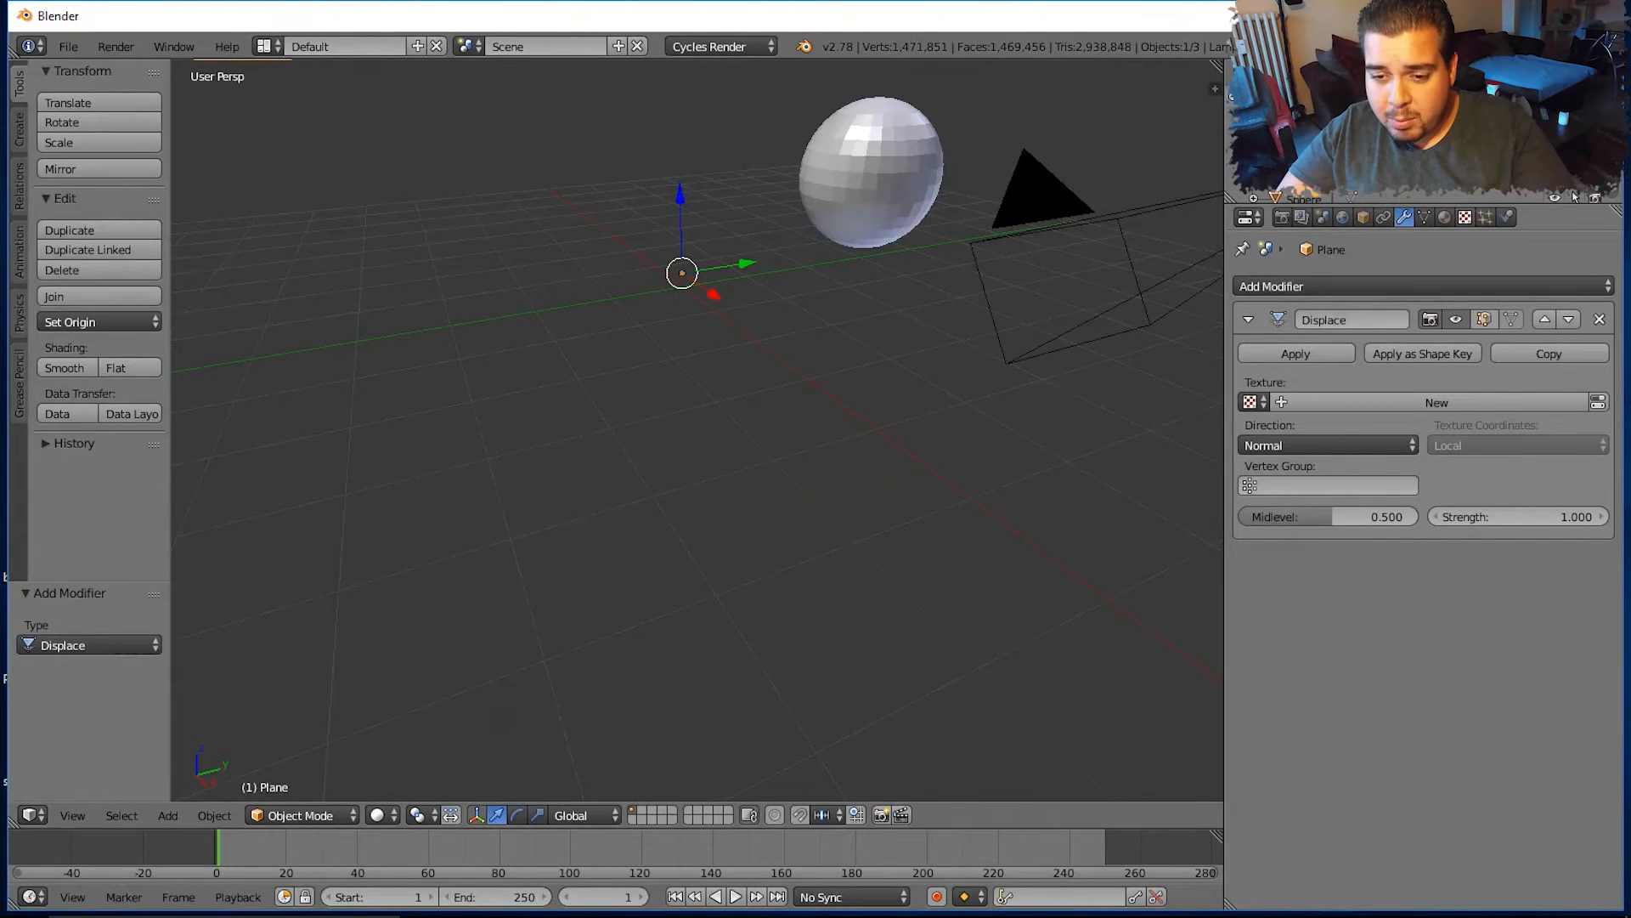
scroll(697, 429, "down", 3)
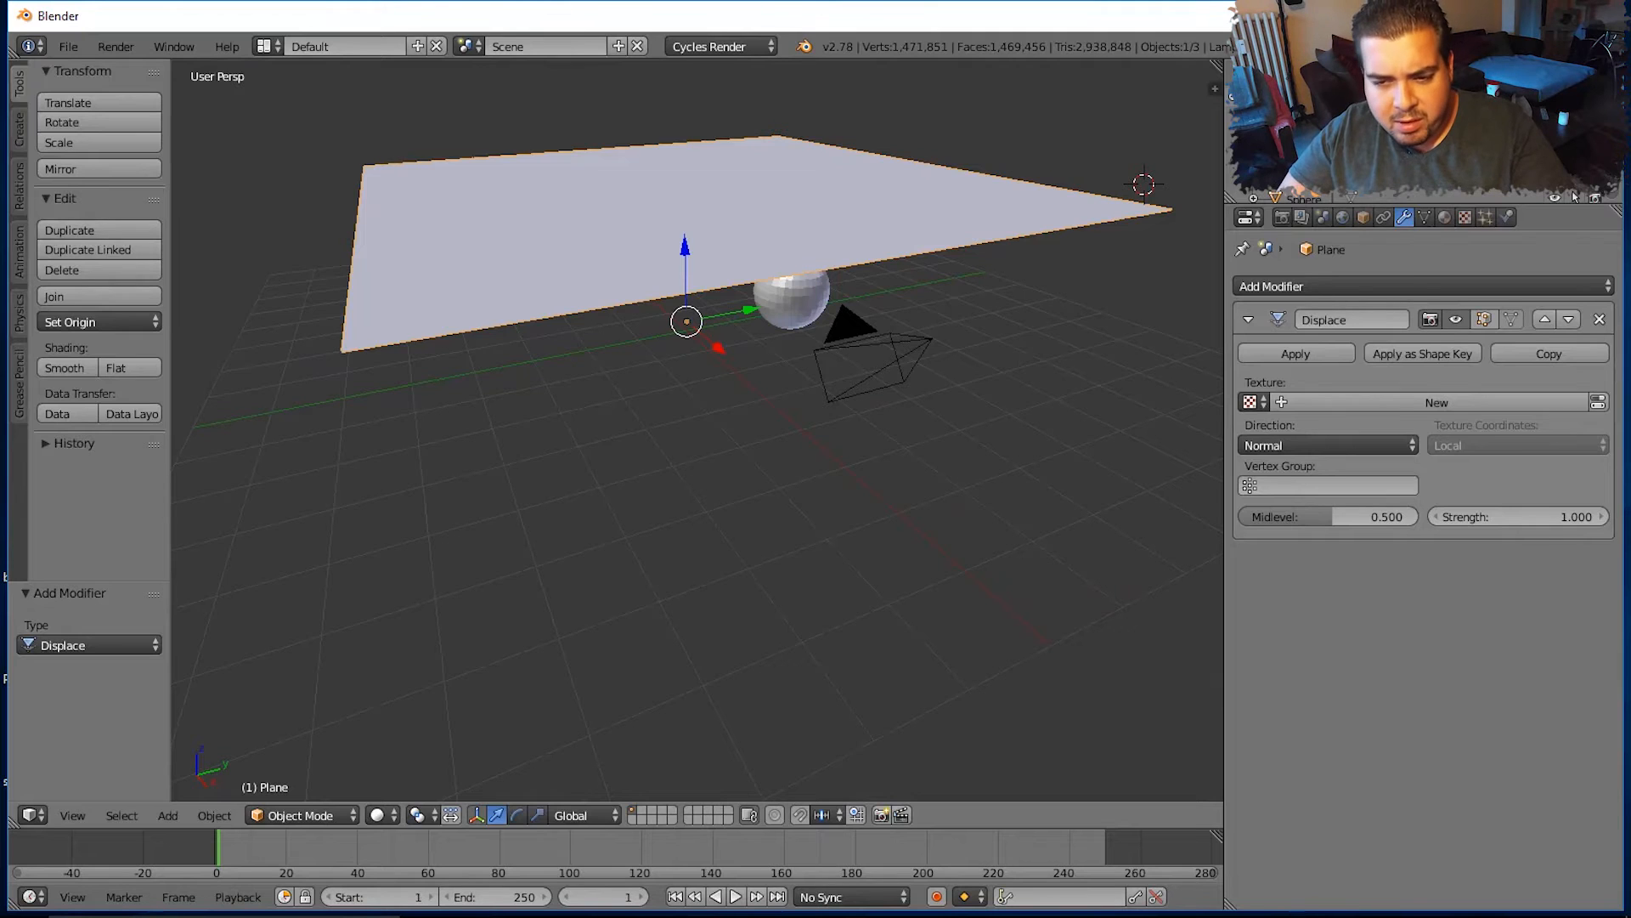
middle_click_drag(696, 430, 696, 408)
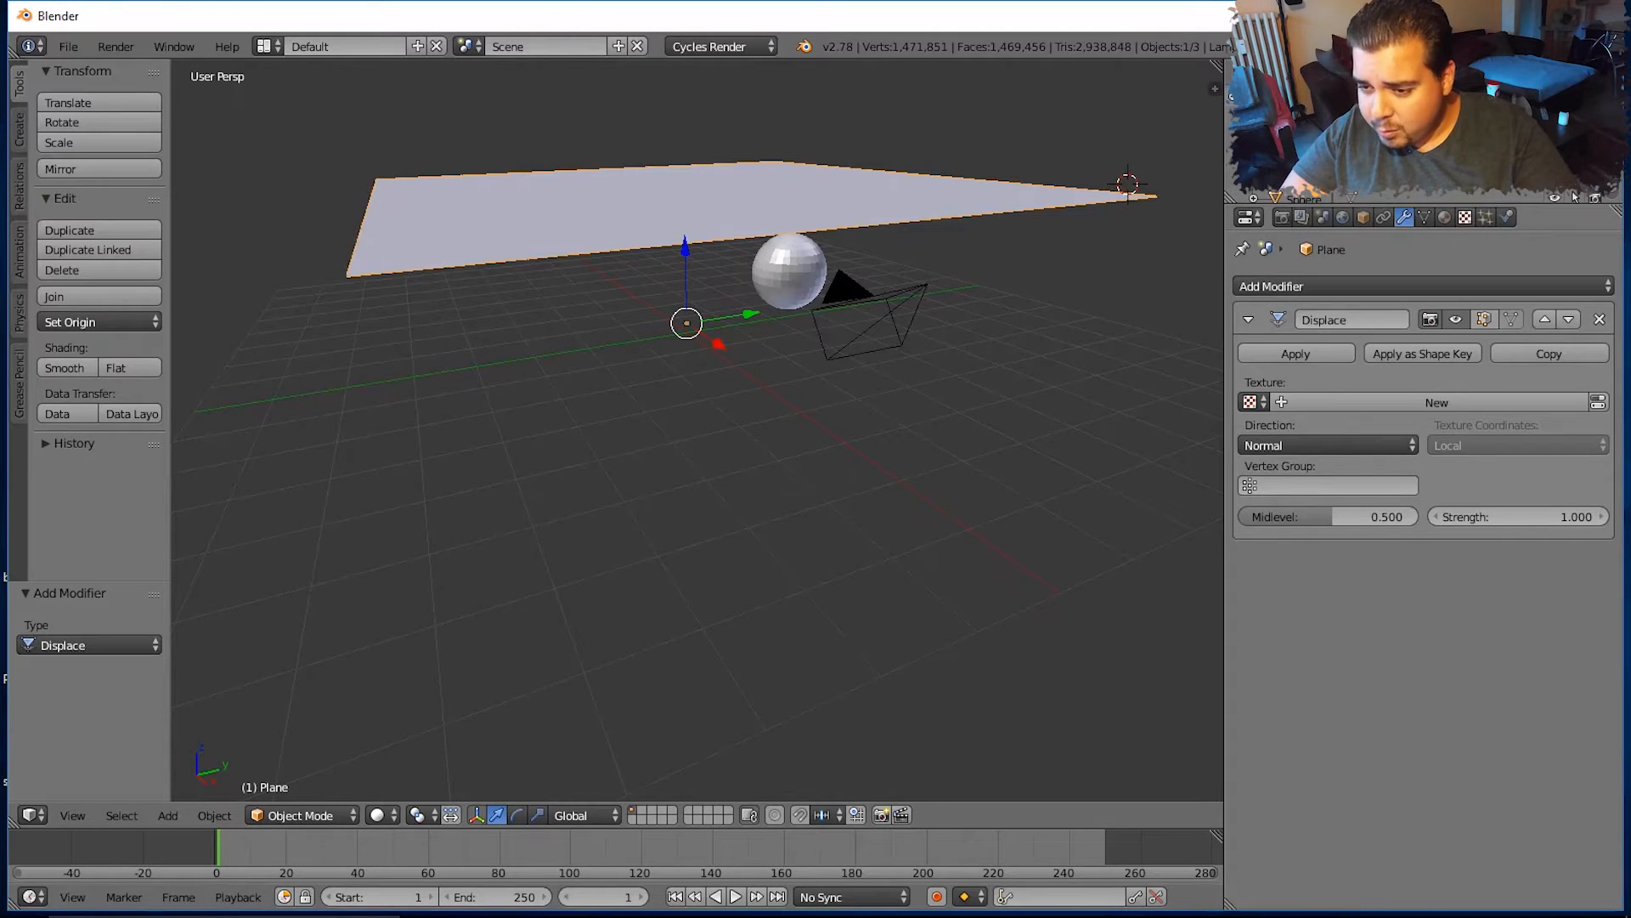
Switch the texture settings from the material's image to the Displace modifier and create a new texture for it
left_click(1465, 217)
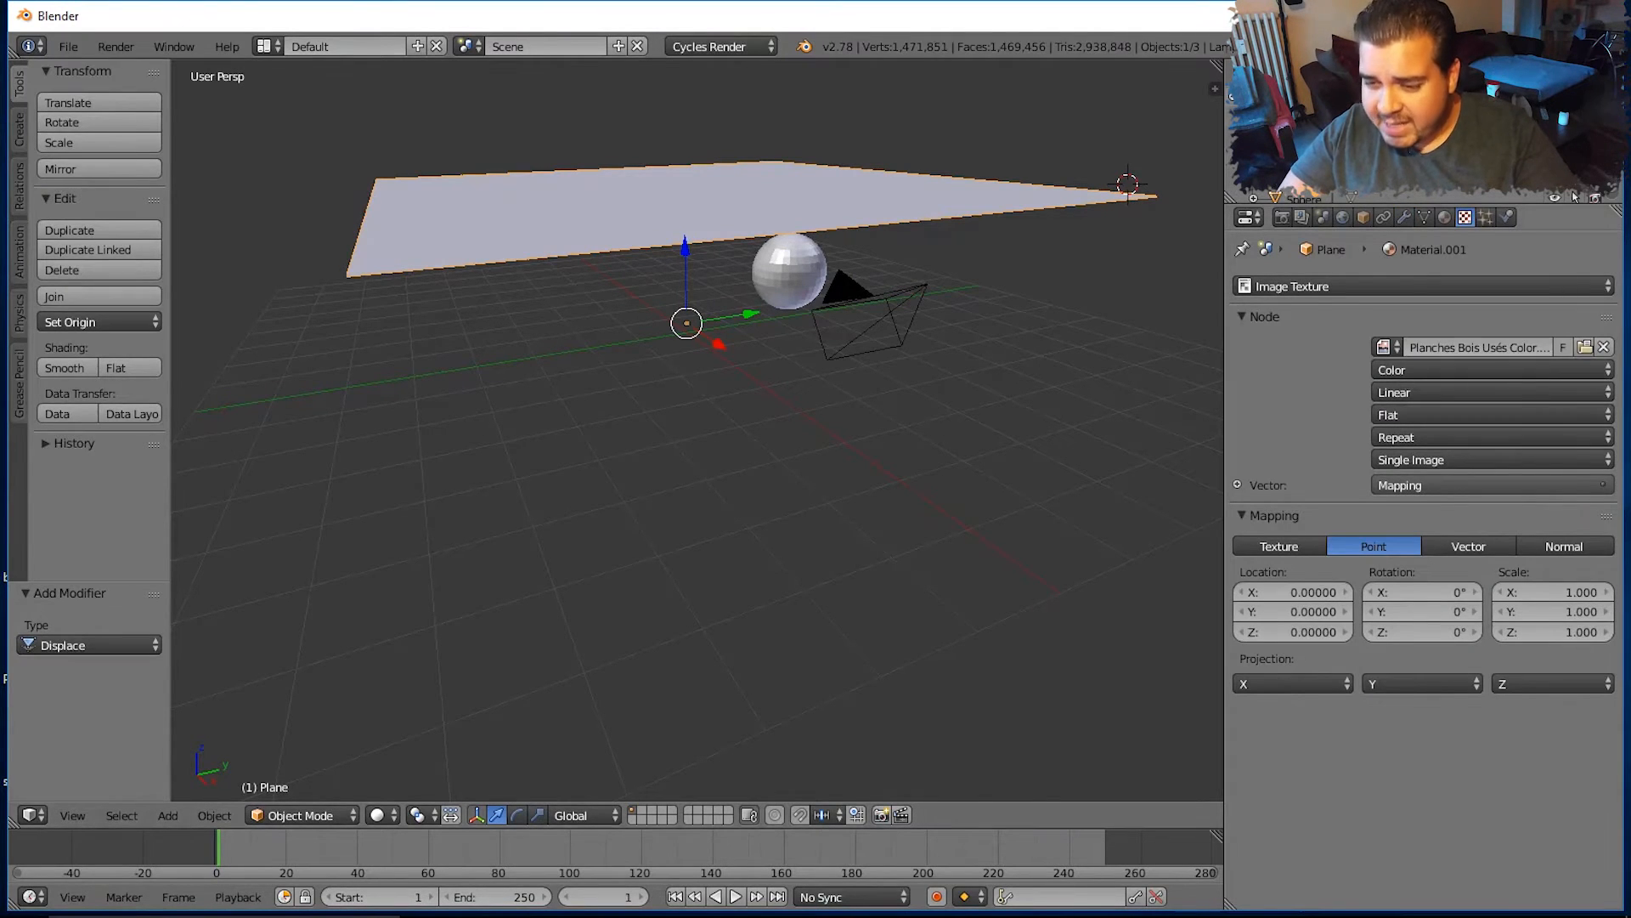
left_click(1575, 197)
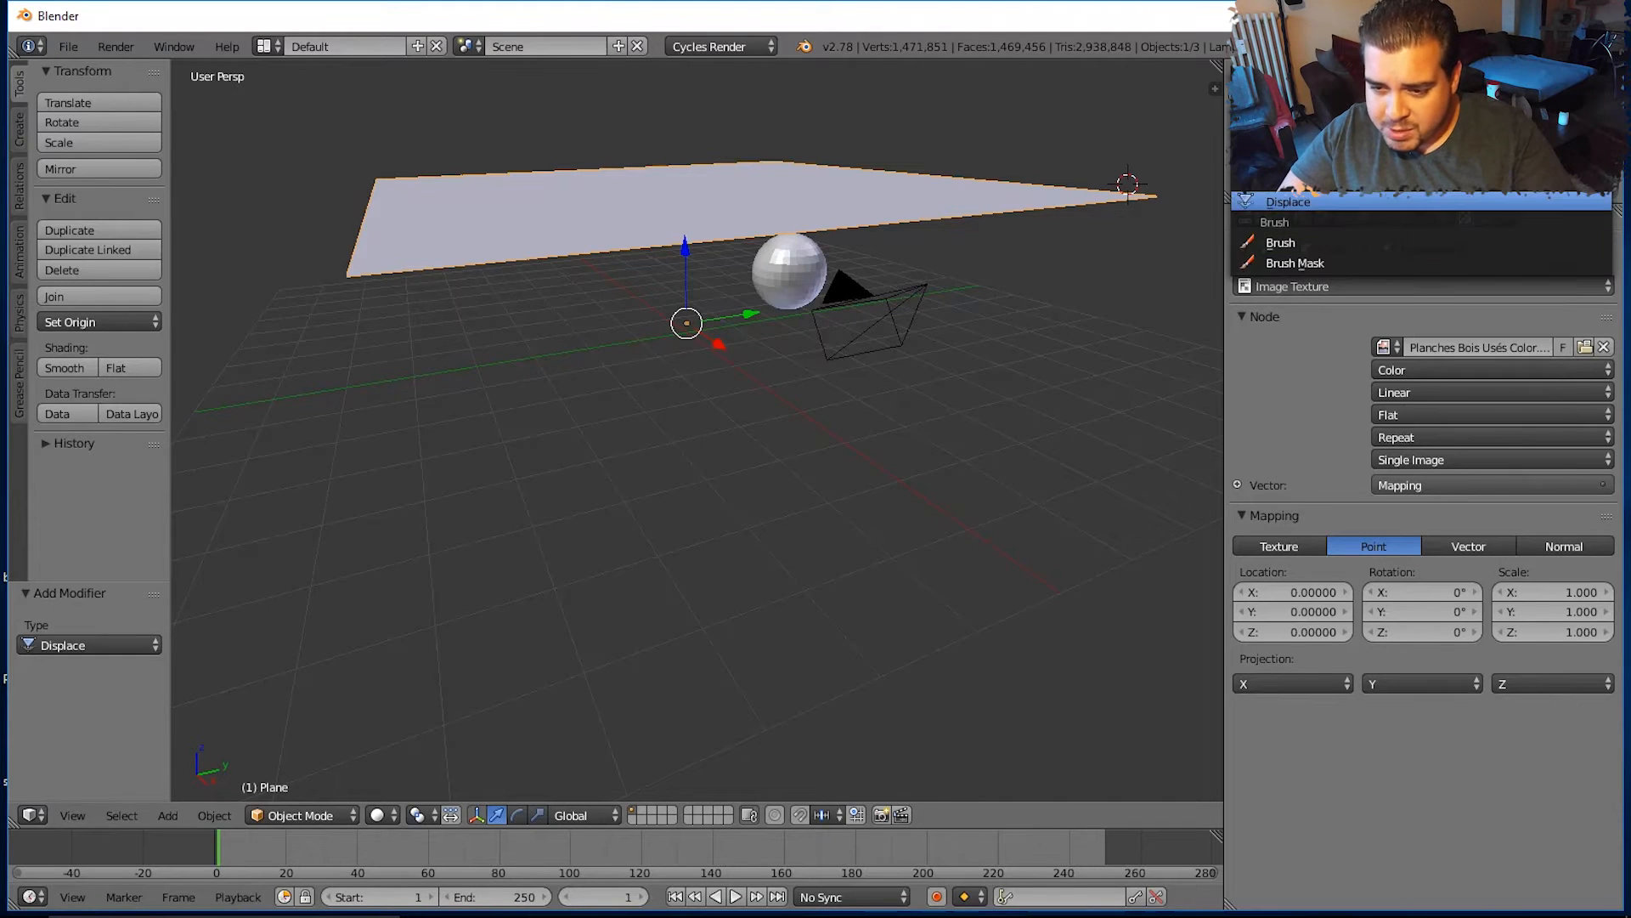
left_click(1574, 200)
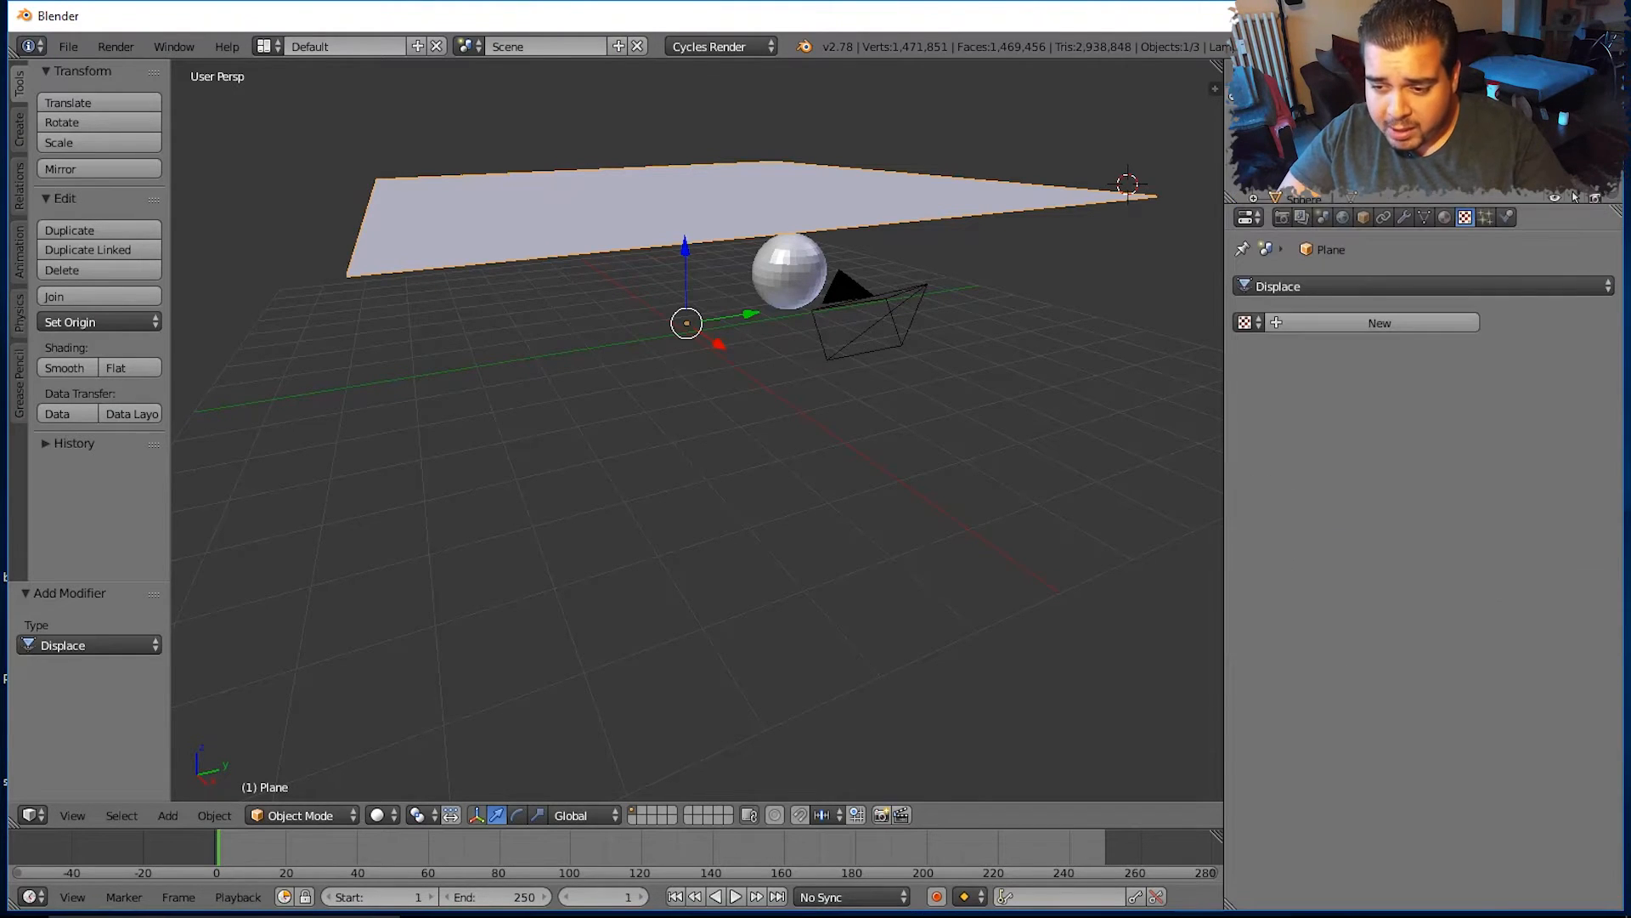
left_click(1379, 323)
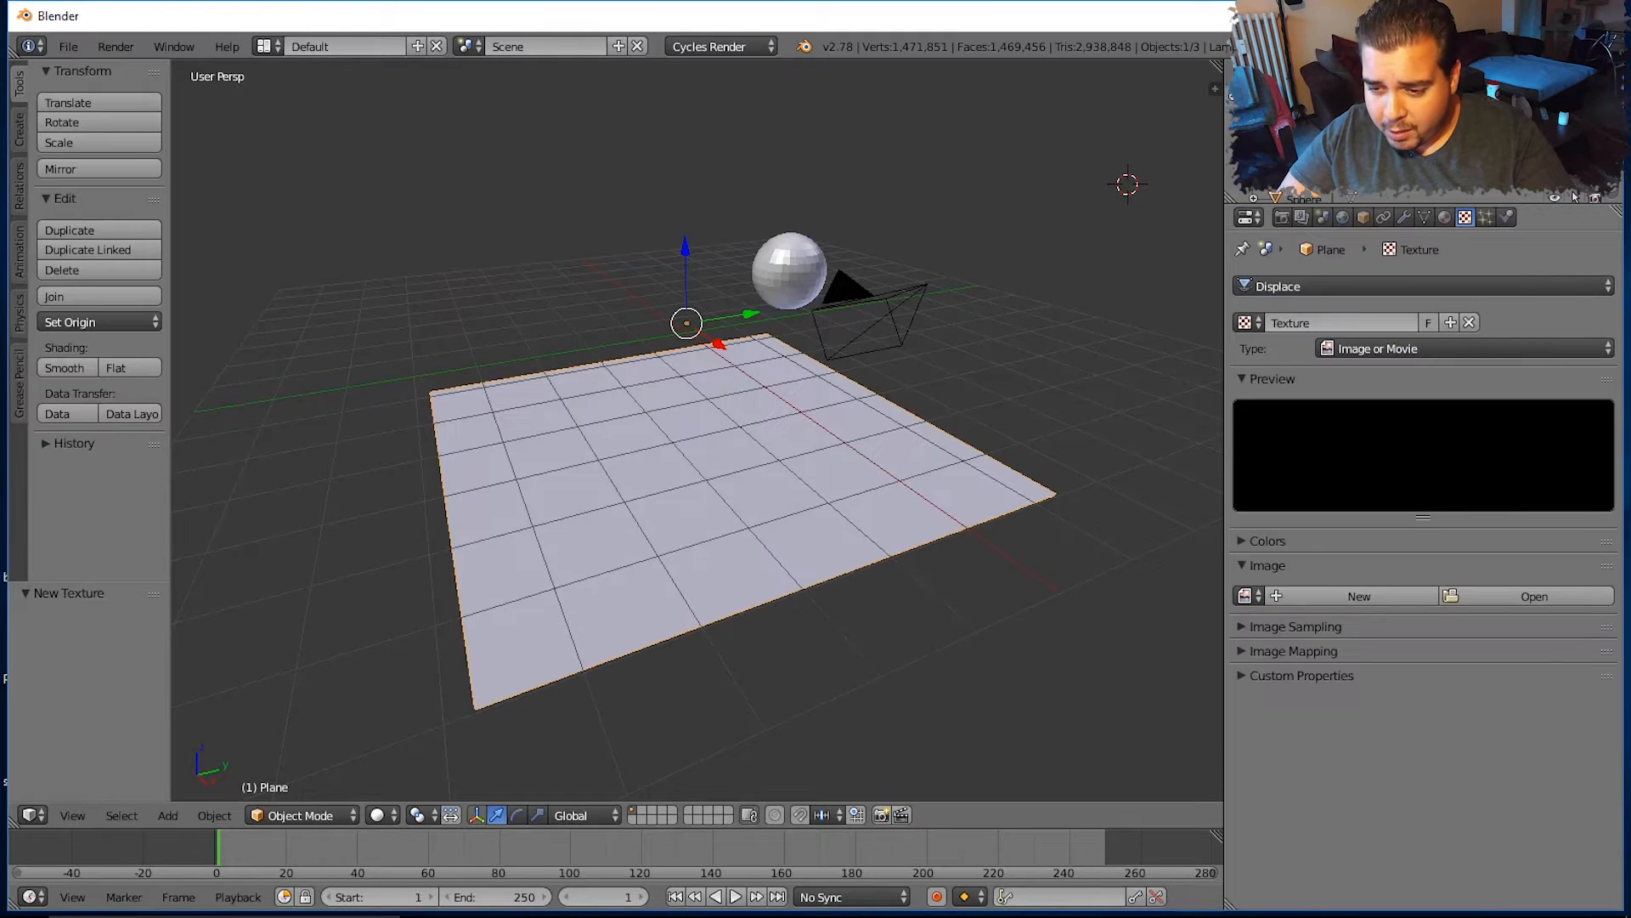
Load Planches Bois Usés Disp.jpg from the Textures Bois folder as the displacement texture's image
left_click(1535, 596)
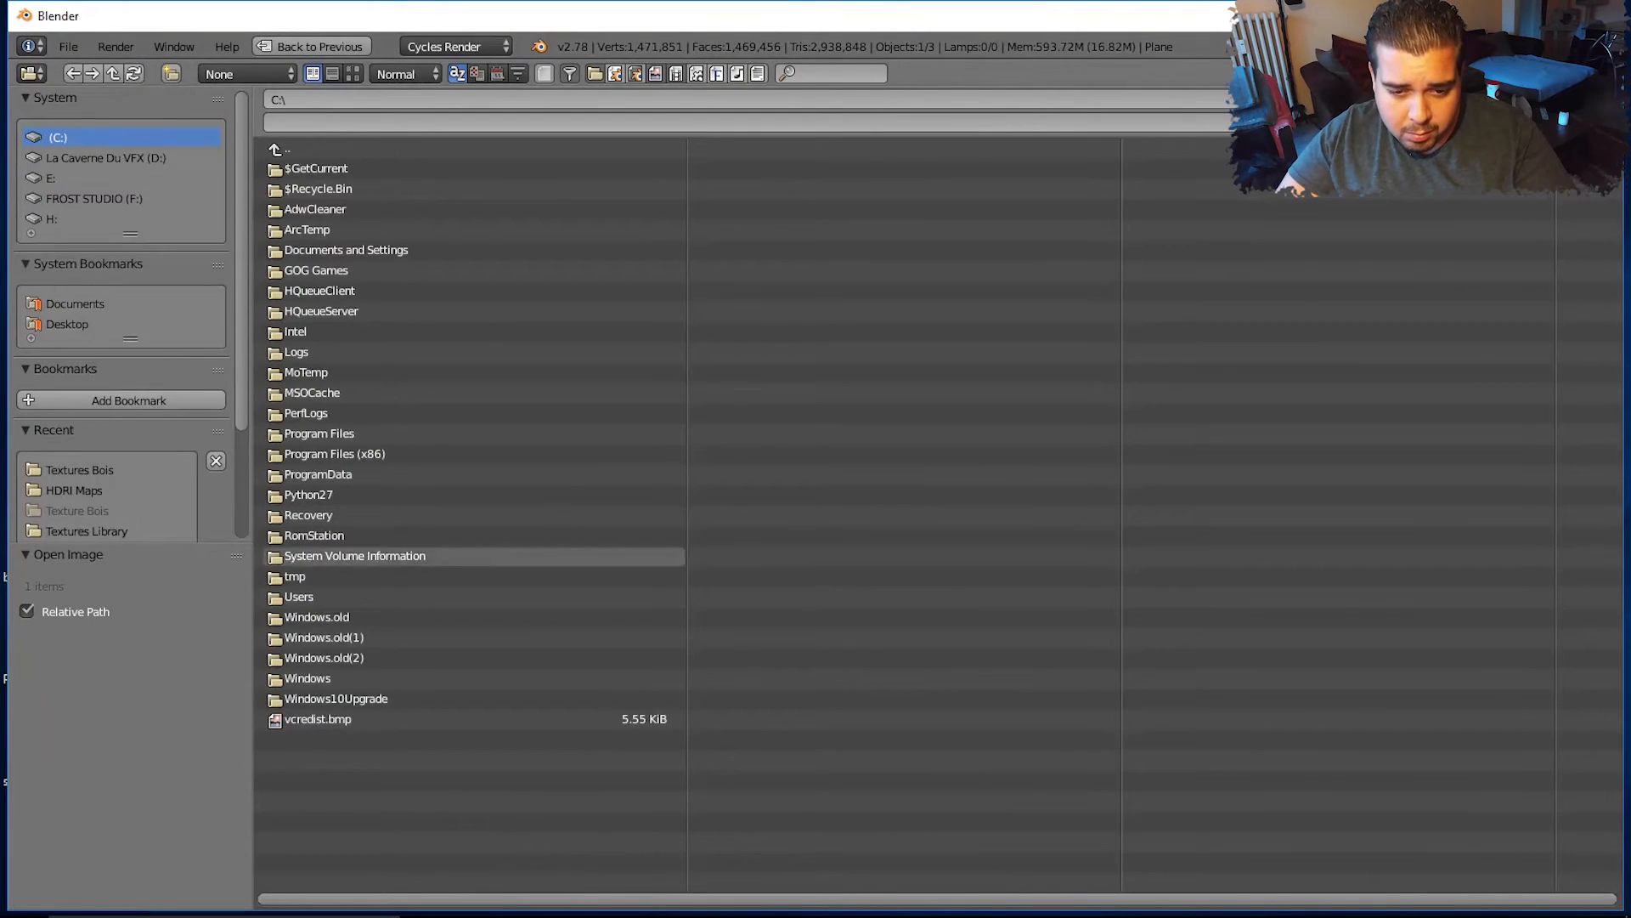
left_click(80, 470)
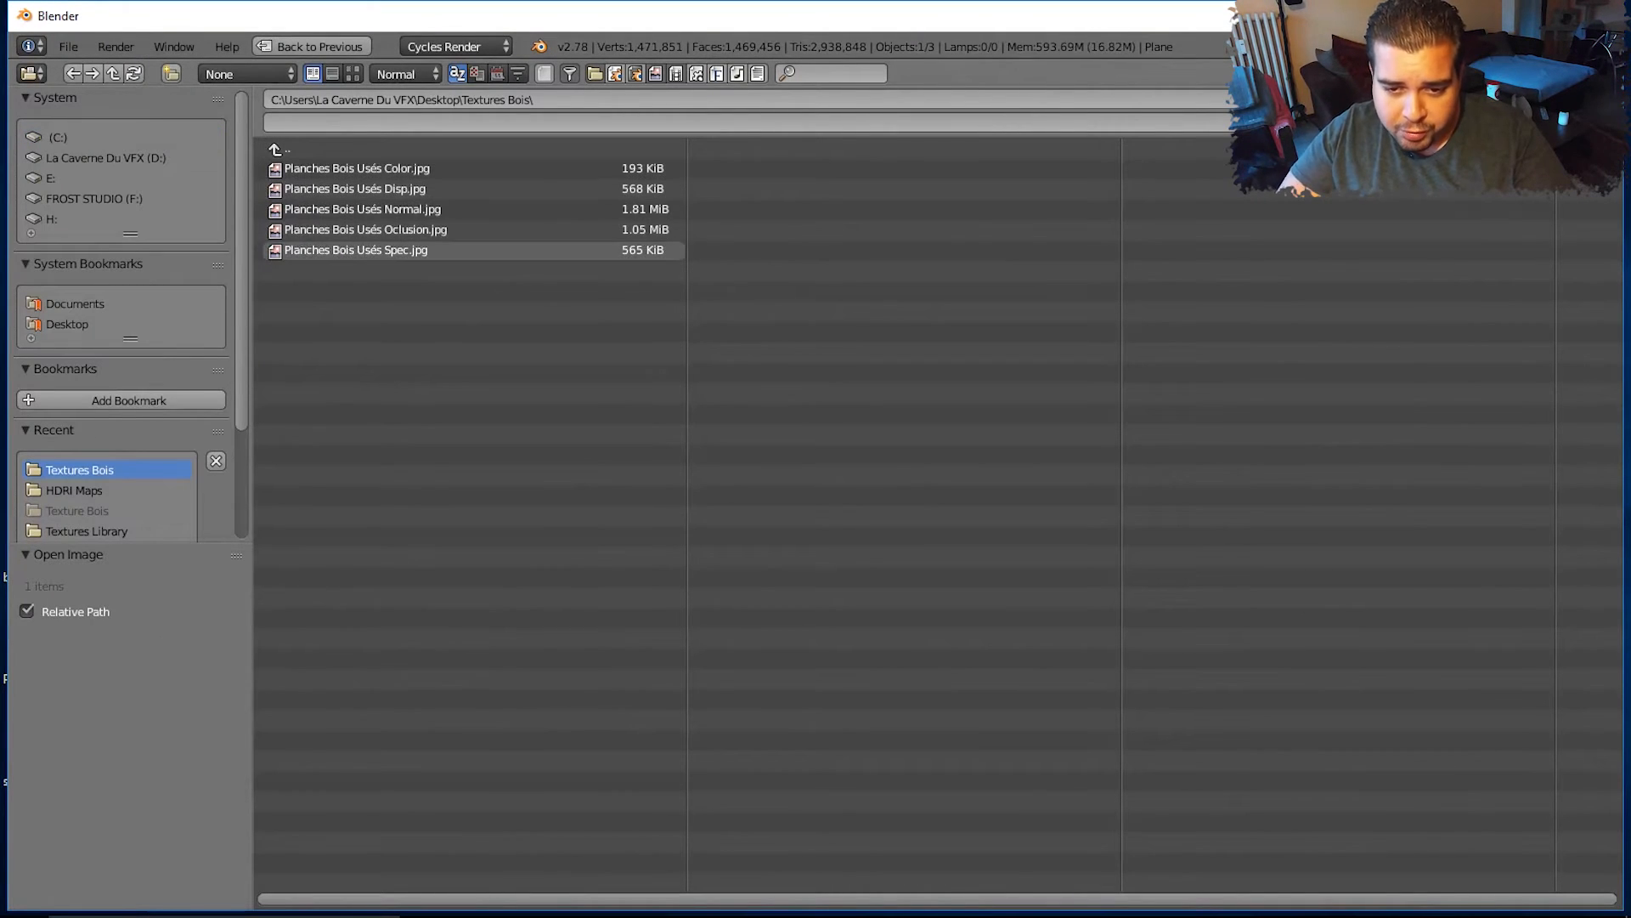
left_click(365, 190)
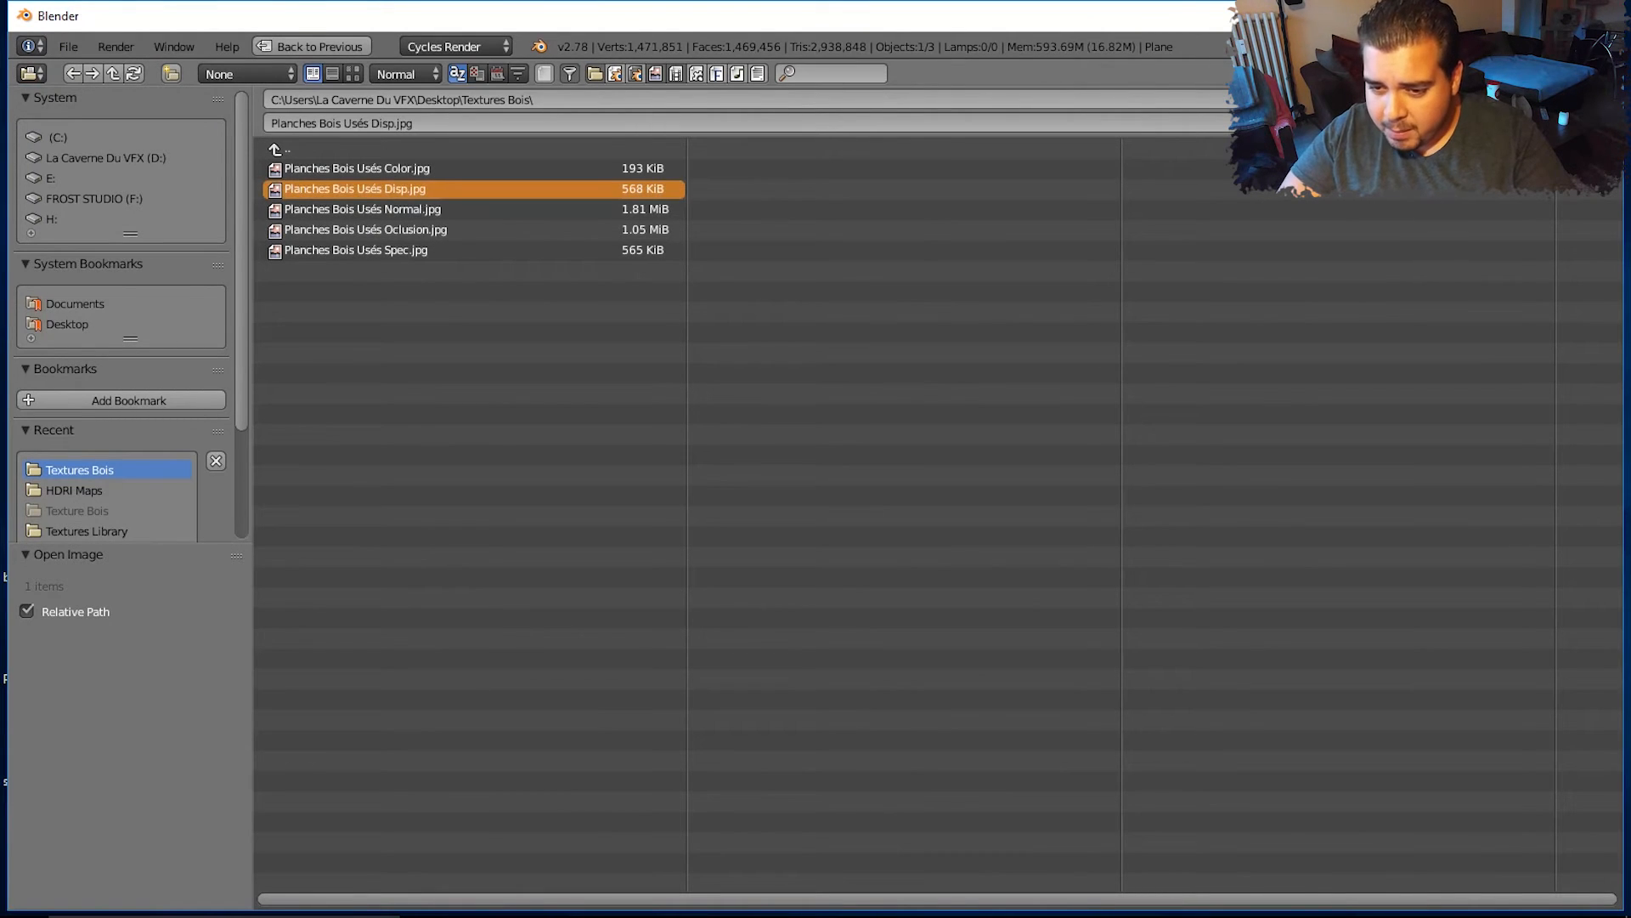
left_click(1566, 101)
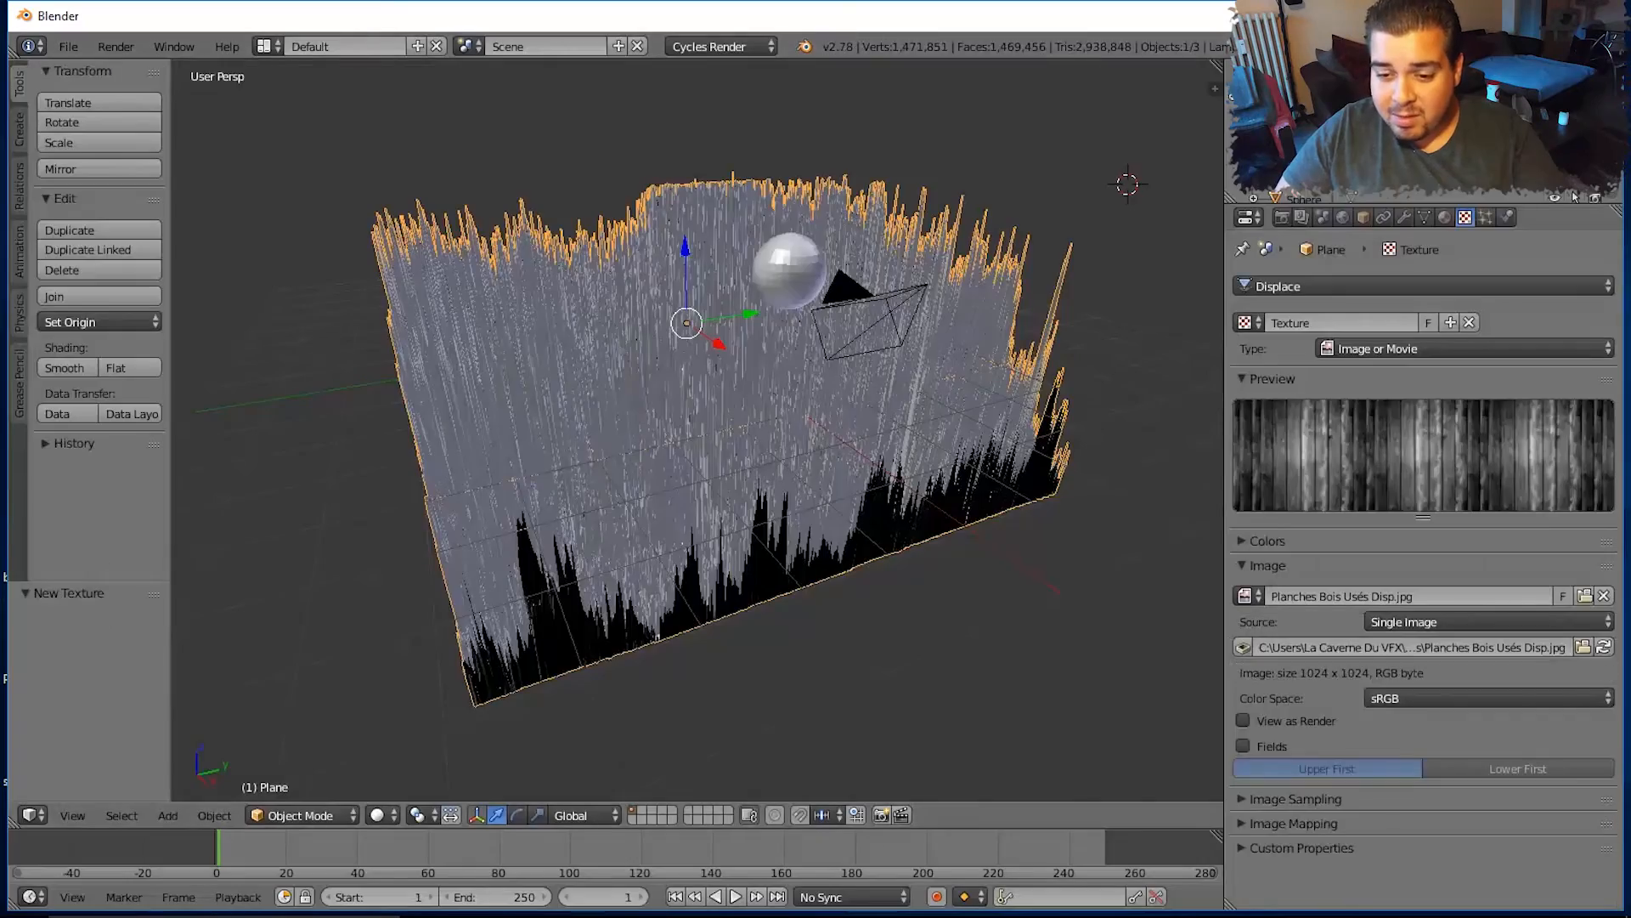
Inspect the extreme displacement from several angles, and set the Displace modifier's strength to 0.01
middle_click_drag(587, 476, 859, 361)
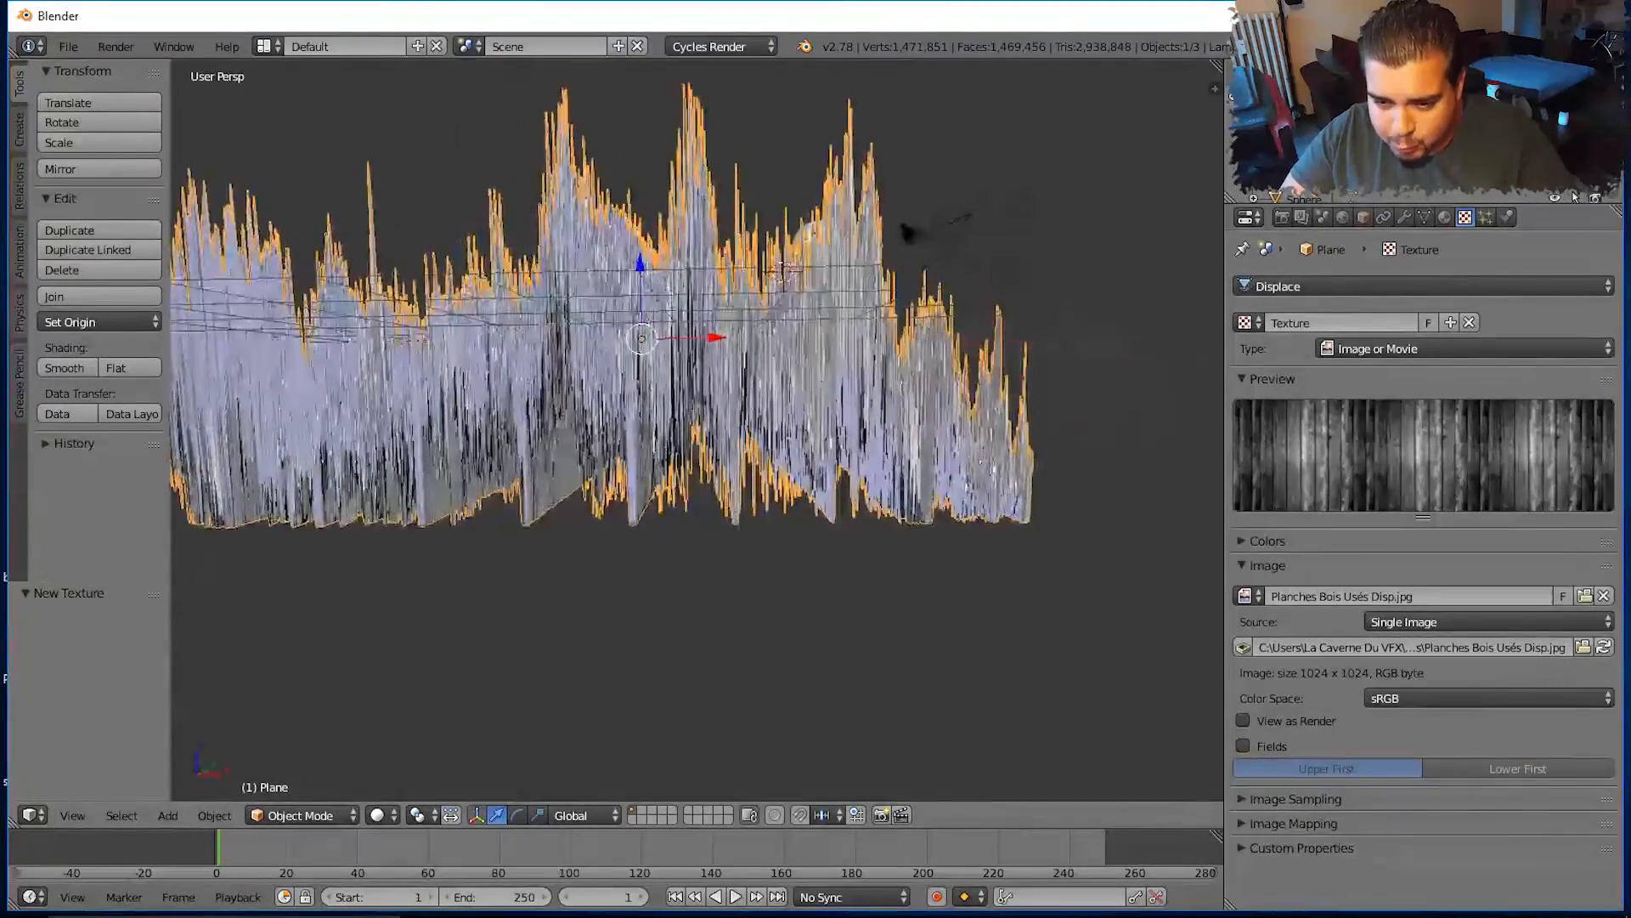
middle_click_drag(990, 468, 1003, 535)
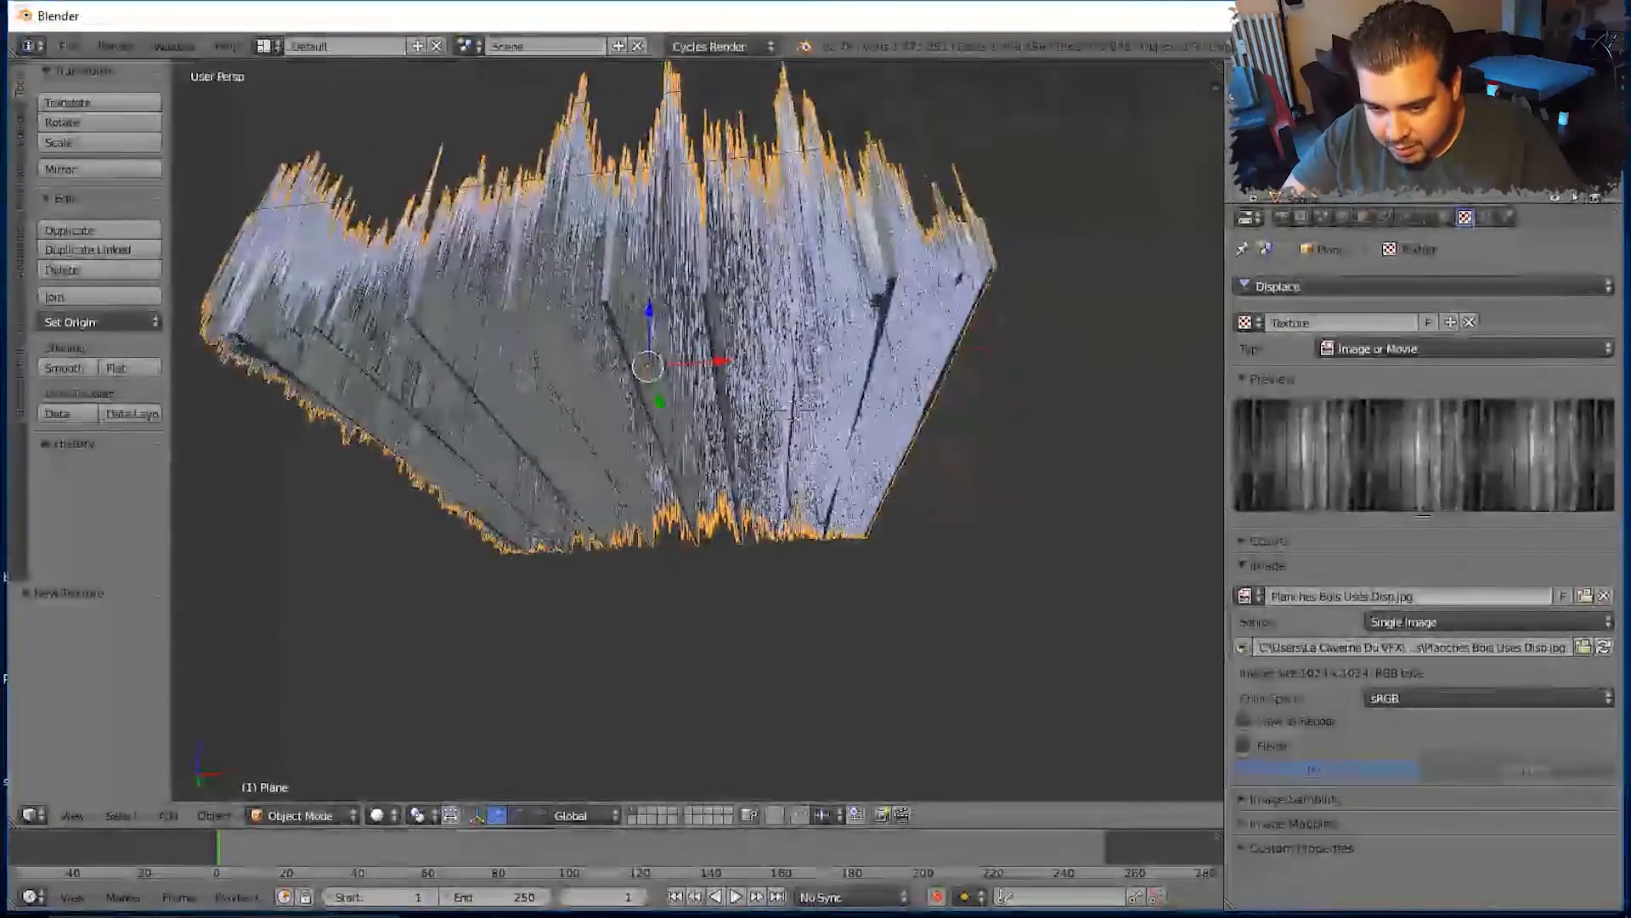
middle_click_drag(815, 204, 945, 262)
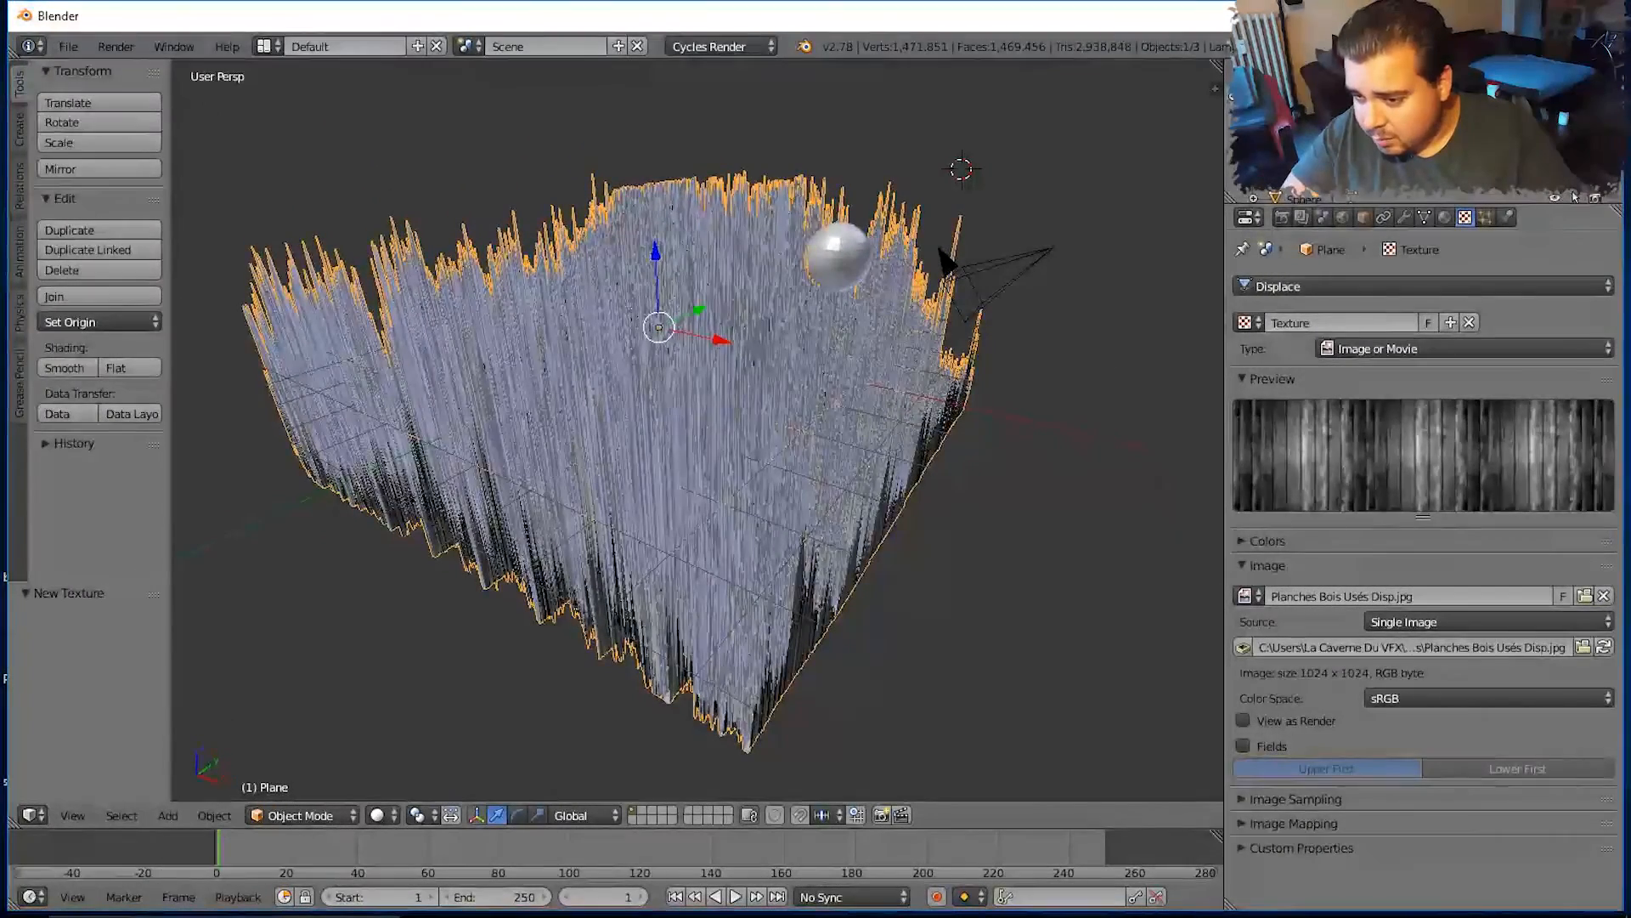
left_click(1404, 216)
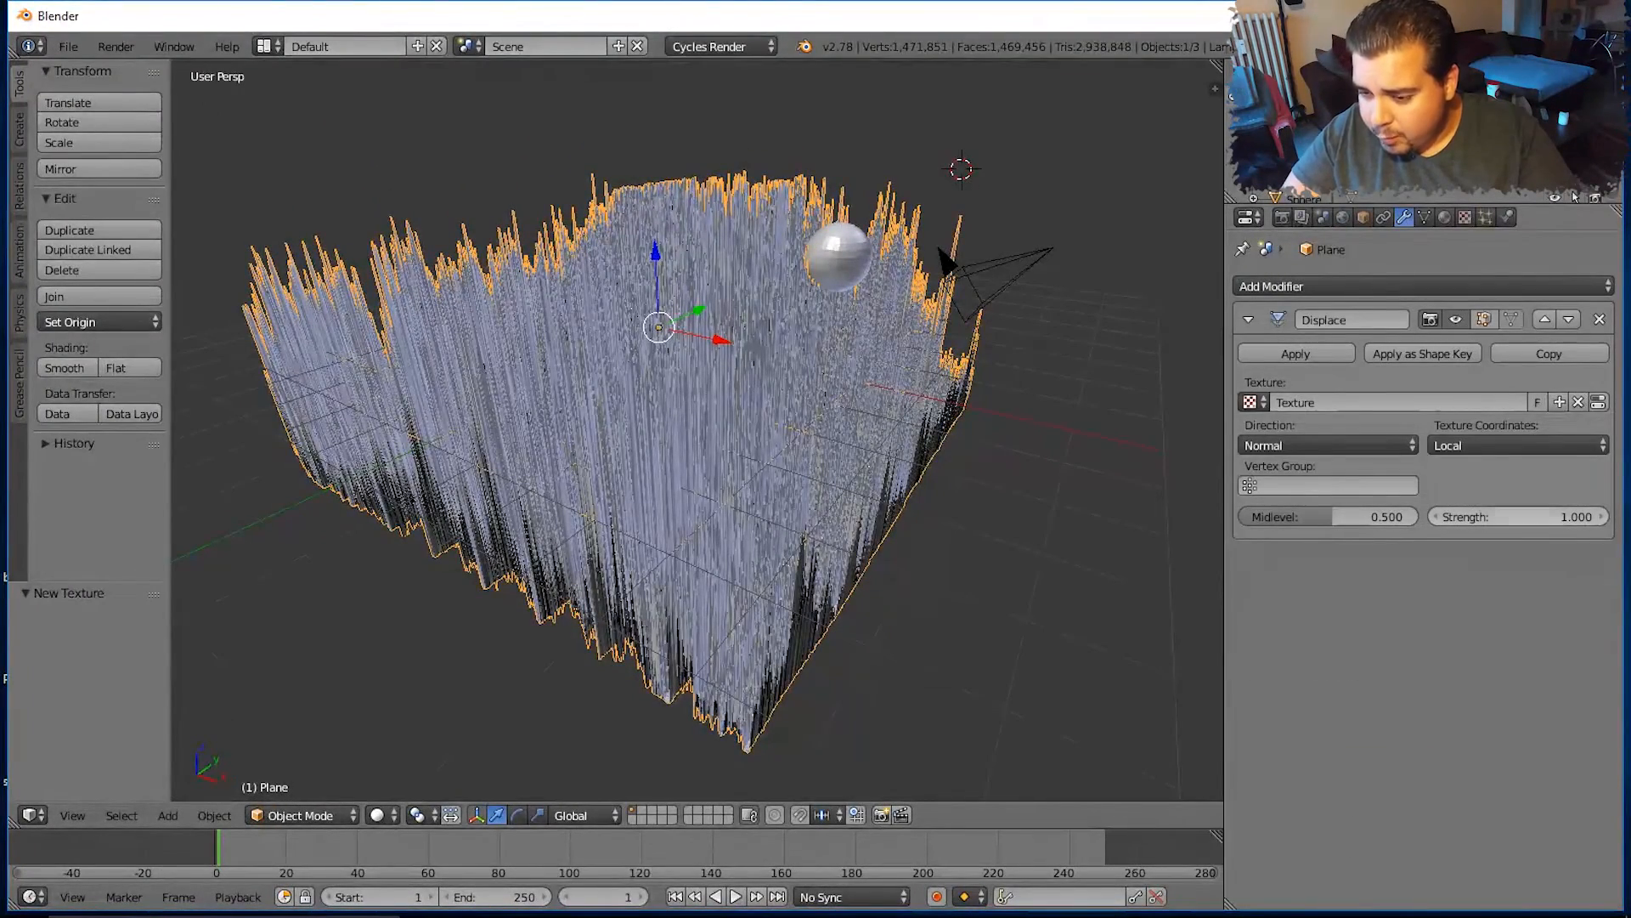
left_click(1518, 517)
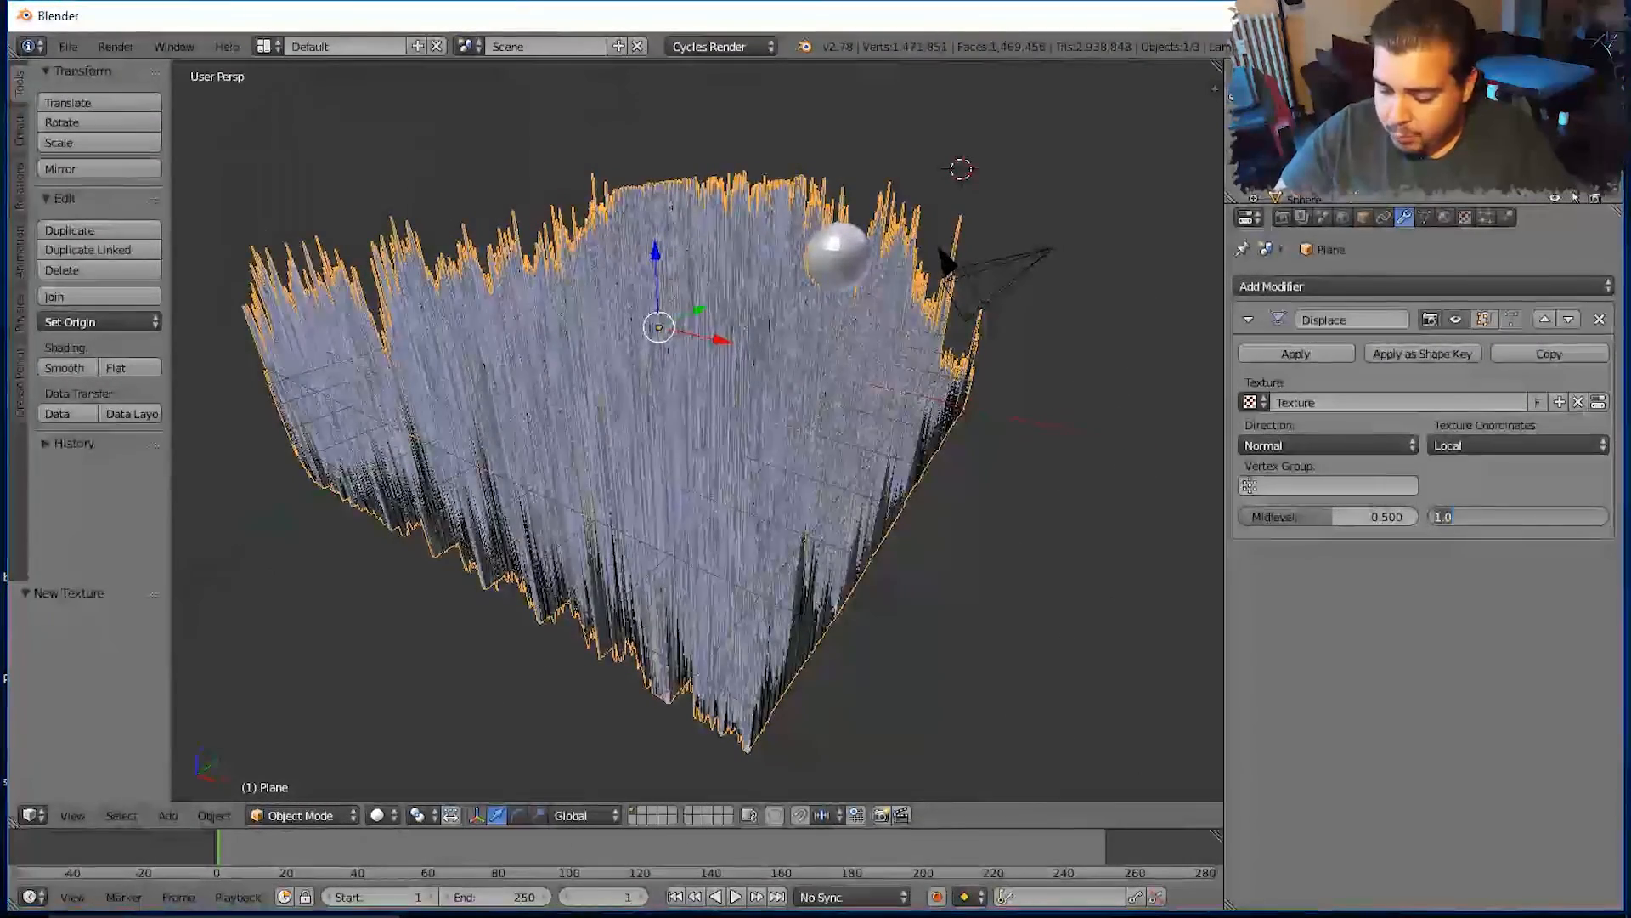
type("0")
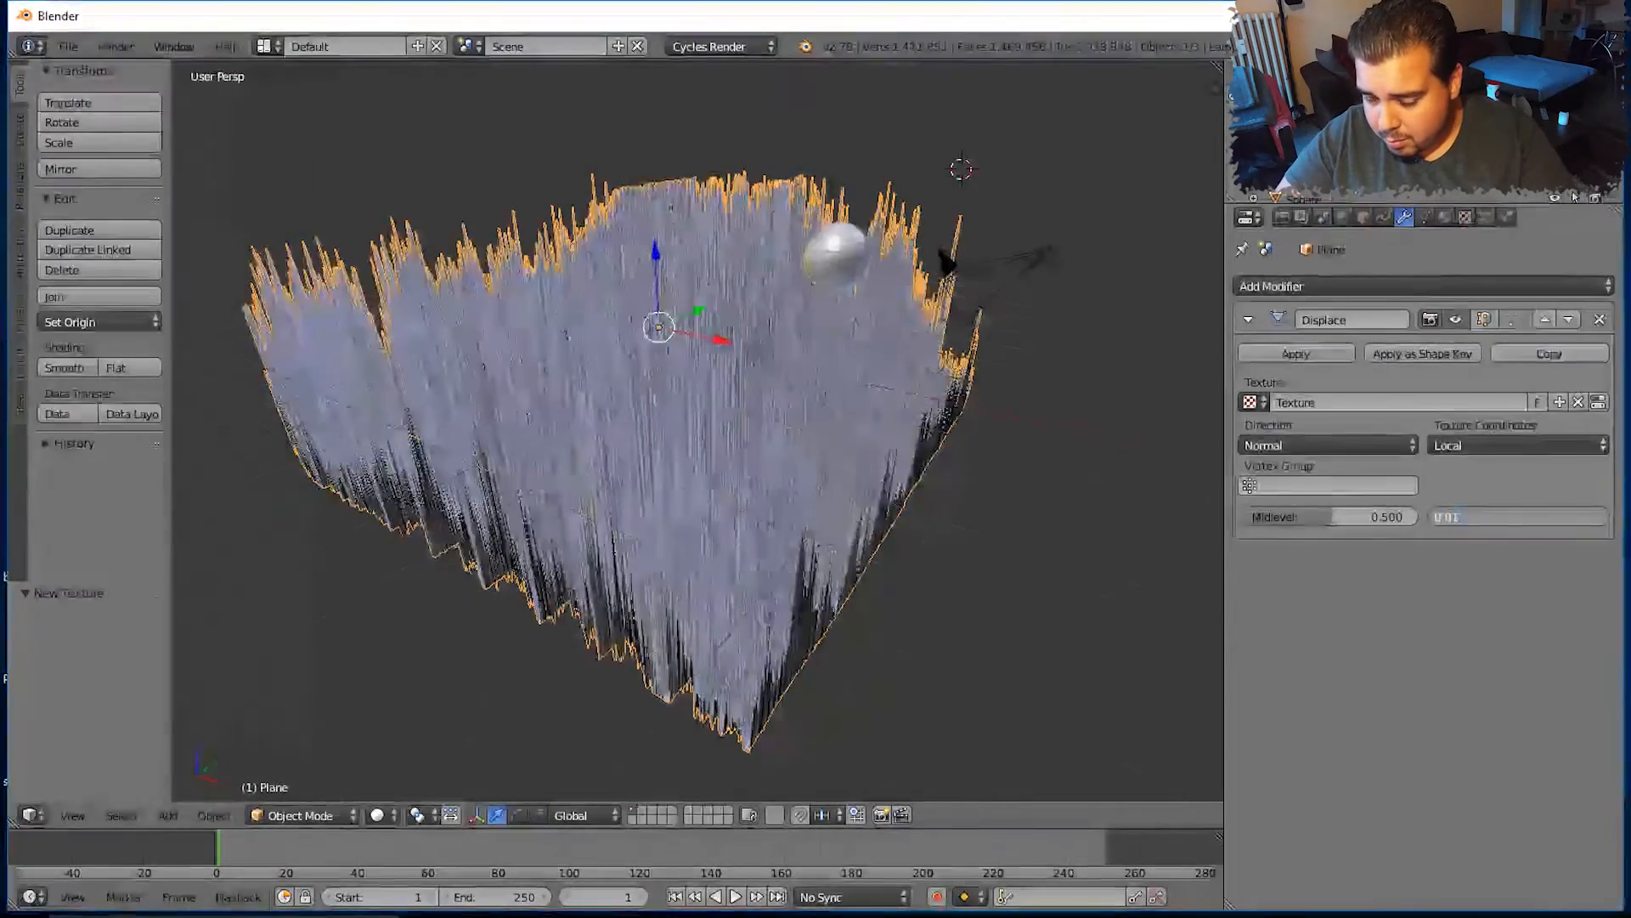
key("Return")
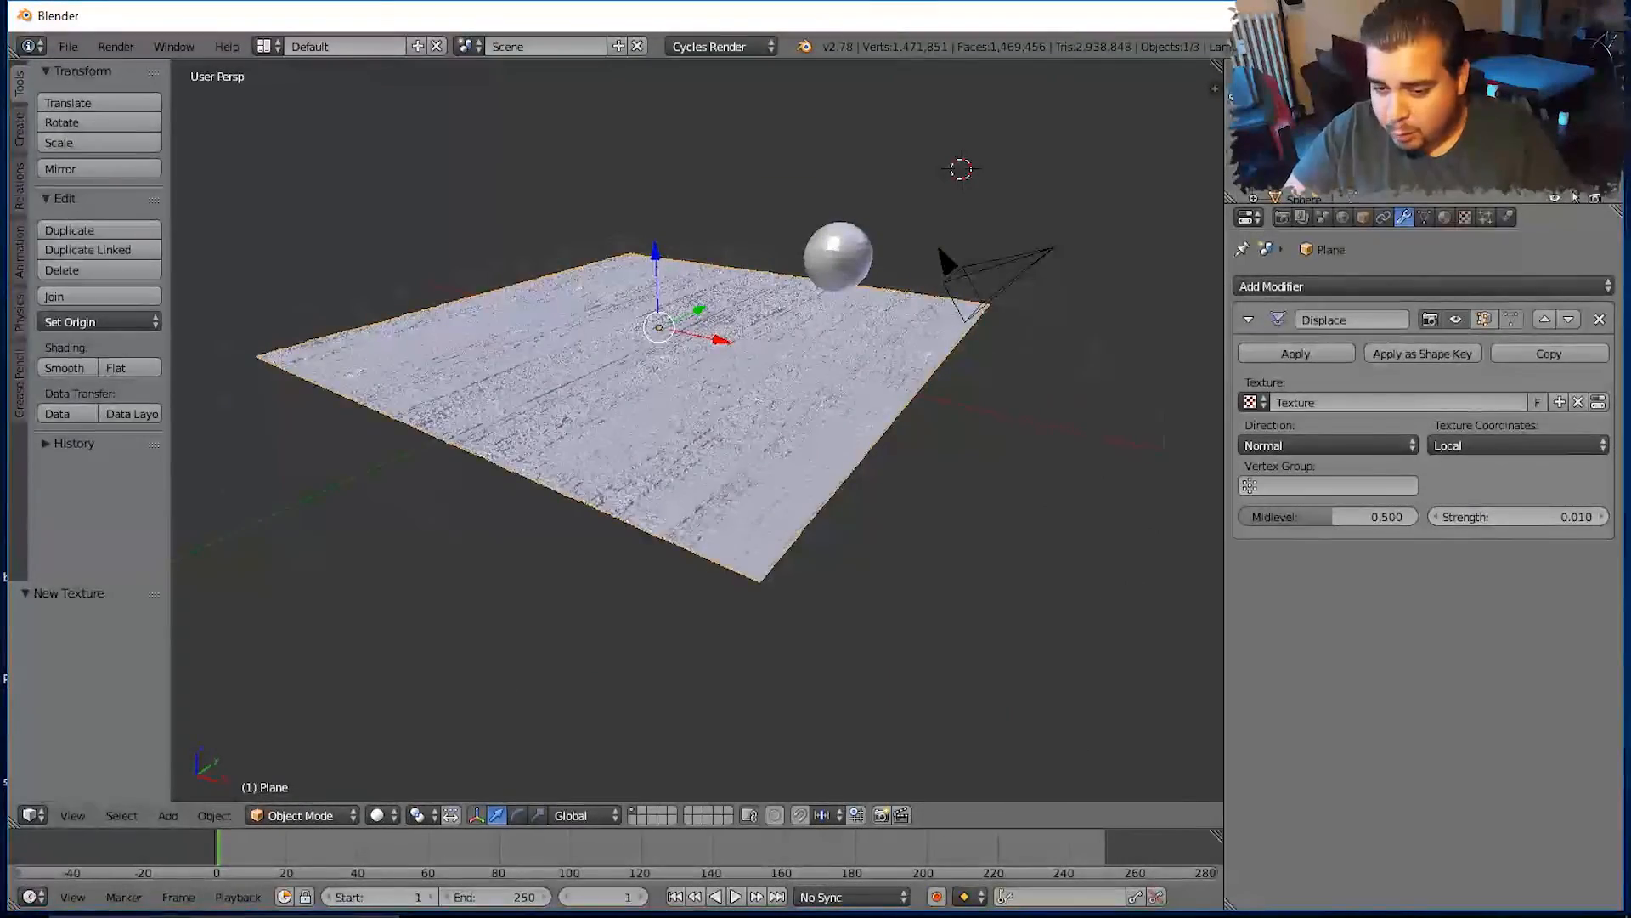
Inspect the displaced wood relief up close and apply smooth shading to the plane
scroll(697, 429, "up", 2)
scroll(697, 429, "up", 5)
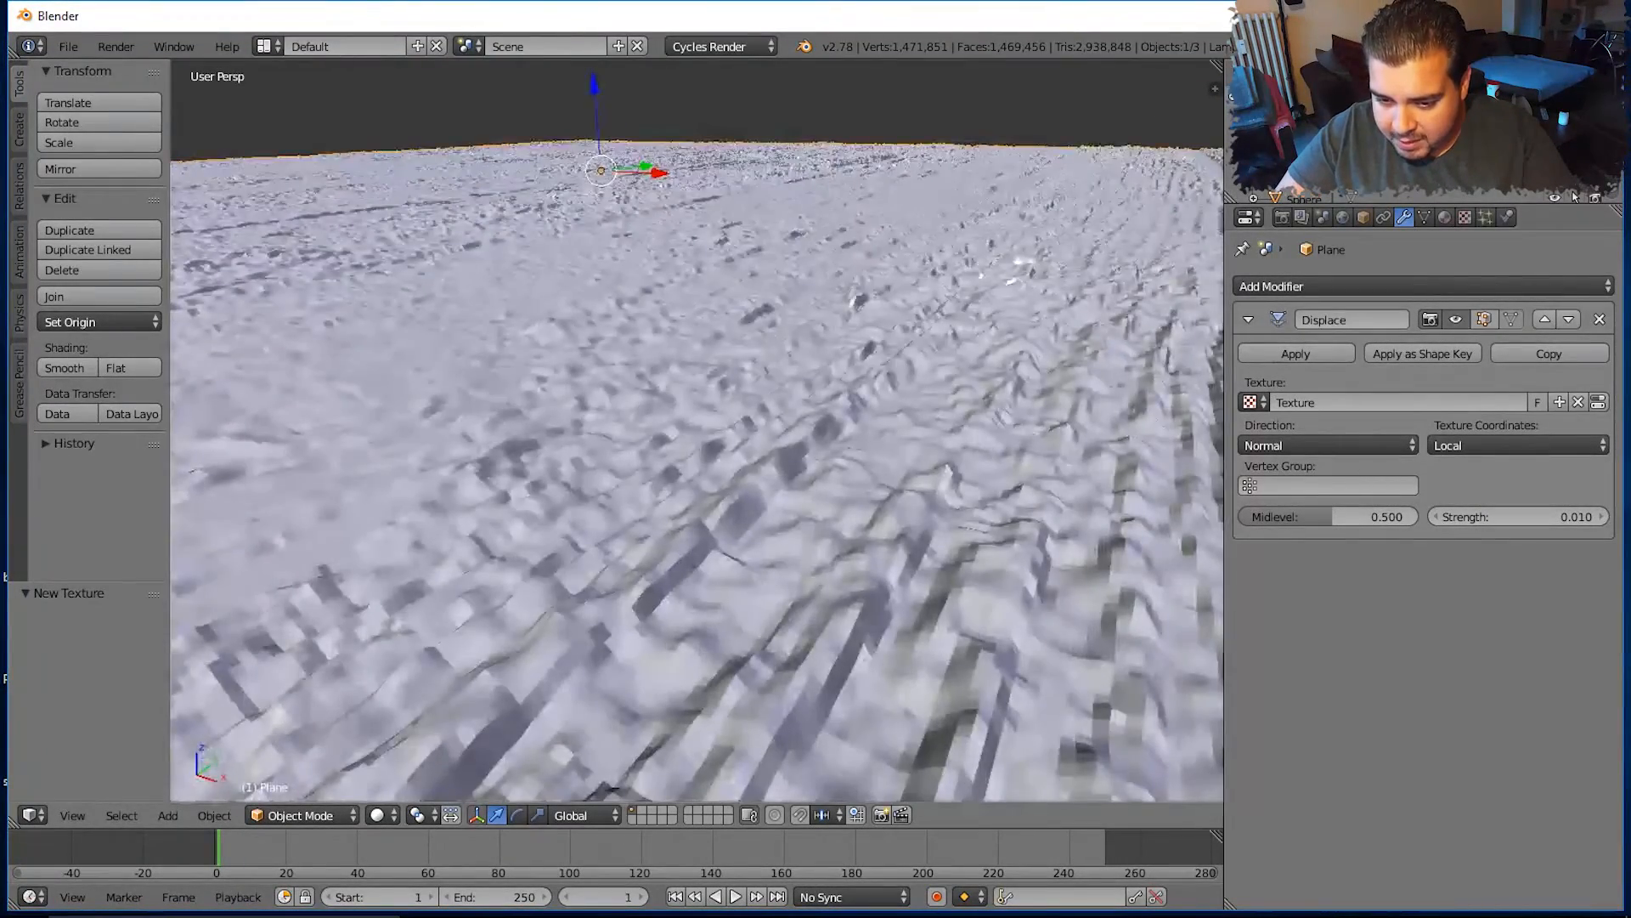
scroll(697, 429, "down", 5)
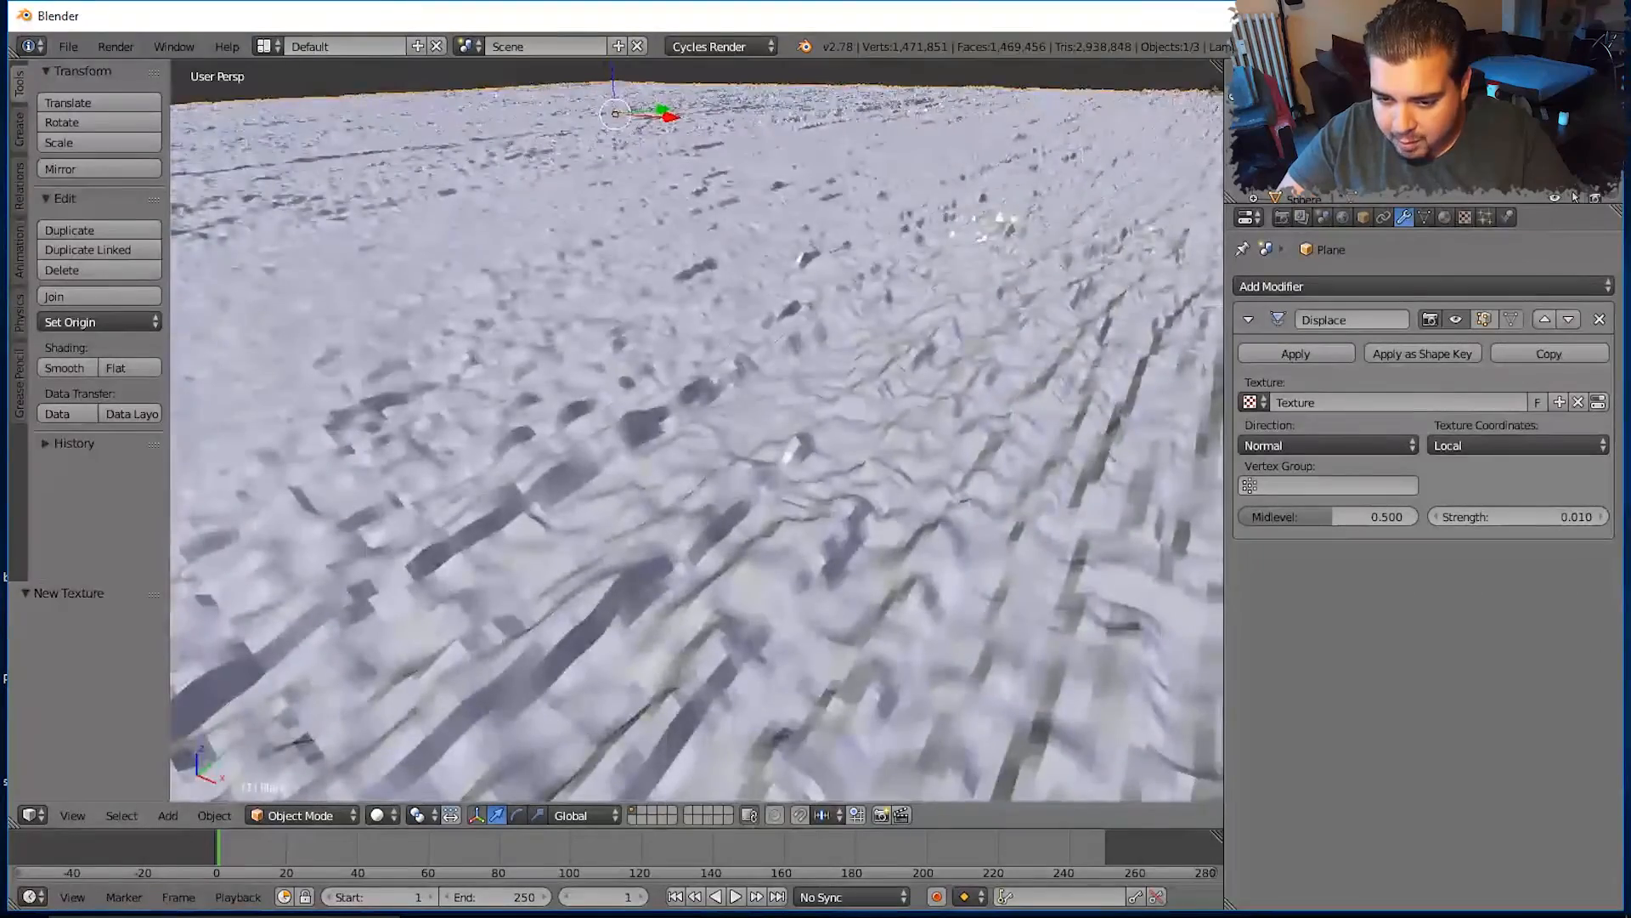
middle_click_drag(696, 429, 783, 221, "shift")
scroll(697, 429, "up", 1)
scroll(696, 429, "down", 1)
middle_click_drag(697, 429, 1171, 344, "shift")
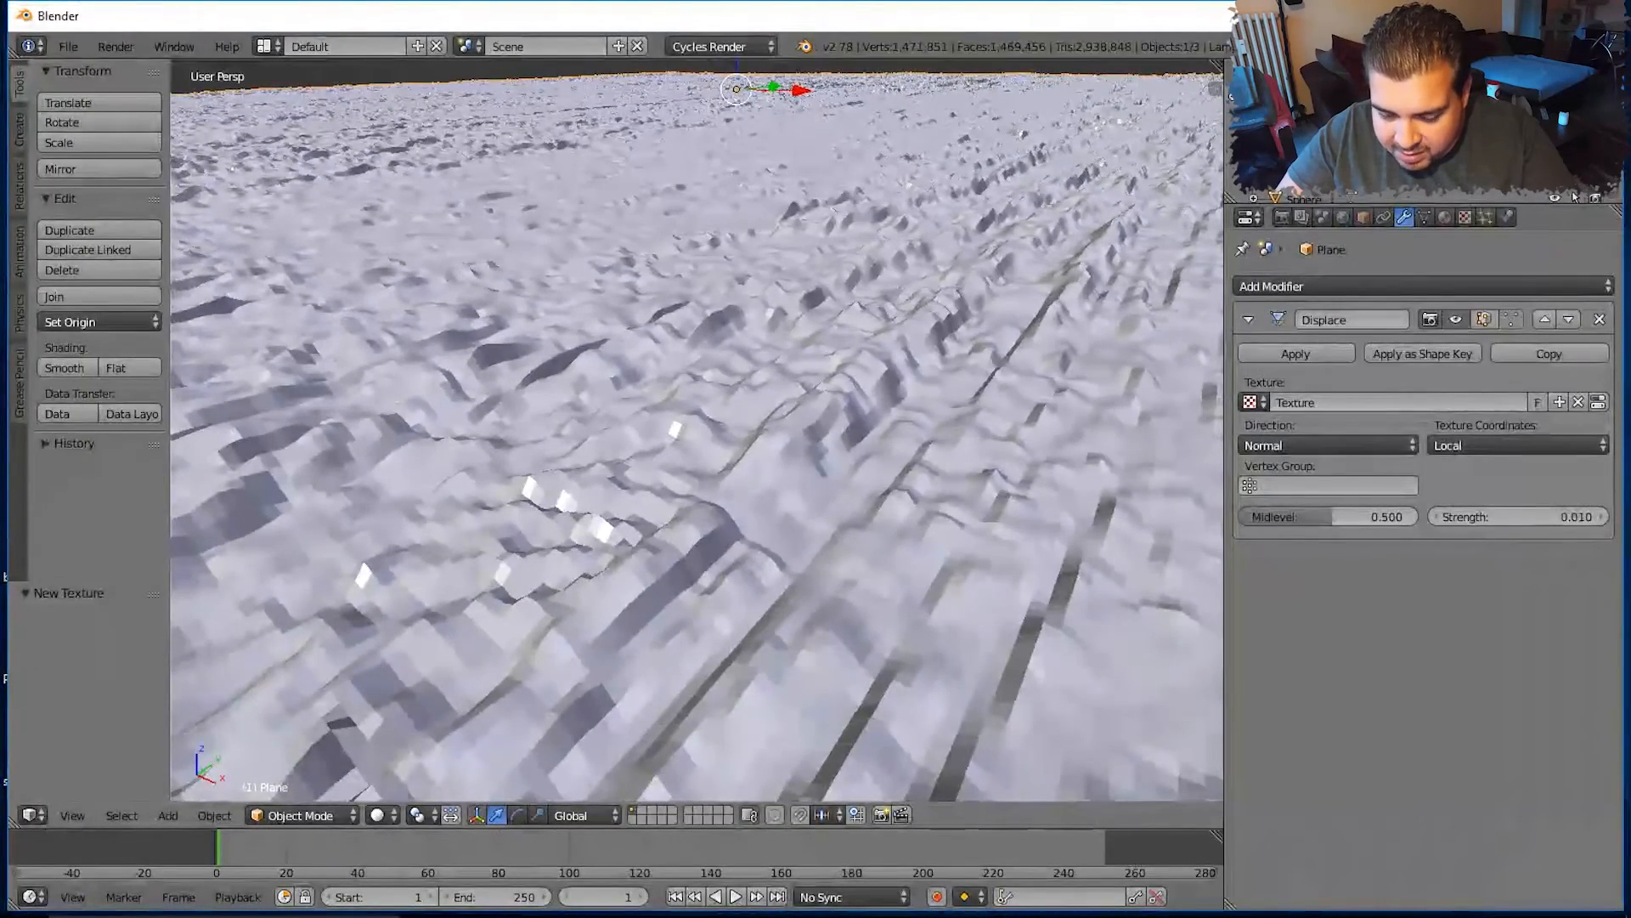
middle_click_drag(798, 501, 497, 306, "shift")
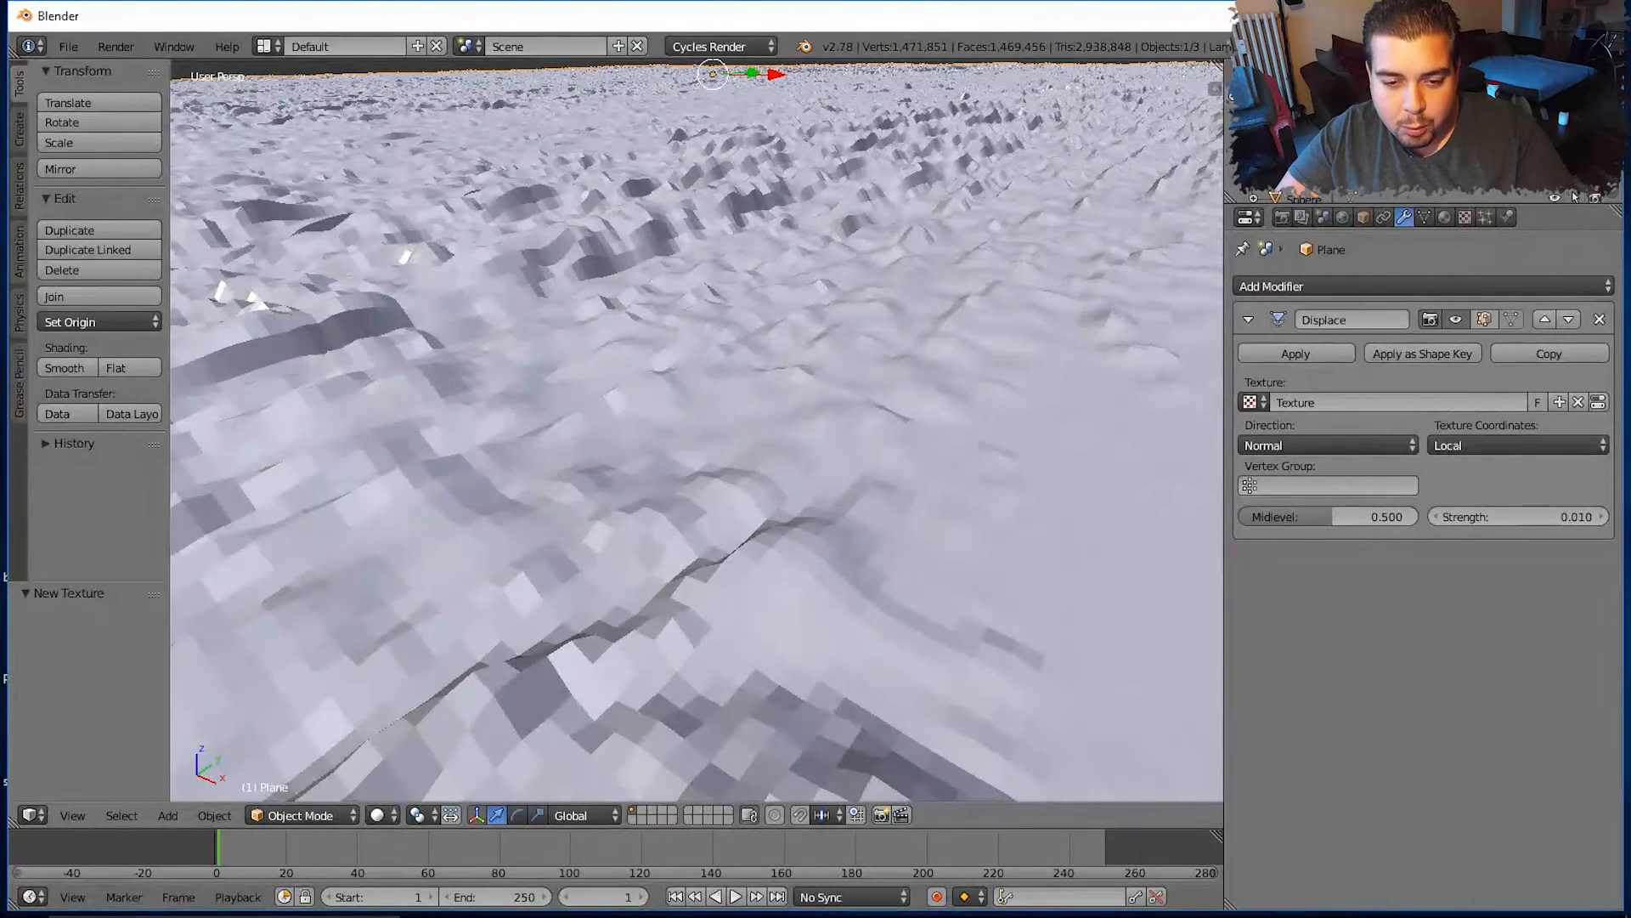
left_click(65, 368)
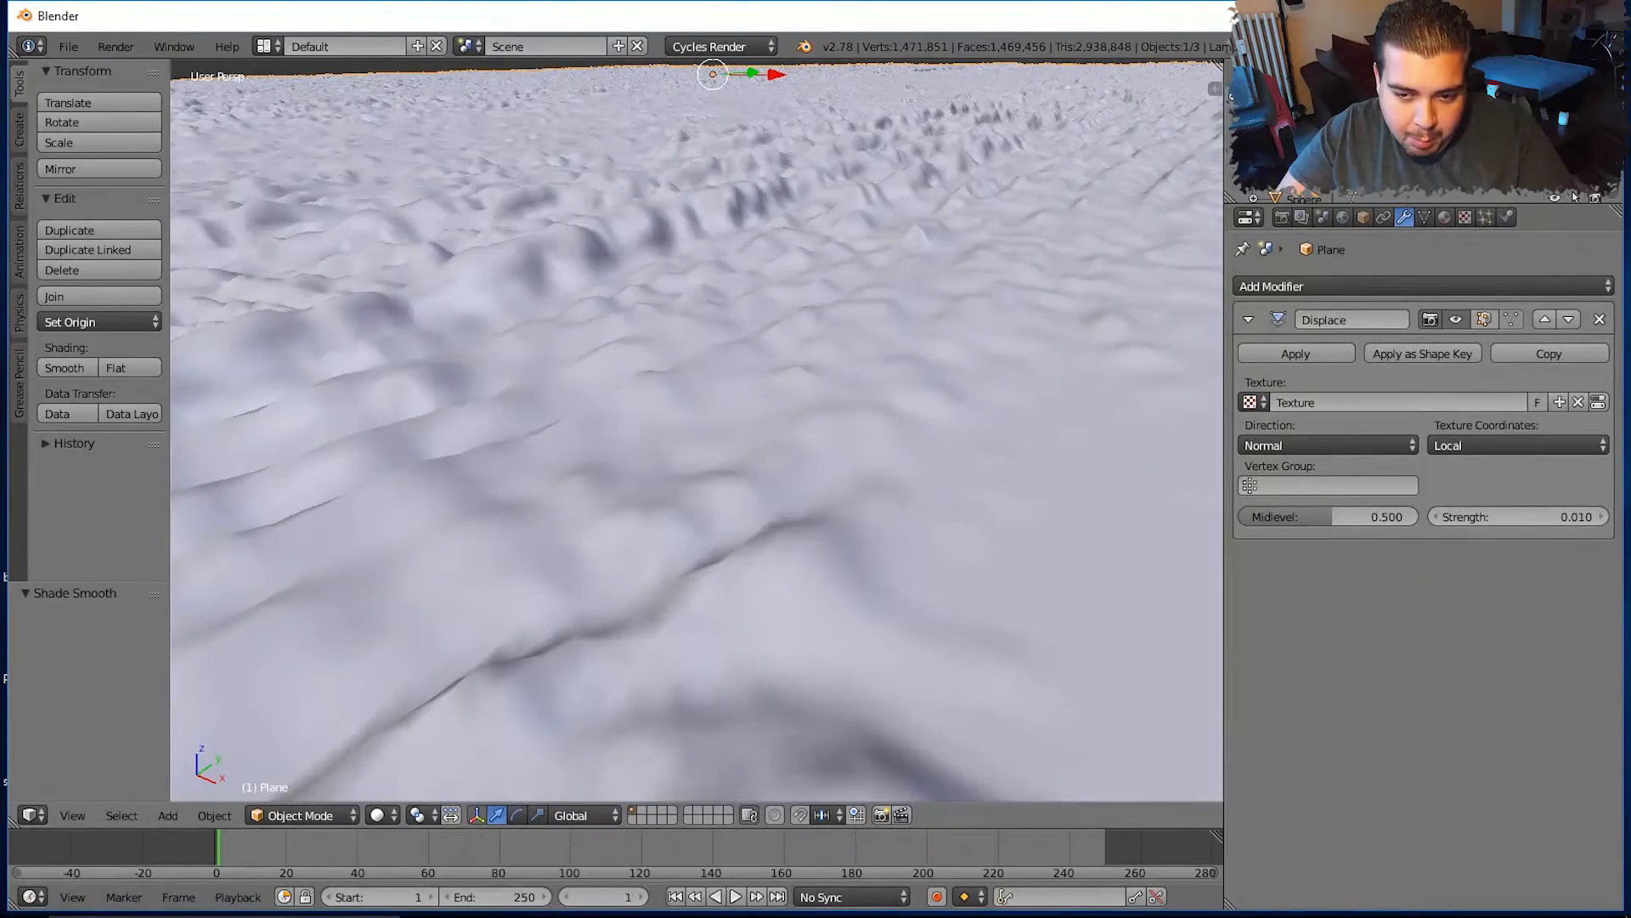
Check the smoothed relief from near and far, and reduce the Displace modifier's strength to 0.005
middle_click_drag(629, 442, 408, 433, "shift")
scroll(519, 412, "down", 7)
scroll(485, 438, "up", 7)
scroll(485, 437, "down", 7)
left_click(1519, 516)
type("0.005")
key("Return")
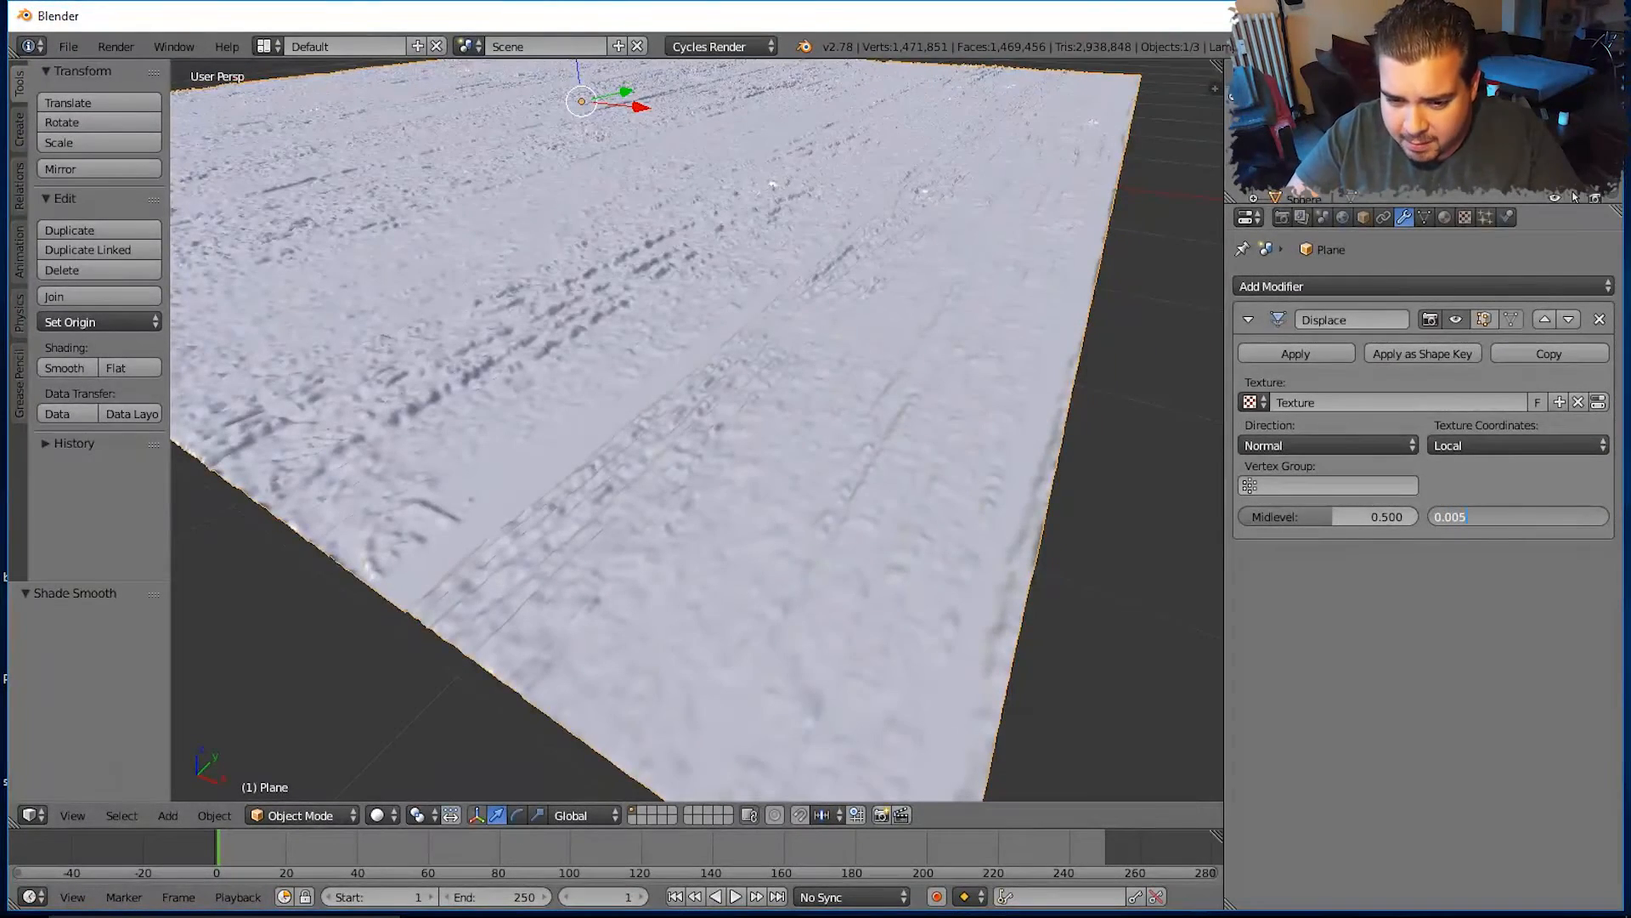
key("Return")
View the plane through the camera and switch the viewport shading to Rendered
mouse_move(696, 441)
middle_mouse_down()
mouse_move(697, 366)
mouse_move(710, 458)
mouse_move(718, 429)
middle_mouse_up()
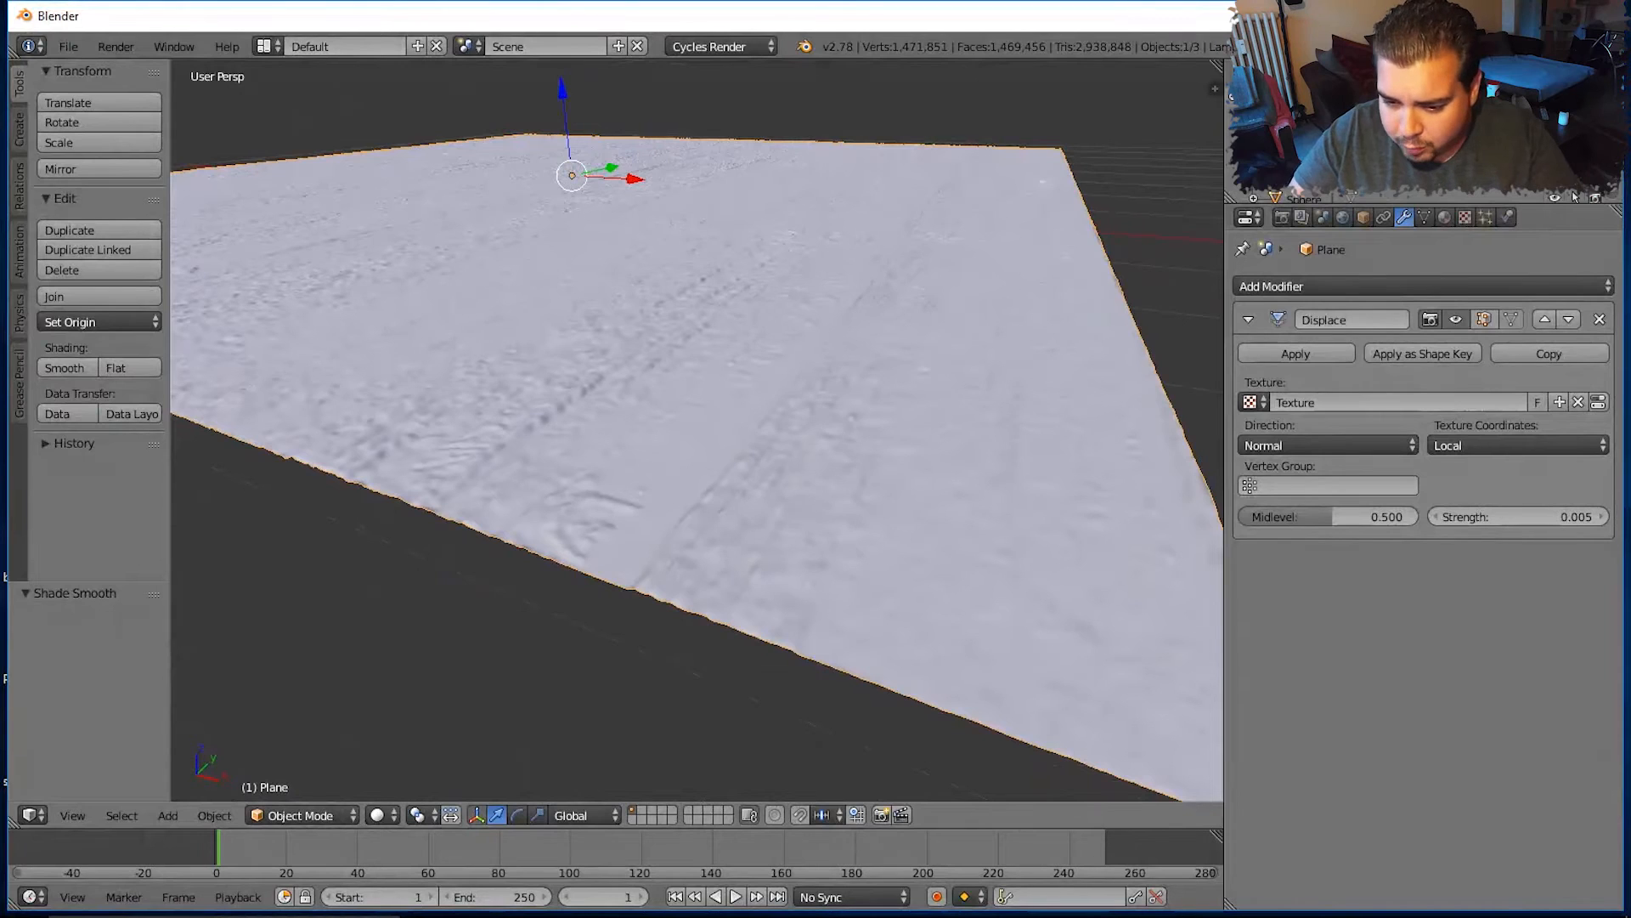
key("KP_0")
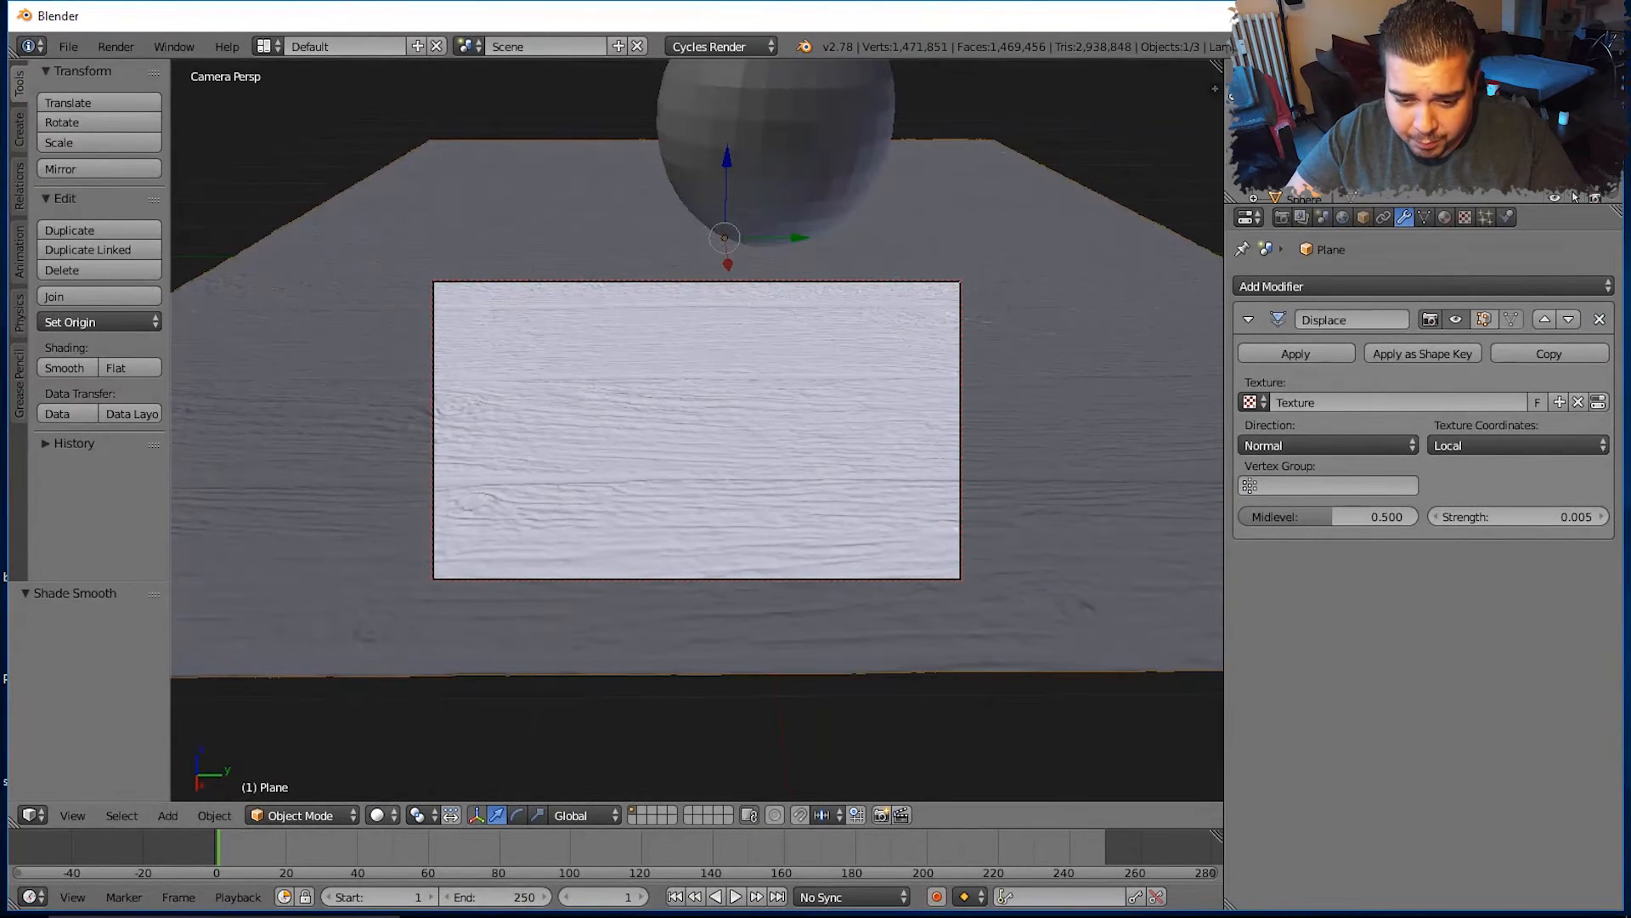
left_click(377, 815)
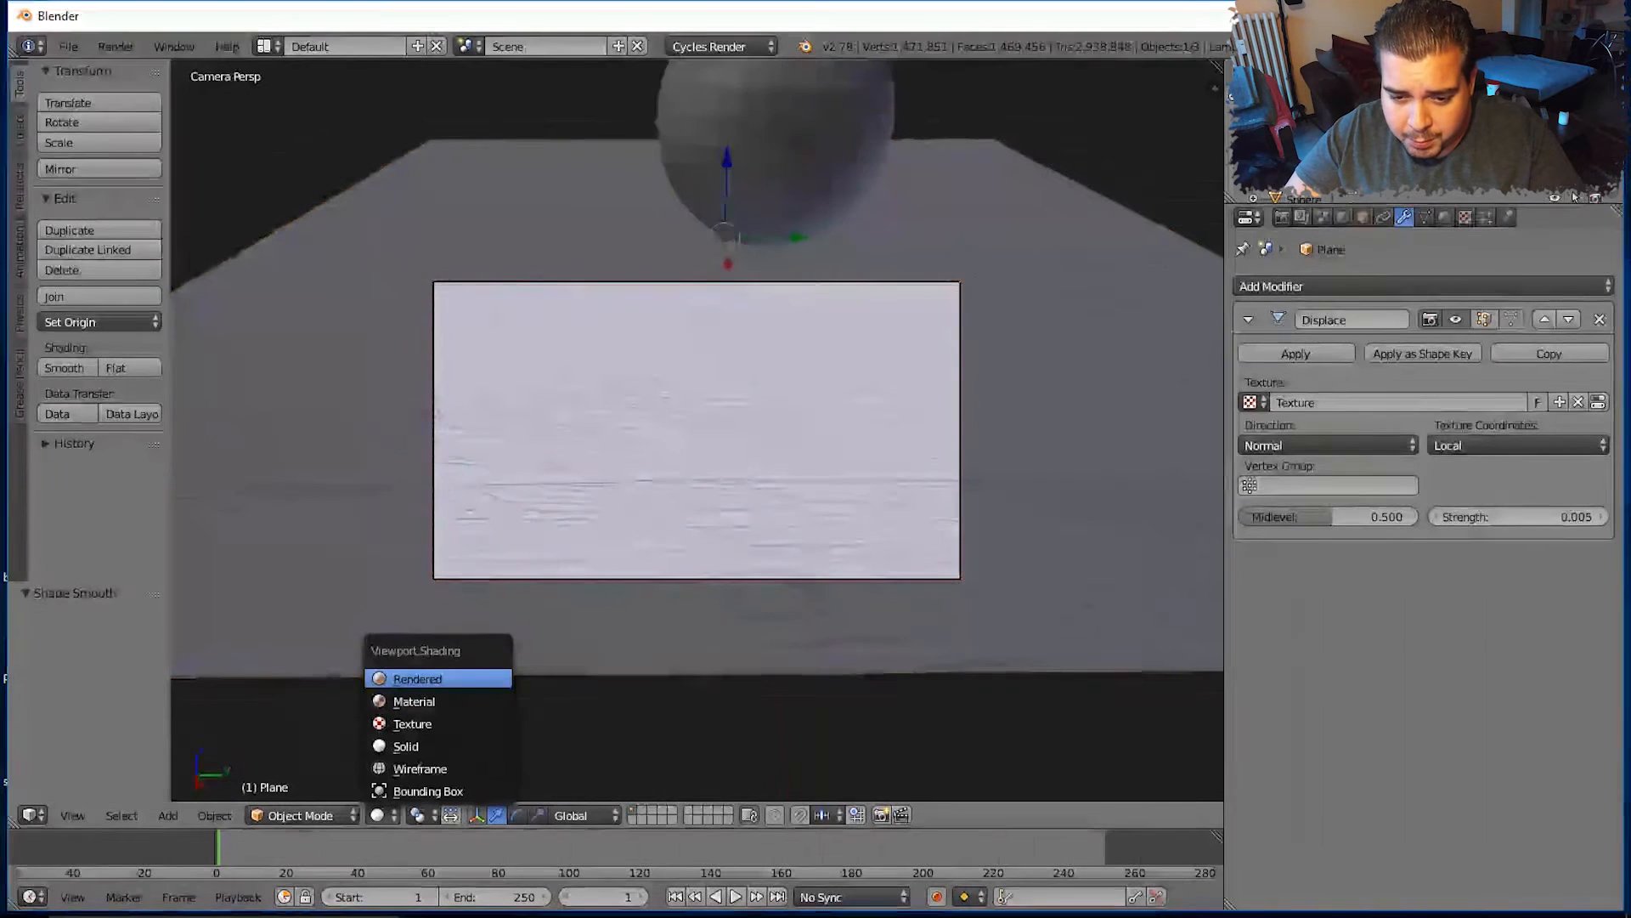
left_click(417, 678)
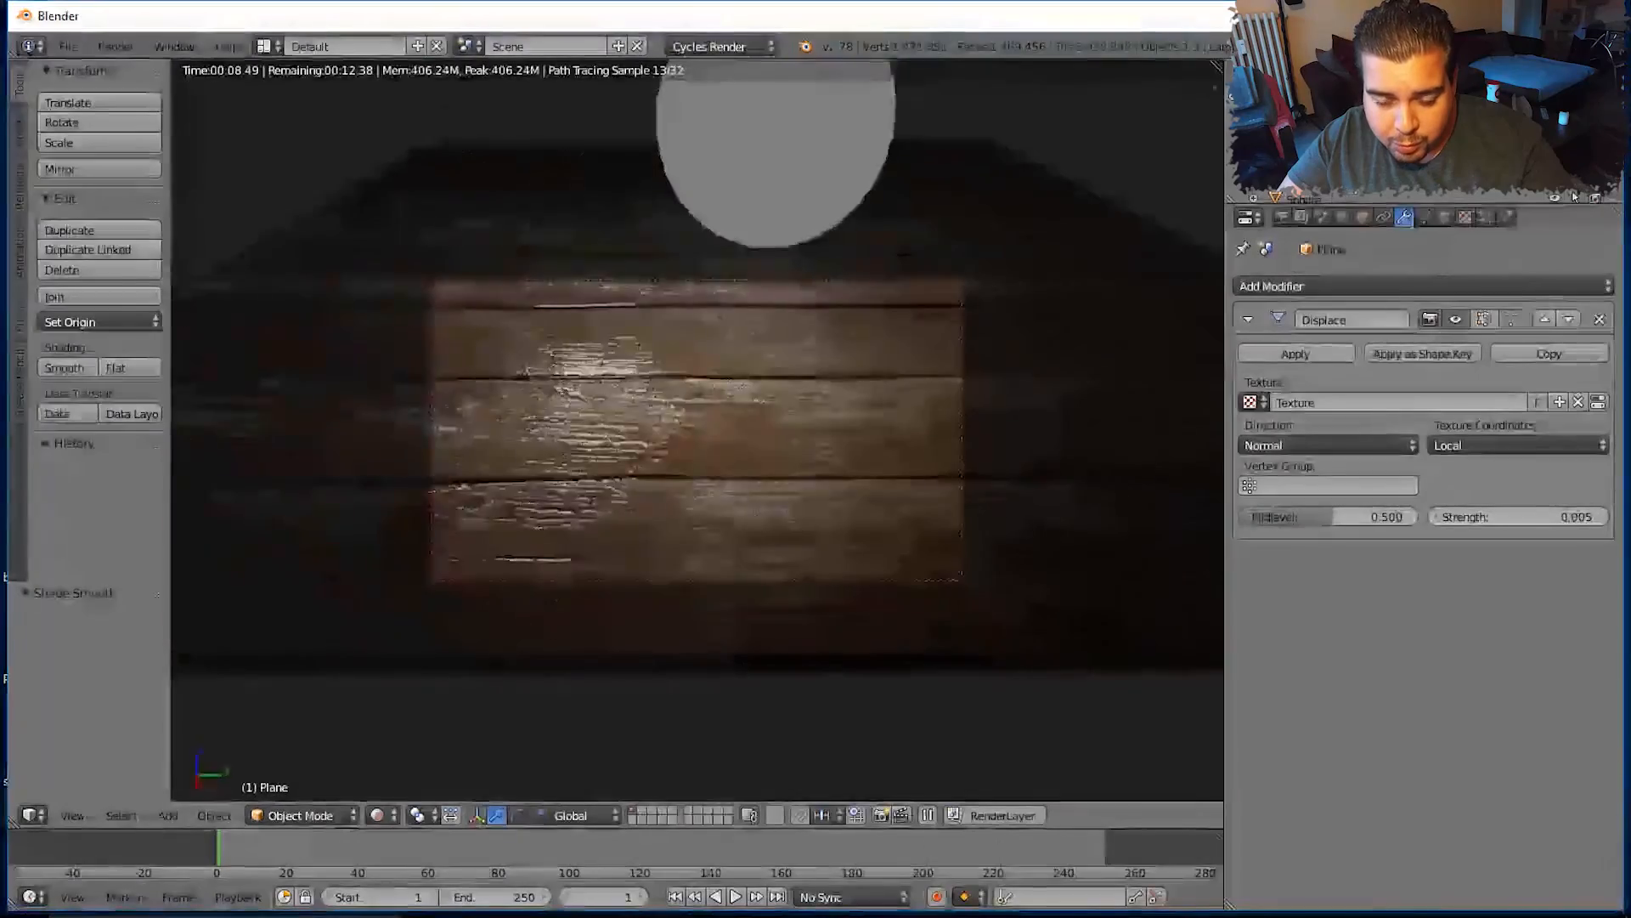
Examine the rendered wood planks' relief and light reflections from close up, at an angle and from farther away
scroll(682, 417, "up", 2)
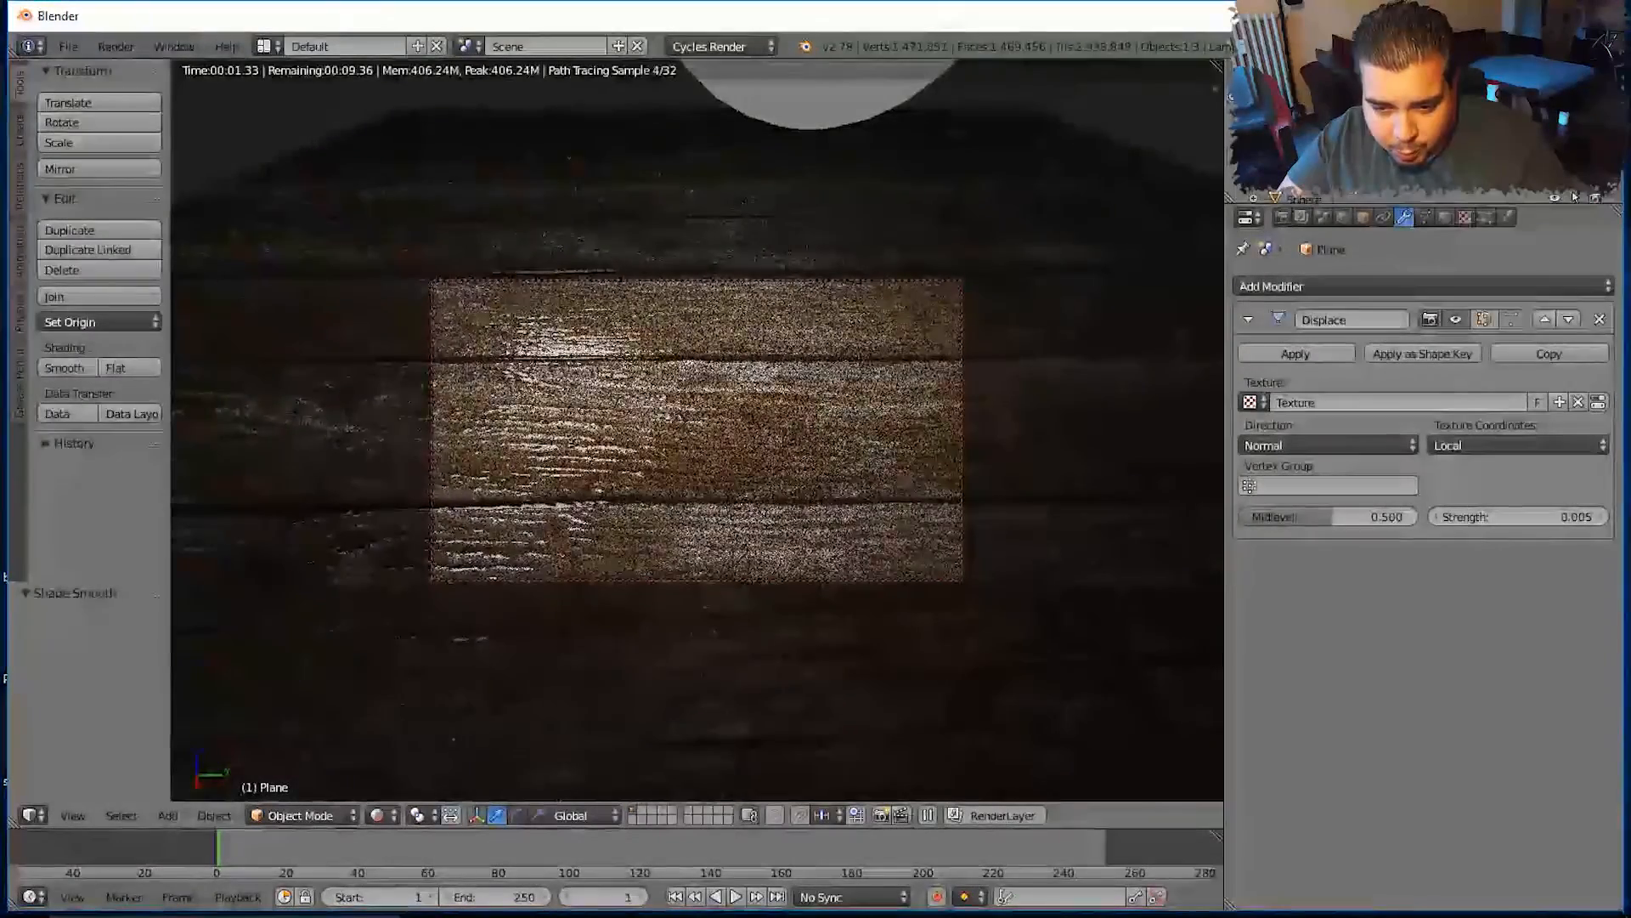
left_click(1574, 196)
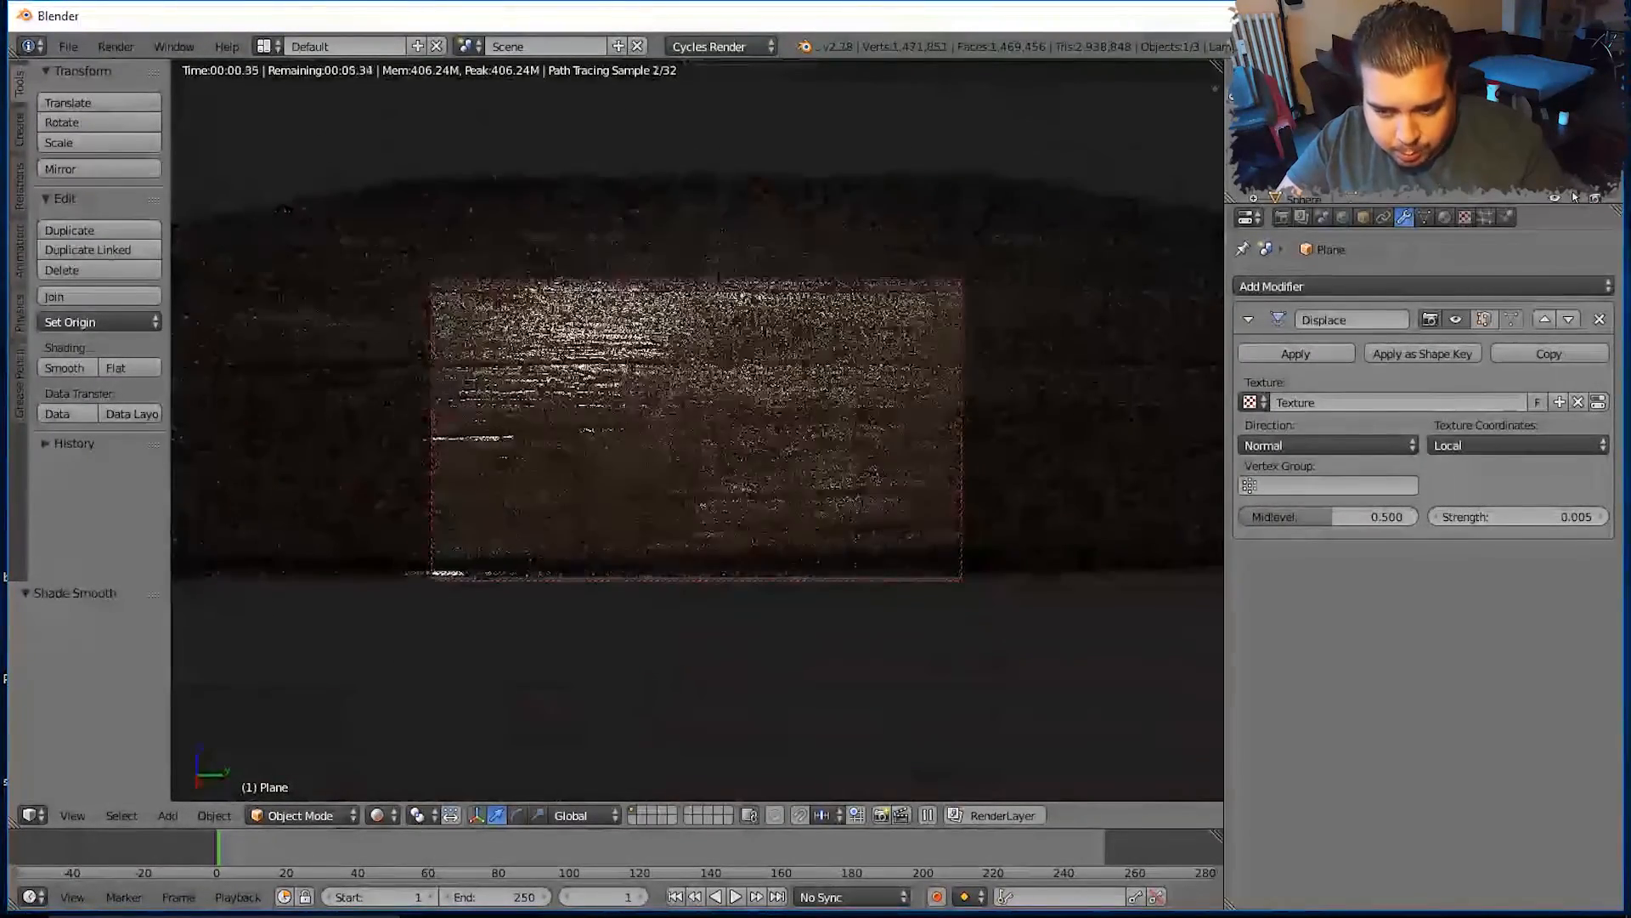
left_click(1573, 197)
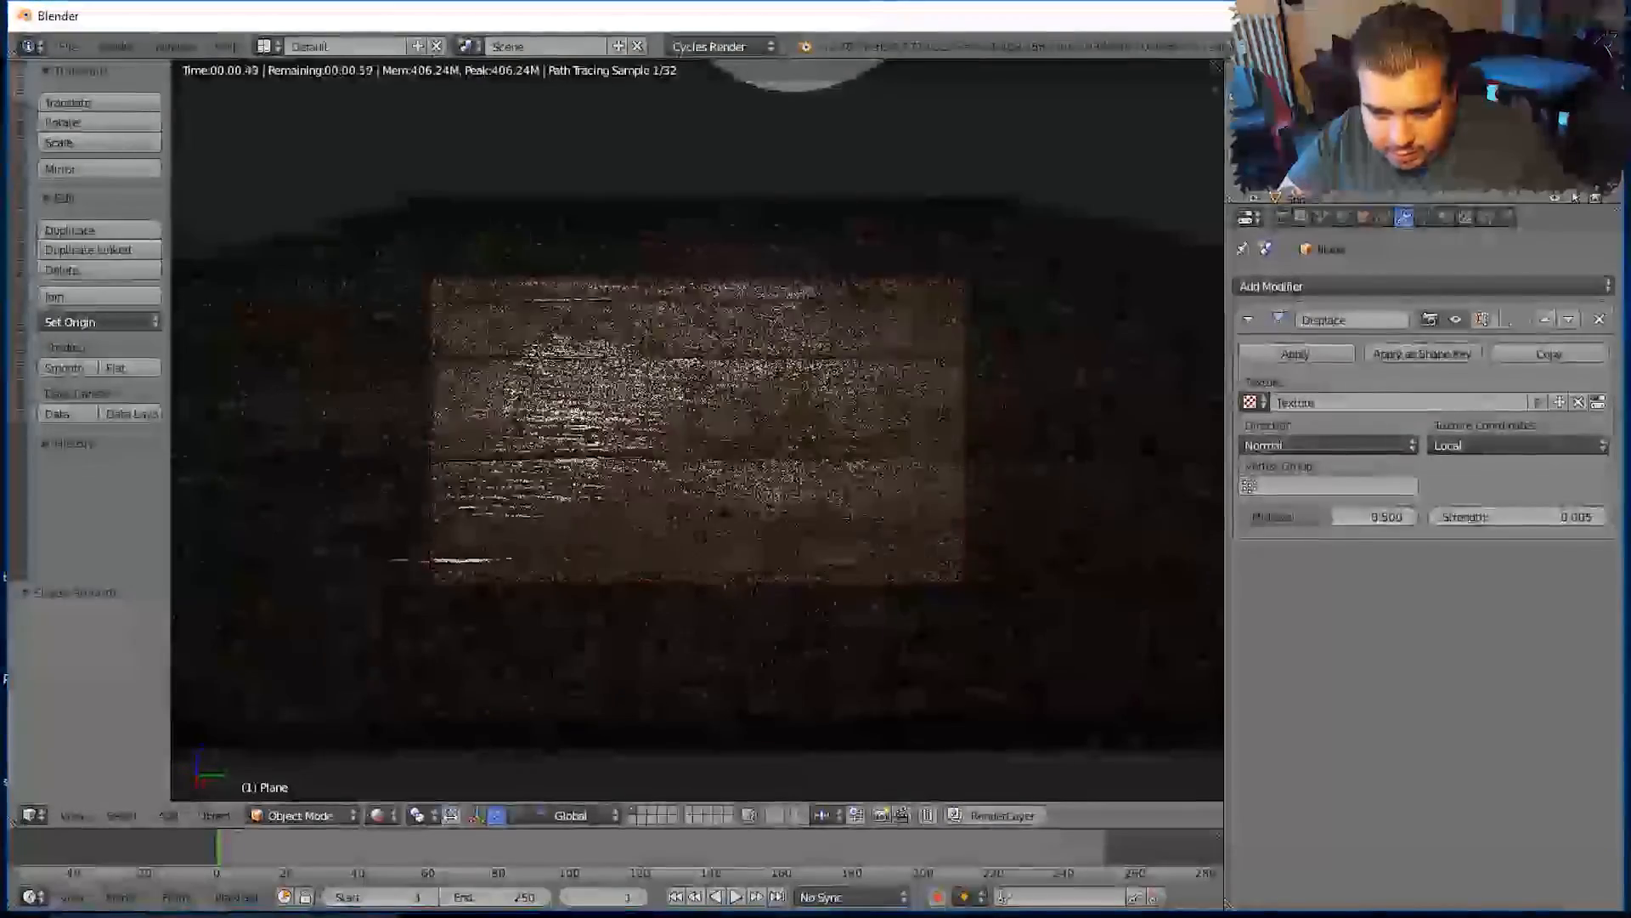
left_click(1573, 196)
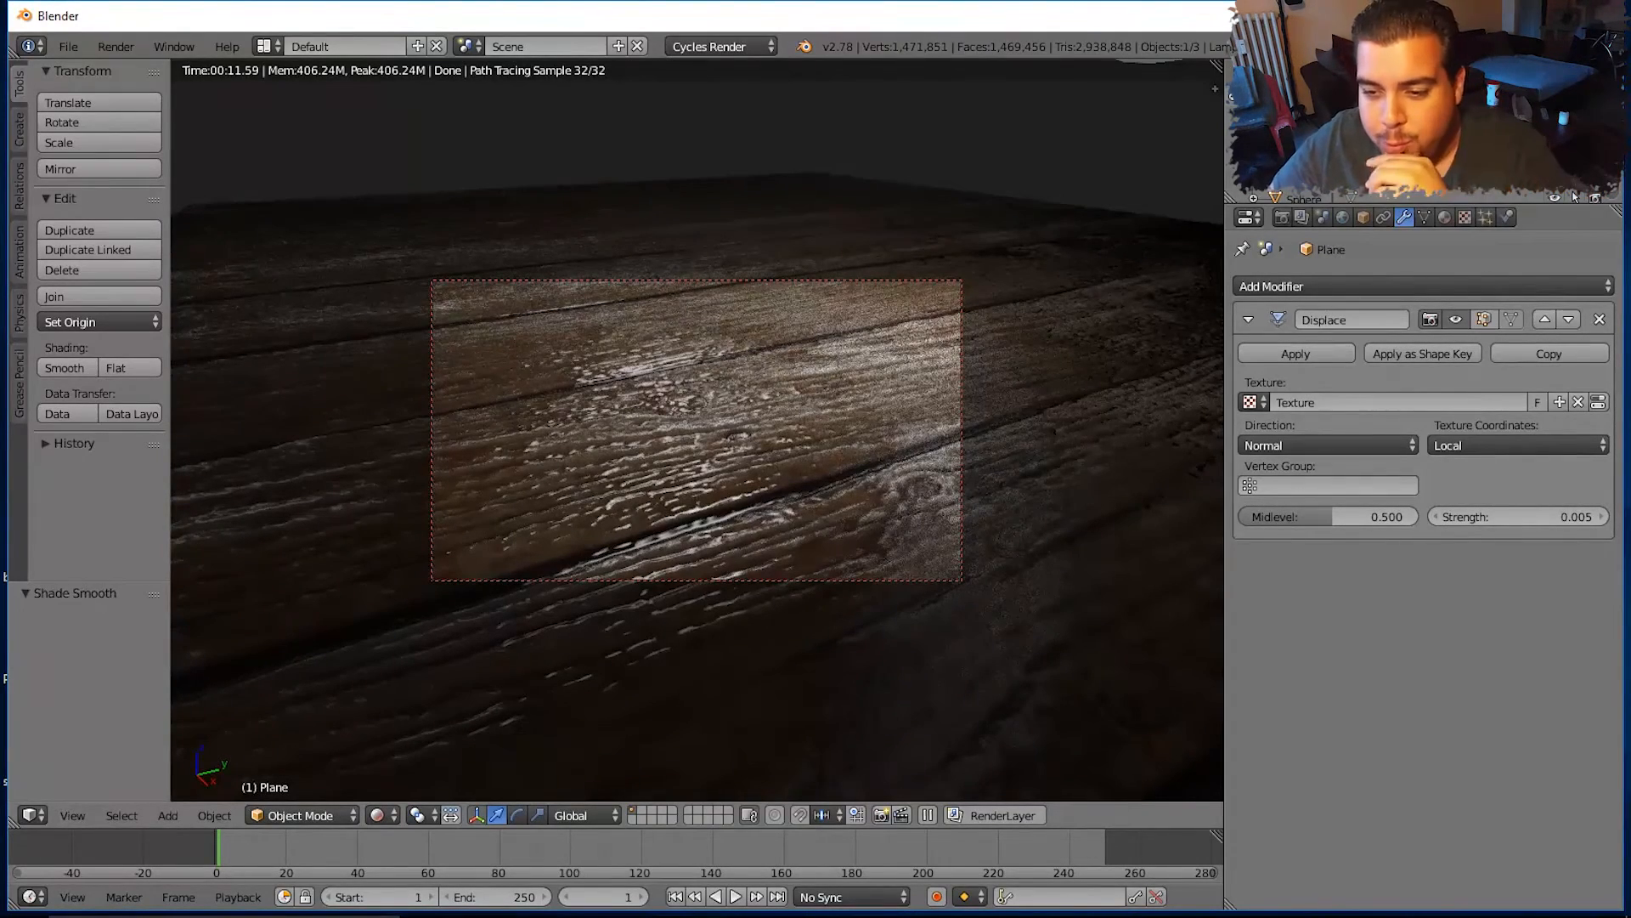
scroll(696, 430, "down", 3)
scroll(697, 430, "down", 2)
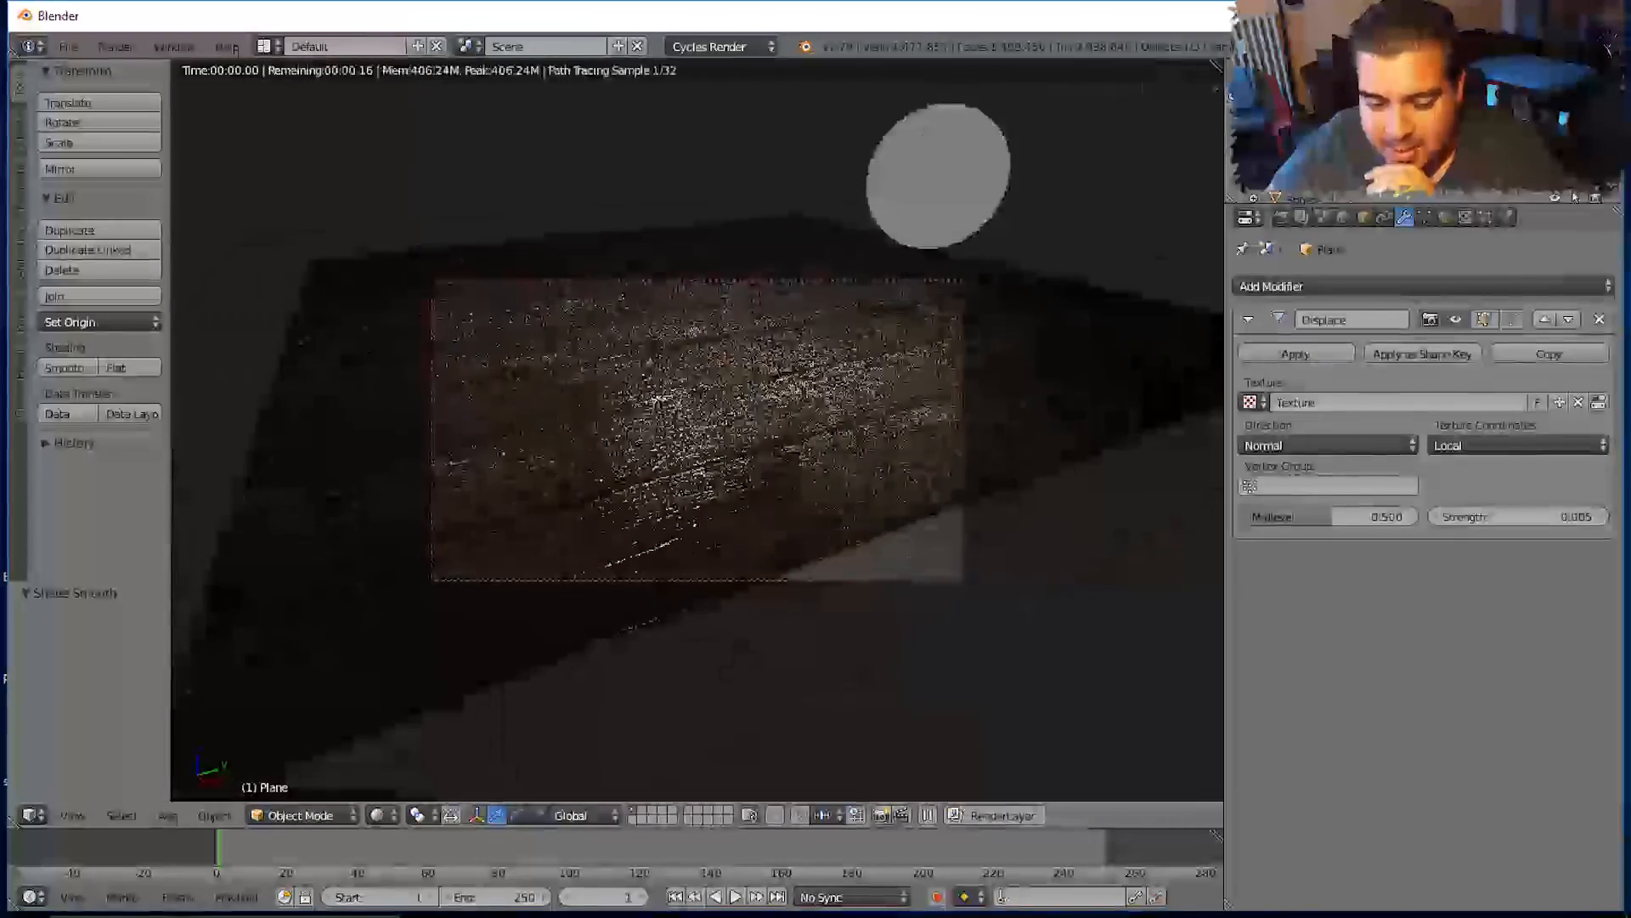
middle_click_drag(697, 430, 807, 511, "shift")
scroll(697, 430, "up", 2)
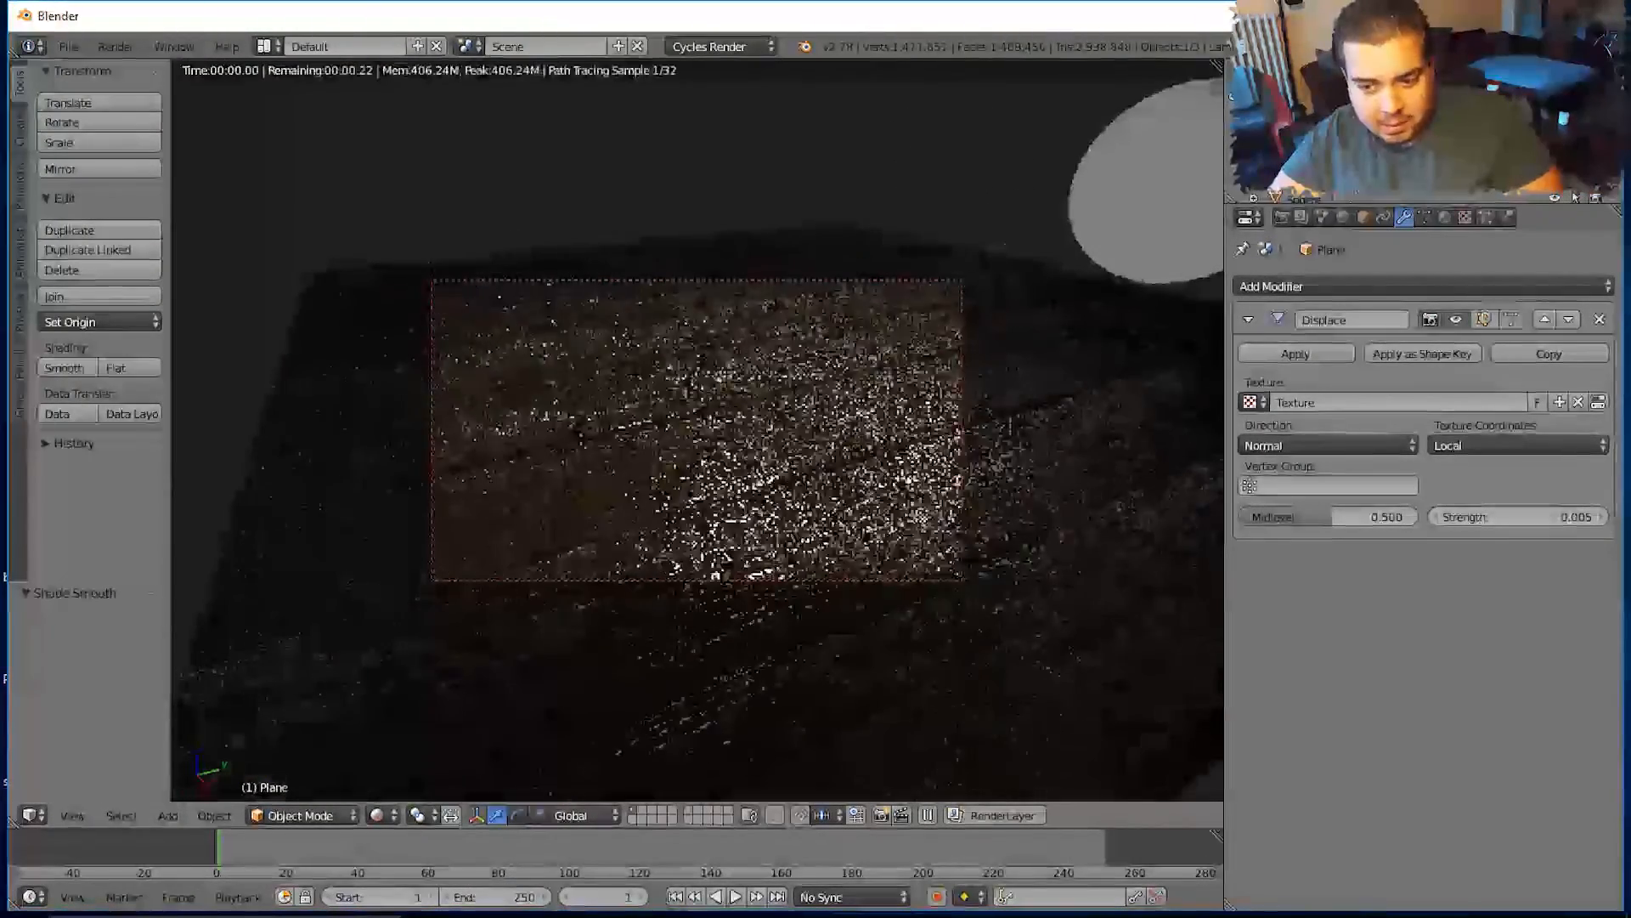
scroll(697, 430, "down", 3)
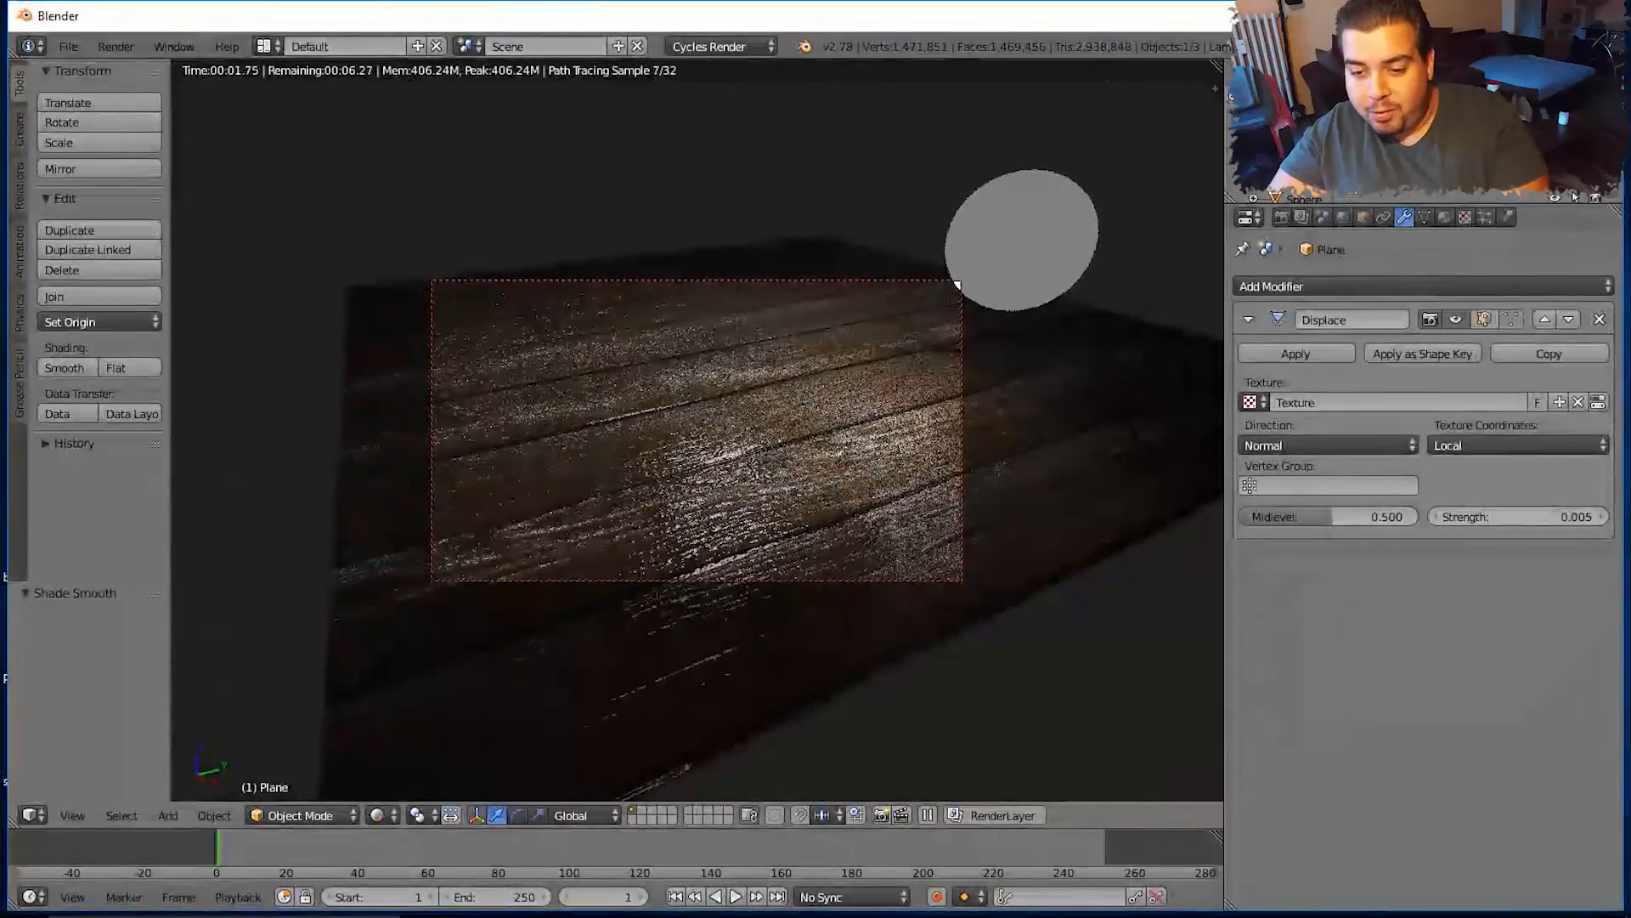
scroll(957, 286, "down", 6)
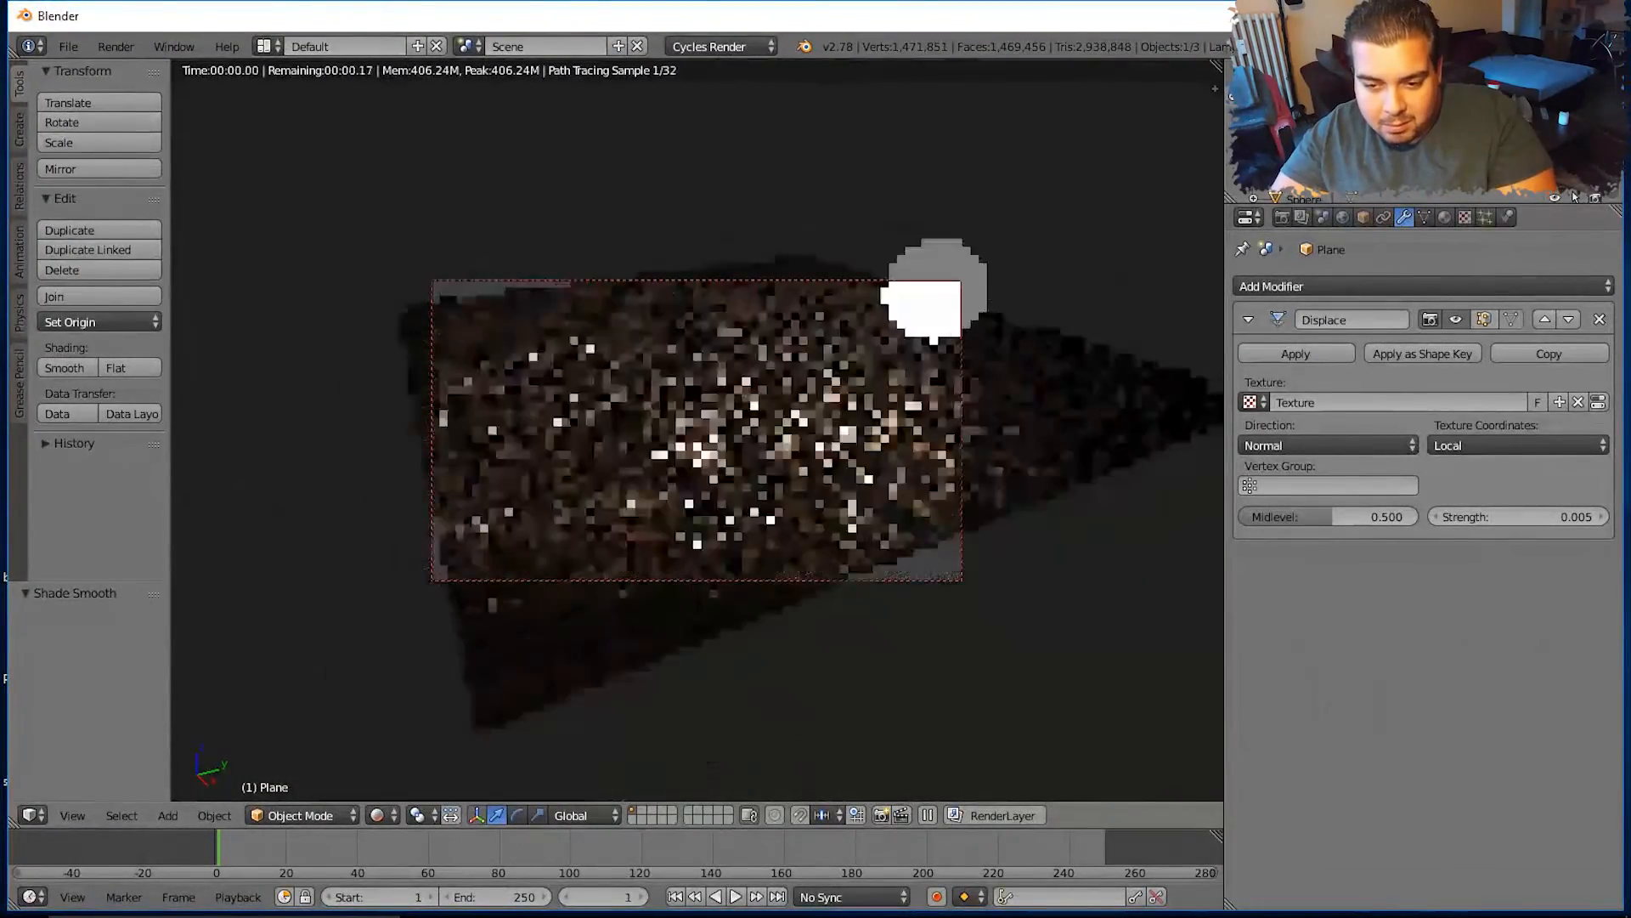
scroll(696, 430, "down", 3)
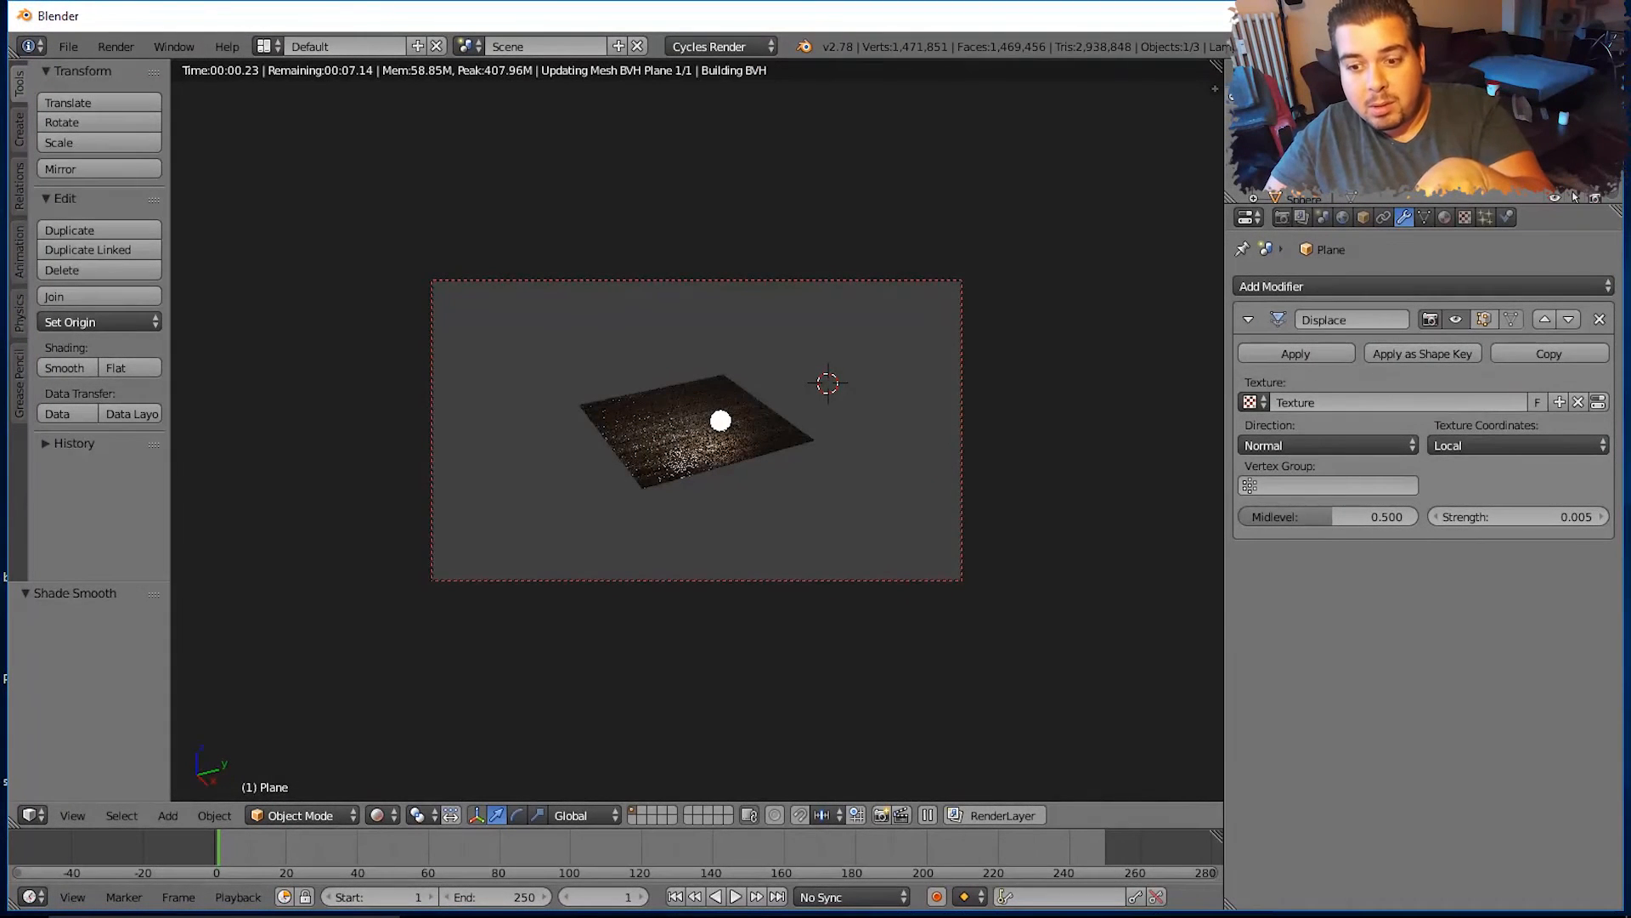
left_click(1456, 320)
left_click(889, 361)
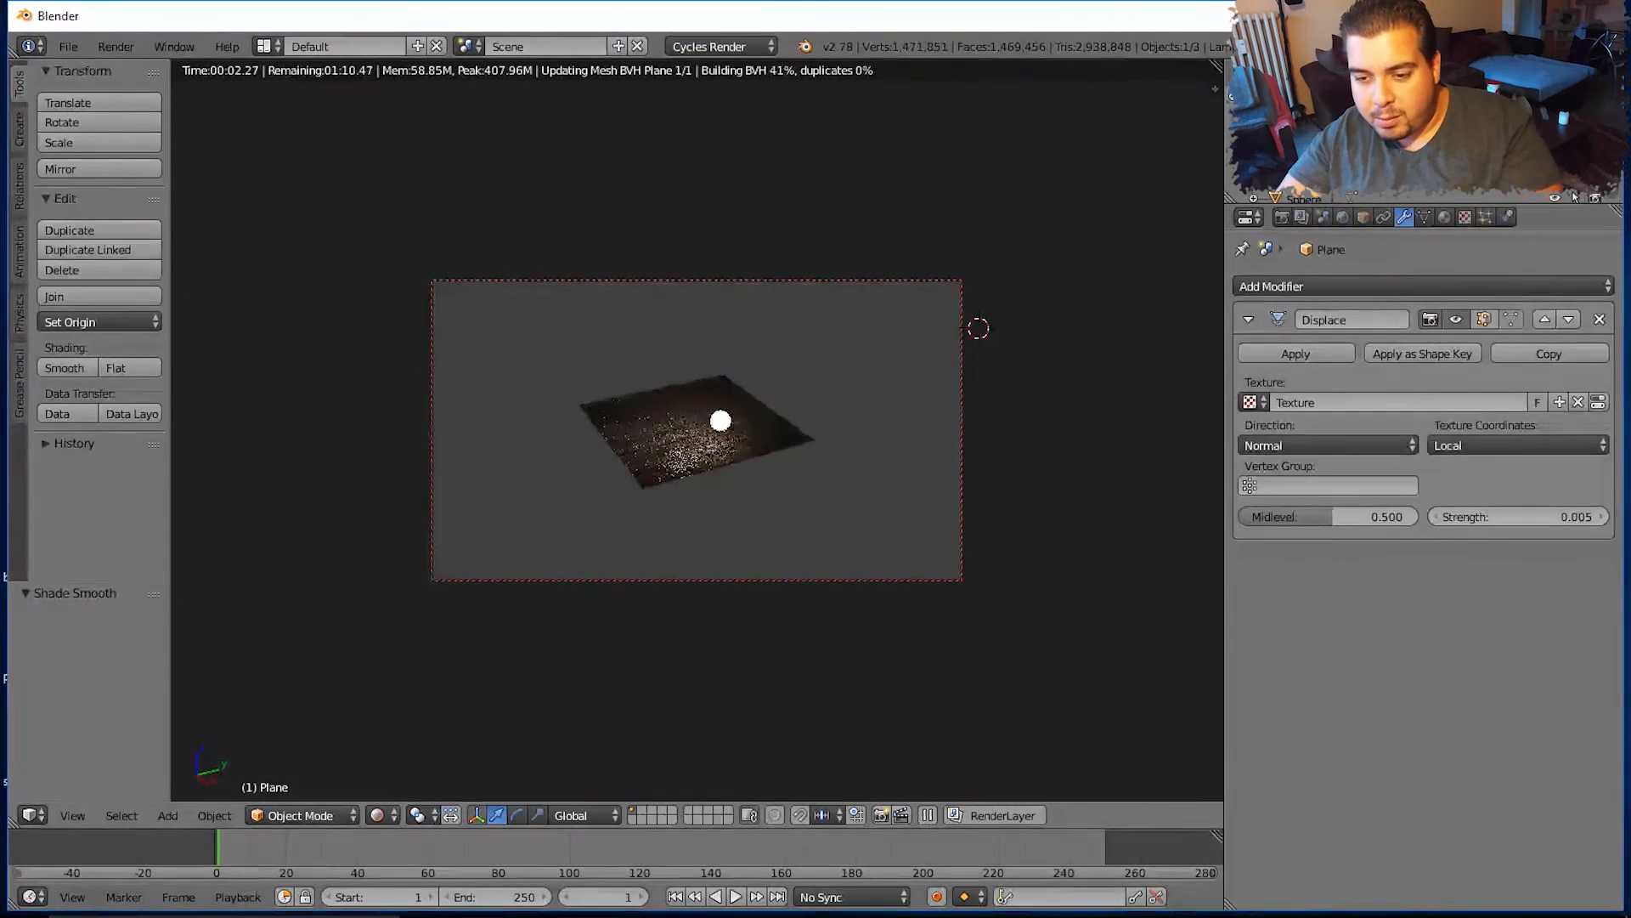